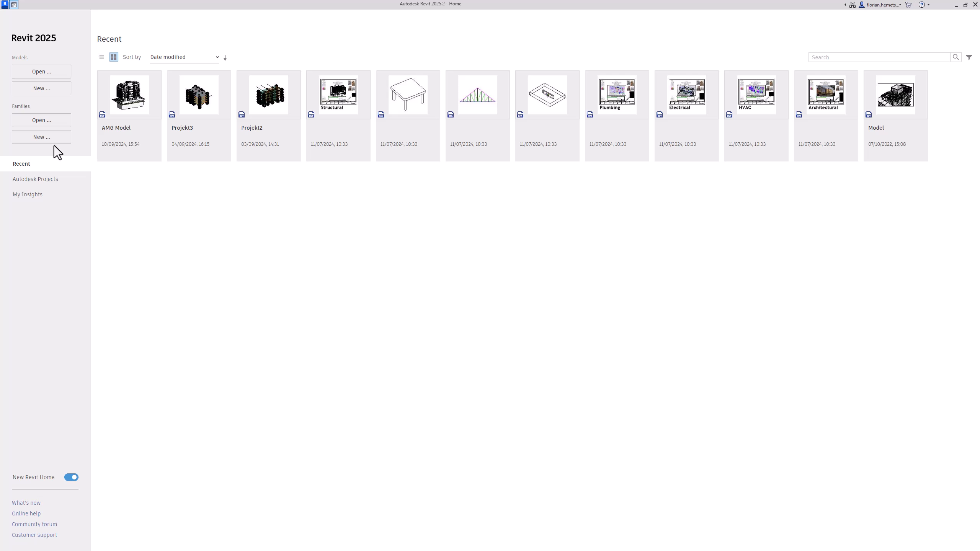
Create a new family from the English template Metric Generic Model Adaptive.rft
click(34, 137)
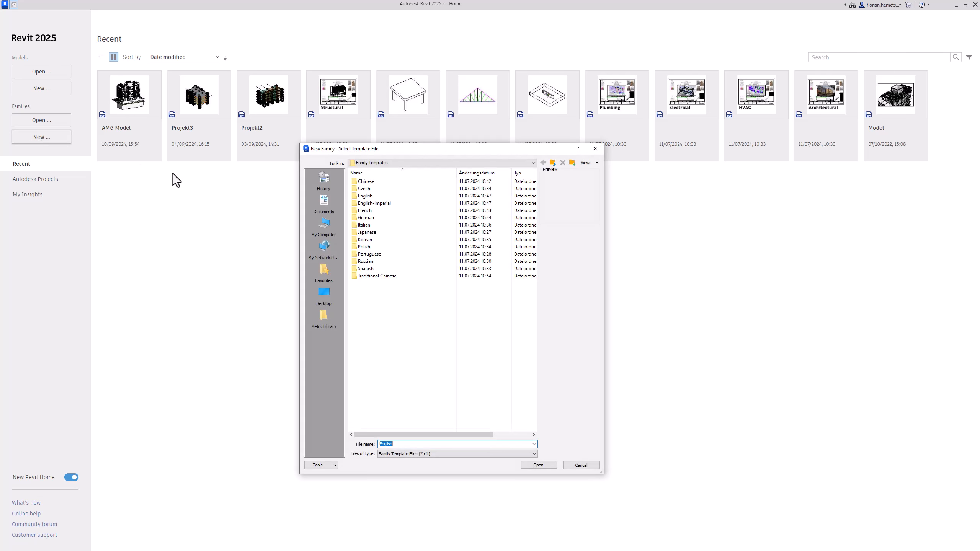
double_click(387, 196)
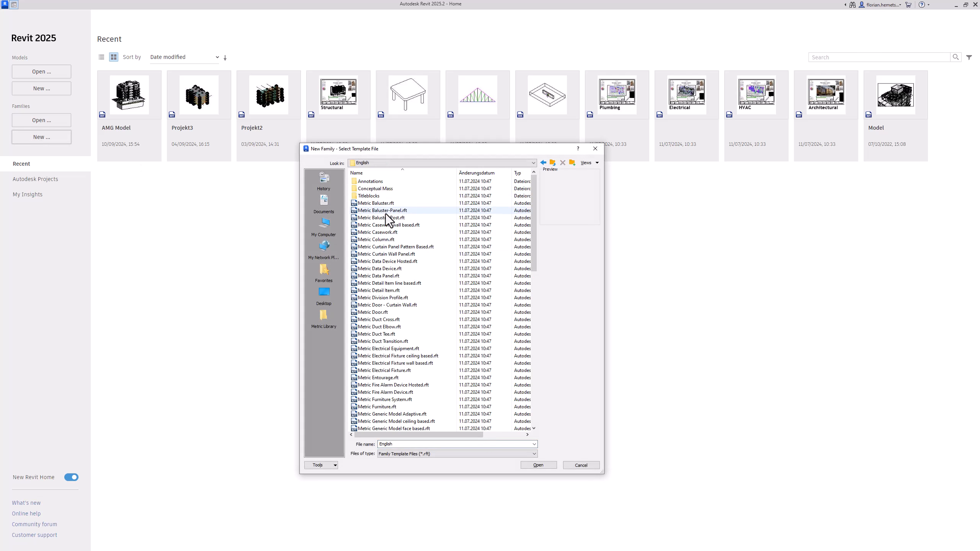
click(418, 386)
click(436, 414)
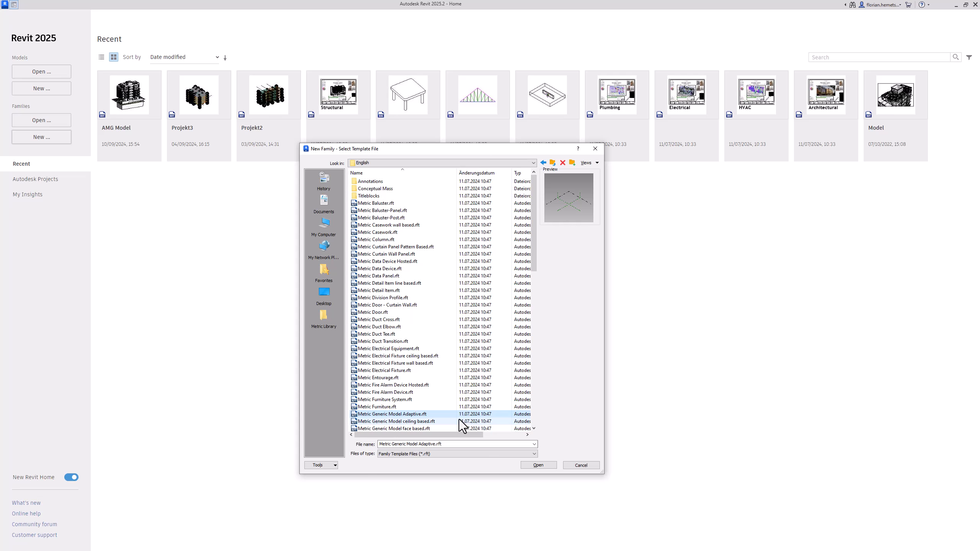
click(536, 465)
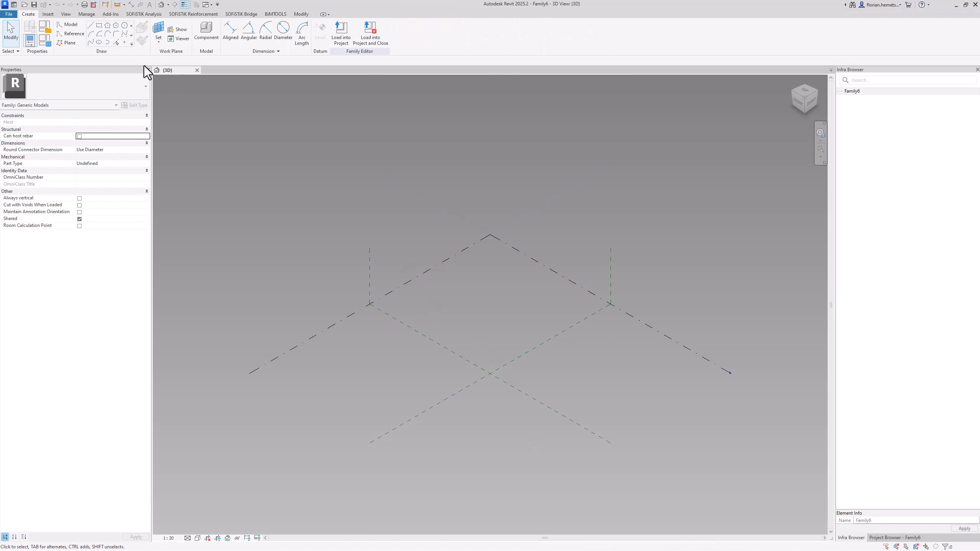
Place one reference point on the Ref. Level near the intersection of the two centre reference planes
click(123, 46)
click(485, 350)
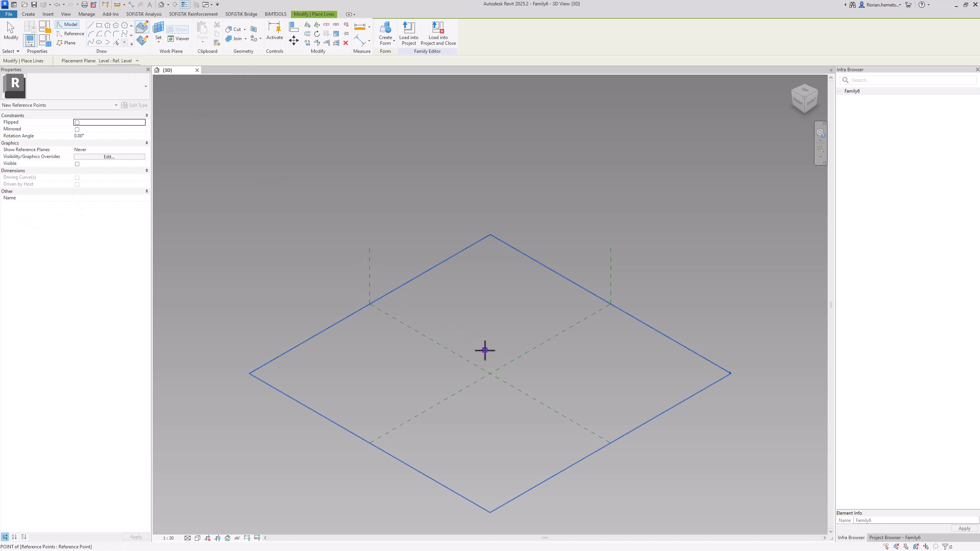
key(Escape)
Align the reference point to both centre reference planes so it sits at their intersection
click(294, 35)
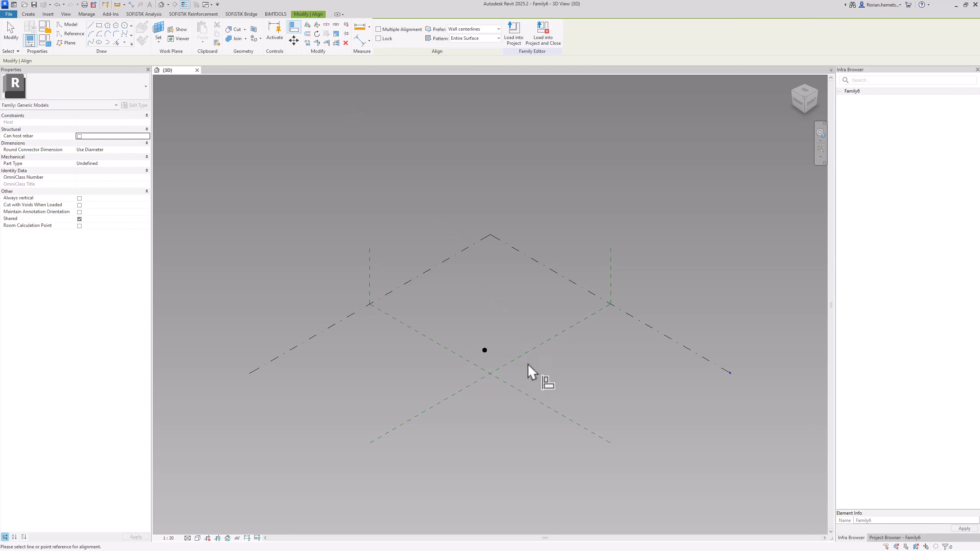
click(519, 360)
click(484, 350)
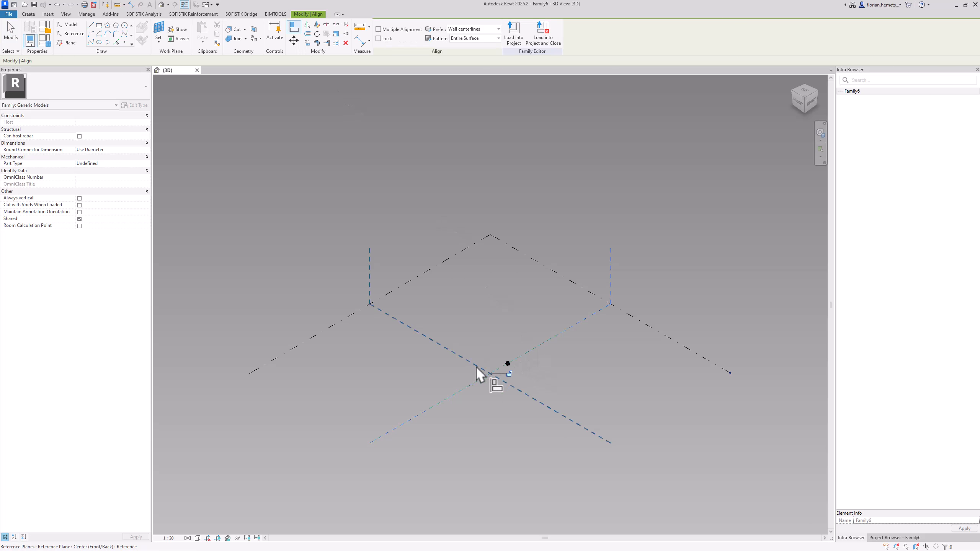
click(475, 365)
click(509, 362)
key(Escape)
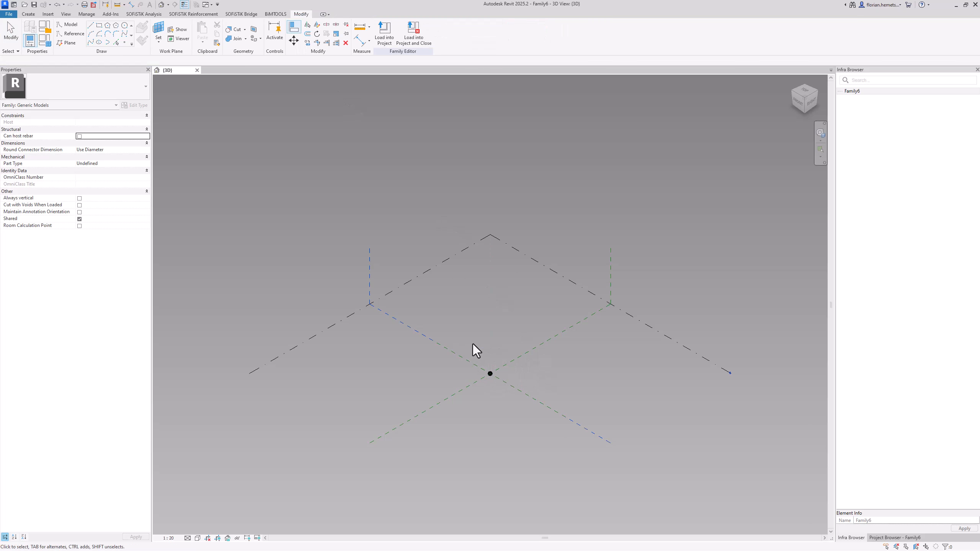
Make the reference point at the intersection of the centre planes adaptive
drag(473, 341, 519, 404)
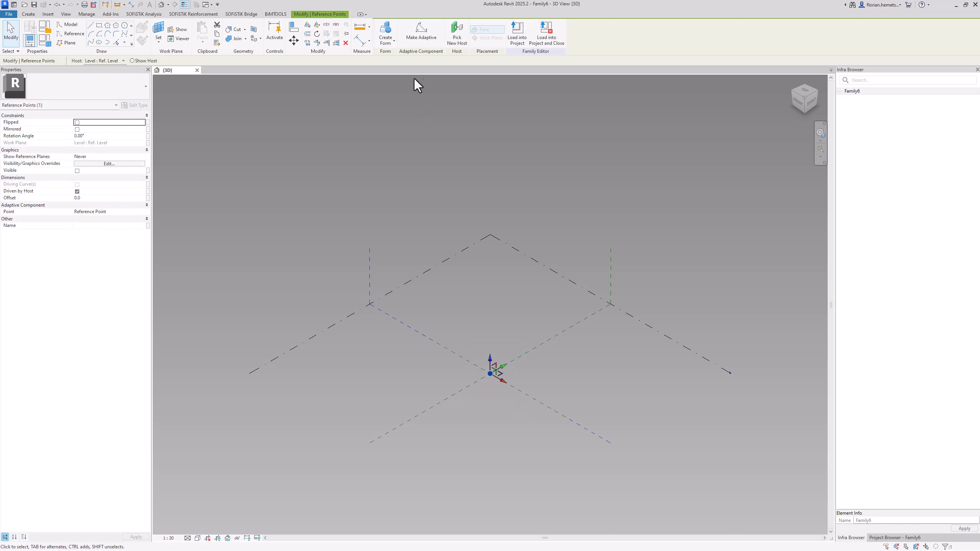
click(419, 38)
click(491, 302)
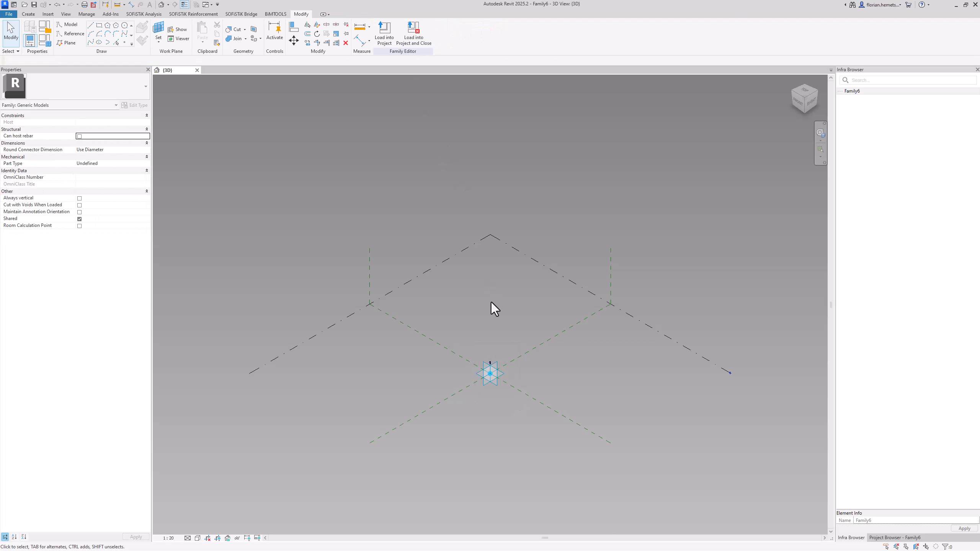
click(504, 375)
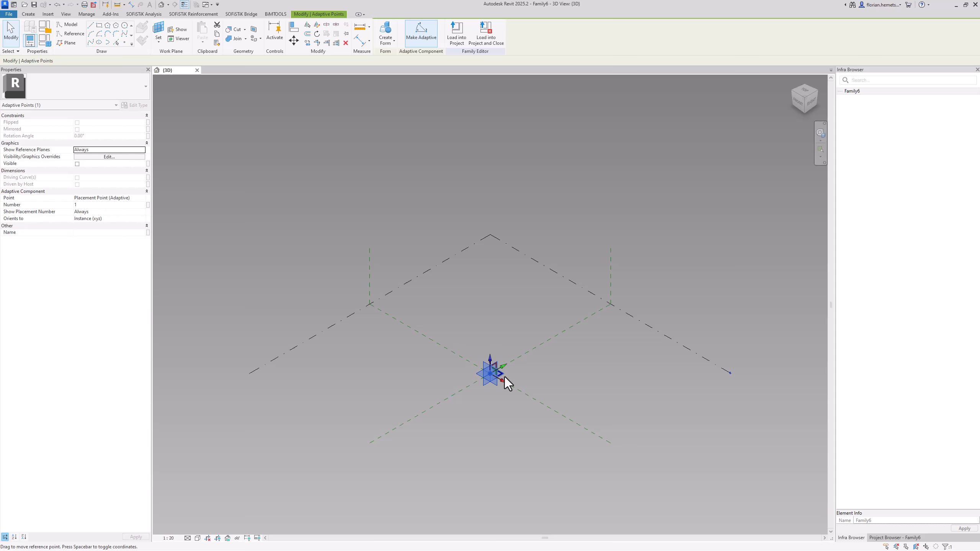
click(495, 337)
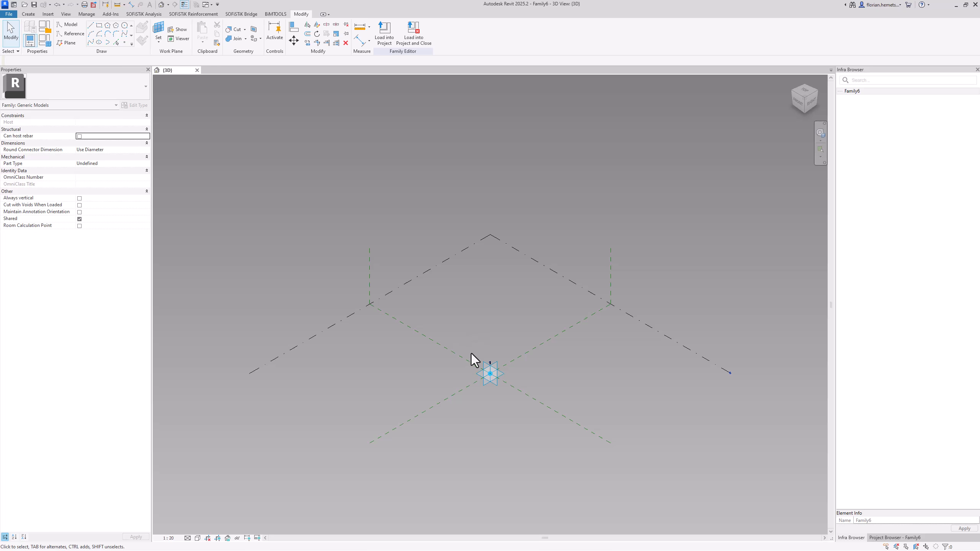
Set the adaptive point's horizontal plane as the work plane and place two coincident reference points on it at the adaptive point
shift+middle_drag(471, 354, 750, 344)
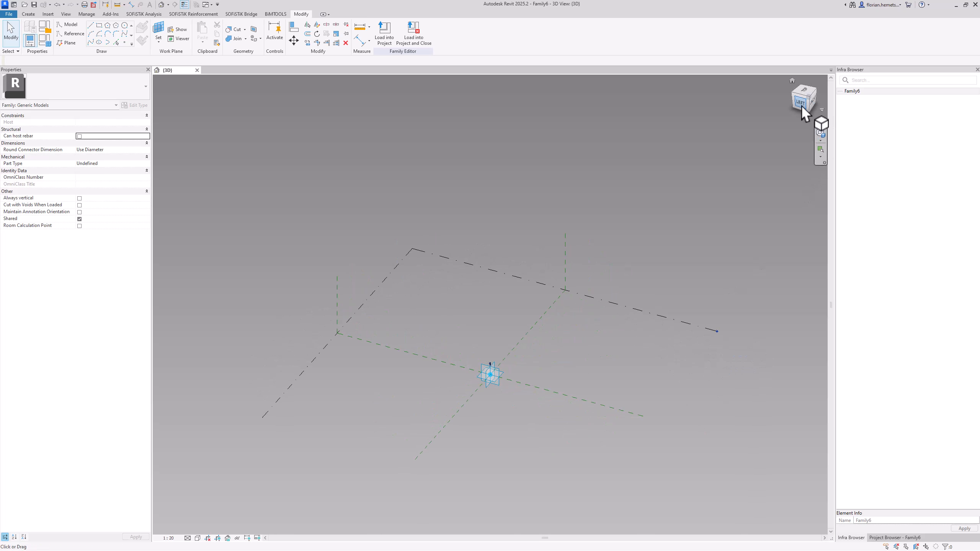
scroll(484, 376, up, 5)
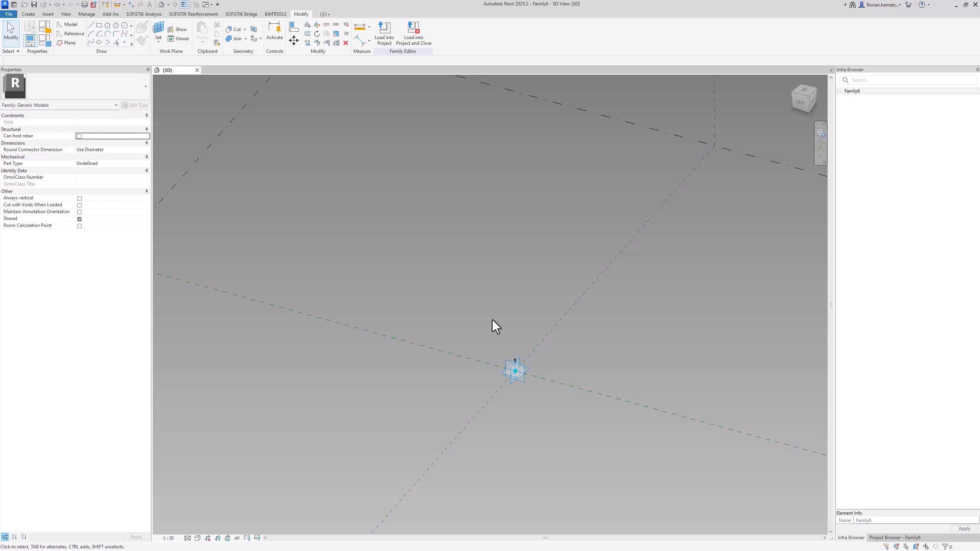
click(165, 31)
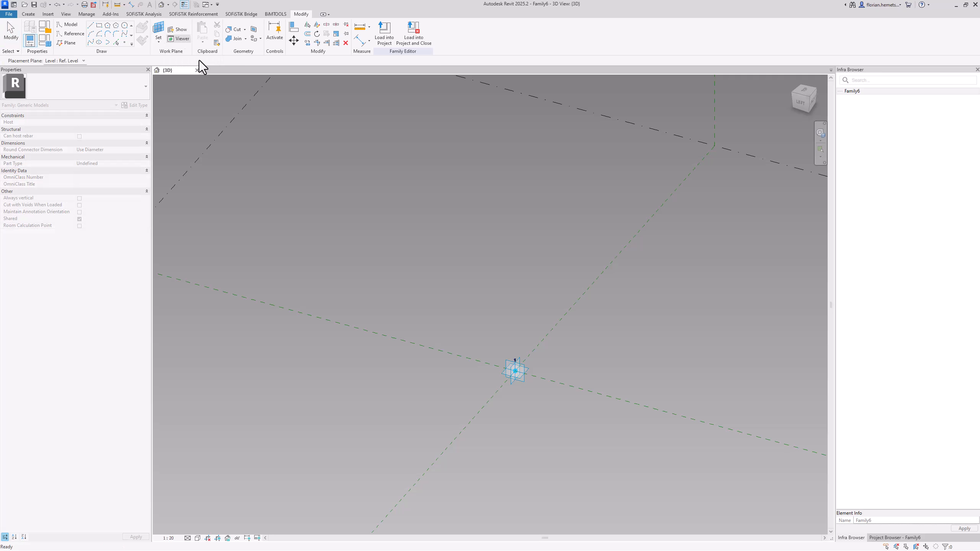
click(530, 367)
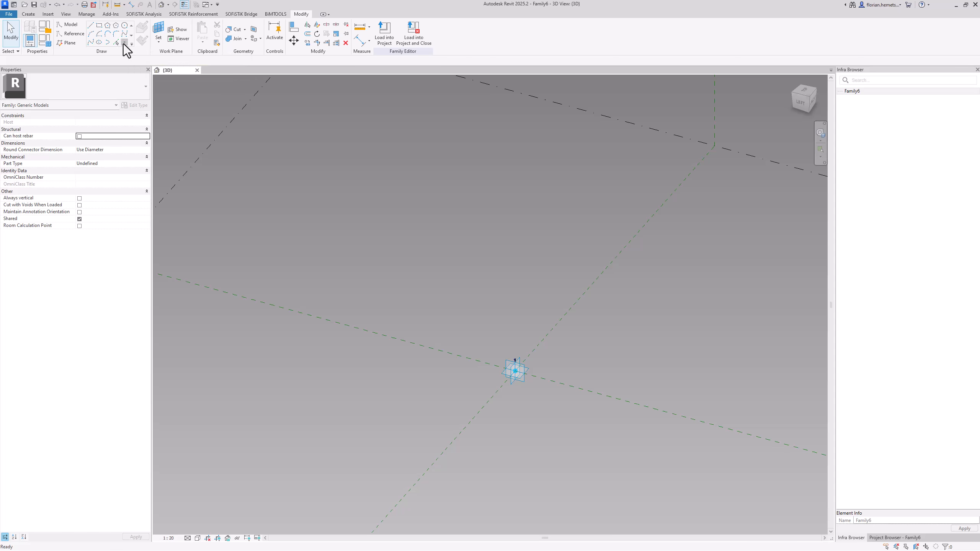
click(124, 43)
click(517, 380)
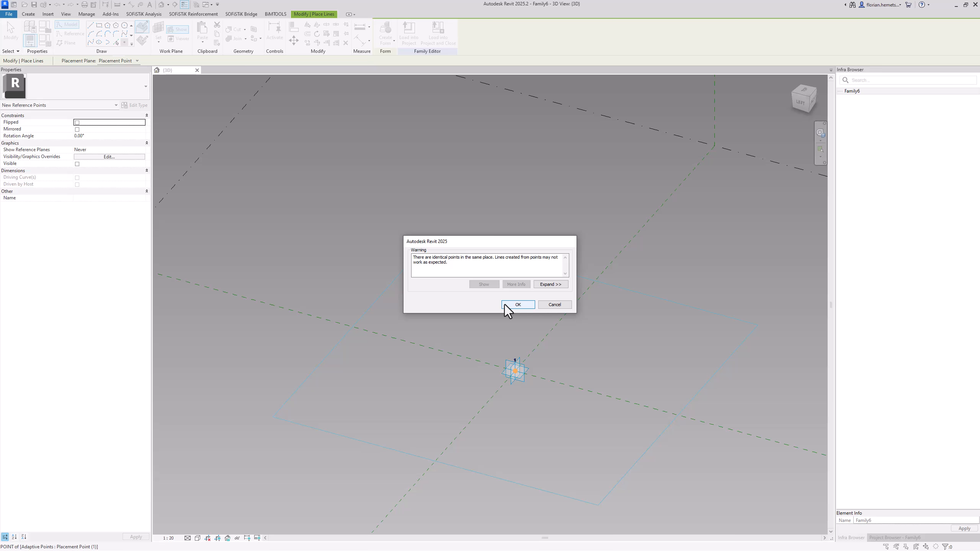
click(518, 305)
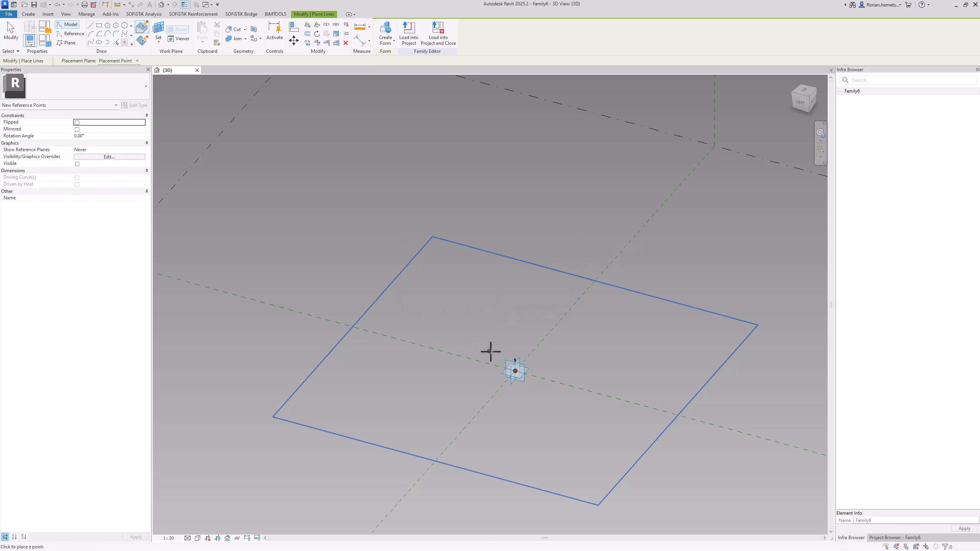
key(Escape)
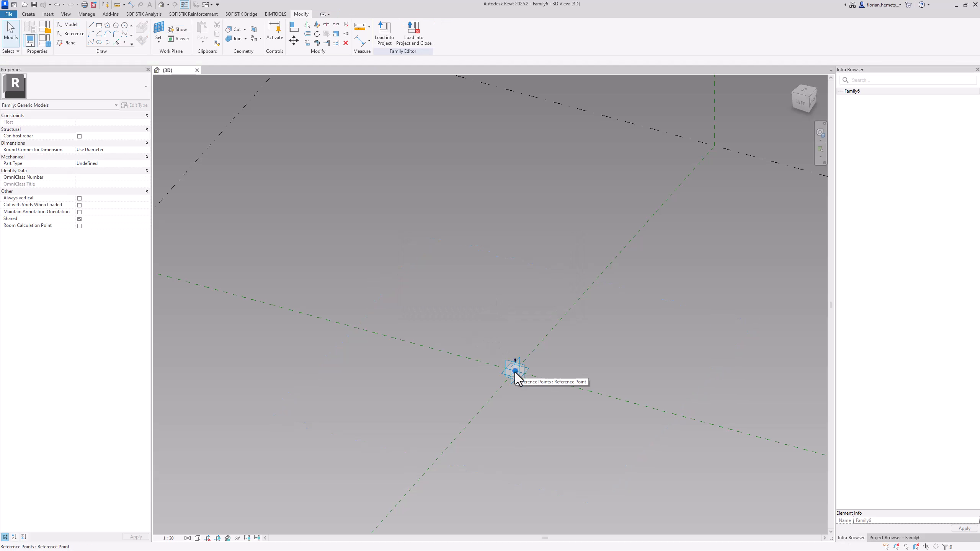
Move the two hosted points to opposite sides of the adaptive point along one reference plane, about 3330 mm and 3130 mm away
click(515, 371)
drag(494, 366, 407, 341)
key(Tab)
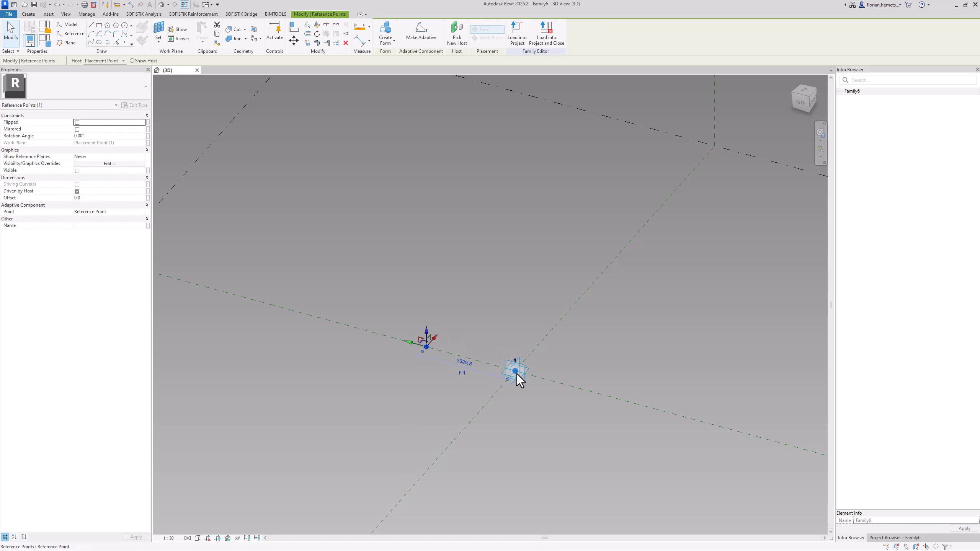
click(516, 374)
drag(497, 366, 584, 386)
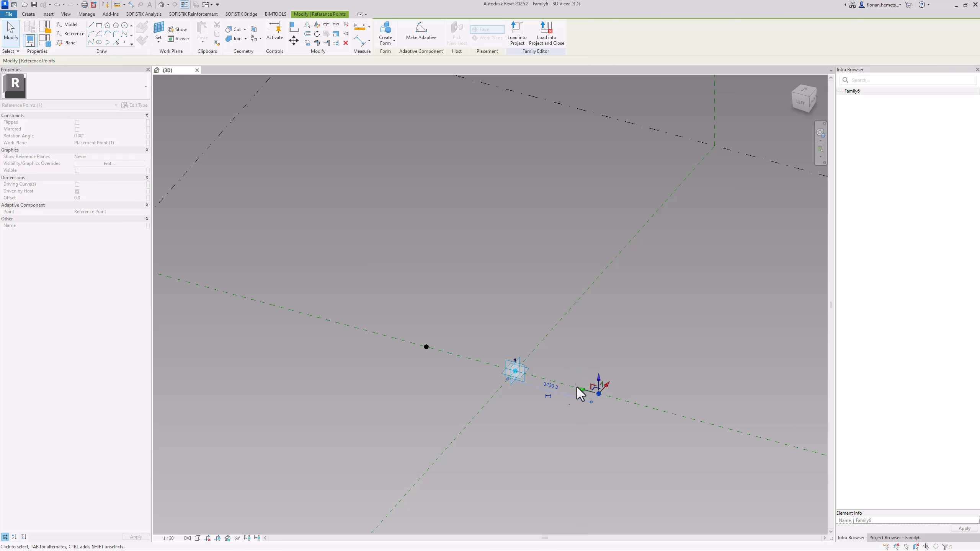
Make both hosted points' temporary dimensions permanent and set the distance of the first moved point from the adaptive point to 4000 mm
click(548, 396)
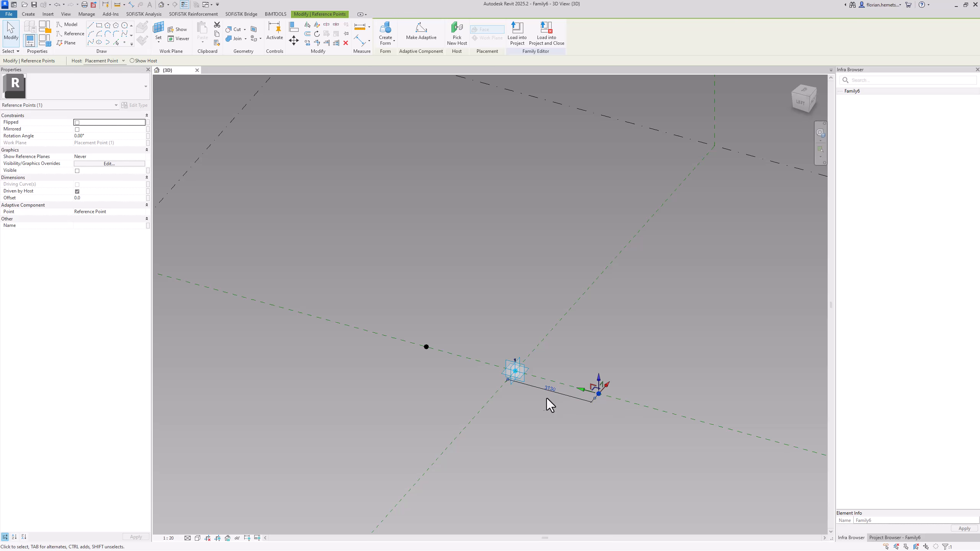
click(426, 346)
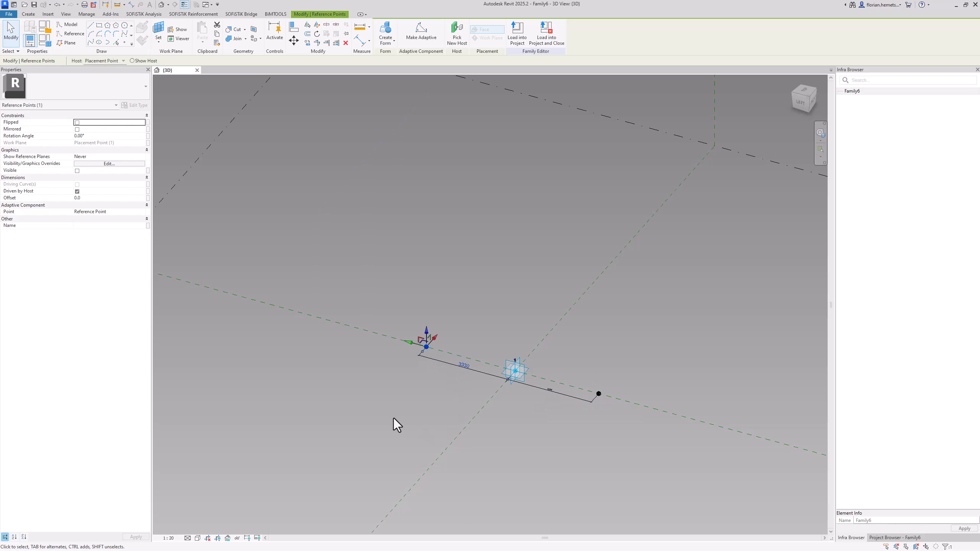
click(464, 365)
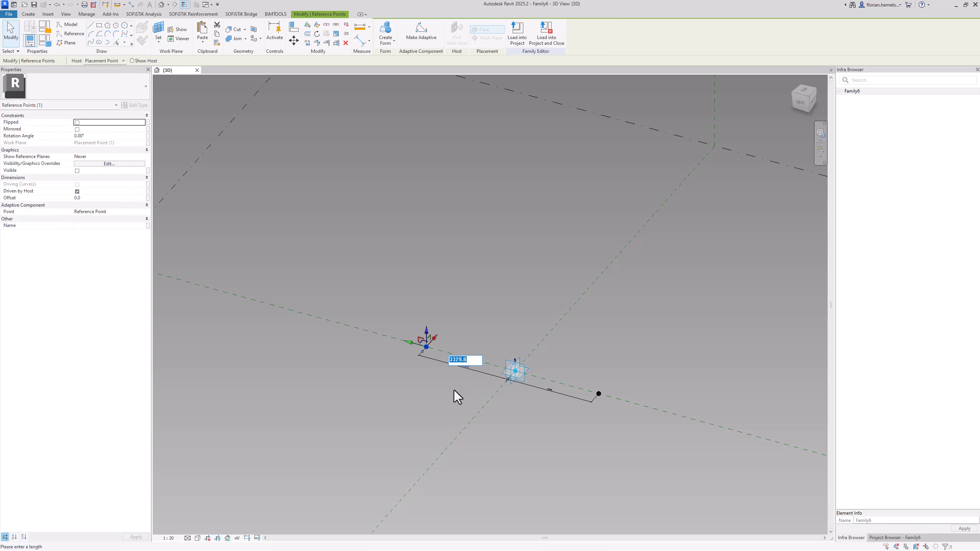
text(4000)
key(Return)
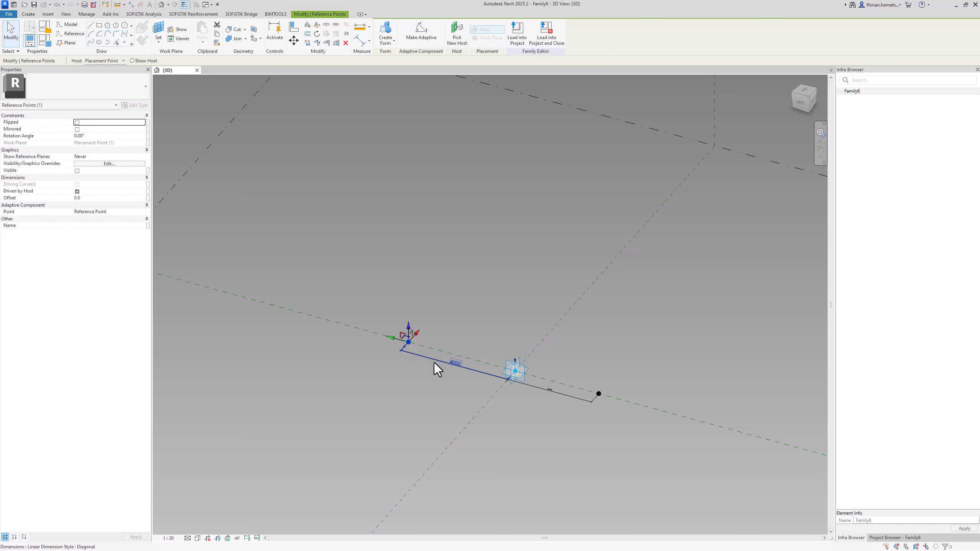
click(421, 365)
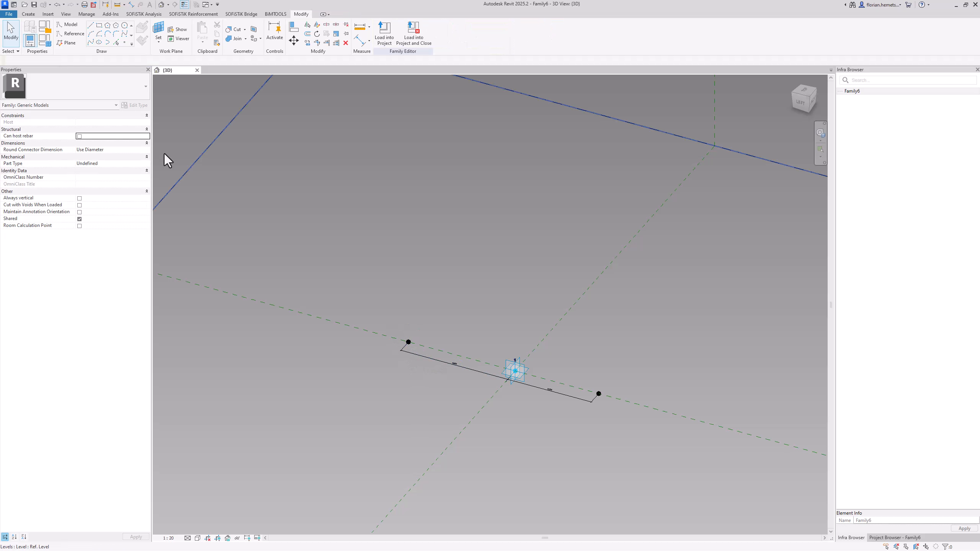
Add an instance family parameter named Height with data type Length, grouped under Dimensions
click(47, 46)
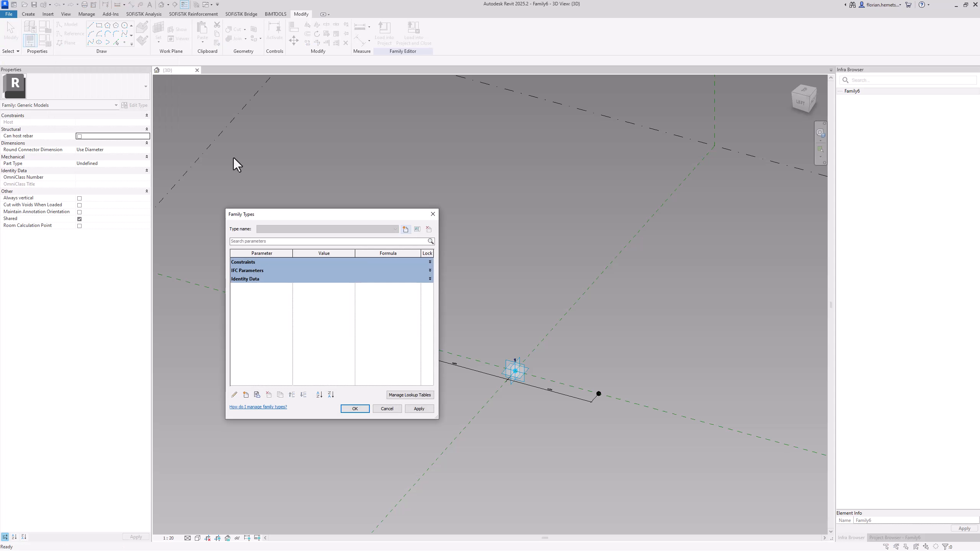
click(246, 397)
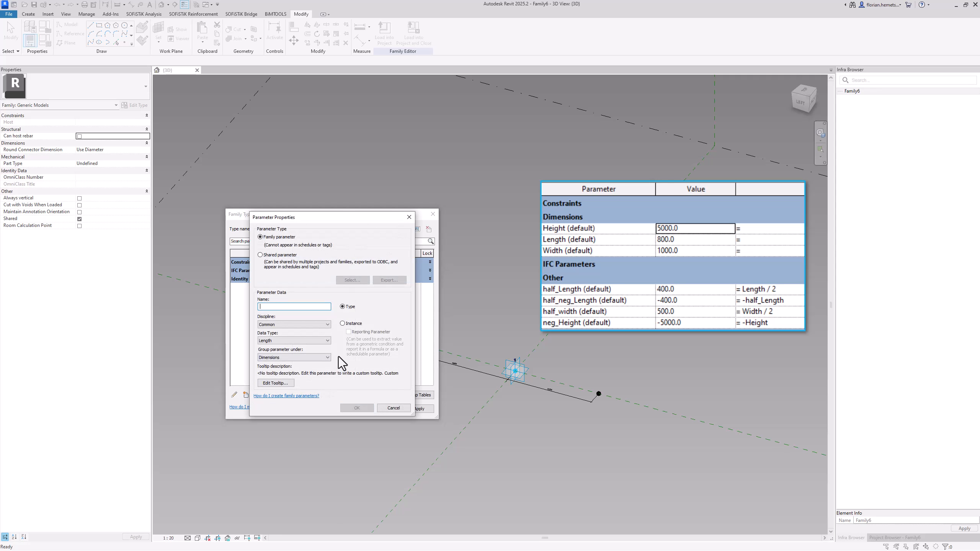
text(Height)
click(357, 323)
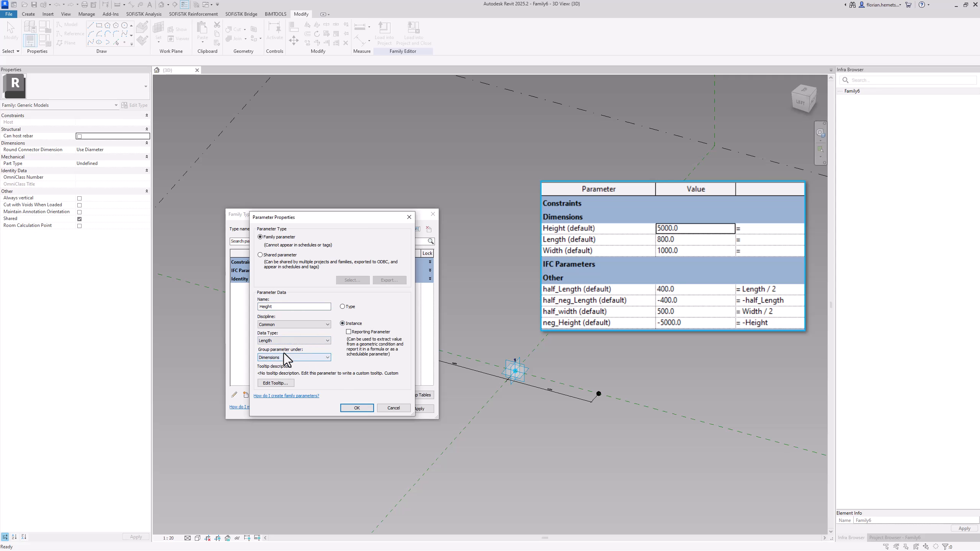
click(357, 408)
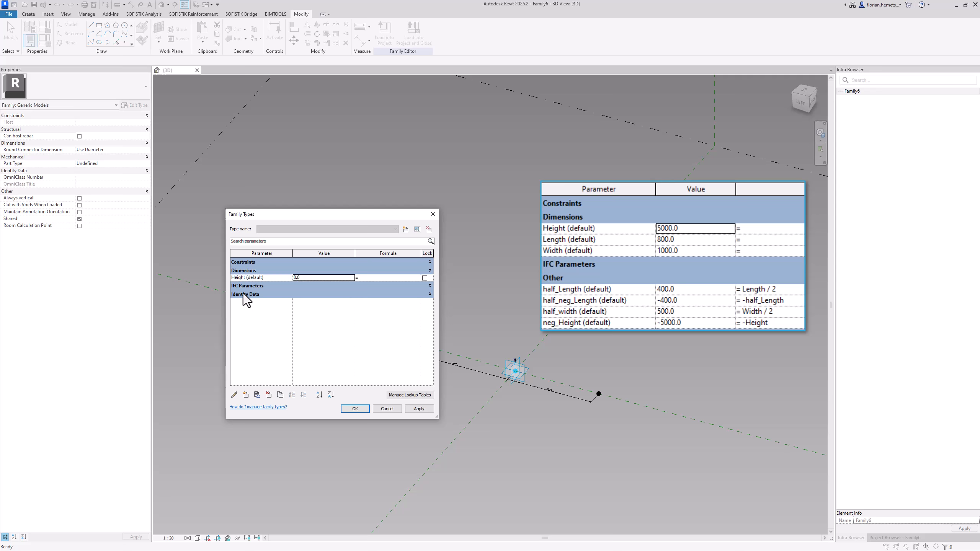
Duplicate the Height parameter to create the parameters Length and Width, and apply the family types
click(282, 279)
click(280, 395)
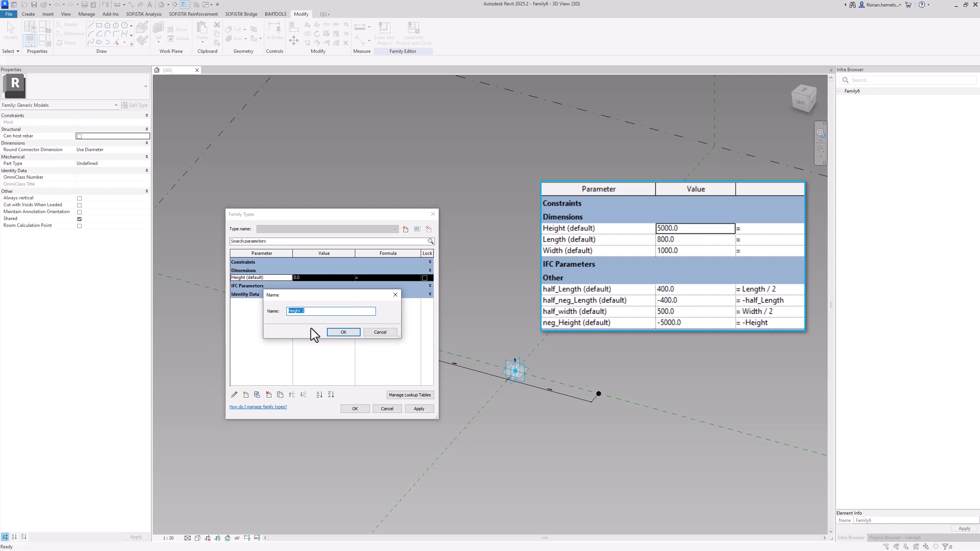
text(Length)
click(344, 332)
click(281, 394)
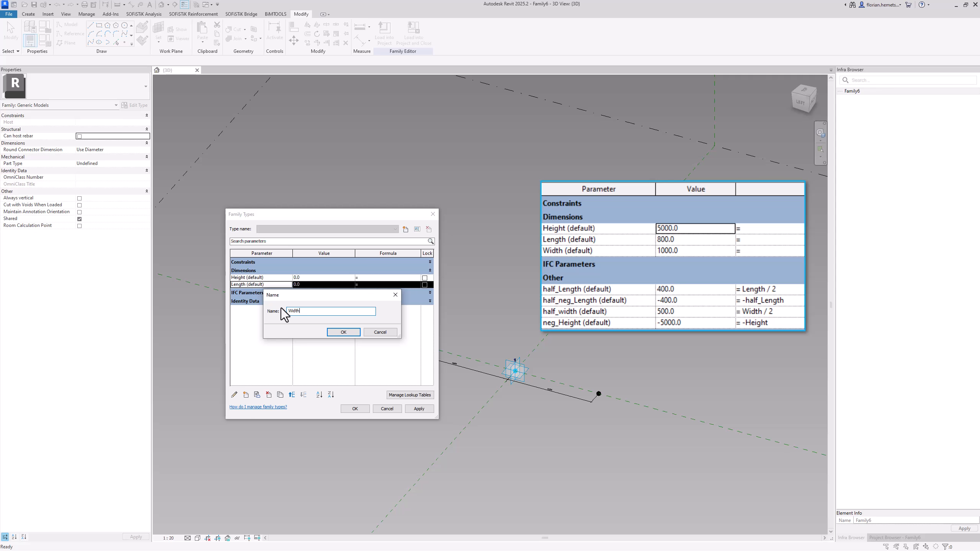
click(334, 330)
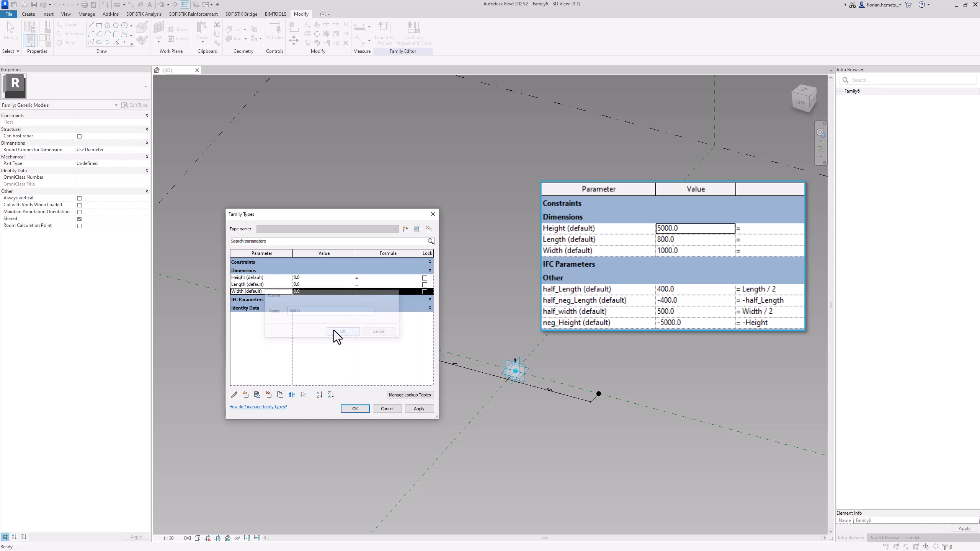
click(359, 409)
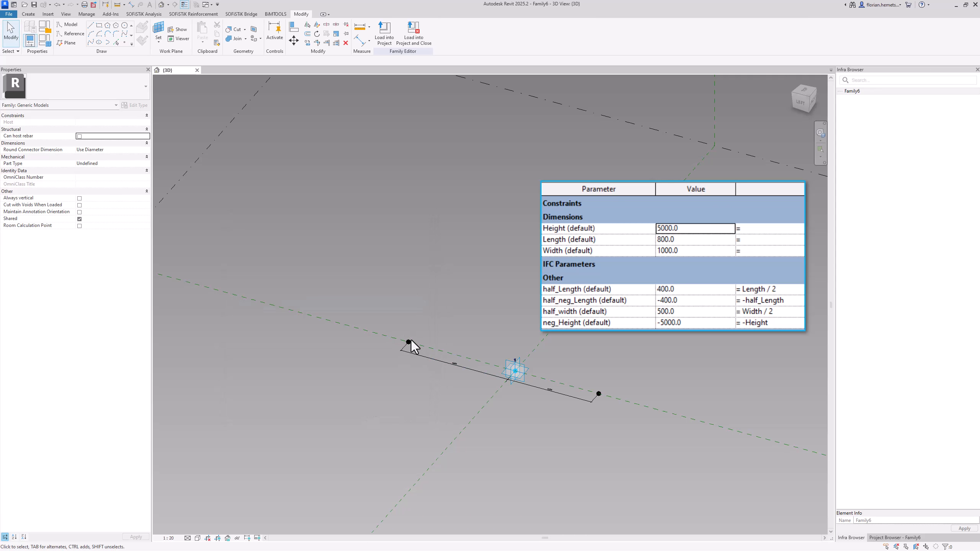
click(409, 342)
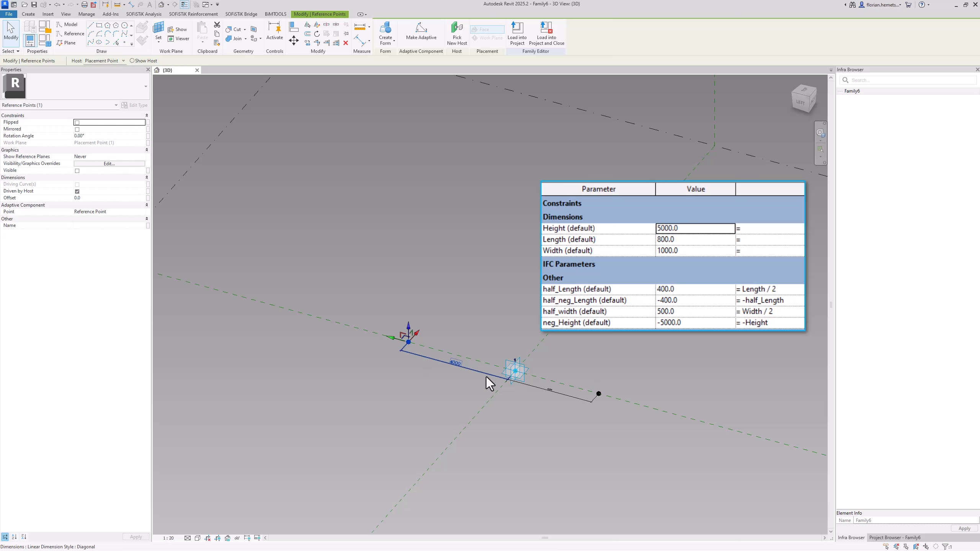
click(235, 165)
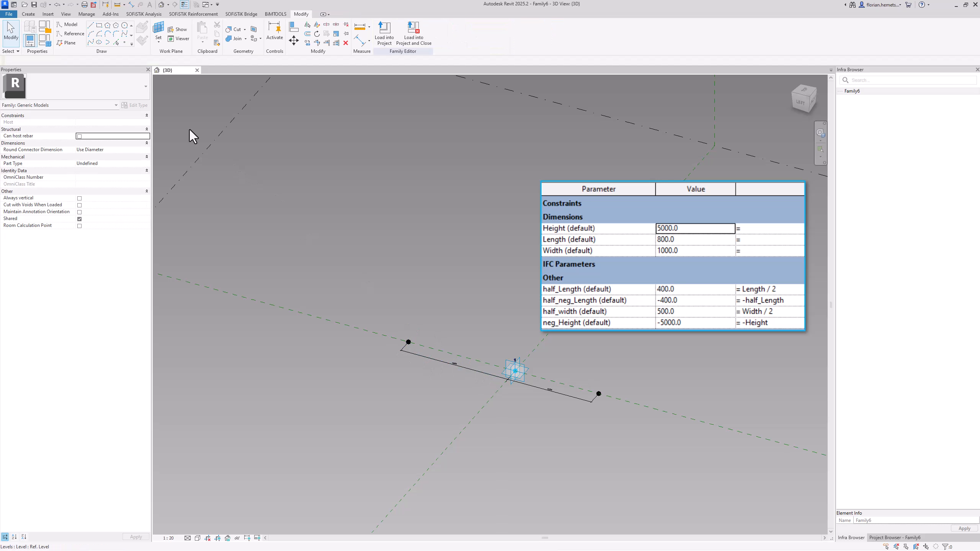
Add an instance family parameter named half_Width with data type Length, grouped under Other
click(50, 46)
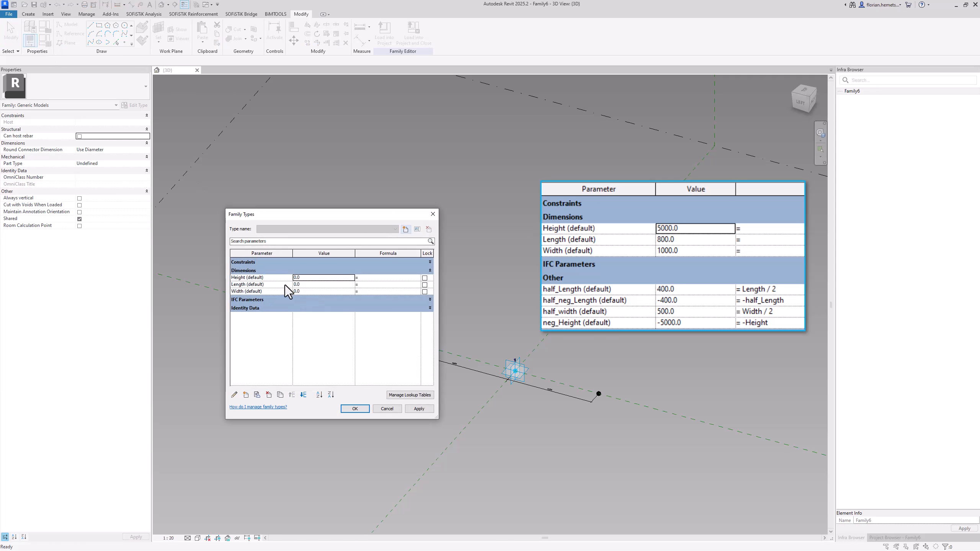
click(249, 400)
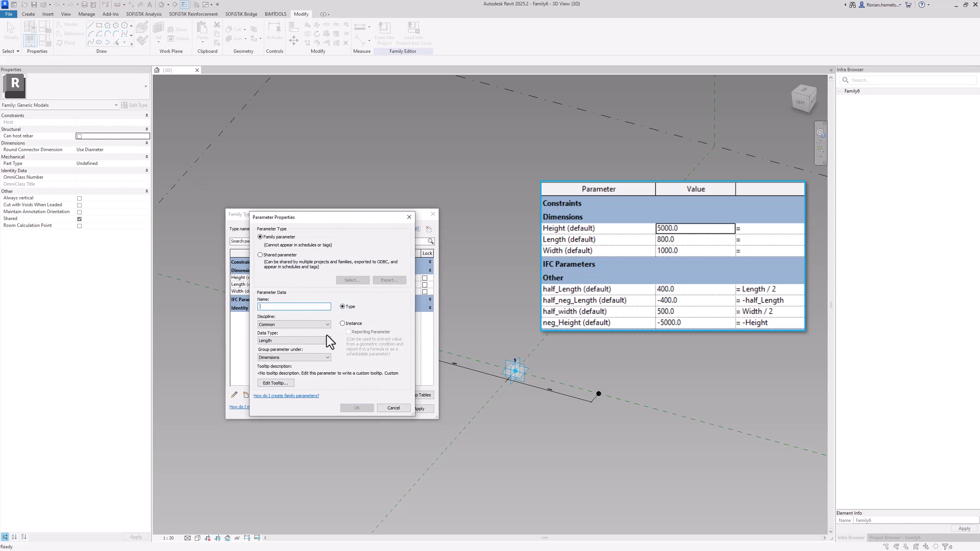
text(half_Width)
click(342, 324)
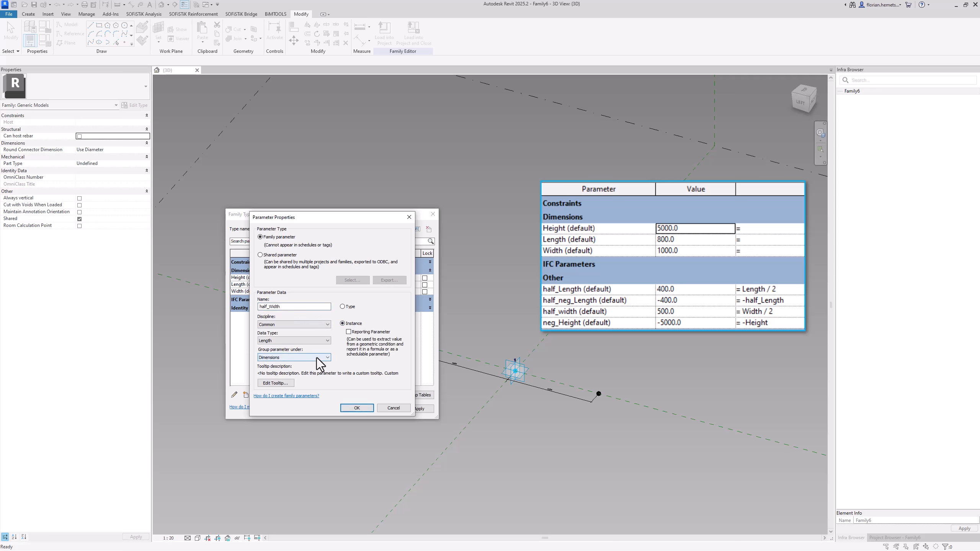
click(319, 361)
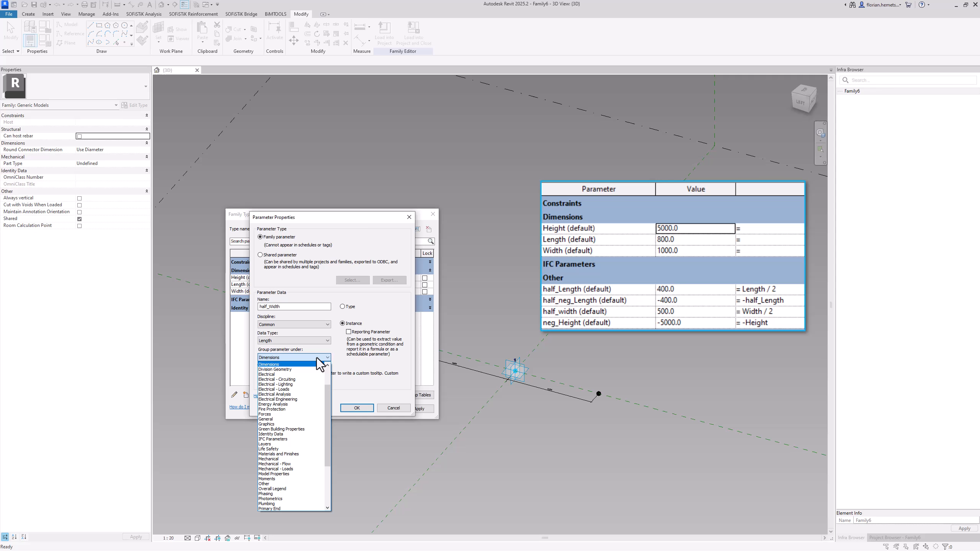
click(292, 485)
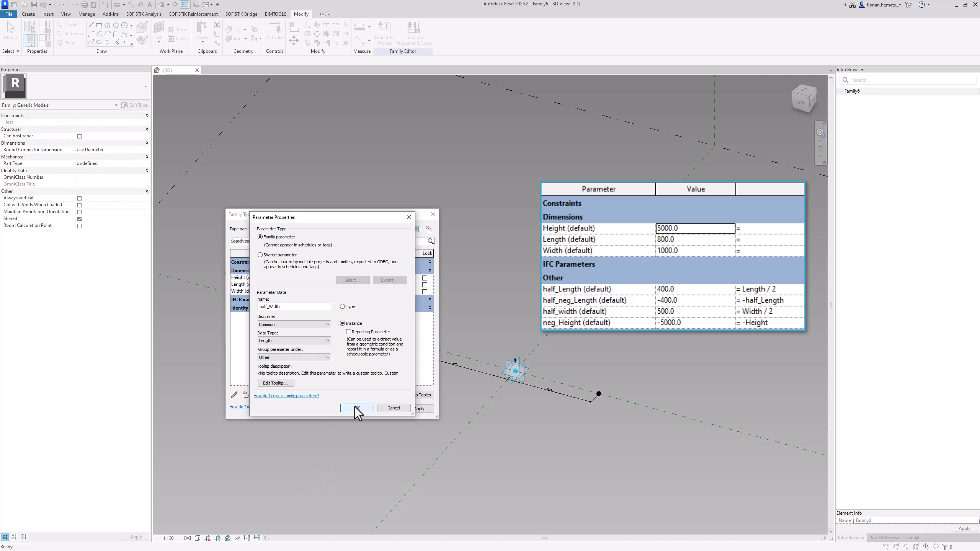
click(354, 407)
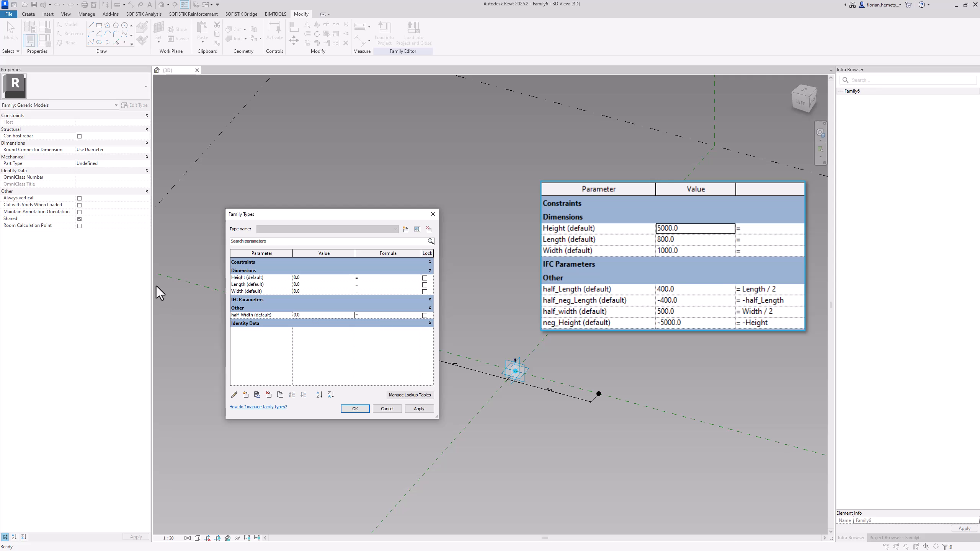
Define half_Width with the formula Width/2, set Width to 1000, and accept the family types
click(243, 291)
double_click(243, 292)
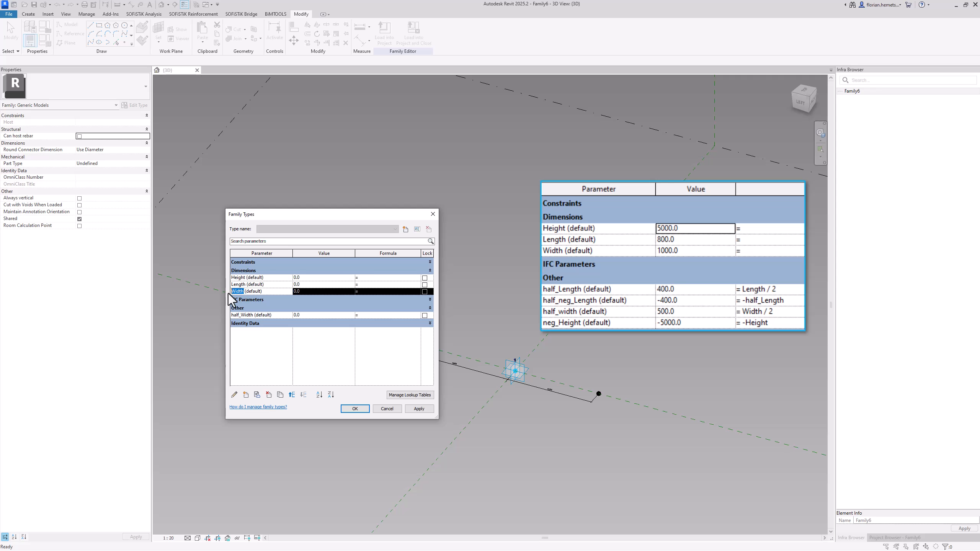
click(370, 316)
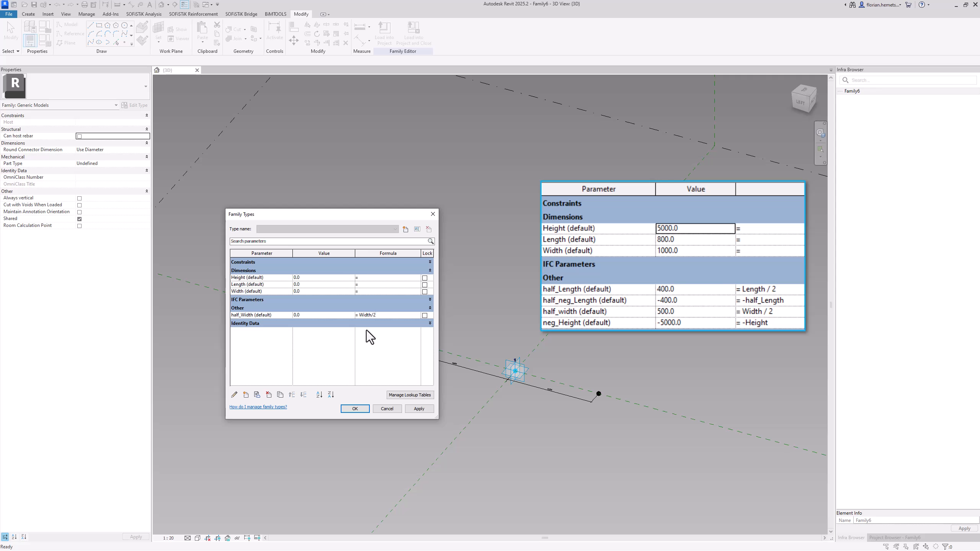
click(326, 291)
text(1000)
click(340, 284)
click(310, 315)
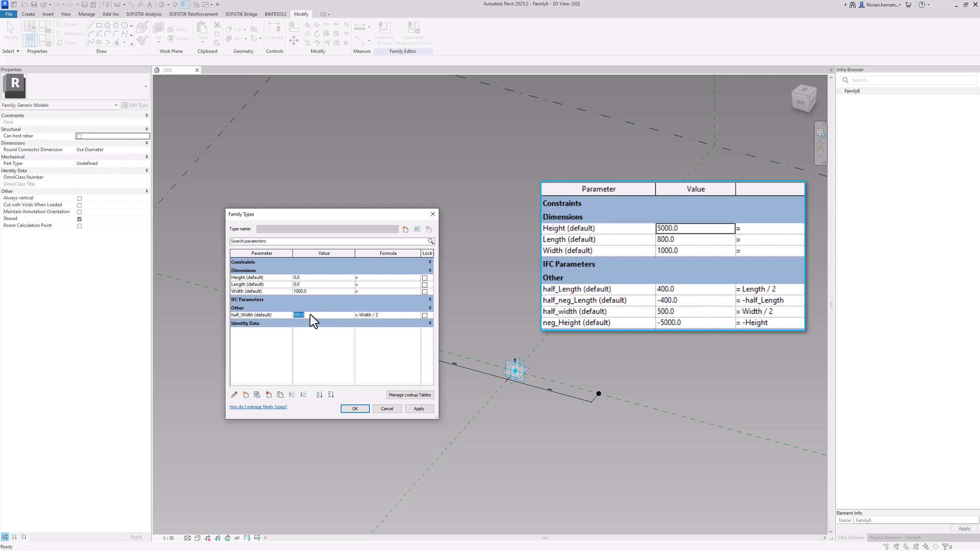
click(354, 409)
Label the dimensions from the adaptive point to both hosted points with the half_Width parameter
click(461, 367)
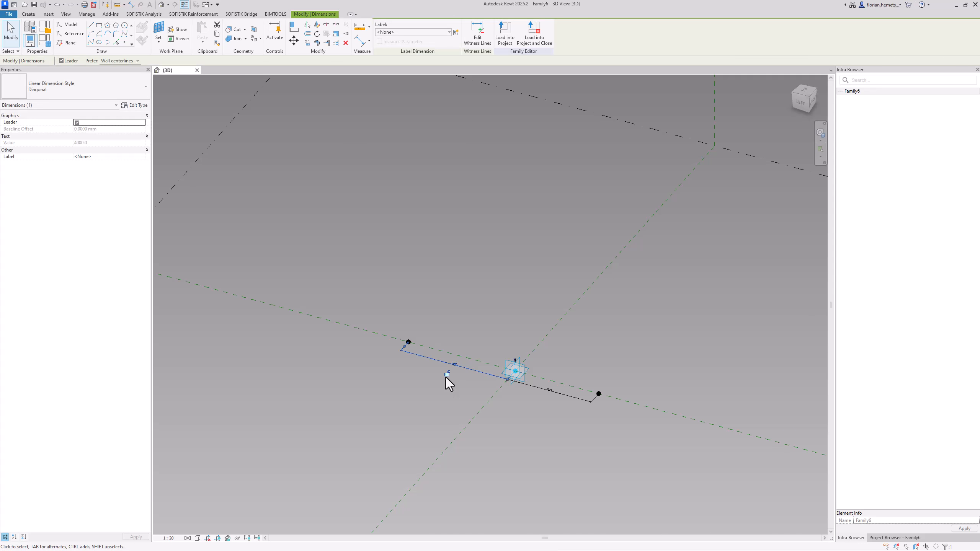
click(443, 34)
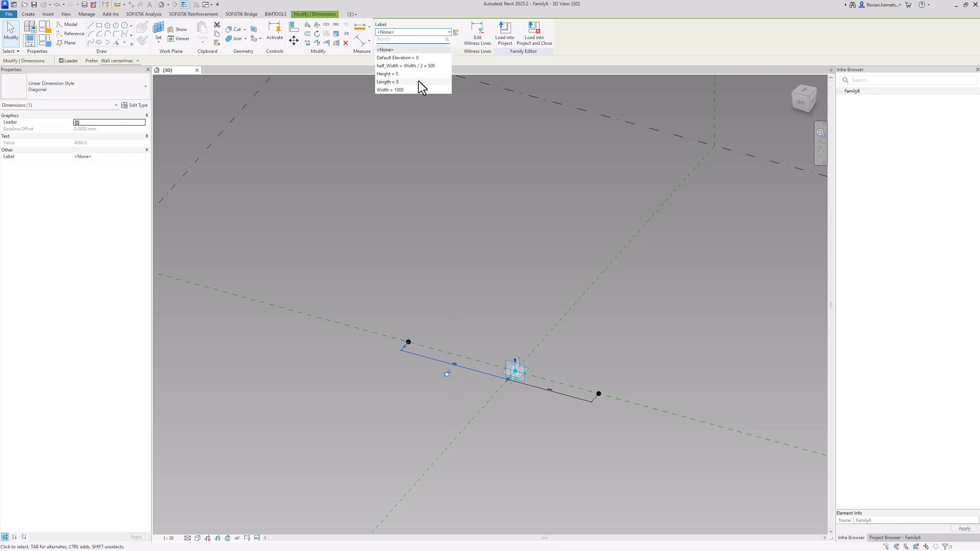
click(425, 66)
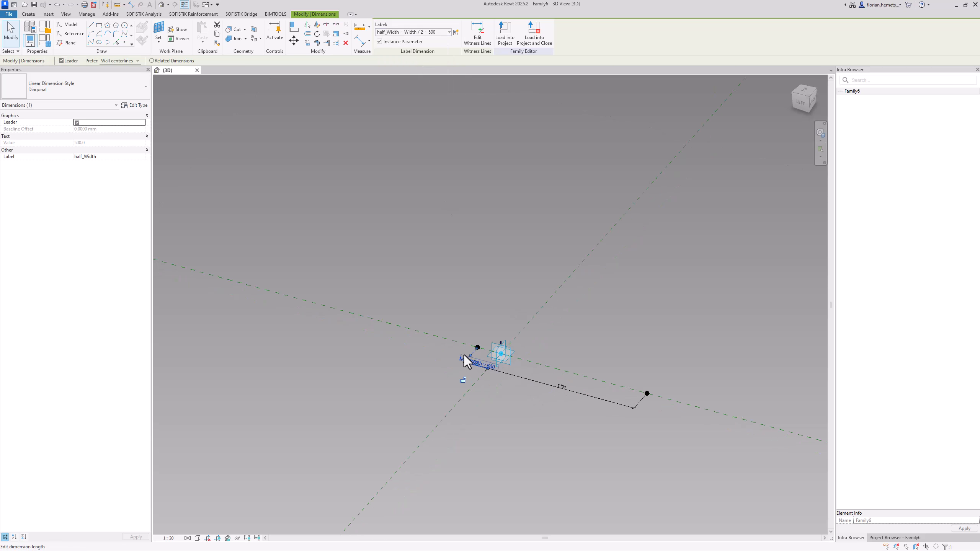
scroll(471, 355, up, 5)
click(558, 418)
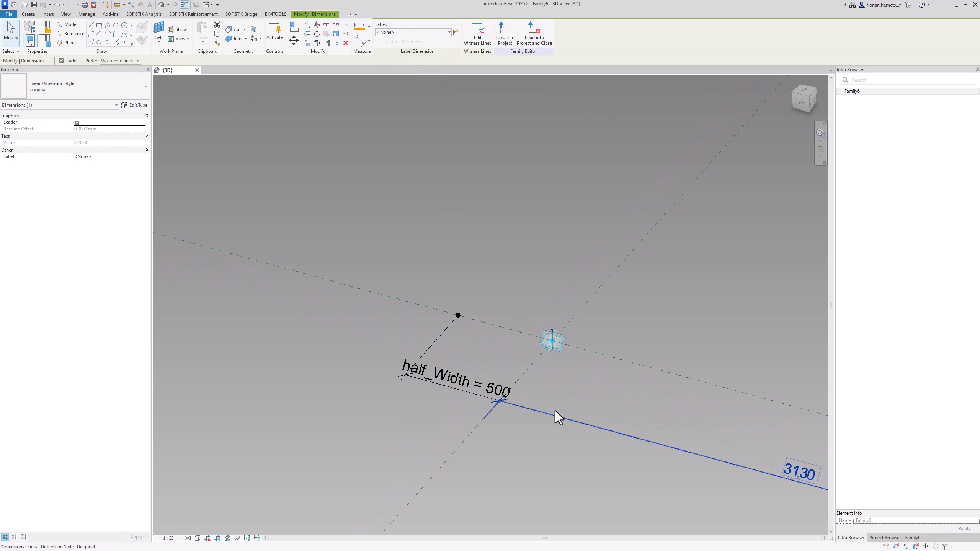
click(417, 33)
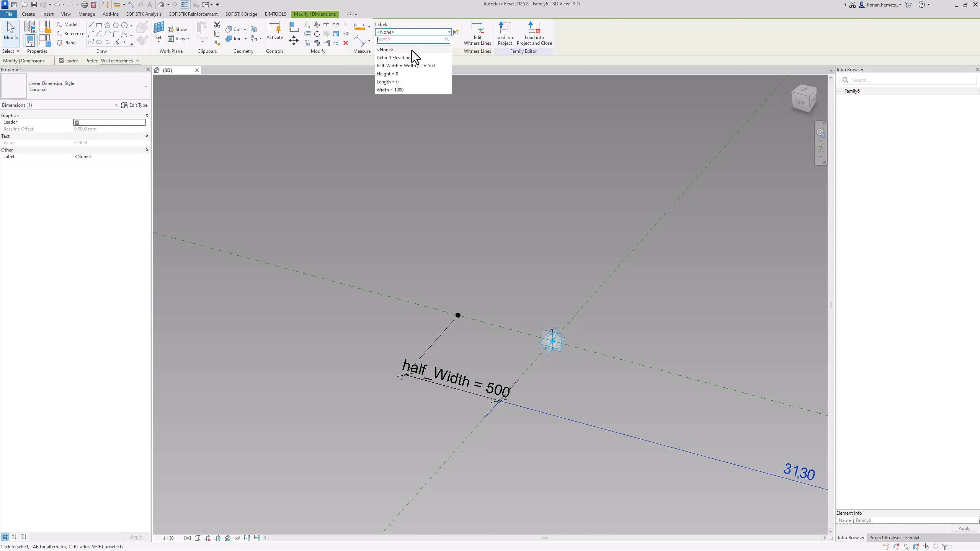
click(407, 72)
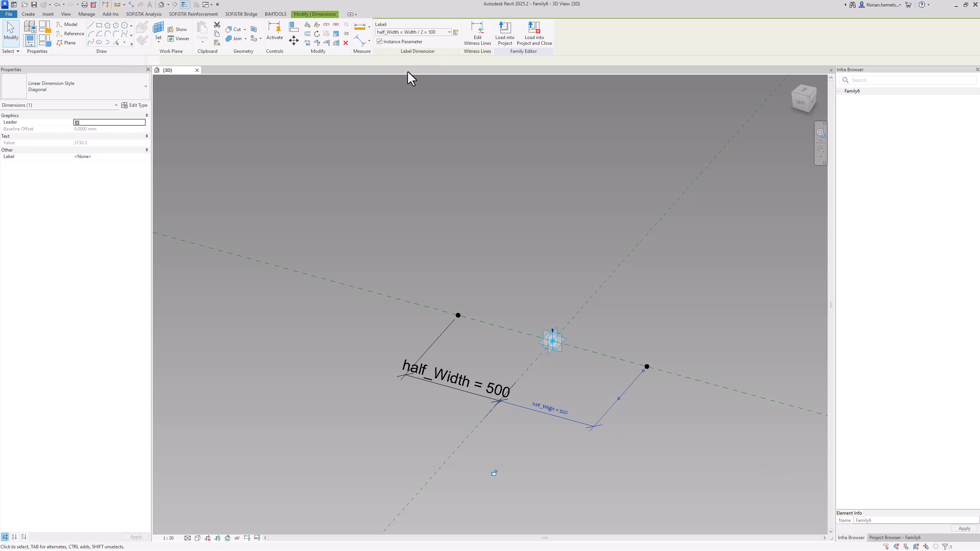
click(376, 250)
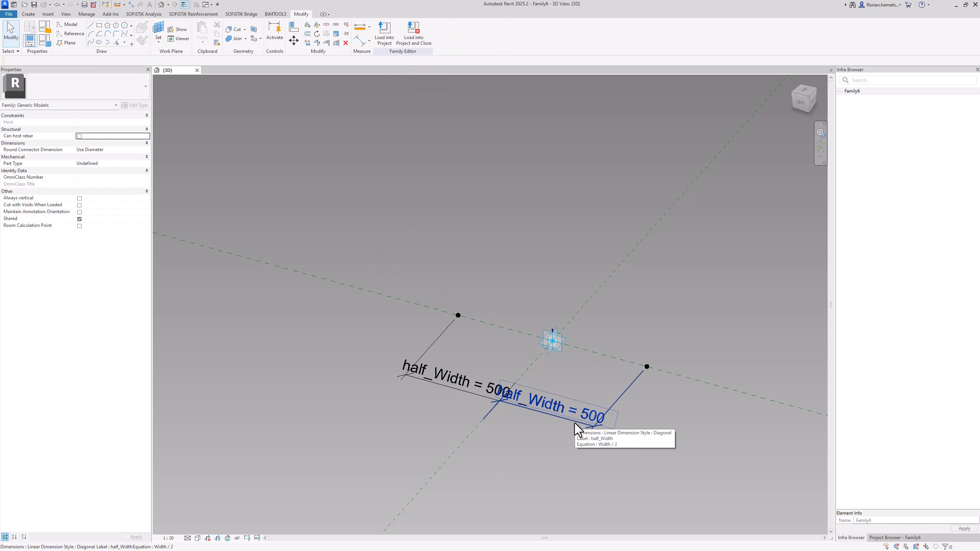
Inspect the properties of one hosted reference point and of the half_Width dimension that controls it
mouse_move(575, 428)
shift+middle_down()
mouse_move(559, 448)
mouse_move(560, 429)
shift+middle_up()
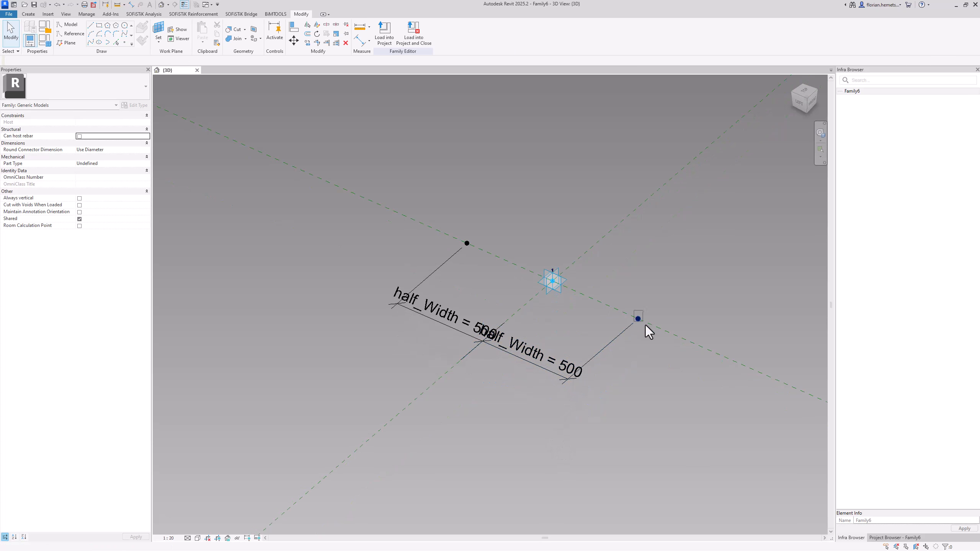
click(638, 319)
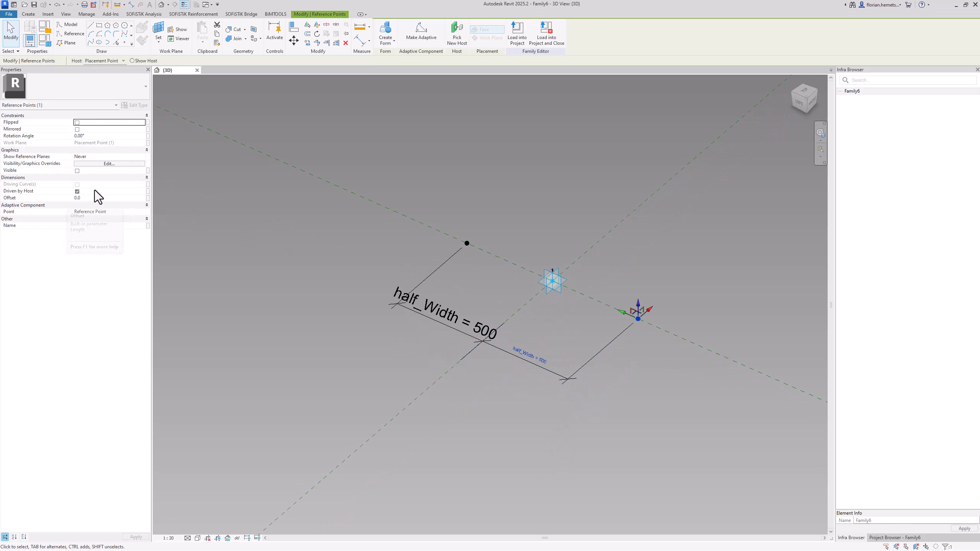
click(515, 358)
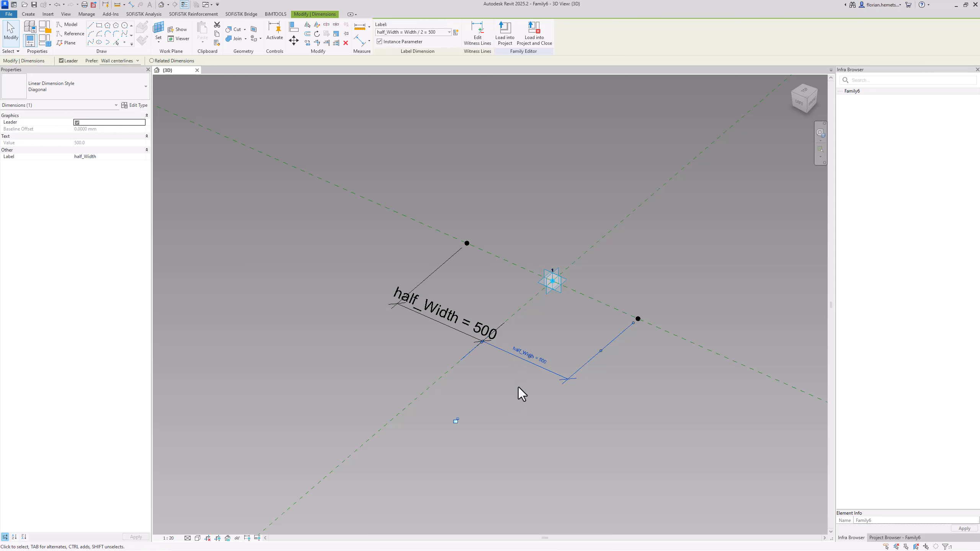
click(520, 399)
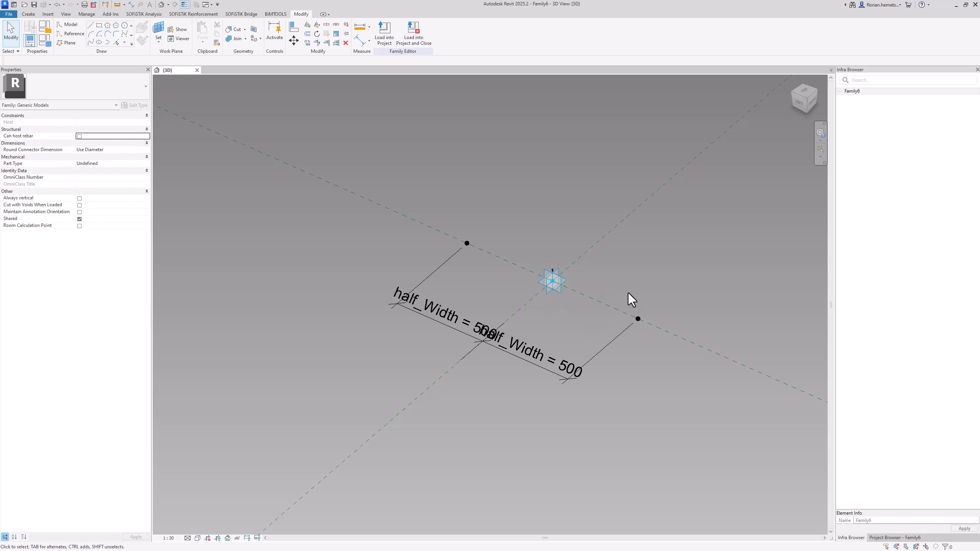
click(638, 319)
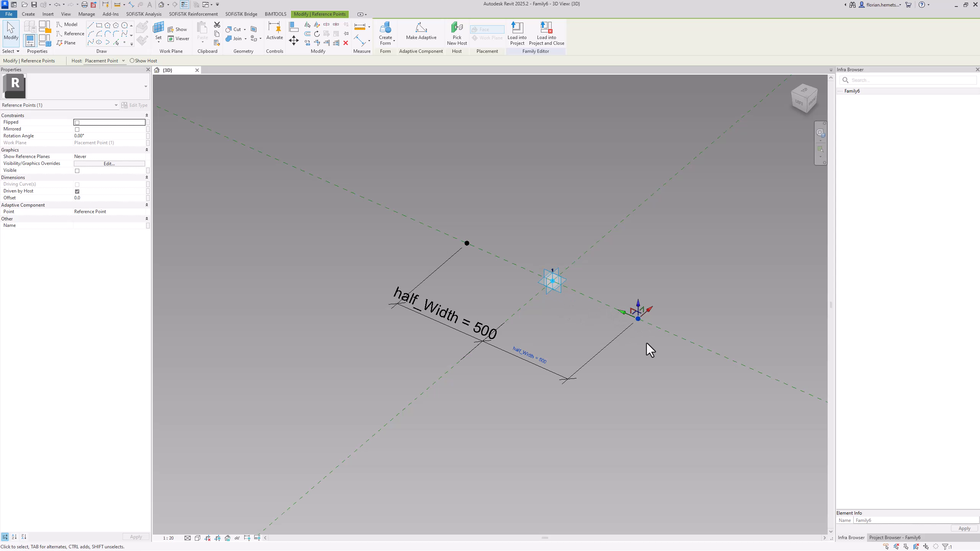
click(513, 399)
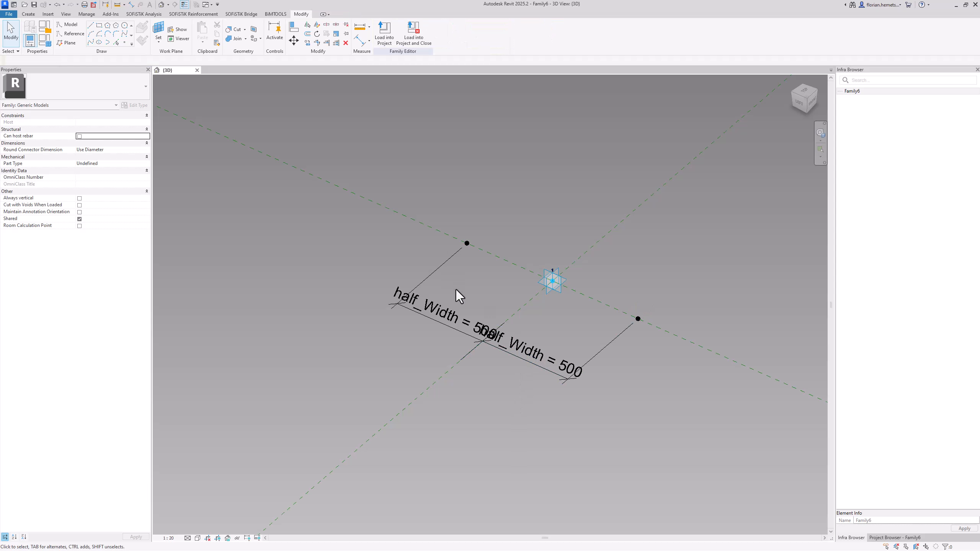
Move both half_Width dimension lines together farther away from the hosted points, along the perpendicular reference plane
click(463, 327)
ctrl+click(523, 362)
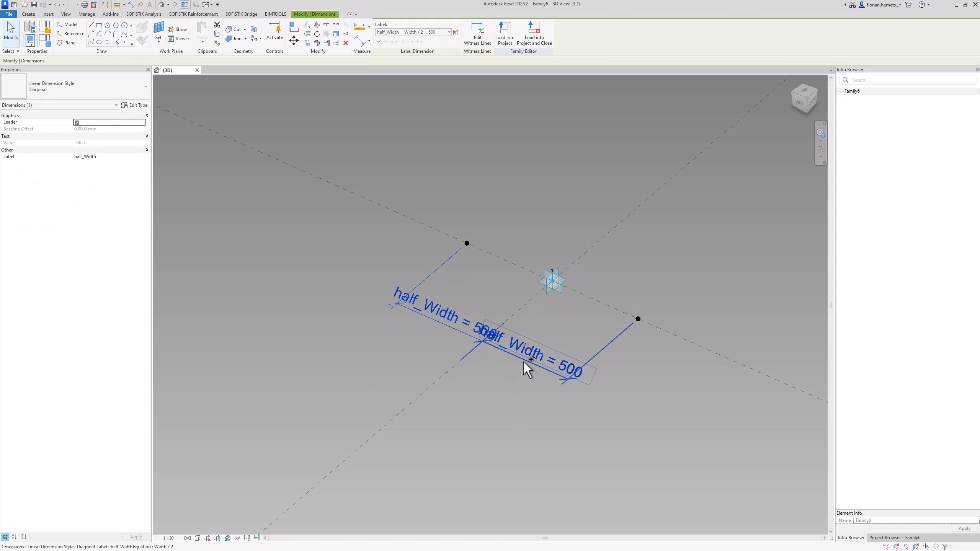
scroll(532, 315, down, 2)
scroll(532, 315, down, 1)
drag(535, 313, 406, 462)
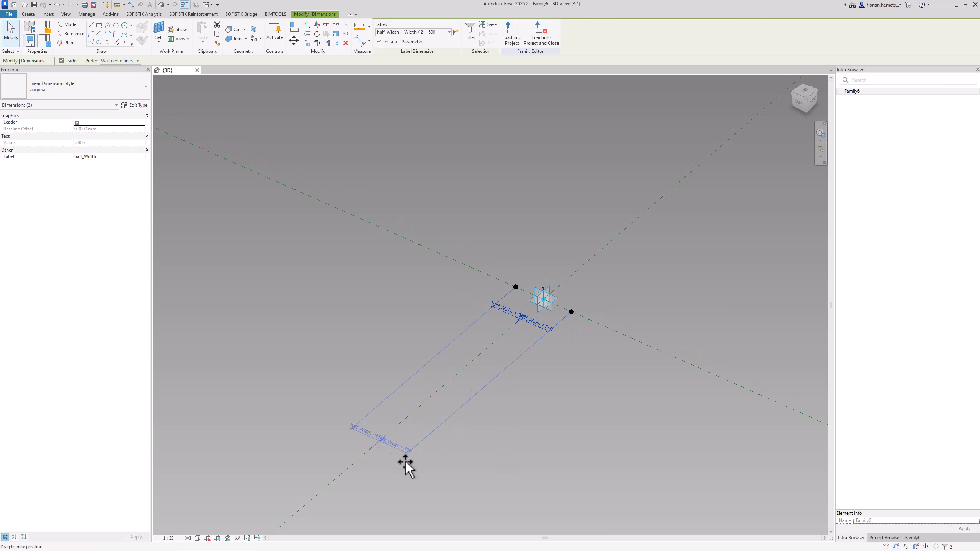
click(424, 339)
scroll(509, 267, up, 3)
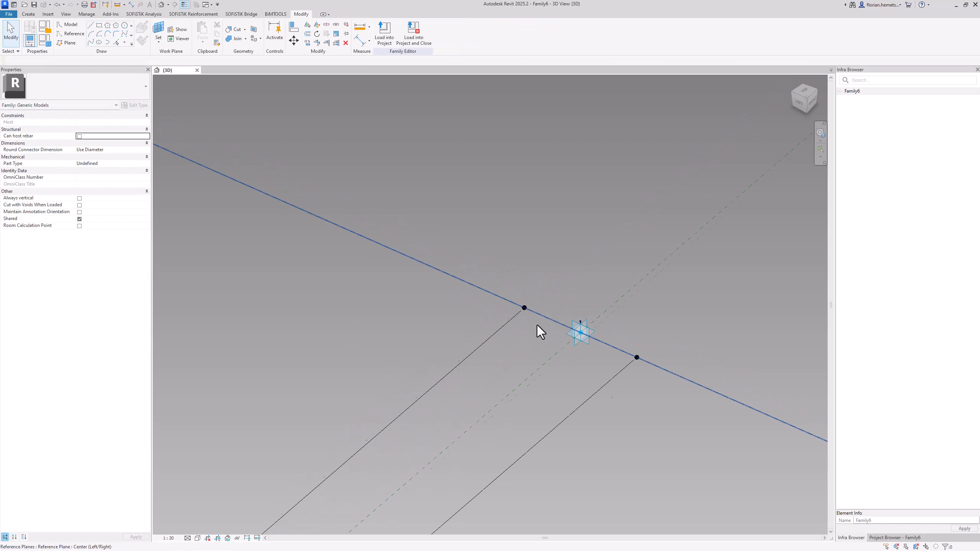
scroll(537, 325, up, 2)
middle_drag(580, 328, 461, 300)
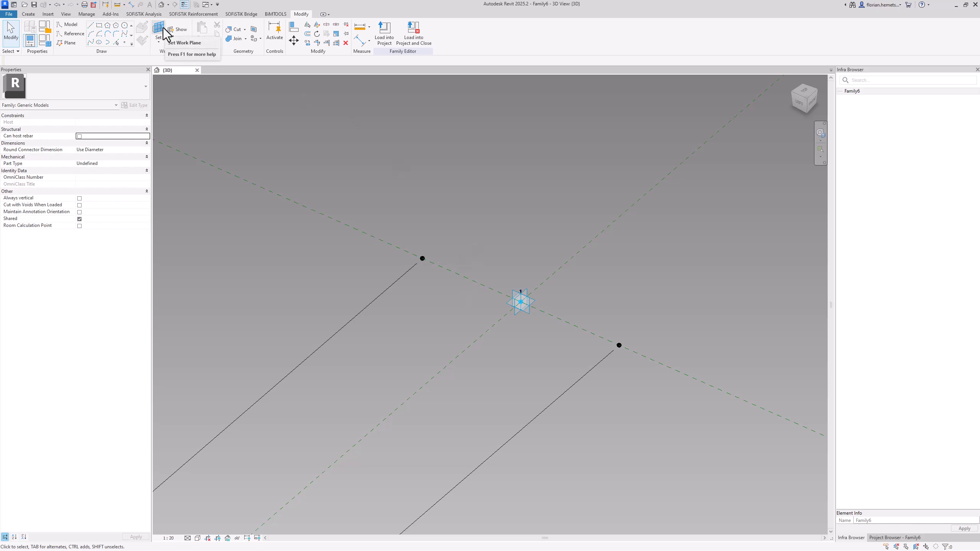
Duplicate the half_Width family parameter and name the copy half_Length
click(44, 40)
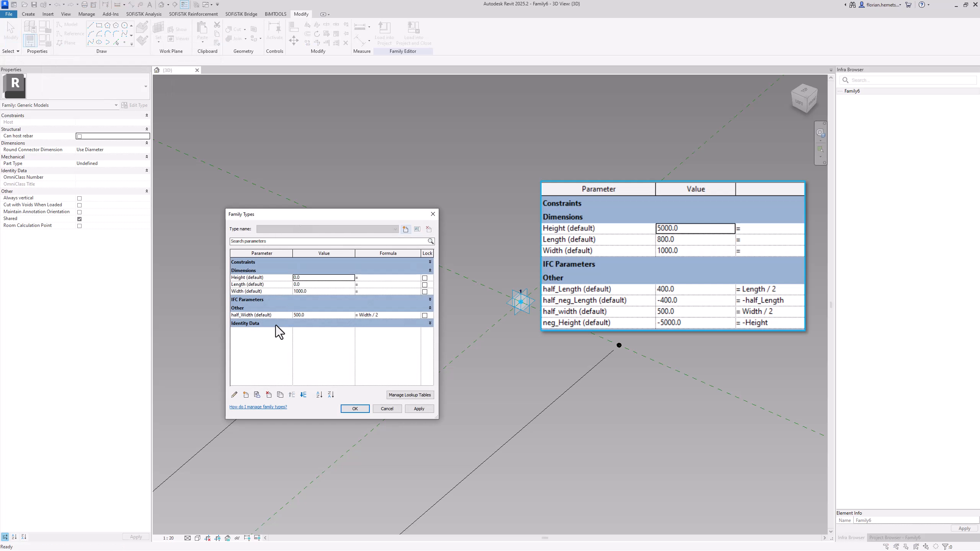
click(271, 317)
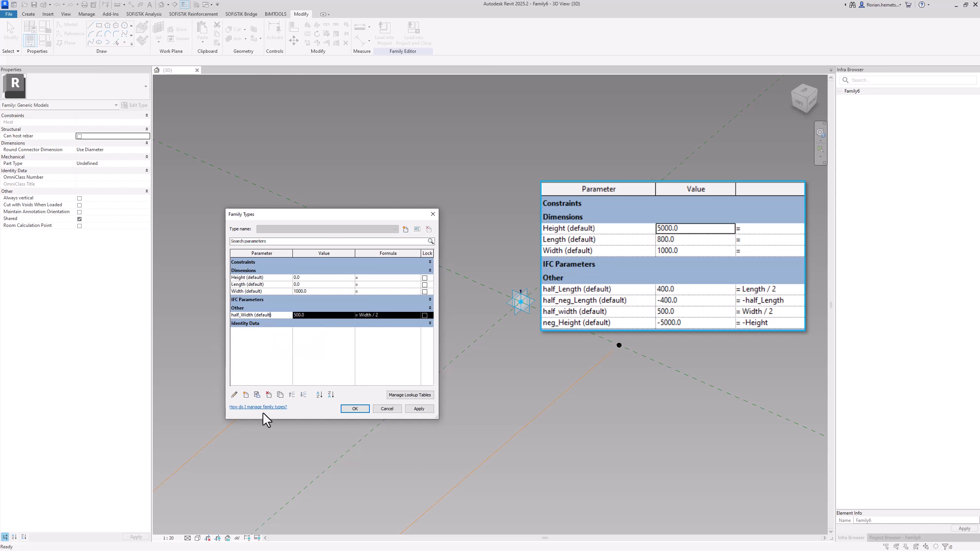
click(280, 395)
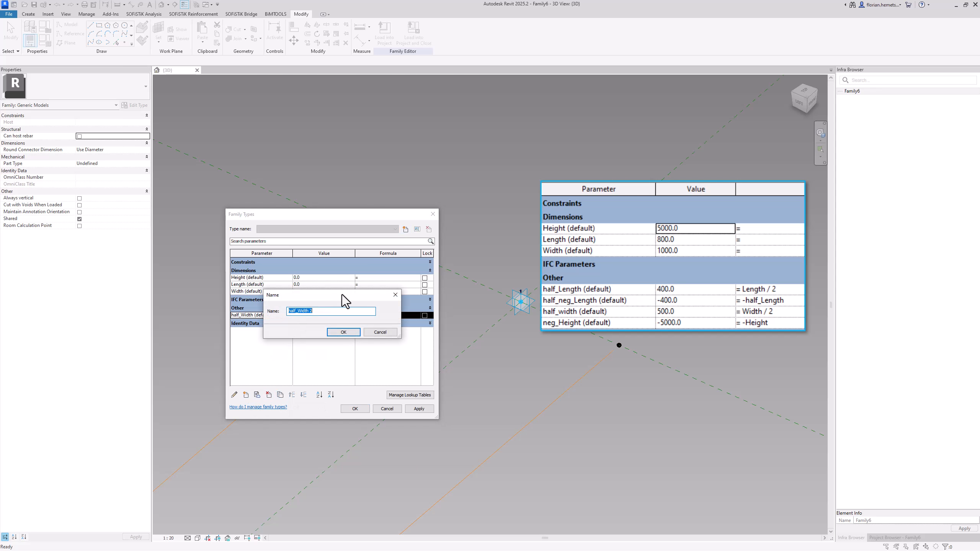
drag(317, 314, 299, 313)
key(BackSpace)
click(344, 332)
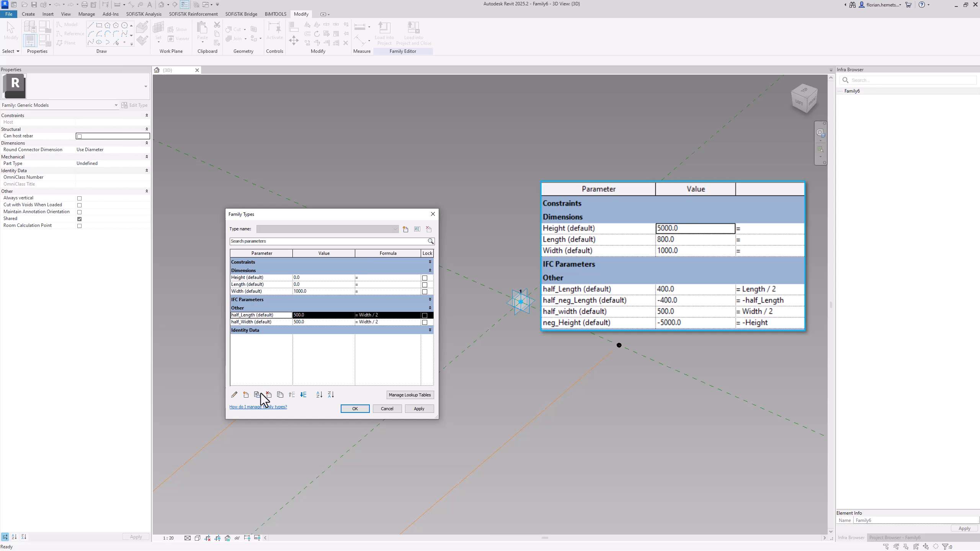
Duplicate the half_Length parameter and name the copy half_neg_Length
click(281, 395)
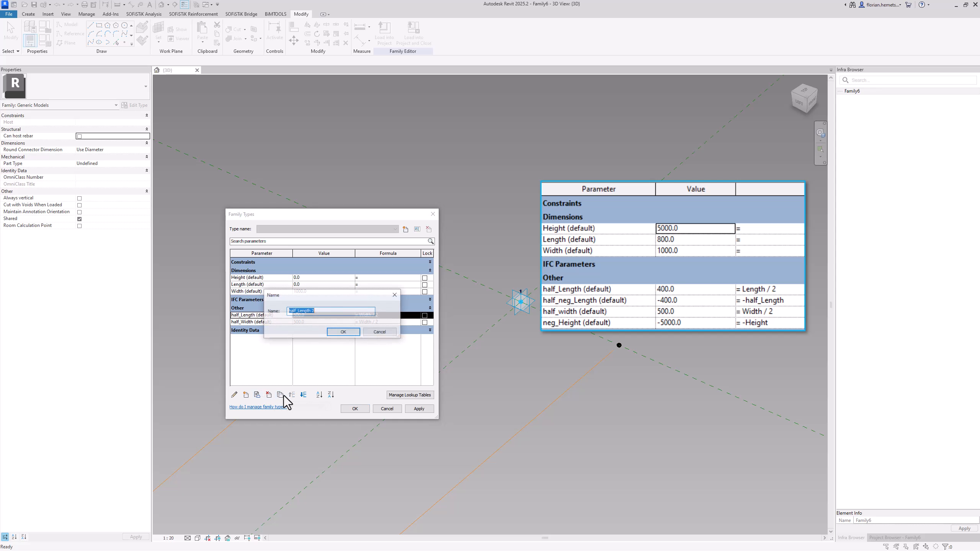
click(297, 310)
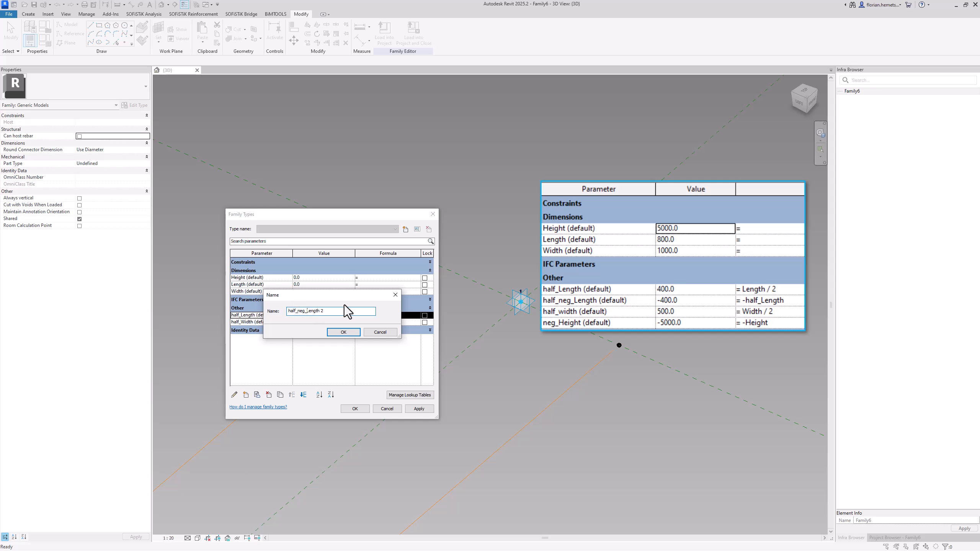
click(339, 332)
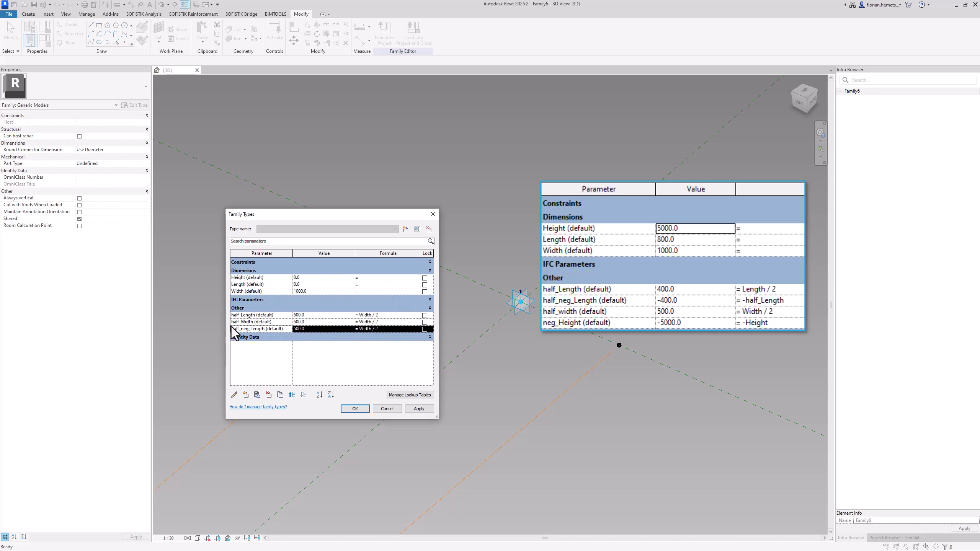
Duplicate the half_neg_Length parameter and name the copy neg_height
click(281, 394)
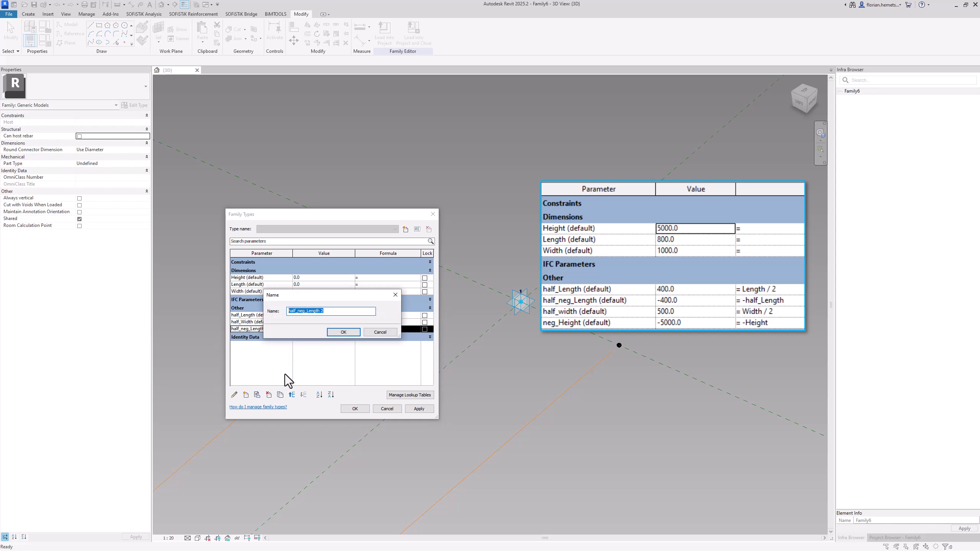
text(neg_height)
click(345, 335)
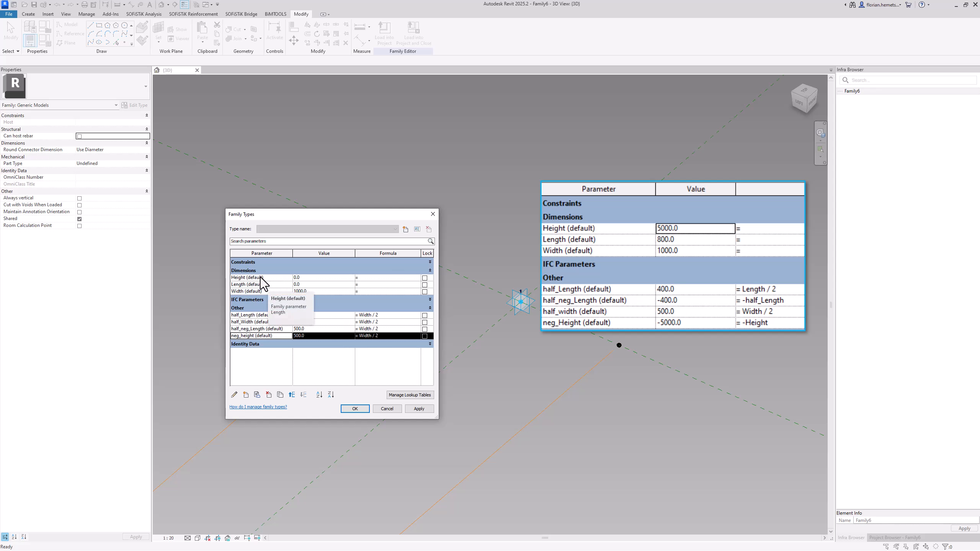
Set the Height parameter to 5000 and the Length parameter to 800
click(306, 278)
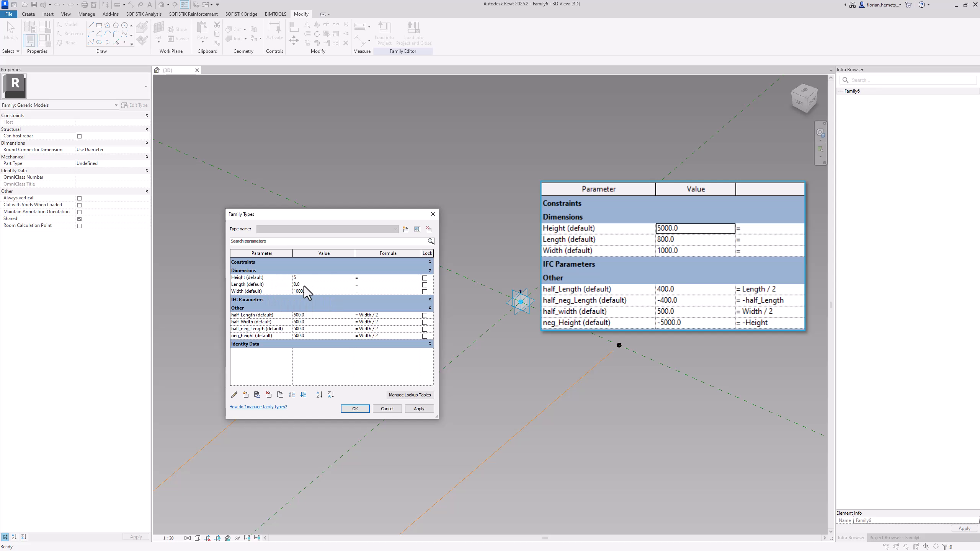
text(5000)
key(Tab)
Change the formula of the half_Length parameter to Length / 2
click(271, 315)
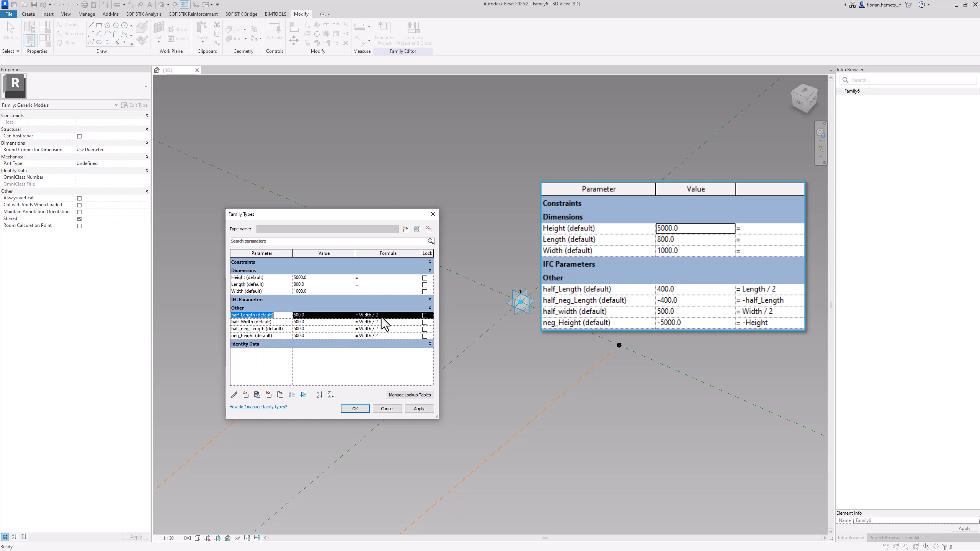
click(246, 285)
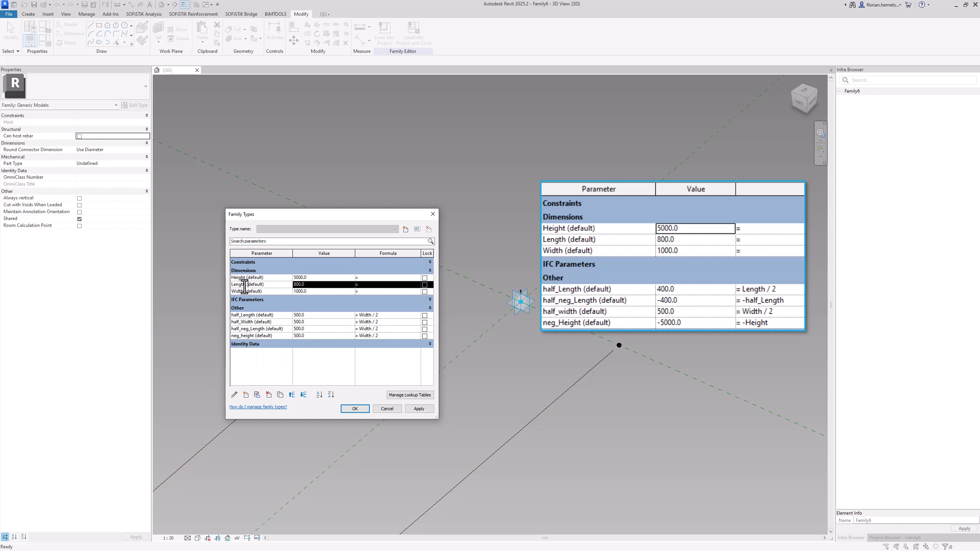
drag(373, 317, 359, 317)
text(Length)
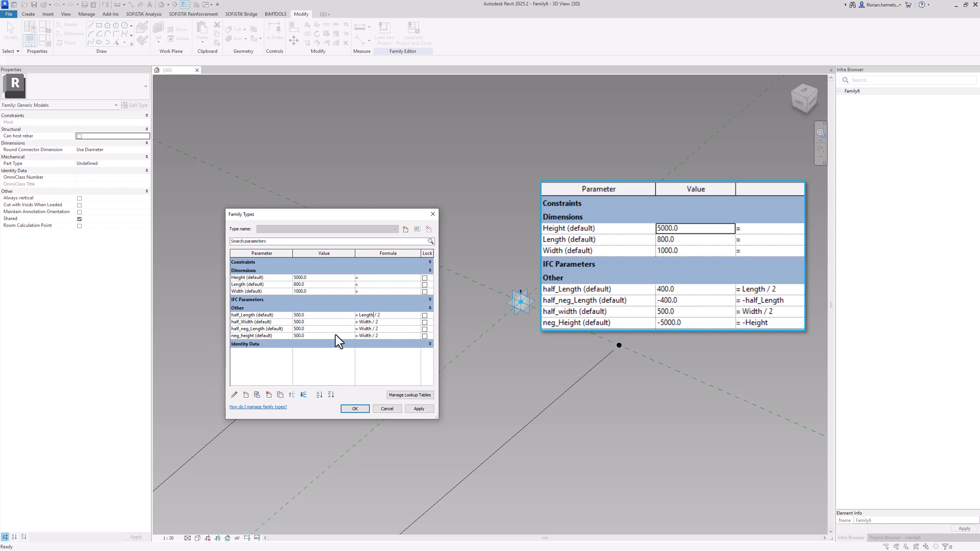
Change the formula of the half_neg_Length parameter to -half_Length
click(275, 331)
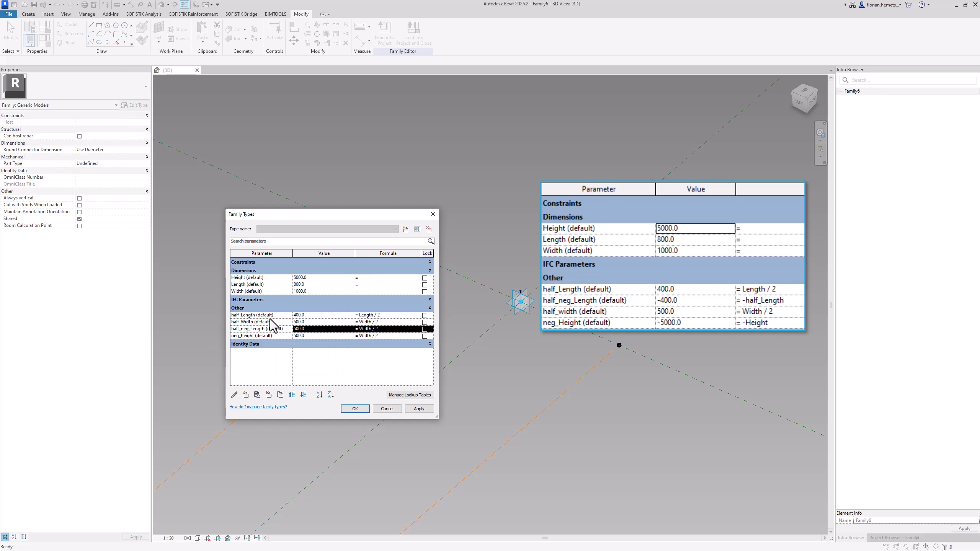
click(255, 317)
double_click(254, 317)
key(ctrl+c)
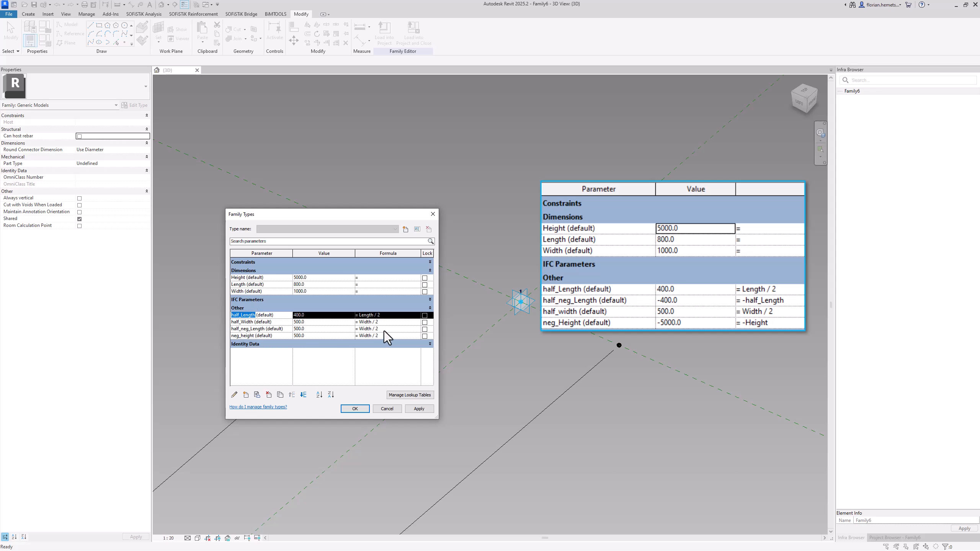
click(384, 331)
text(-)
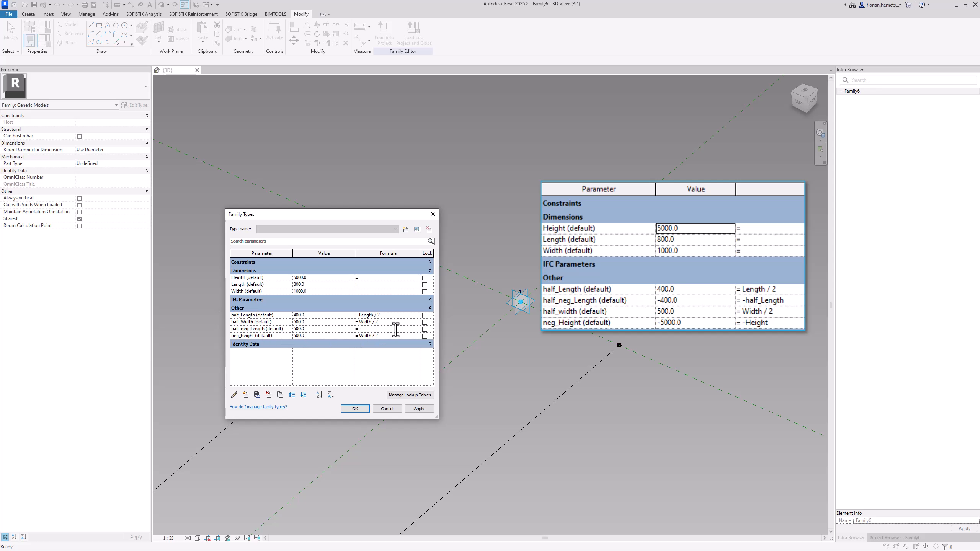
key(ctrl+v)
Change the formula of the neg_height parameter to -Height
click(272, 321)
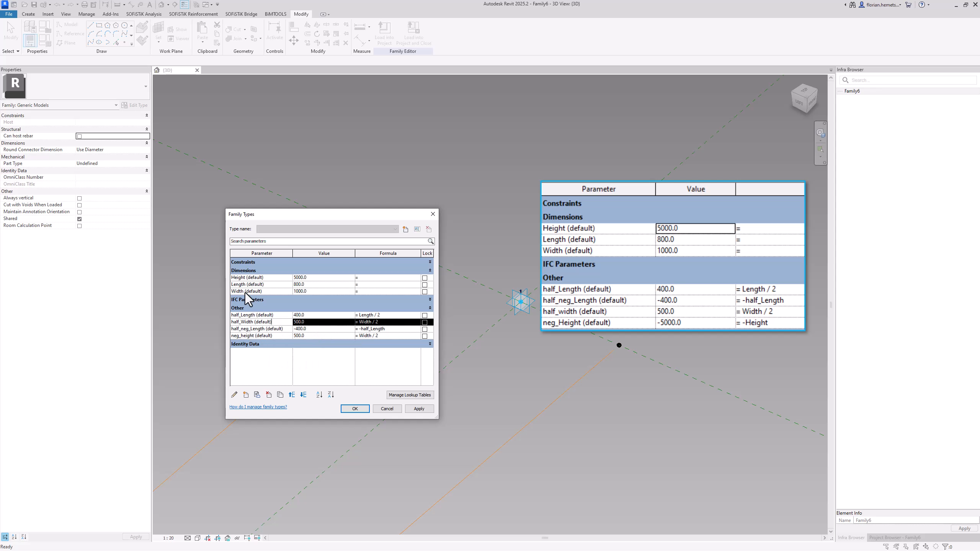
click(246, 278)
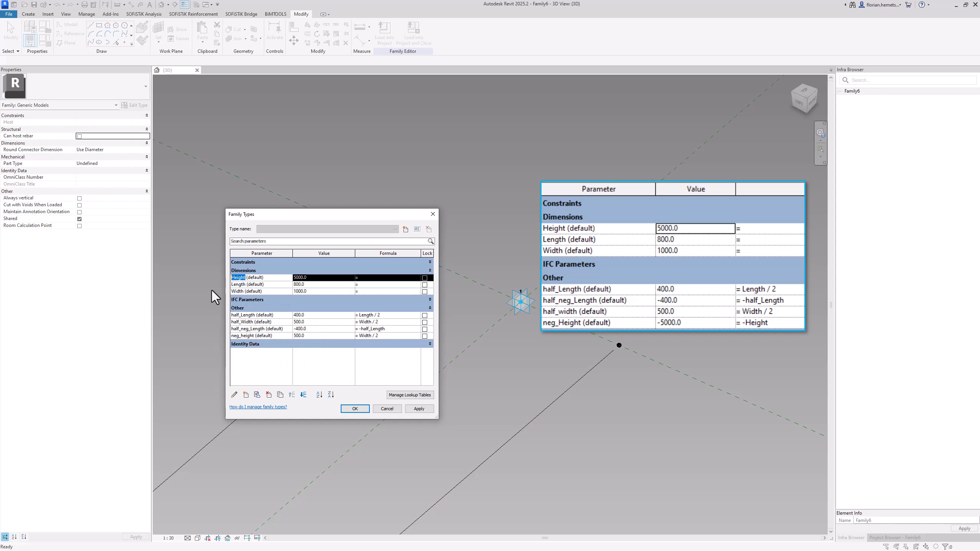
click(389, 336)
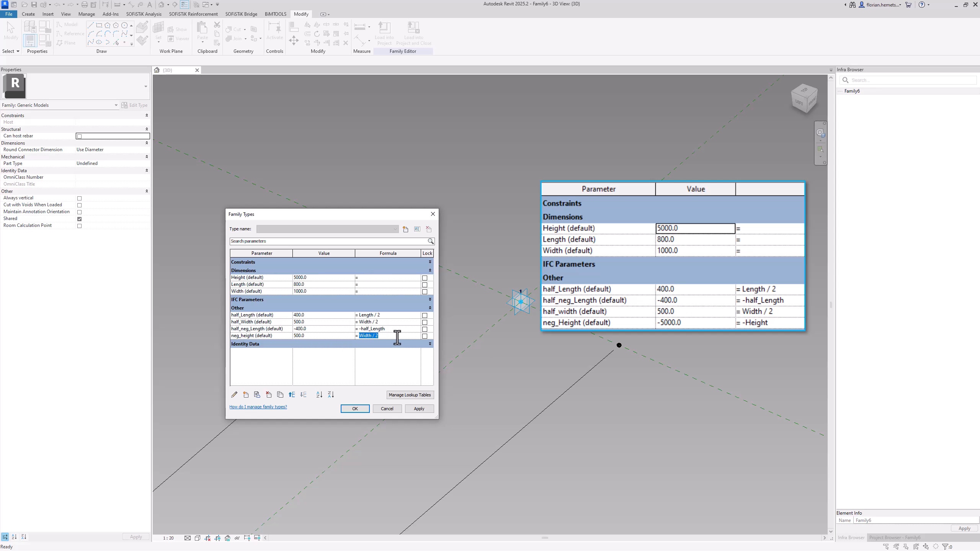
text(-Height)
click(319, 330)
Reorder half_neg_Length directly below half_Length in the parameter list and accept the family type changes
click(269, 331)
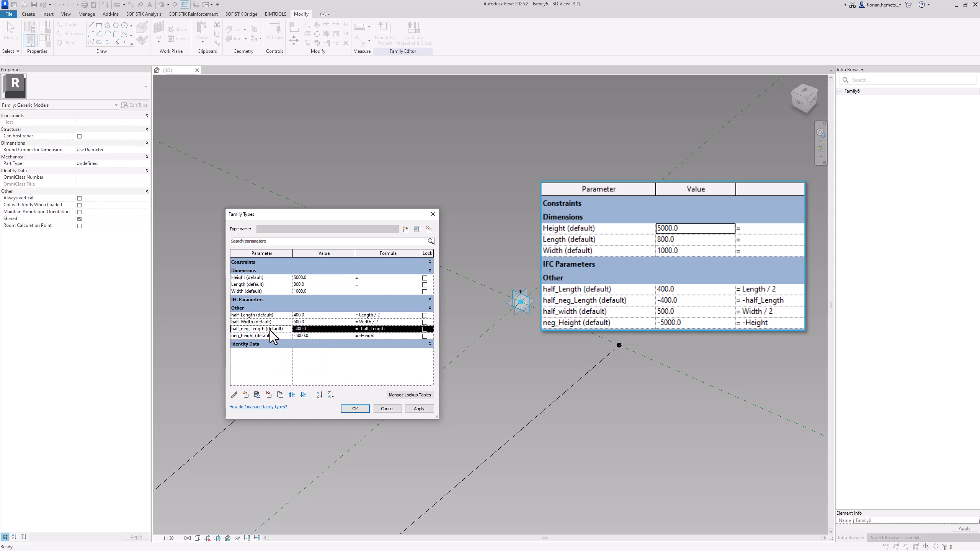
click(296, 396)
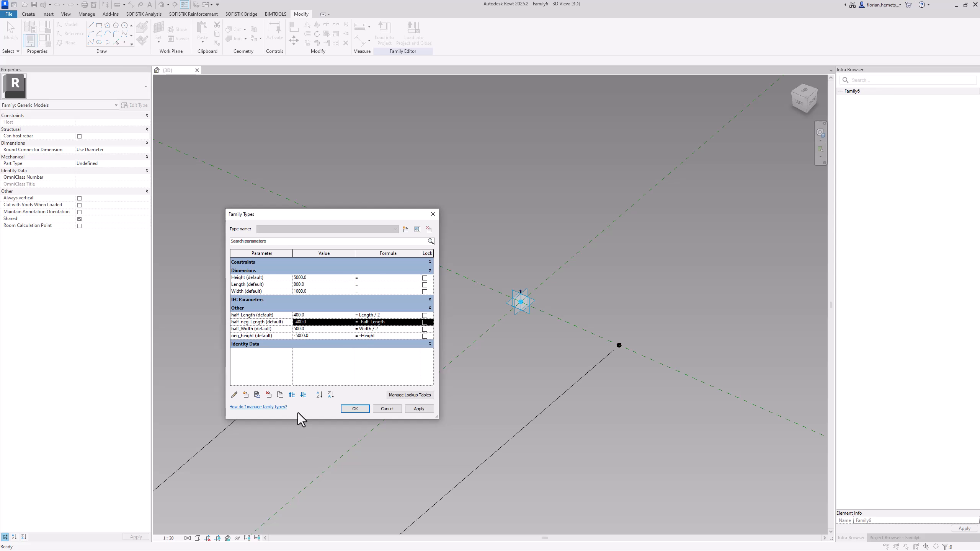
click(365, 410)
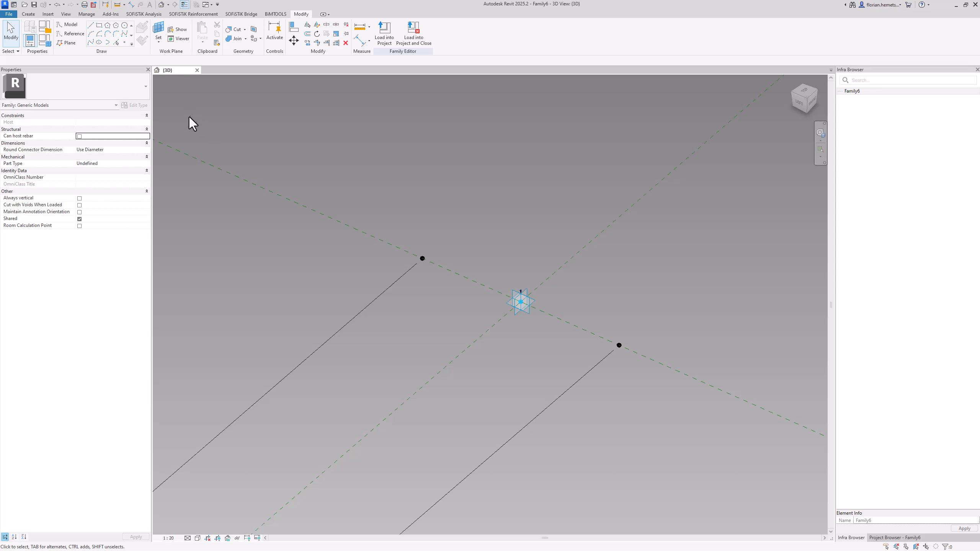
Set the work plane to the vertical plane of the hosted point left of the adaptive point and place two coincident reference points there
click(162, 32)
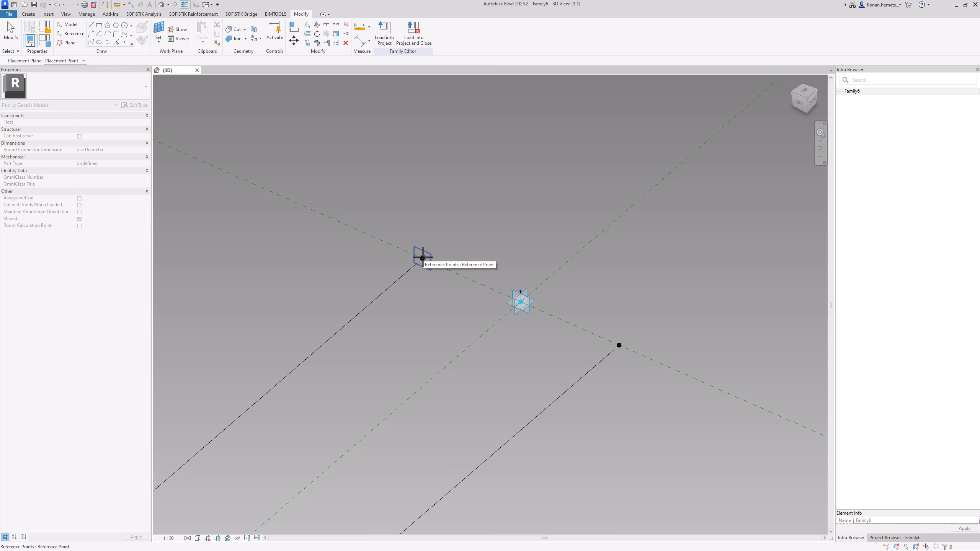
click(422, 258)
click(124, 42)
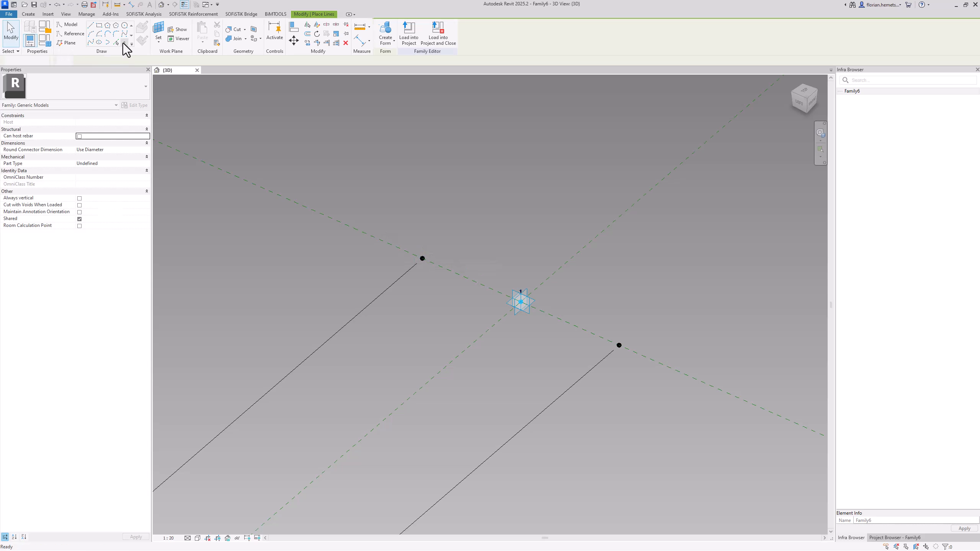
click(422, 259)
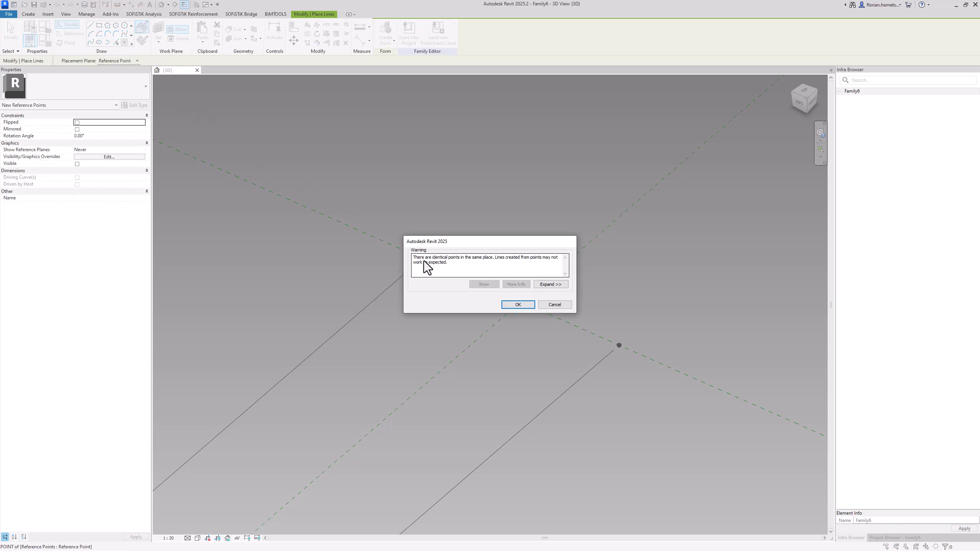
key(Return)
click(424, 261)
key(Return)
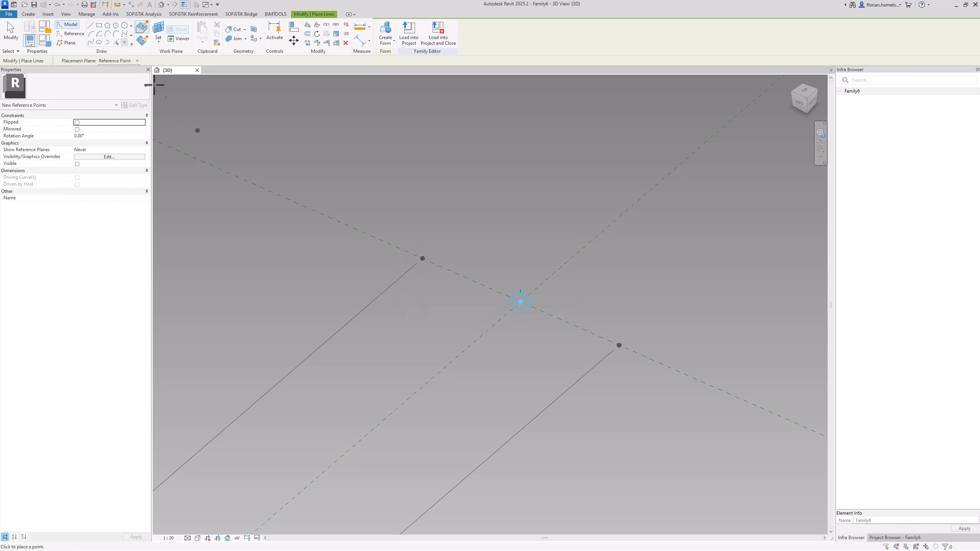
key(Escape)
key(Escape)
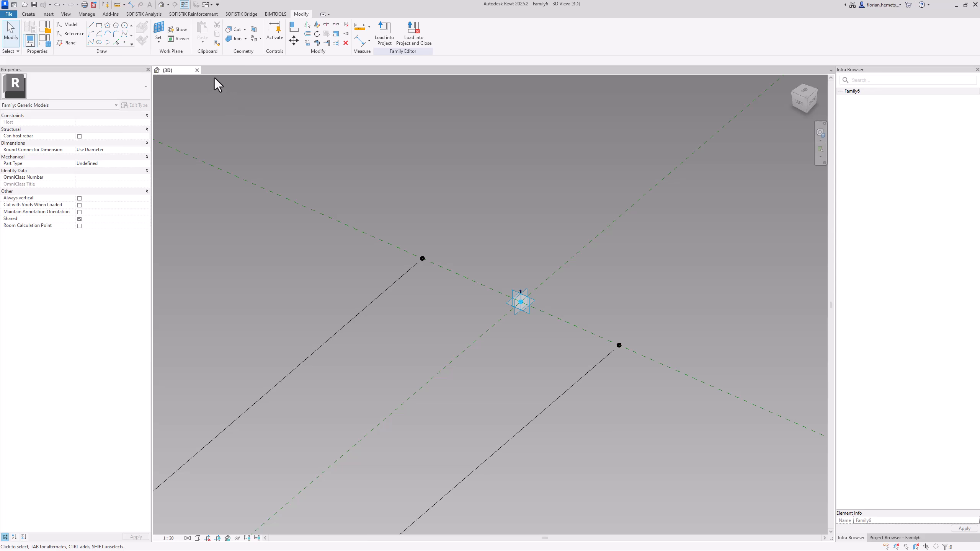
Associate the Offset of one new point at each host with half_Length, and that of the other pair with half_neg_Length
click(423, 258)
ctrl+click(619, 346)
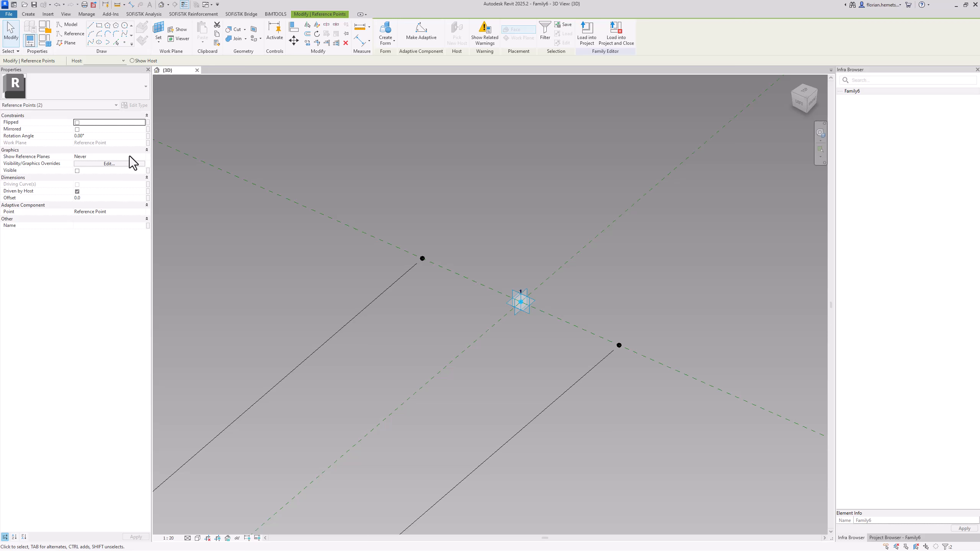
click(147, 198)
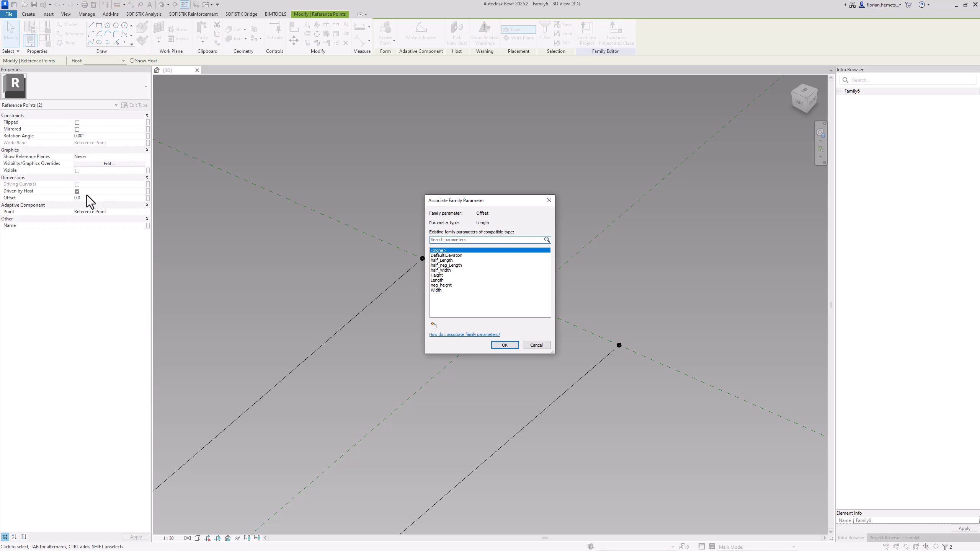
click(441, 261)
click(504, 345)
click(147, 198)
click(446, 266)
click(504, 345)
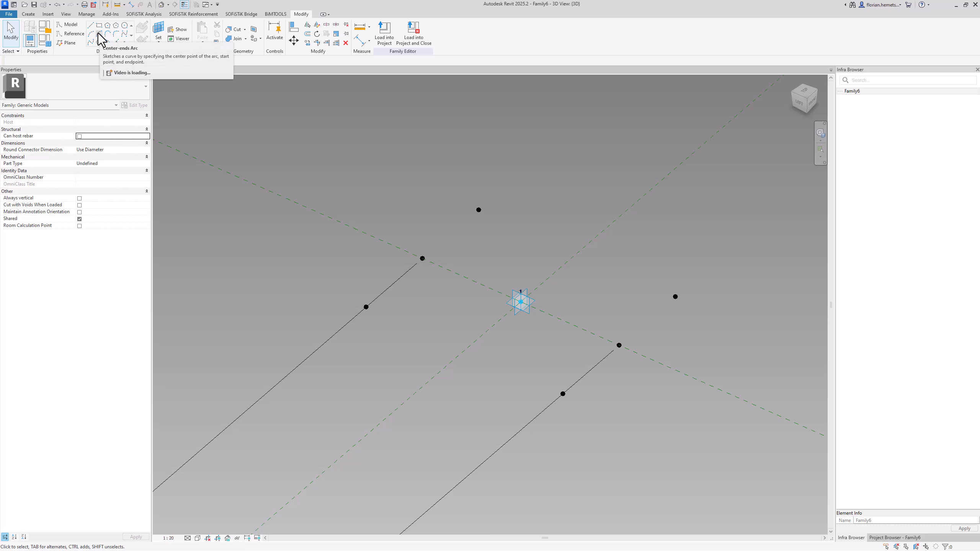
Draw a 180° center-ends arc of about 1100 radius around the hosted point left of the adaptive point and make its radius dimension permanent
click(99, 34)
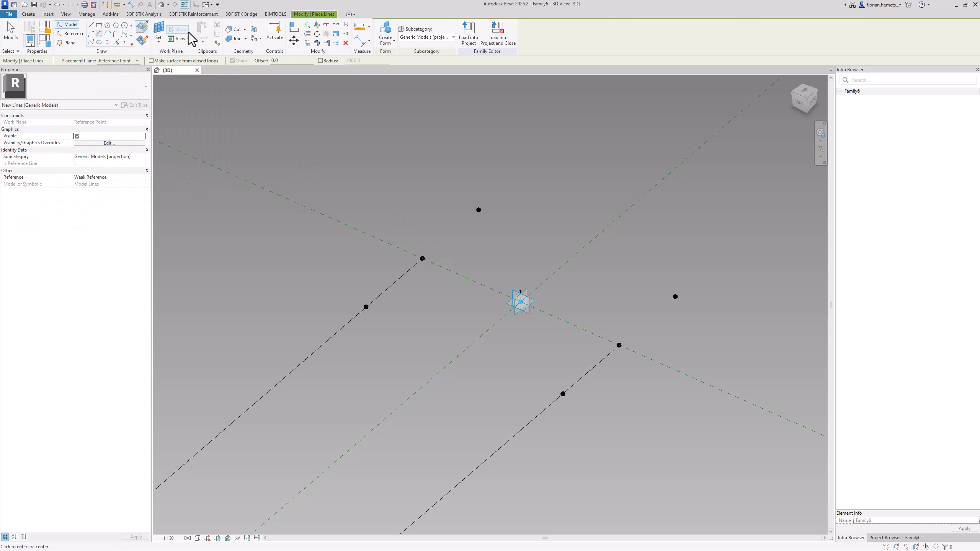
key(Escape)
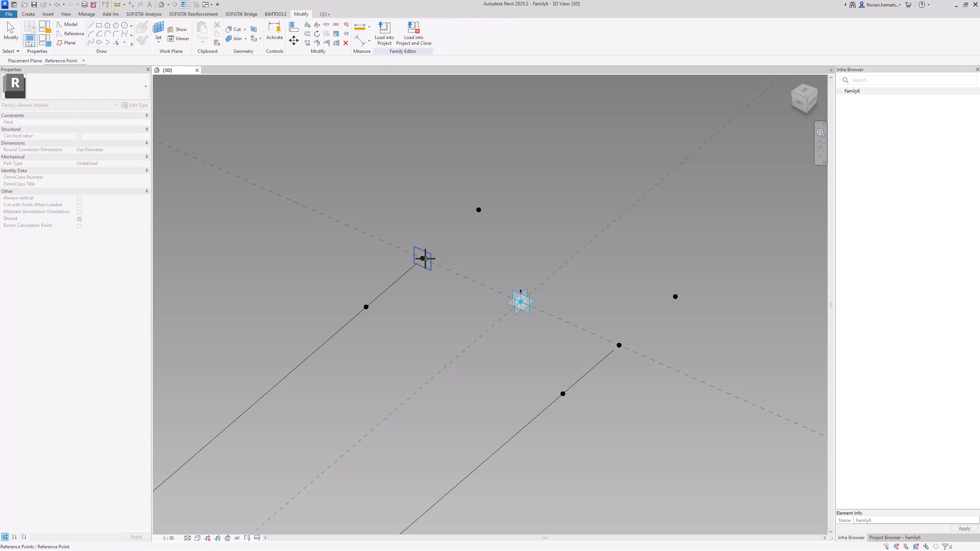
key(Return)
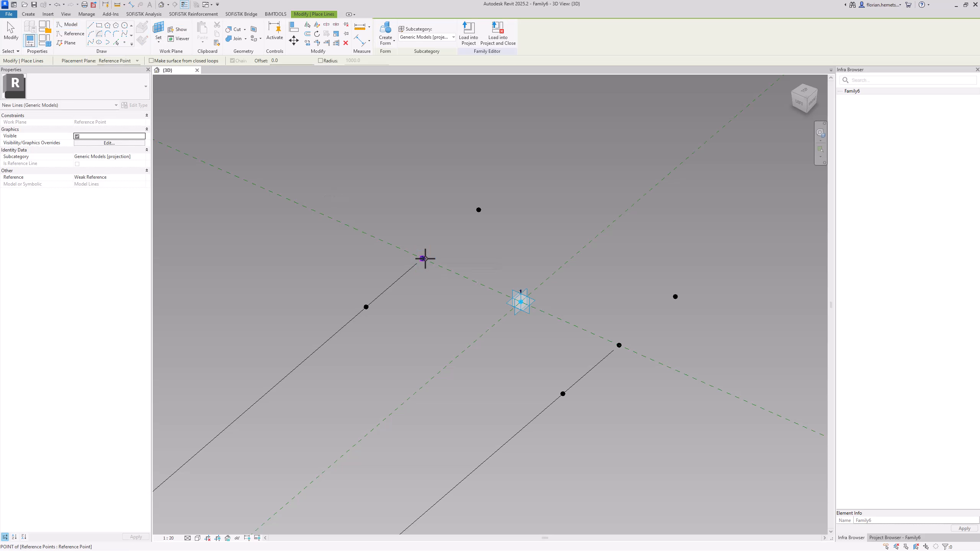
click(422, 258)
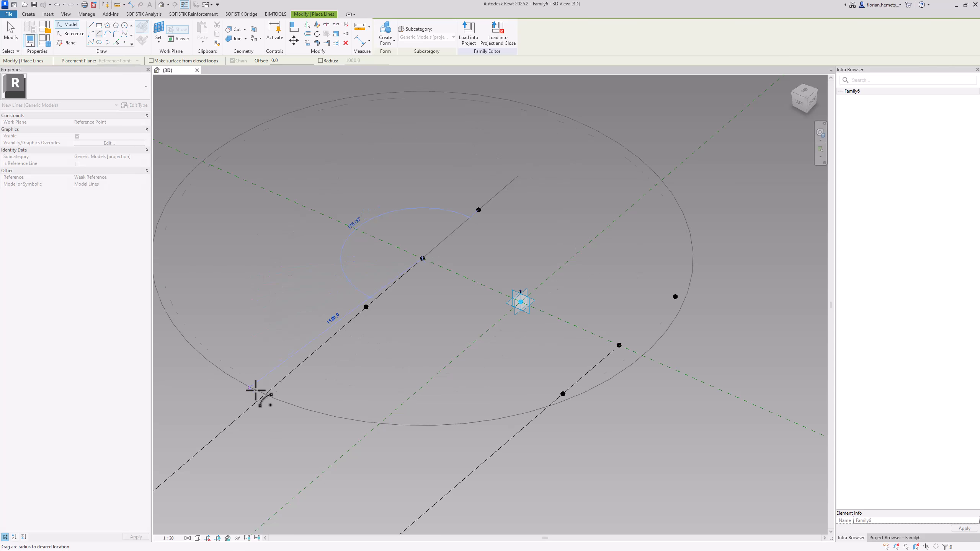
click(265, 394)
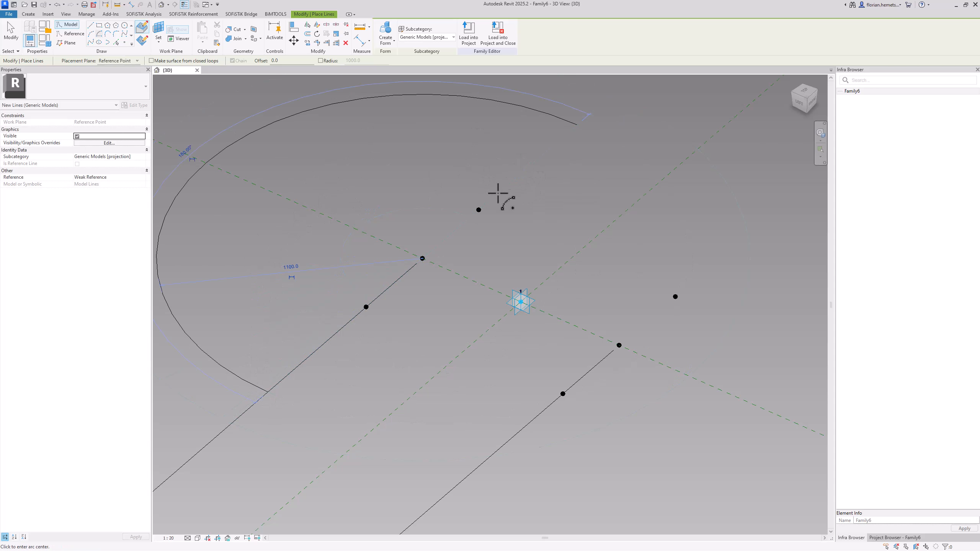
middle_drag(370, 272, 440, 283)
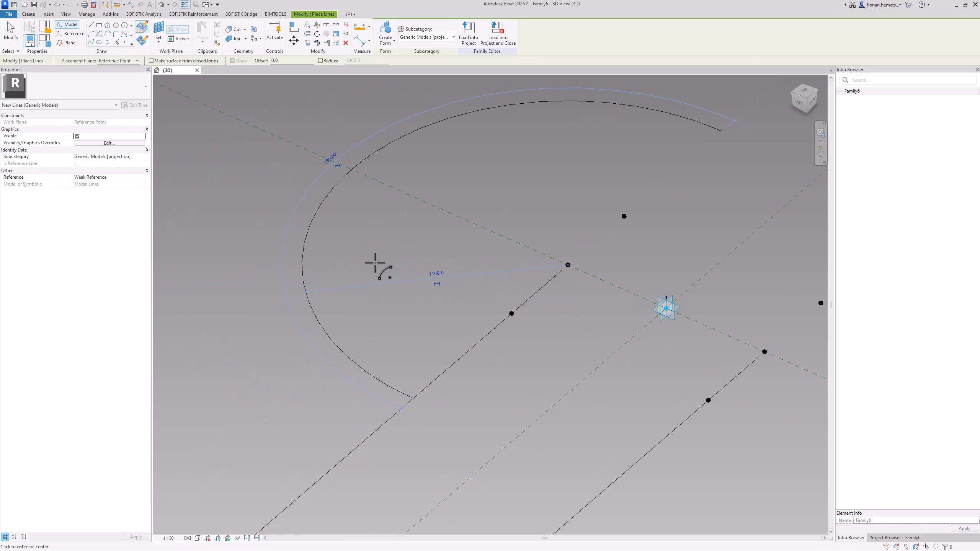
scroll(375, 263, down, 1)
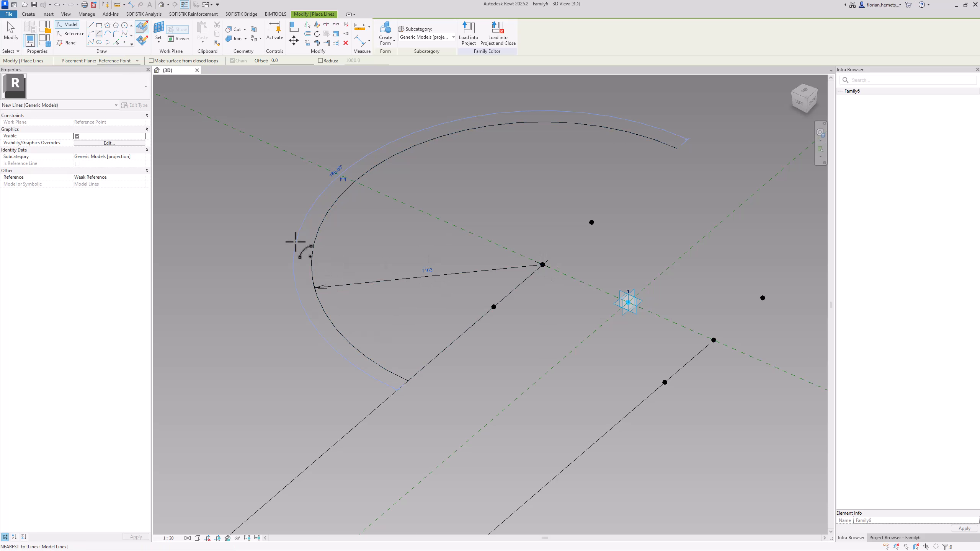
scroll(295, 242, down, 2)
scroll(547, 296, up, 1)
Draw a 180° center-ends arc of about 760 radius around the opposite hosted point, on its own work plane, with a permanent radius dimension
click(158, 33)
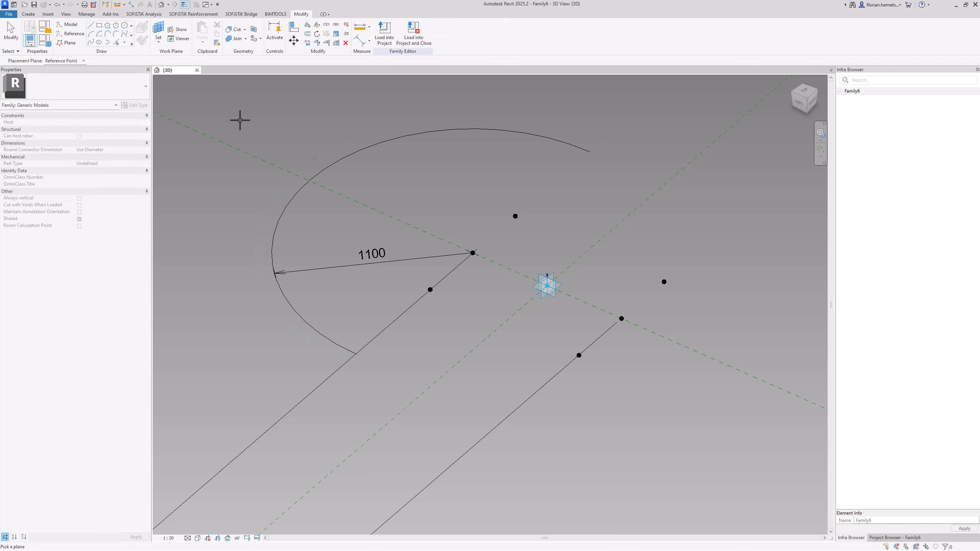
click(620, 319)
click(621, 319)
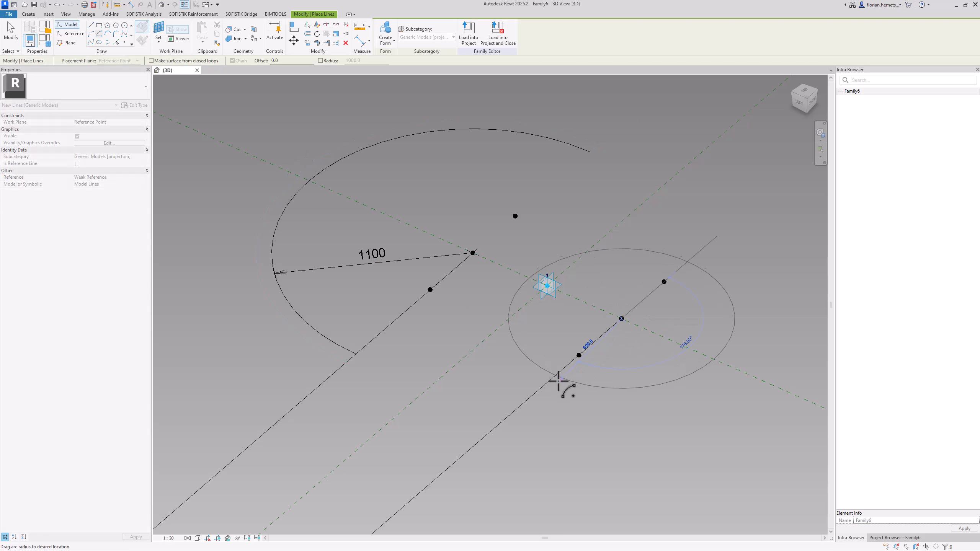
click(540, 391)
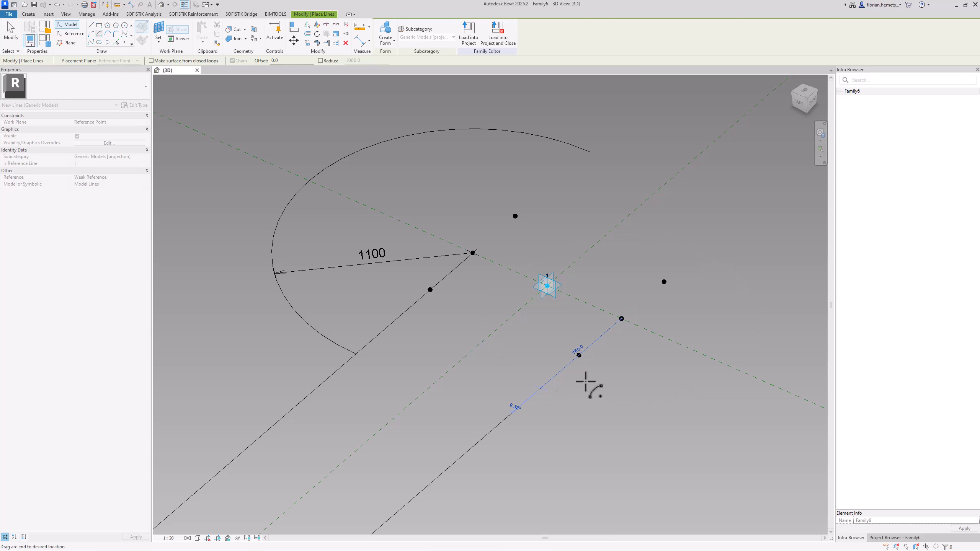
click(698, 256)
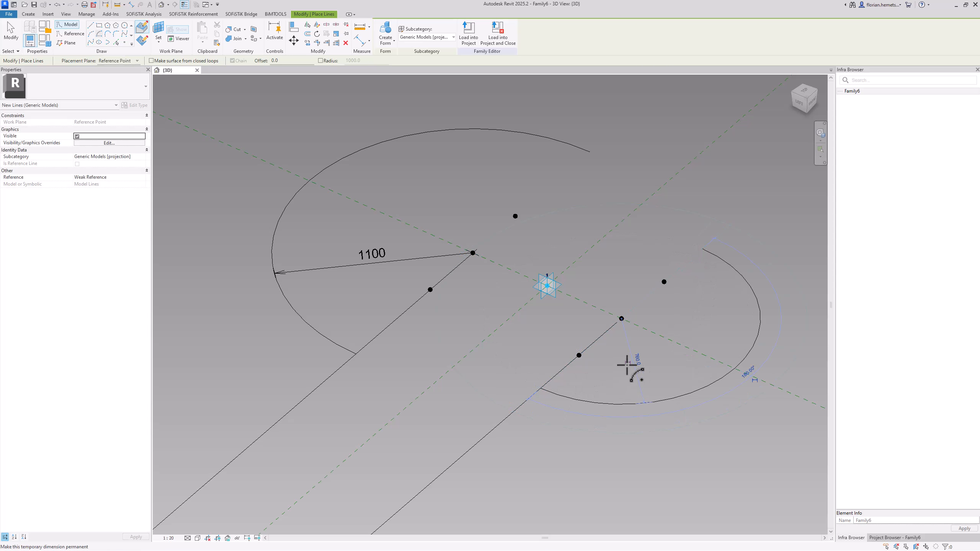
key(Escape)
key(Escape)
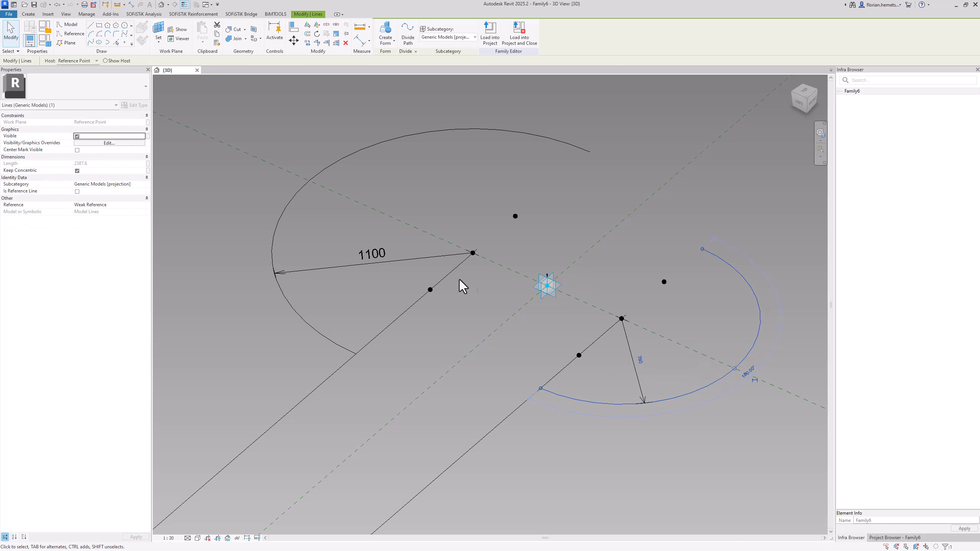
Label the radius dimensions of both arcs with the half_Length parameter
scroll(547, 196, down, 3)
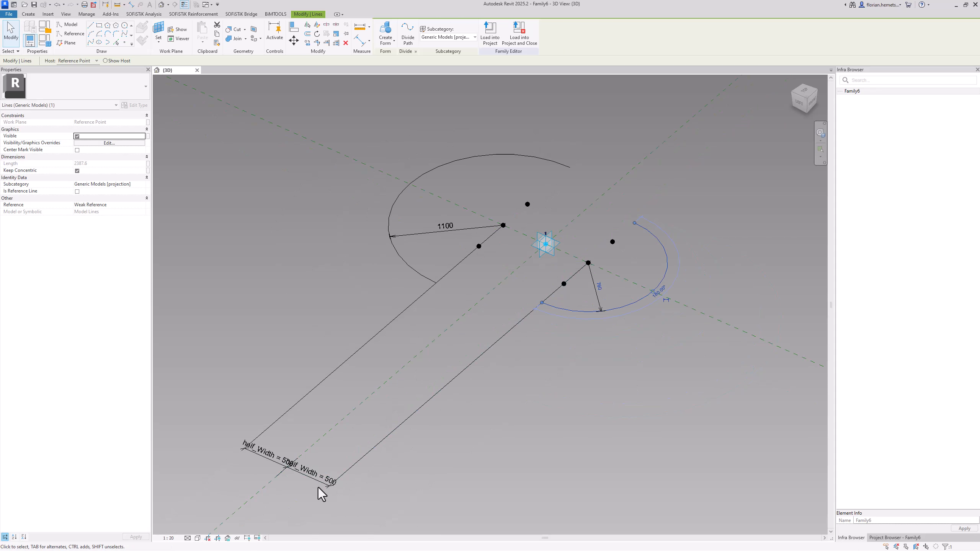
scroll(593, 319, up, 3)
key(Escape)
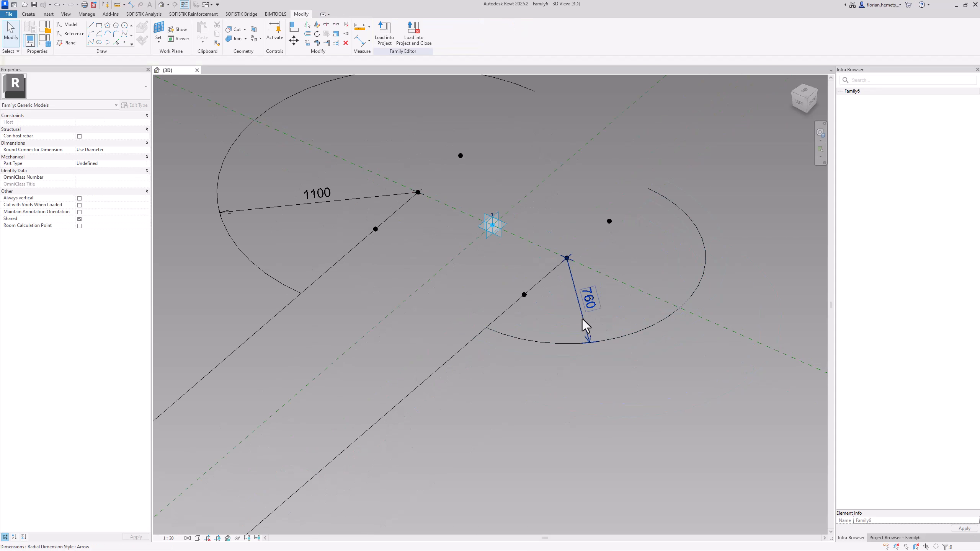
click(582, 319)
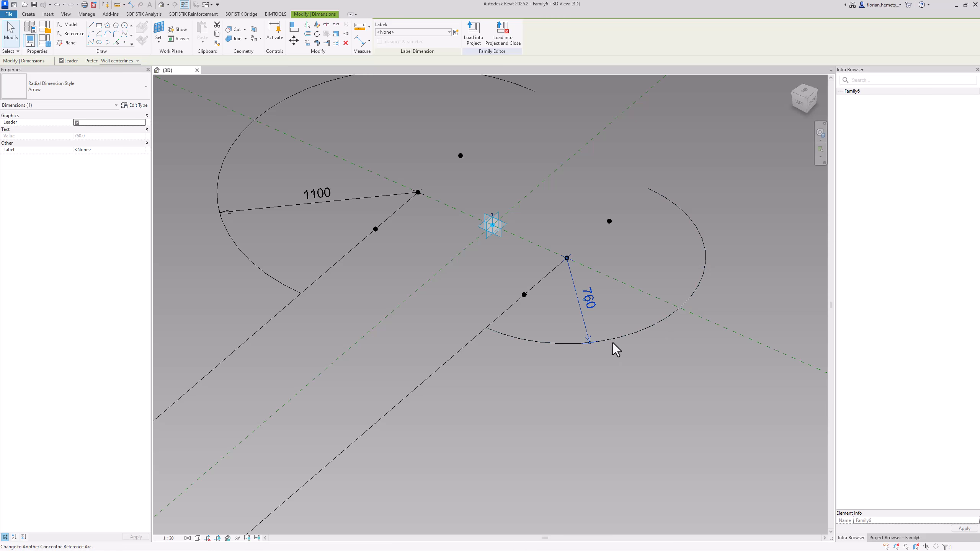
middle_drag(545, 204, 566, 277)
ctrl+click(364, 272)
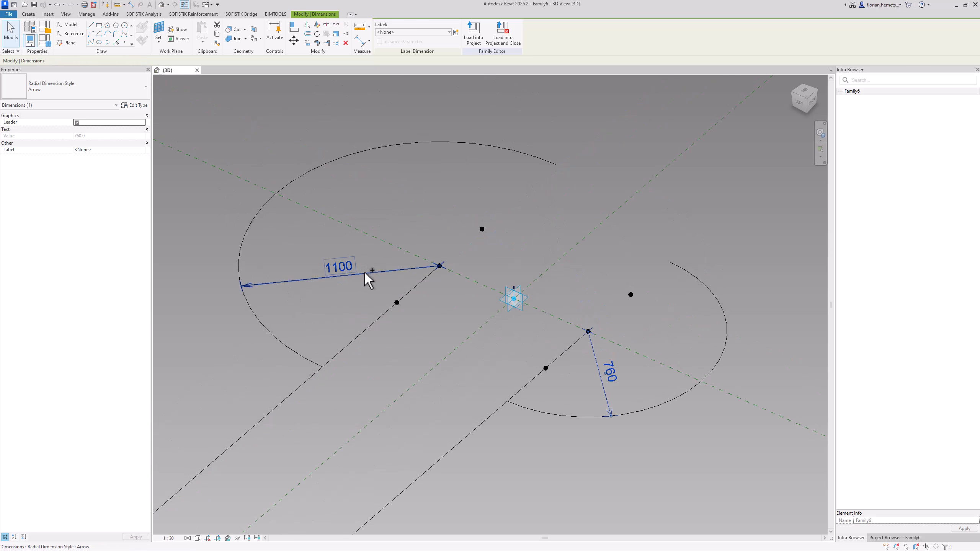
click(434, 32)
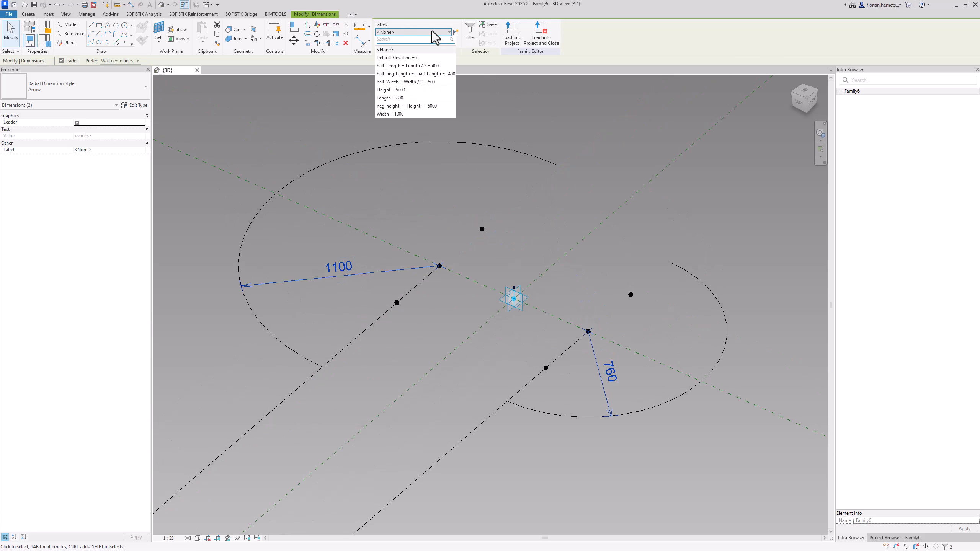
click(420, 67)
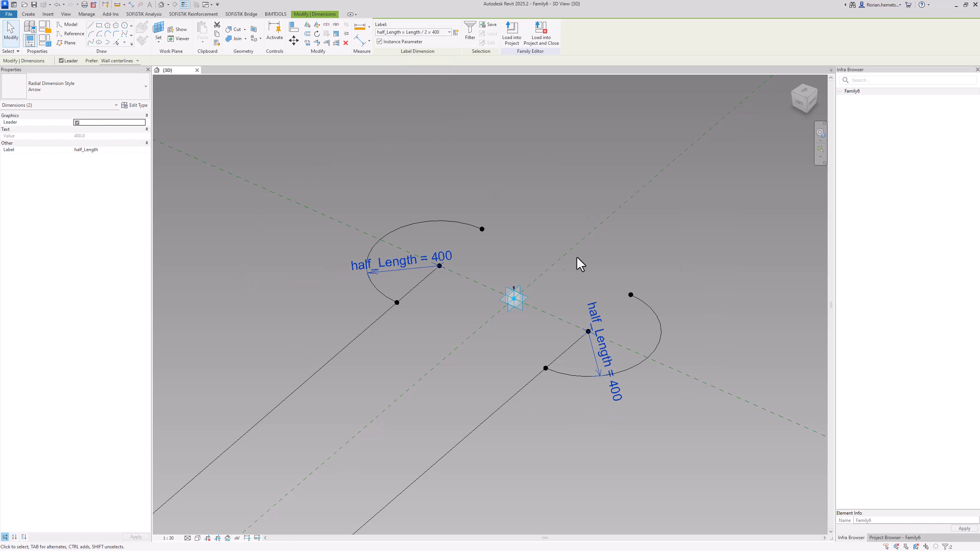
scroll(481, 231, up, 3)
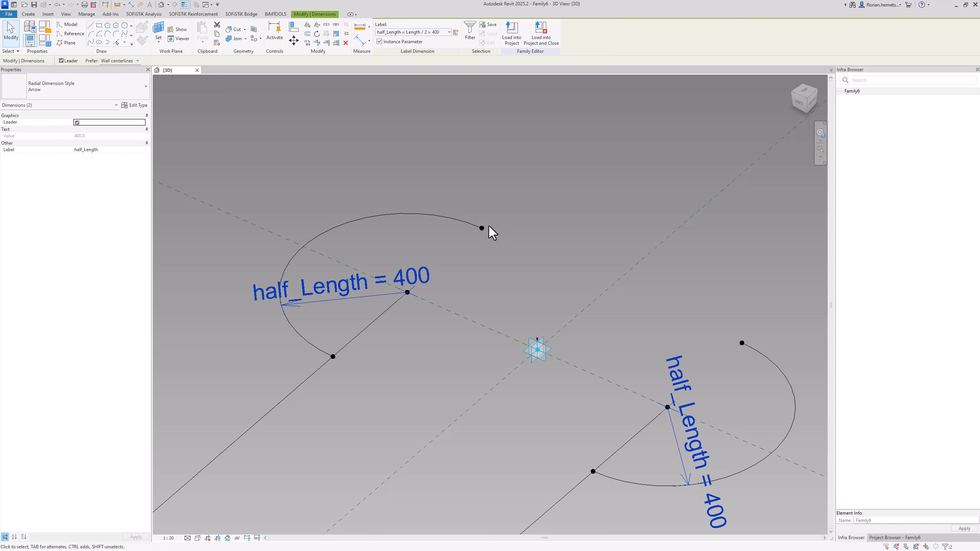
click(482, 229)
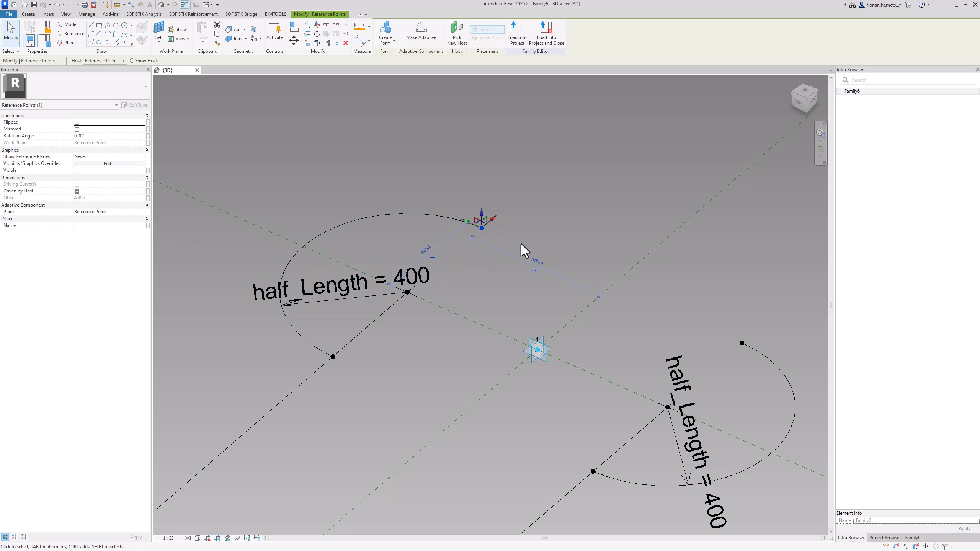
key(Escape)
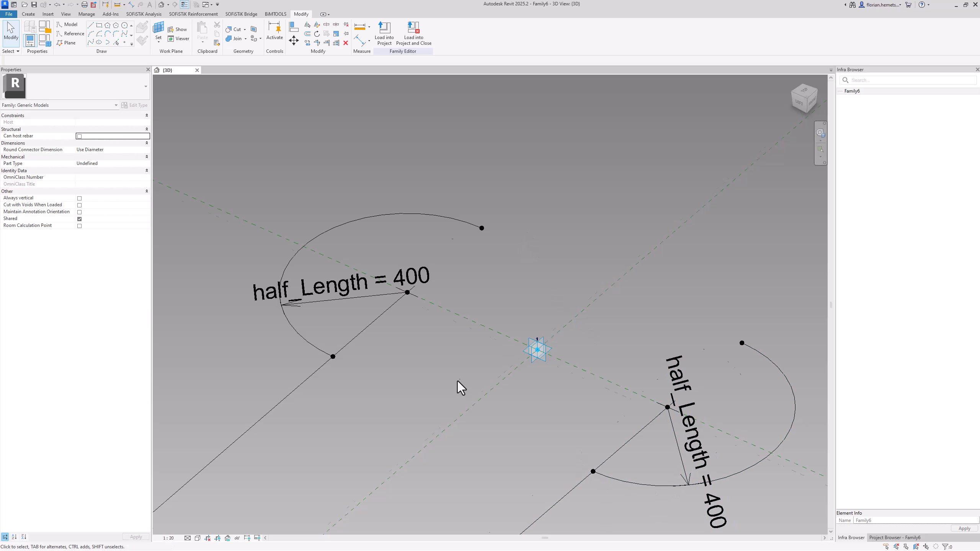
Place a reference point on the horizontal plane of the 1st arc's near end point, coincident with it, on the half_neg_Length side
shift+middle_drag(457, 382, 532, 421)
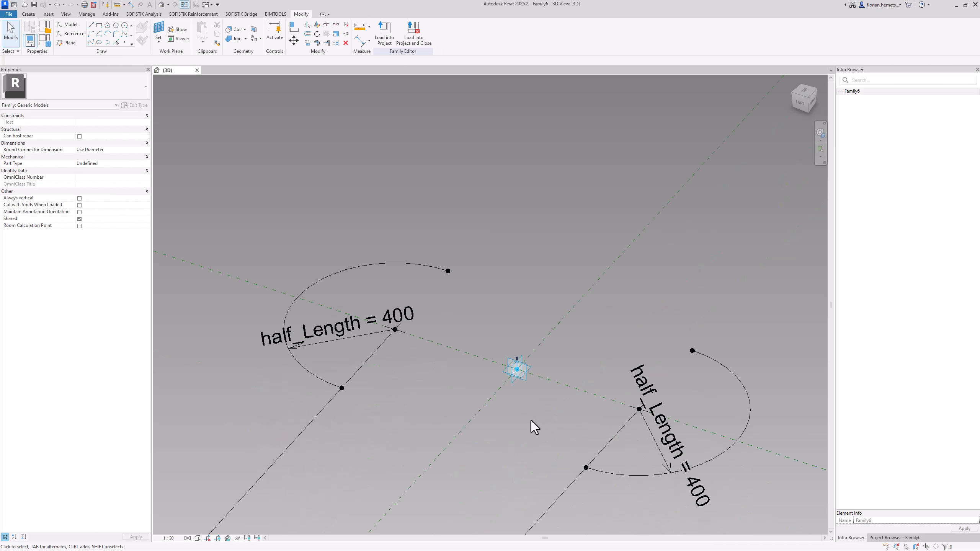
scroll(538, 233, down, 6)
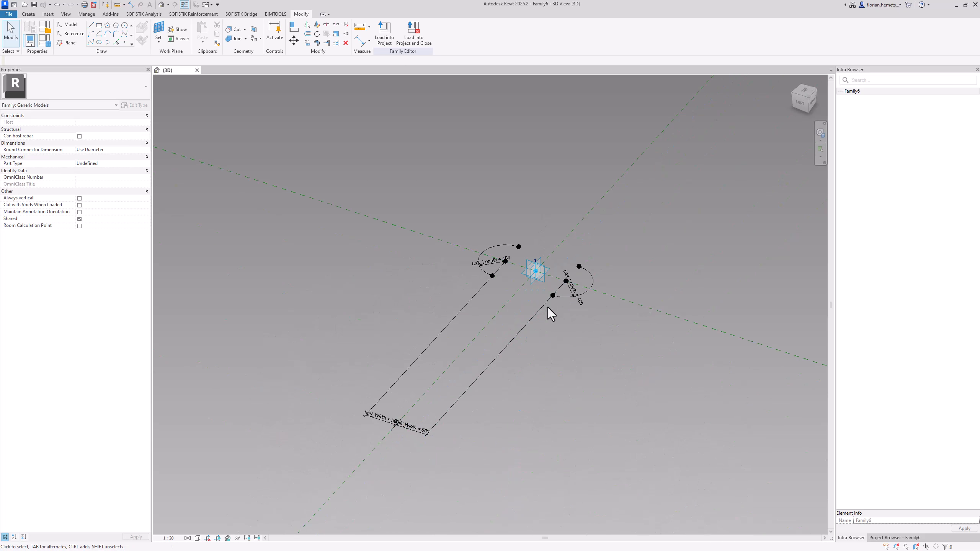
scroll(552, 290, up, 5)
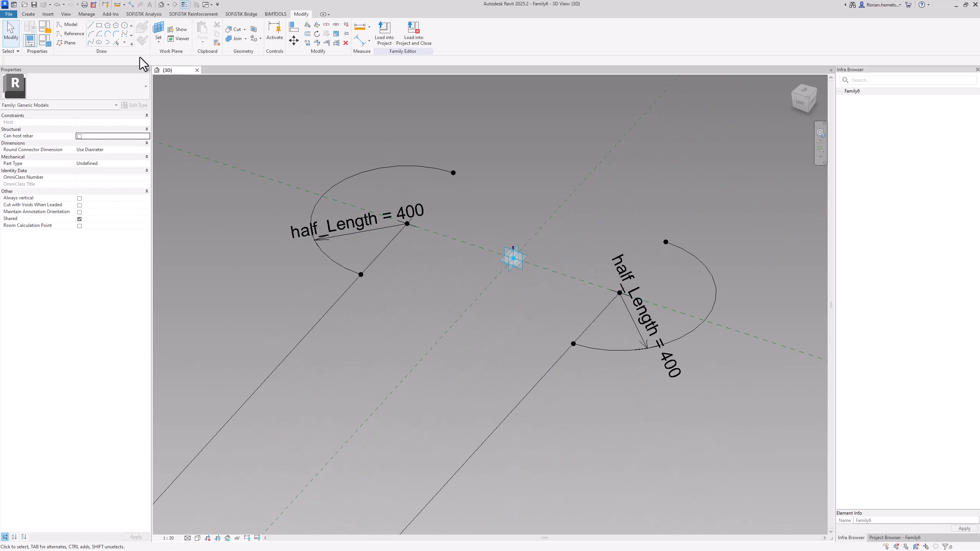
click(126, 33)
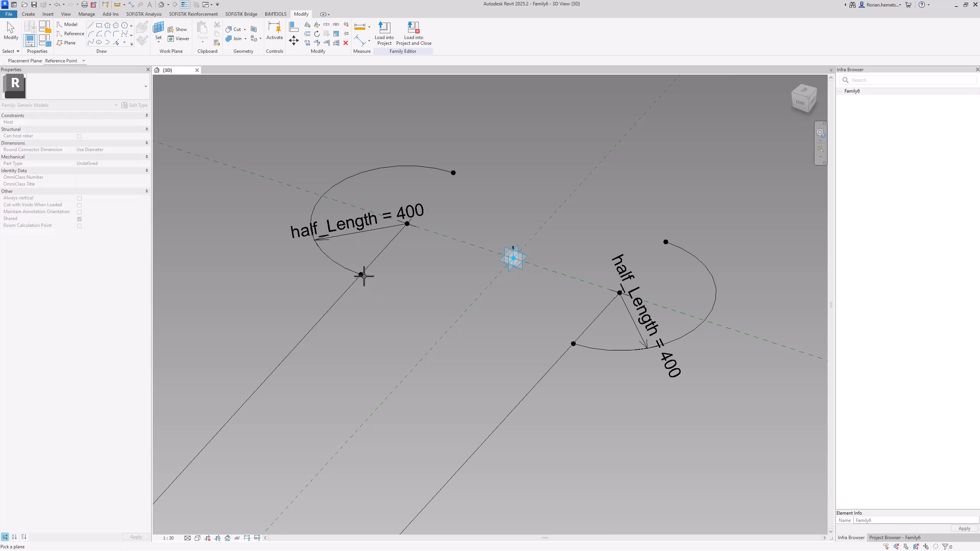
key(Escape)
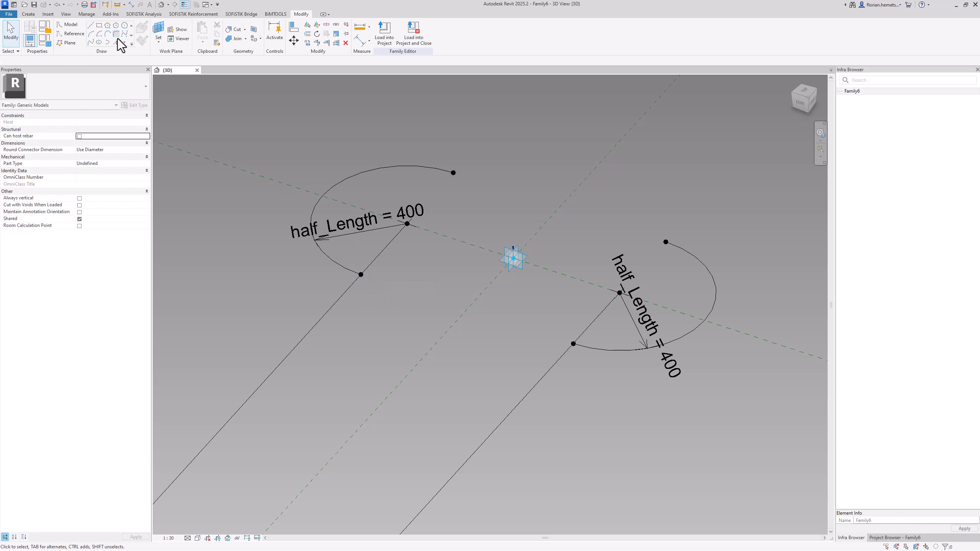
click(124, 42)
click(361, 274)
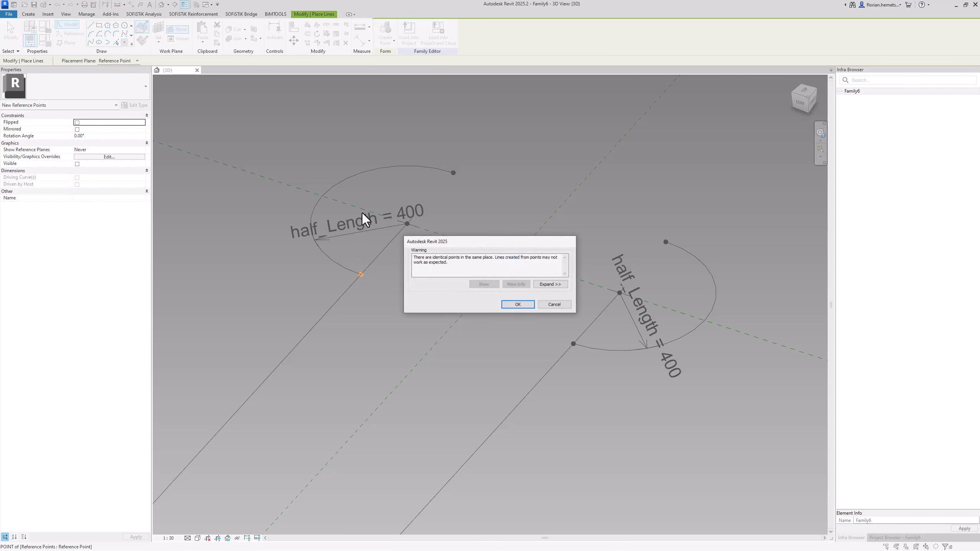
click(530, 307)
Place coincident reference points at the same arc's centre point and far end point, each on its host point's horizontal work plane
key(Escape)
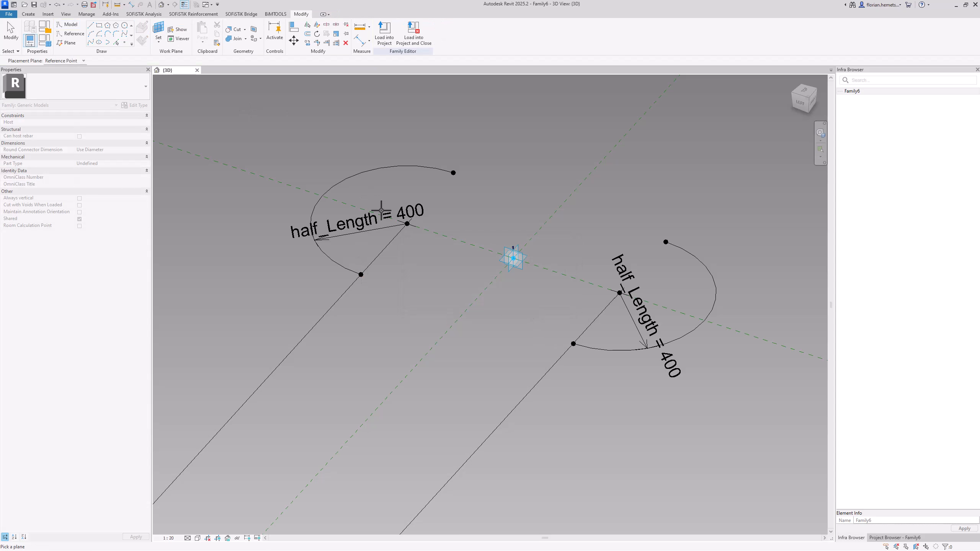
click(410, 225)
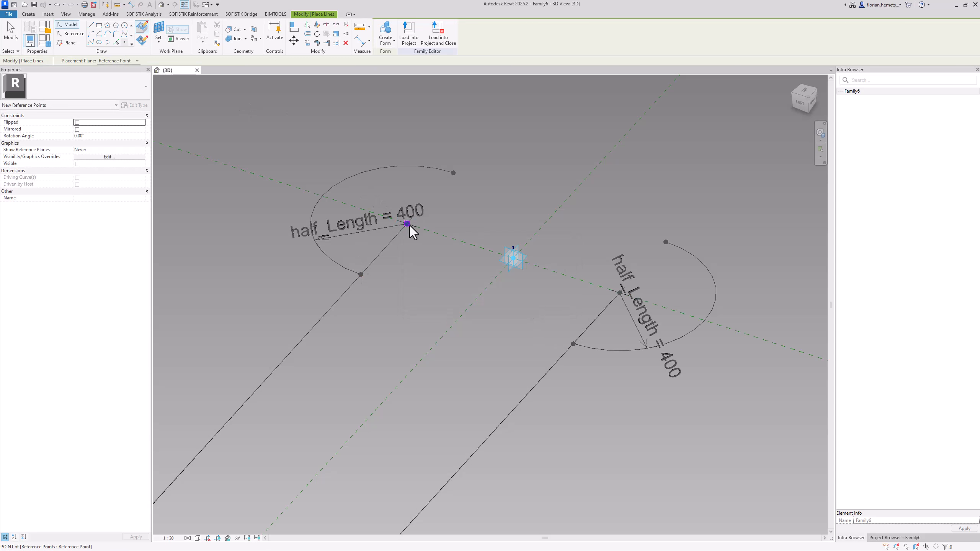
click(408, 224)
click(518, 305)
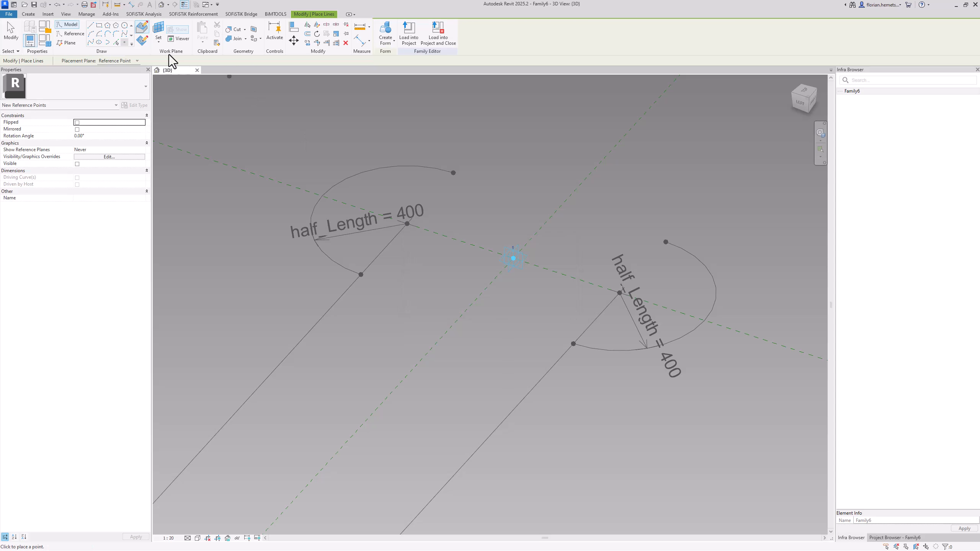
click(157, 31)
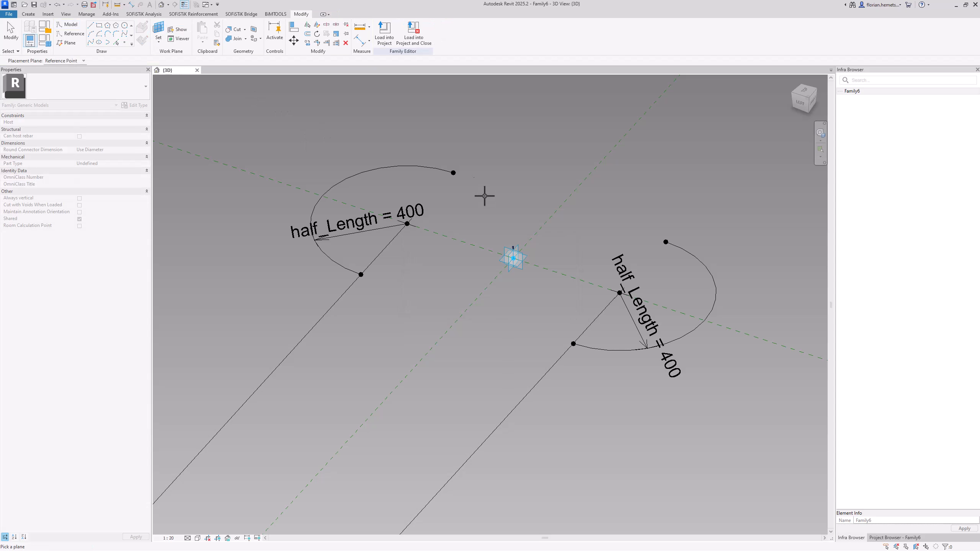
click(453, 173)
click(454, 173)
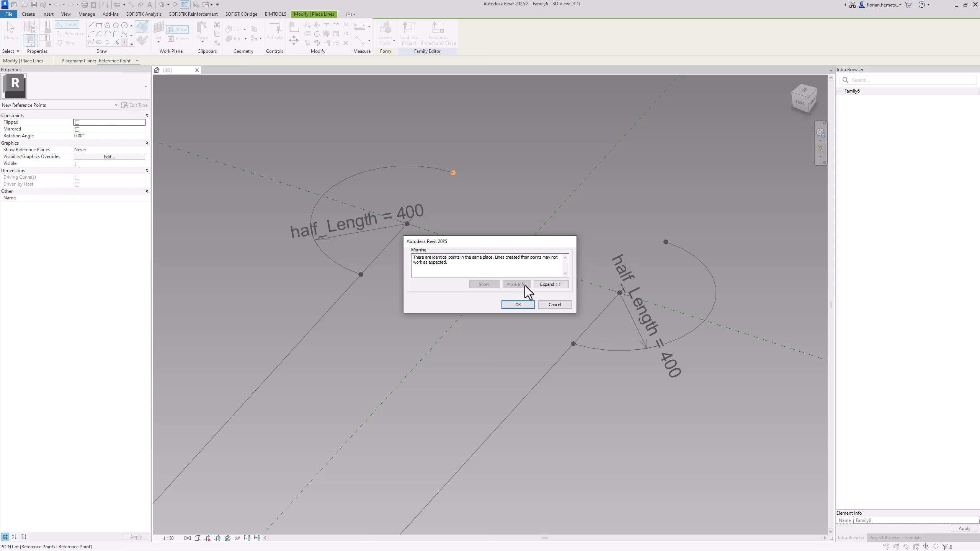
click(531, 307)
Place coincident reference points at the opposite arc's two end points and centre point, each on its host point's horizontal work plane
click(168, 29)
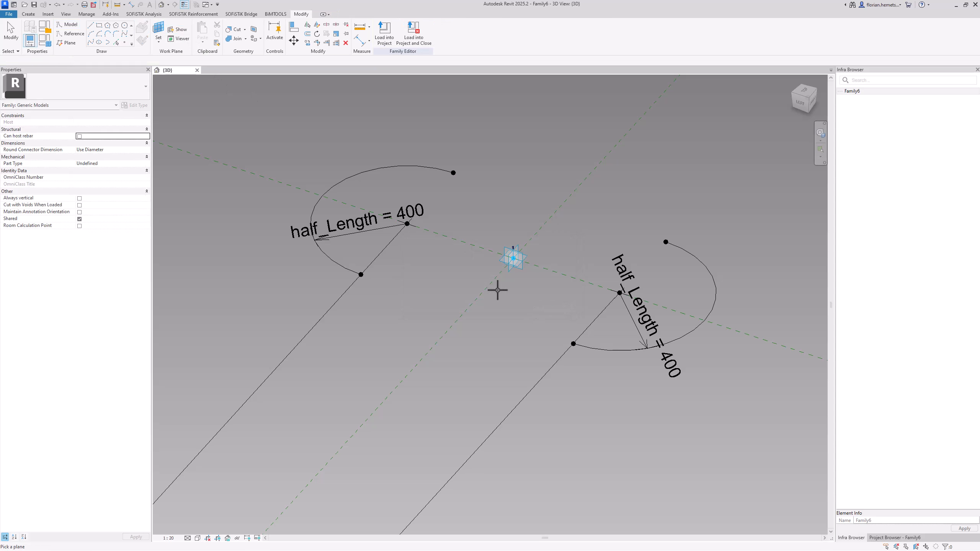
click(572, 344)
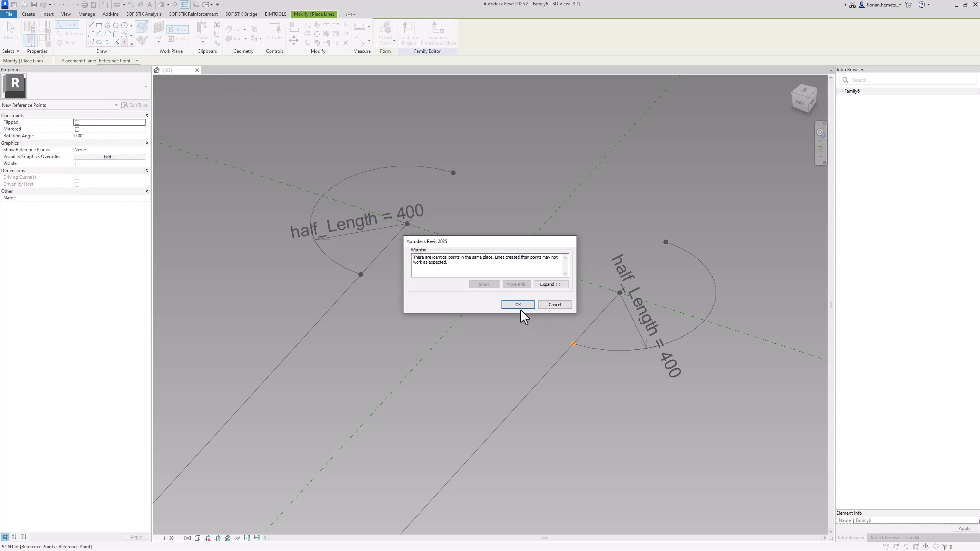
click(518, 305)
click(158, 31)
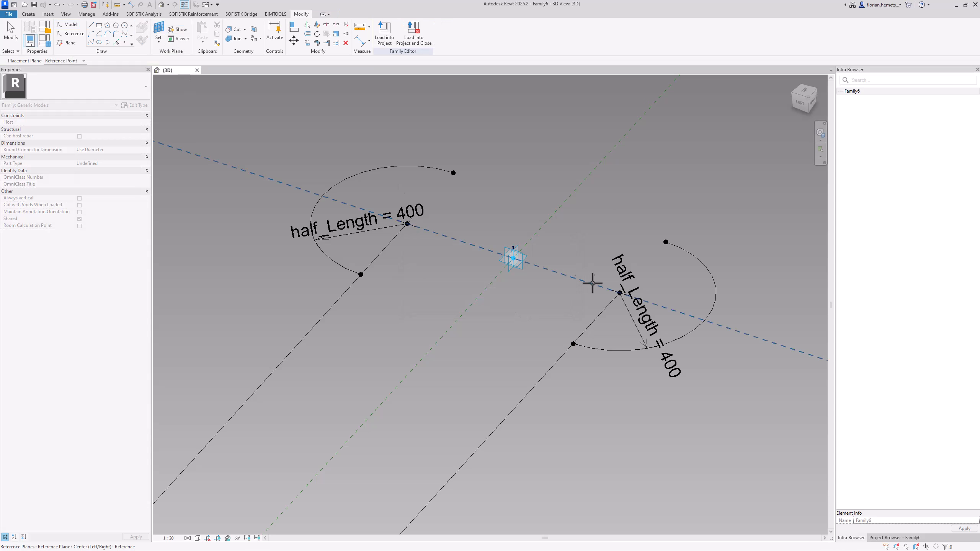
click(619, 292)
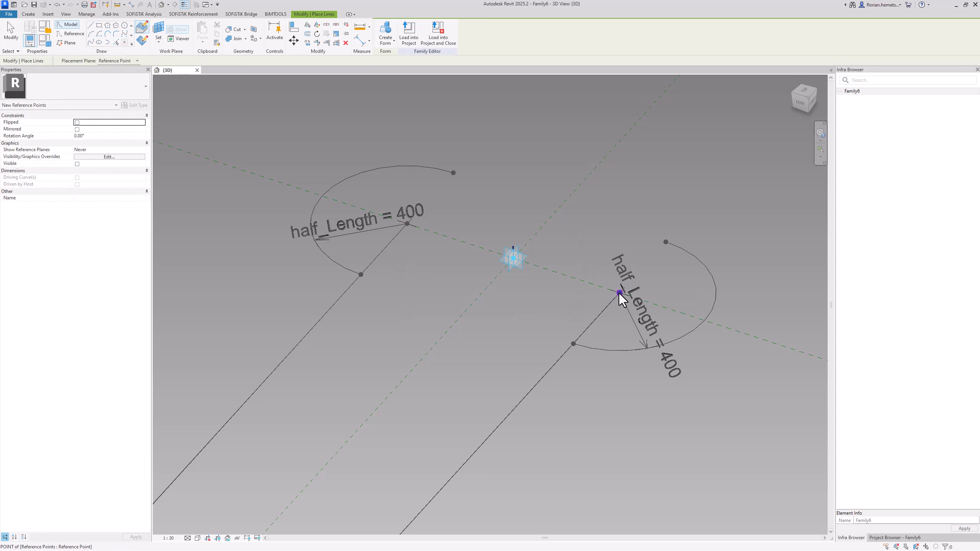
click(514, 302)
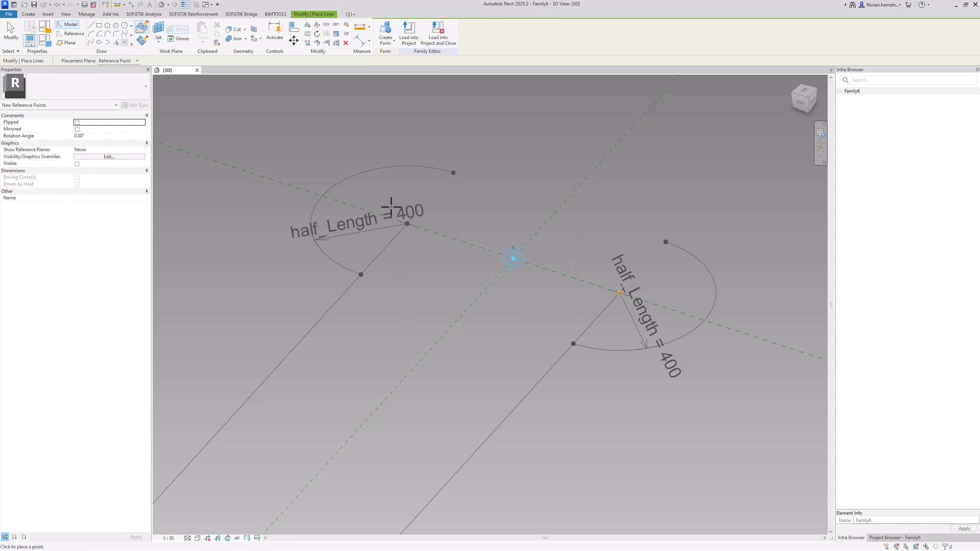
click(158, 32)
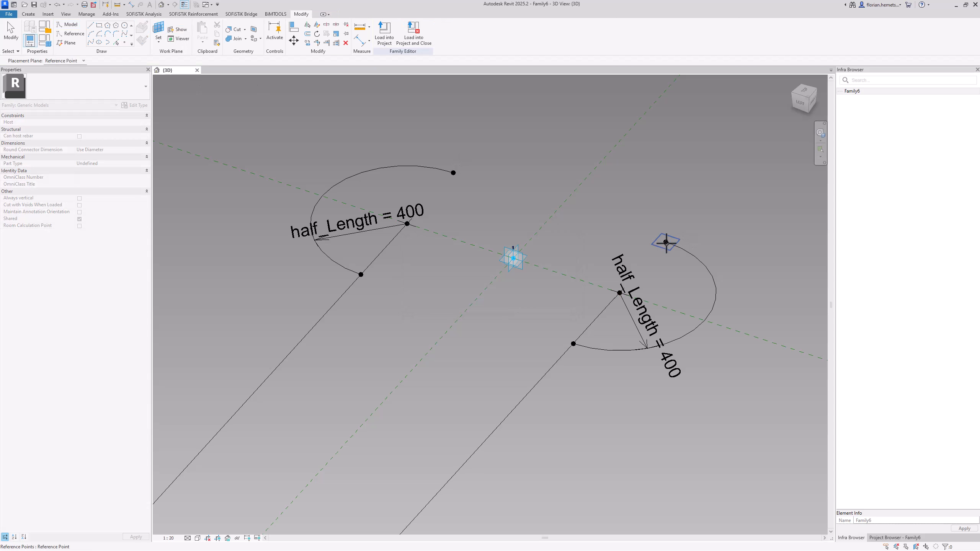
click(666, 242)
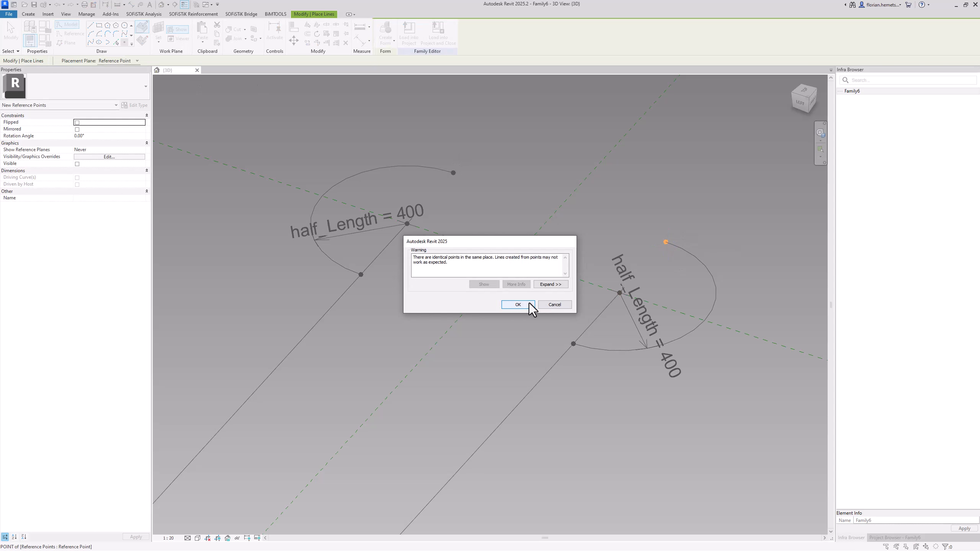
click(518, 305)
key(Escape)
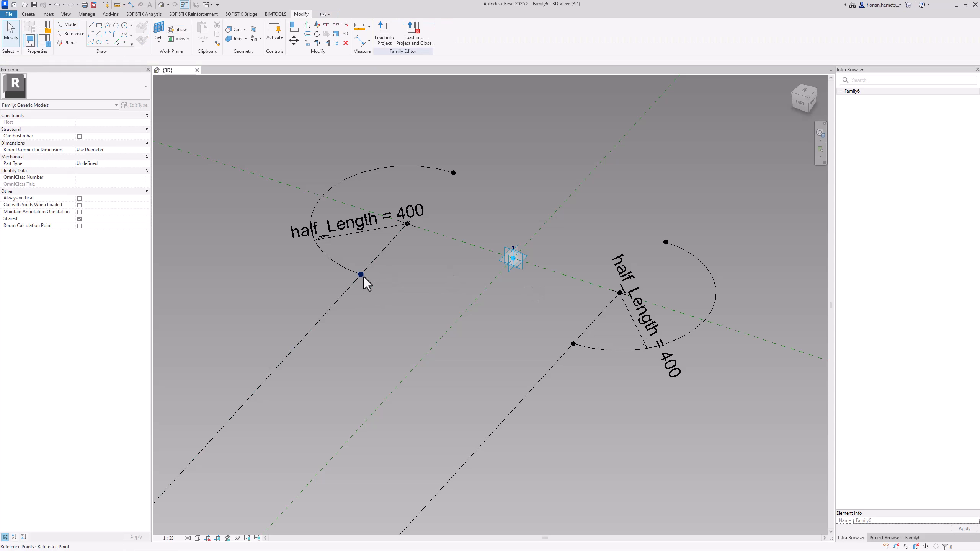
Associate the Offset of all six new coincident reference points with the neg_height parameter
click(363, 277)
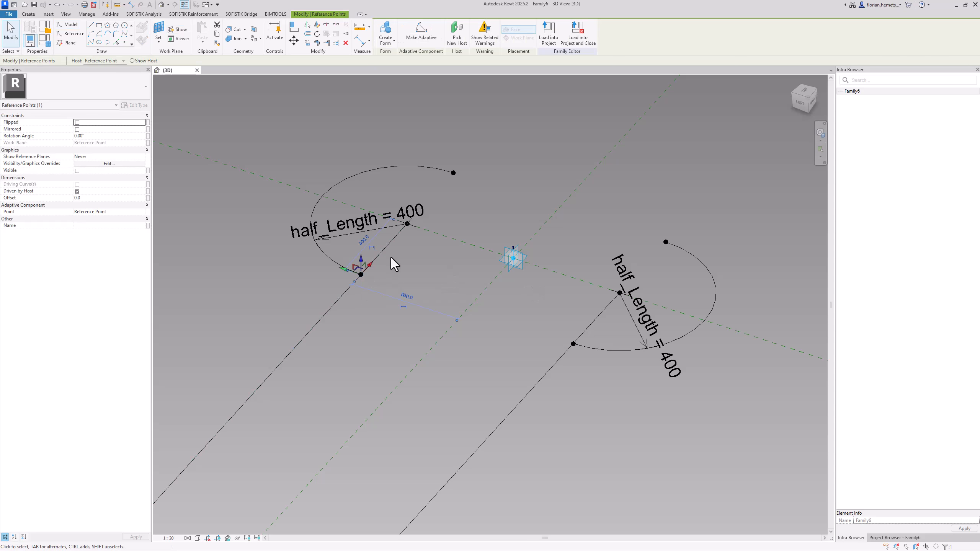
ctrl+click(407, 224)
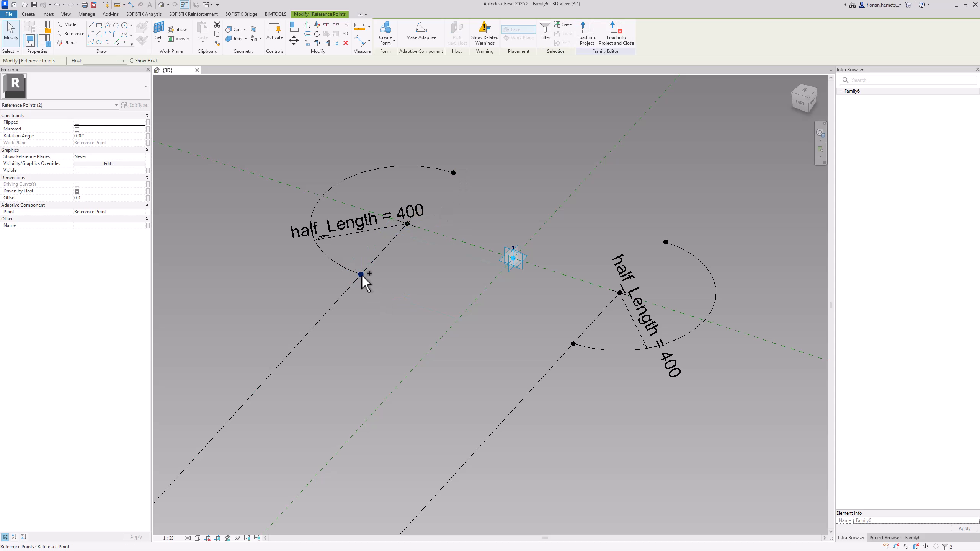
ctrl+click(573, 344)
ctrl+click(574, 344)
ctrl+click(621, 293)
ctrl+click(666, 242)
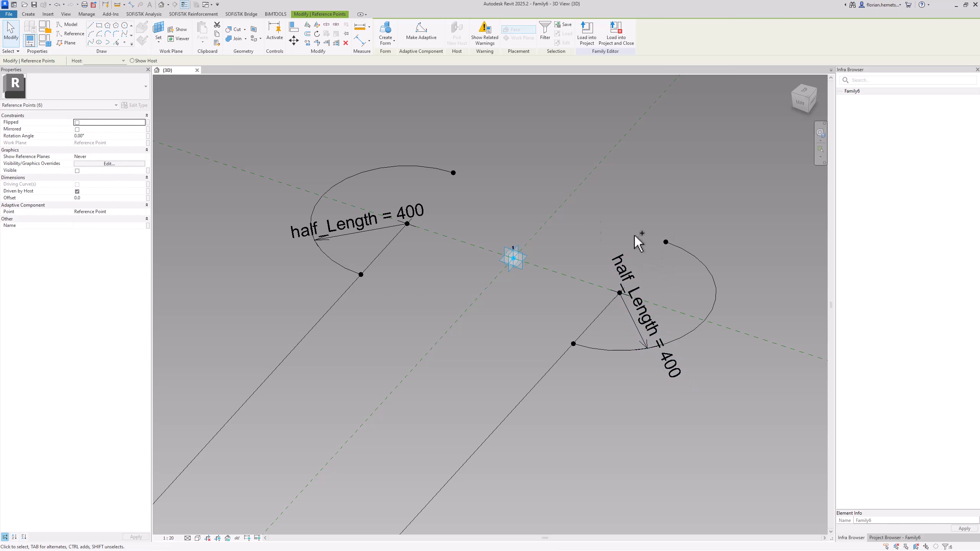
click(148, 198)
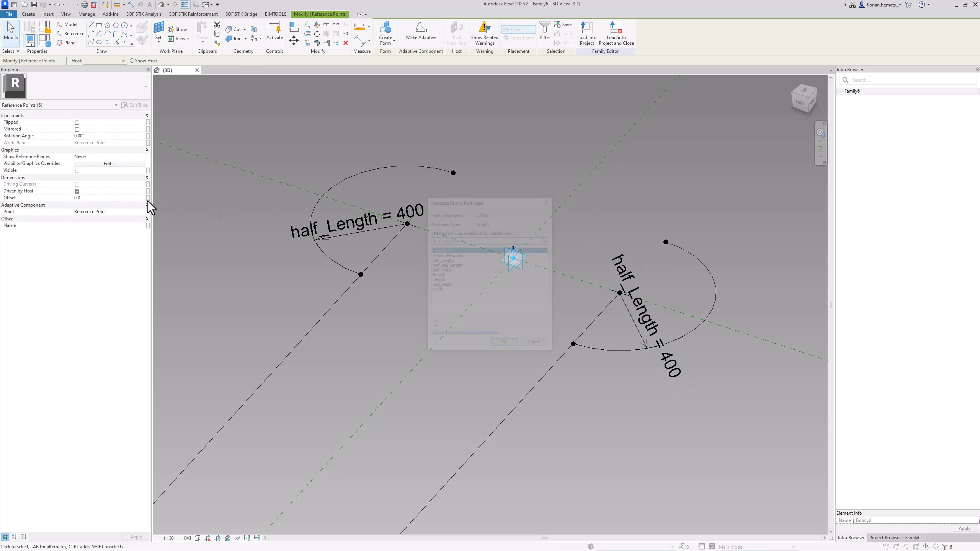
click(444, 285)
click(505, 346)
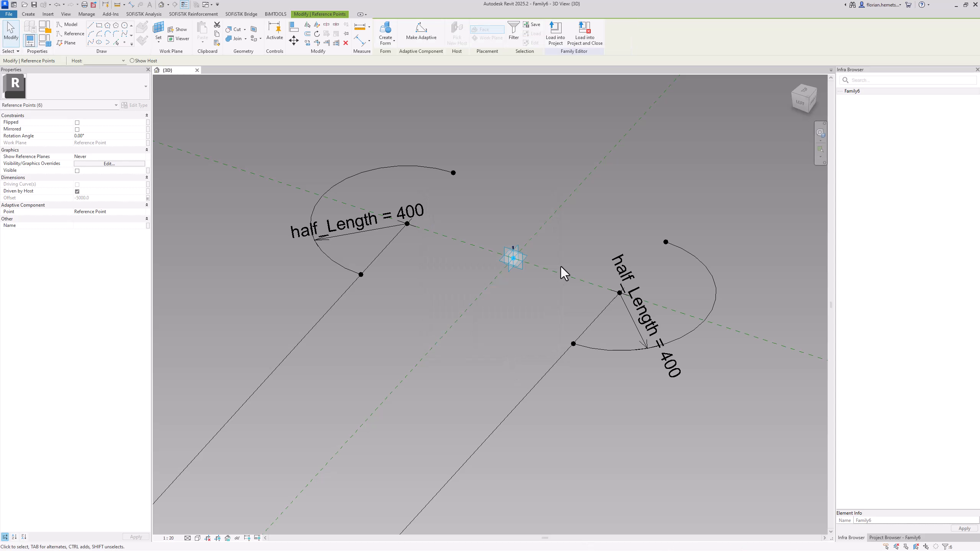
scroll(518, 247, down, 3)
scroll(515, 245, down, 3)
scroll(543, 453, up, 3)
click(498, 405)
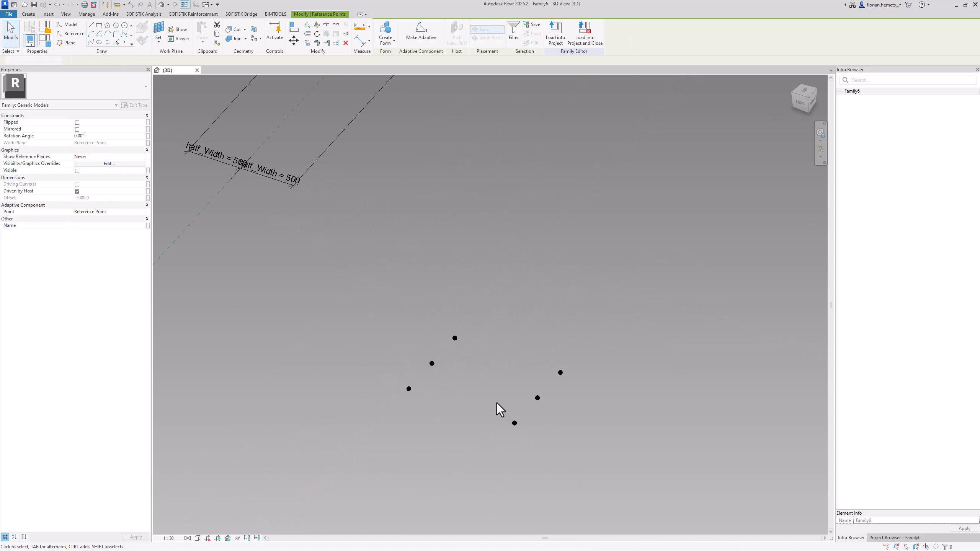
scroll(436, 359, down, 5)
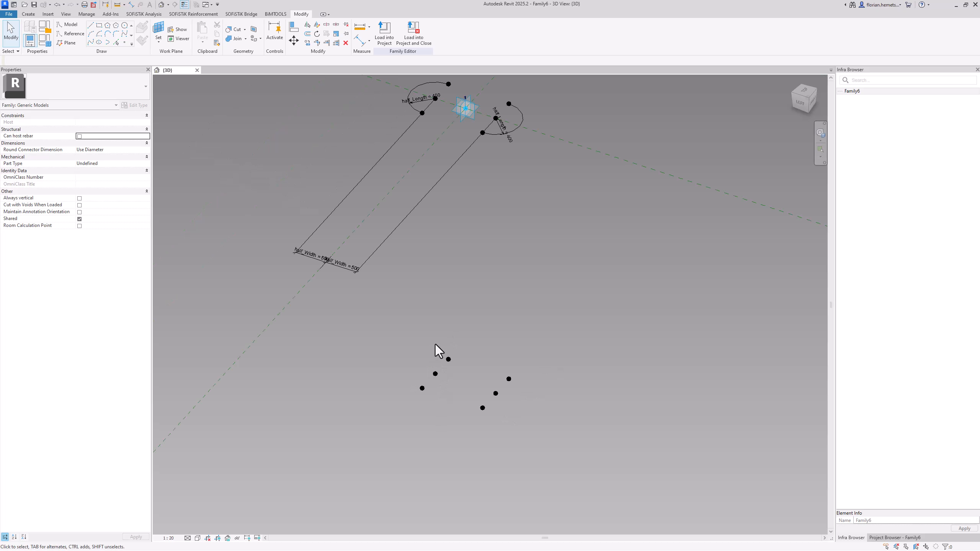
Draw a 180° centre-ends arc of about 1020 mm radius around the lower half_neg_Length-side centre point, on that point's horizontal work plane
scroll(425, 315, up, 4)
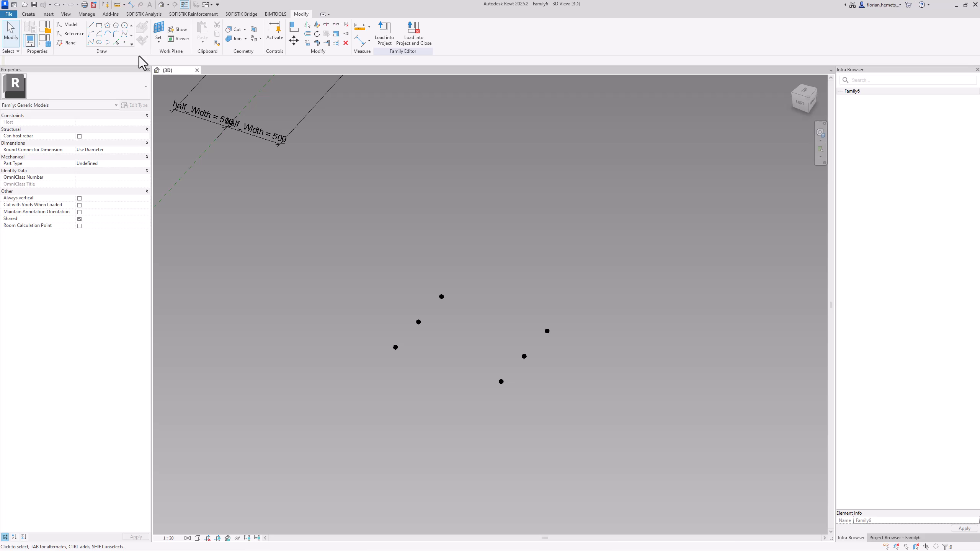
click(152, 33)
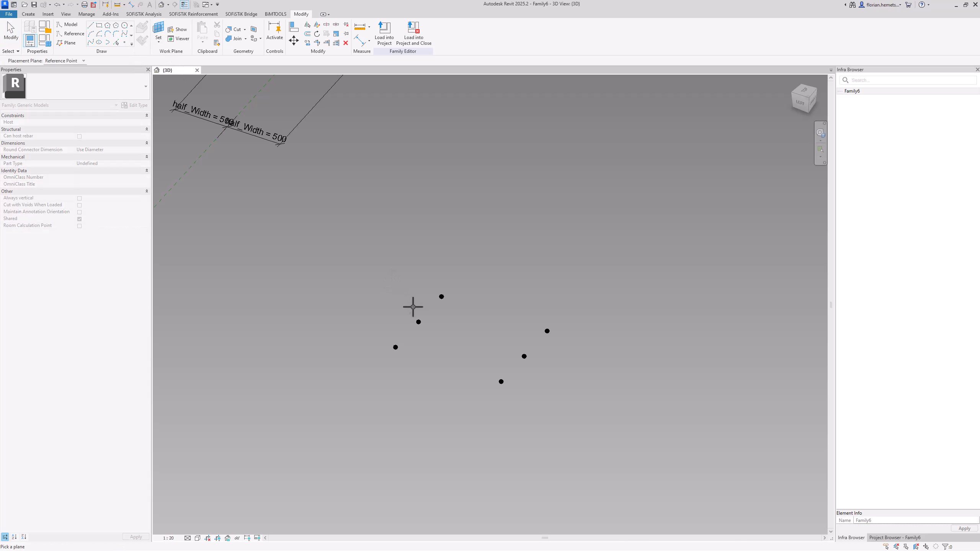
click(418, 323)
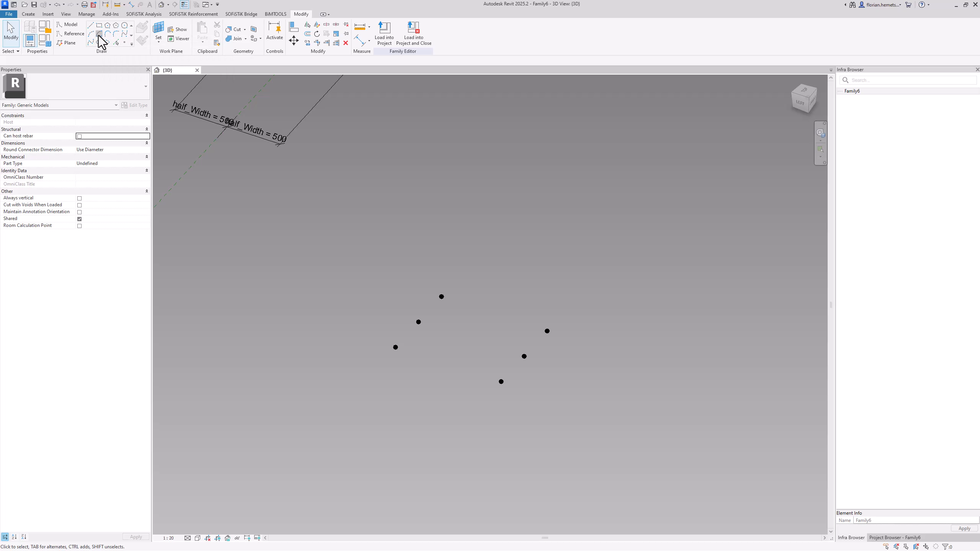
click(99, 34)
click(418, 322)
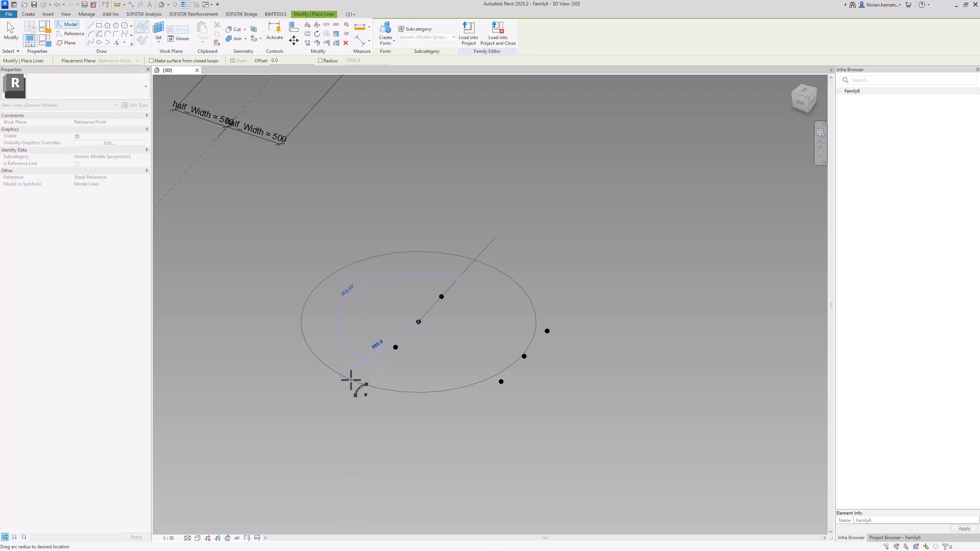
click(361, 387)
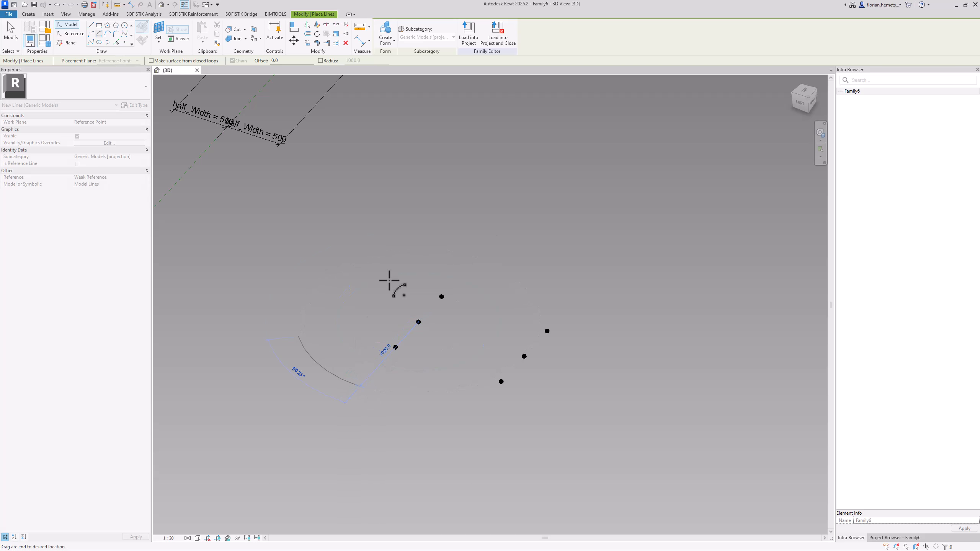
click(468, 265)
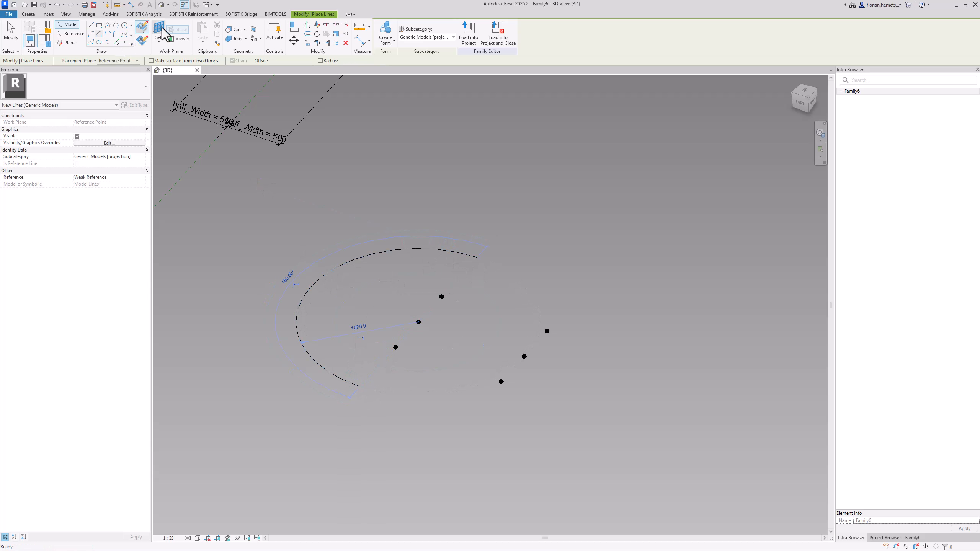
key(Escape)
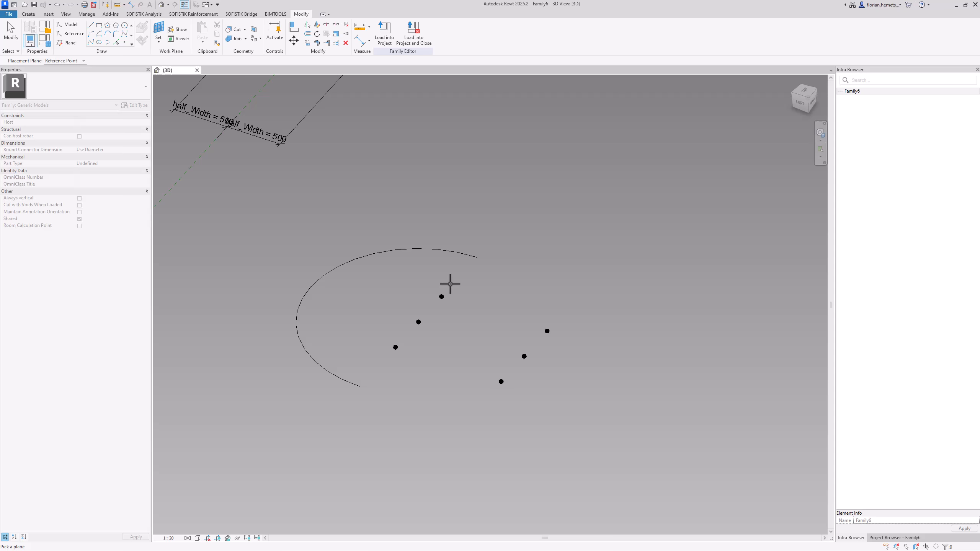
Draw an outward-facing 180° centre-ends arc of about 840 mm radius around the other lower centre point, on that point's horizontal work plane
key(Return)
click(525, 357)
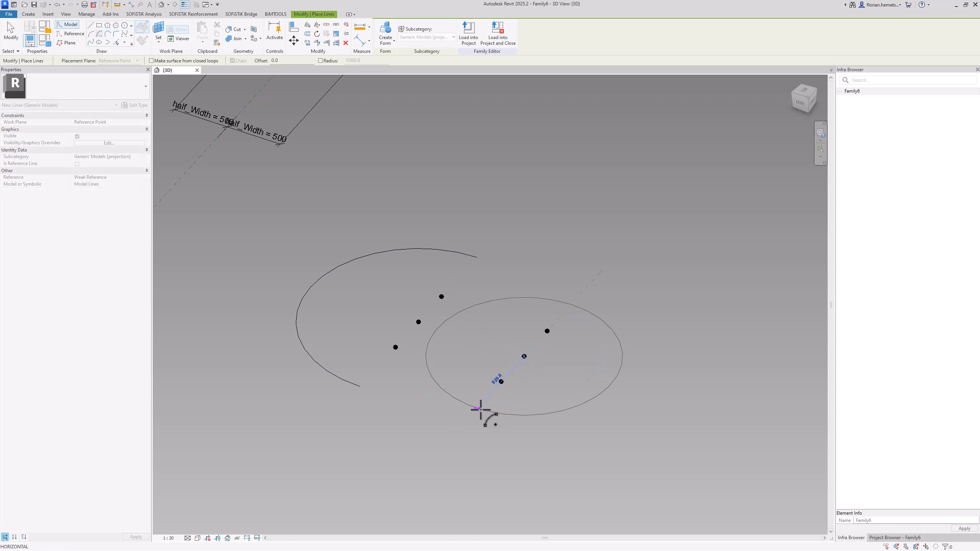
click(477, 409)
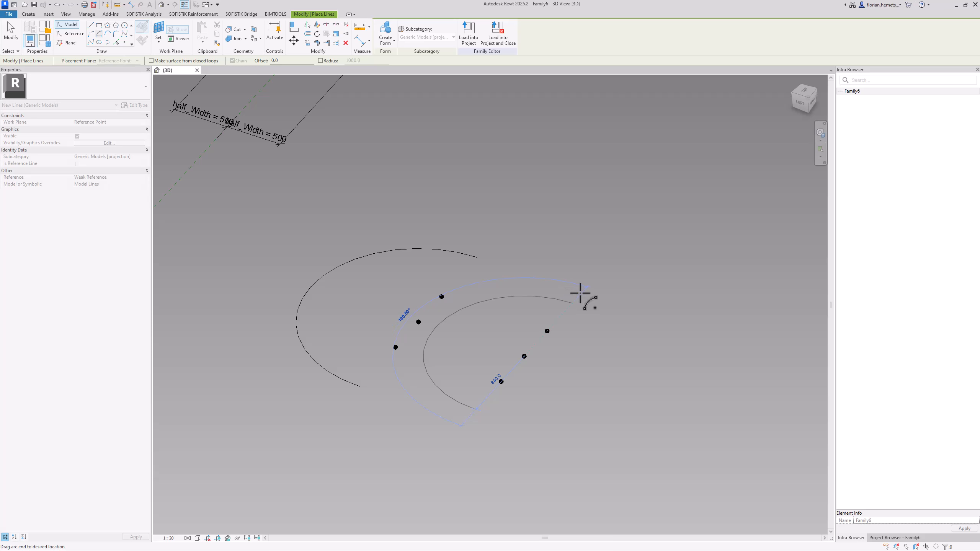
click(580, 294)
key(Escape)
key(Escape)
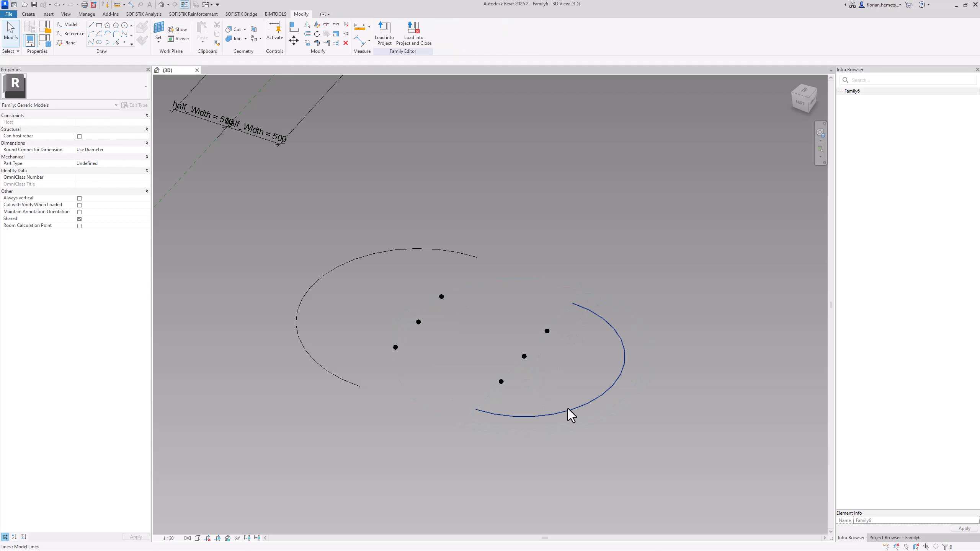
Make the radius dimensions of both lower arcs permanent and label them with the half_Length parameter
click(571, 414)
click(356, 258)
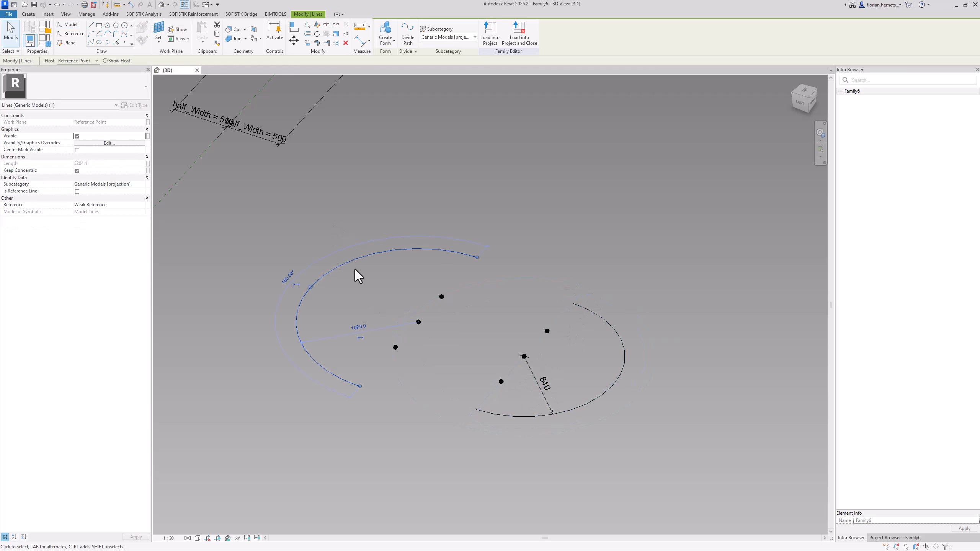
click(363, 329)
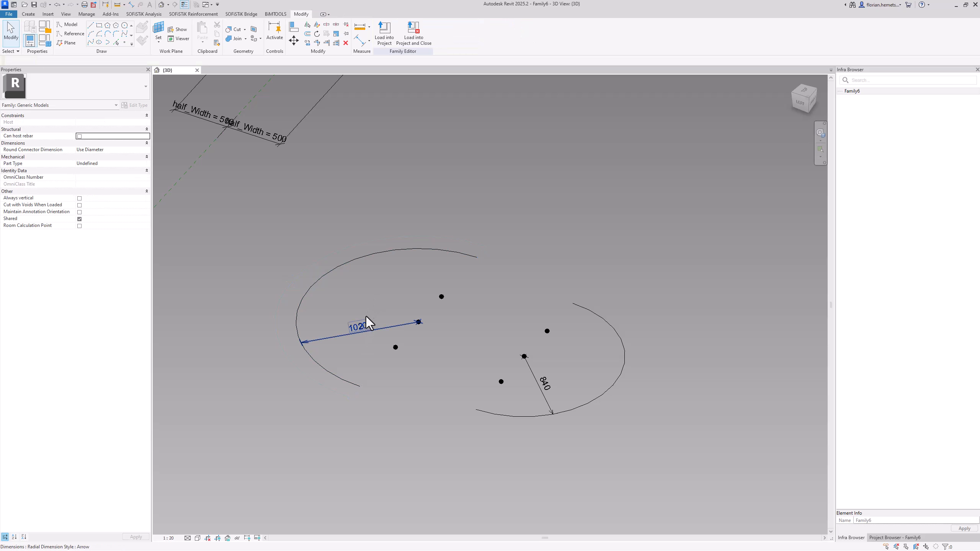
ctrl+click(530, 394)
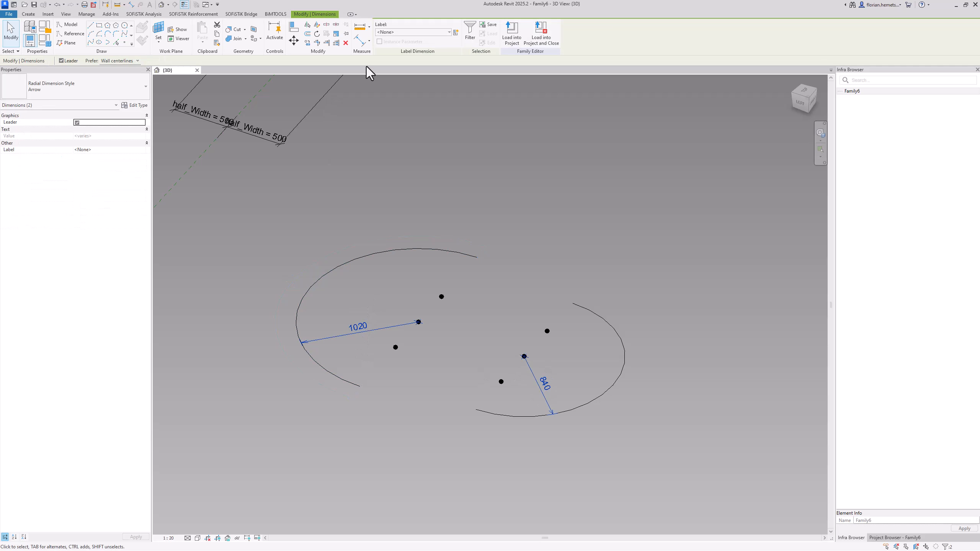
click(405, 33)
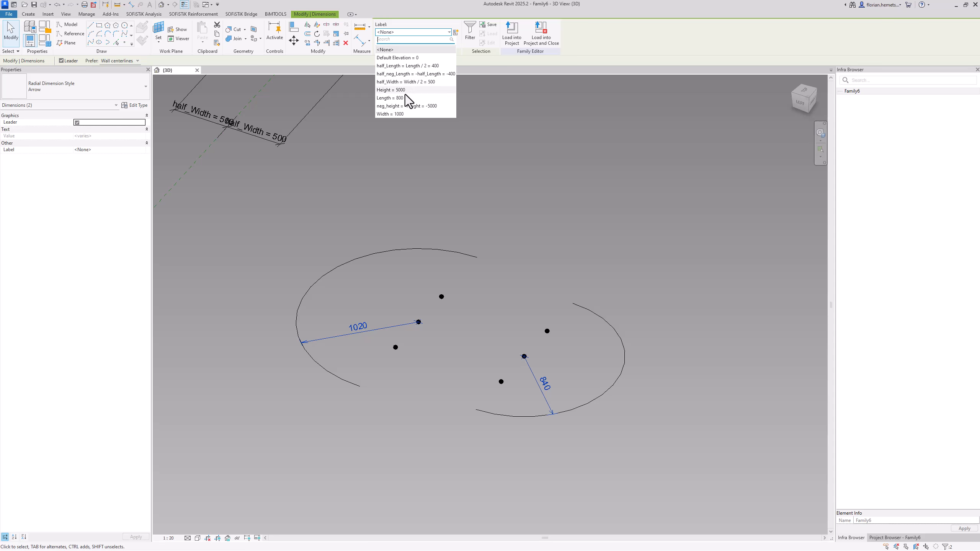
click(407, 66)
click(490, 256)
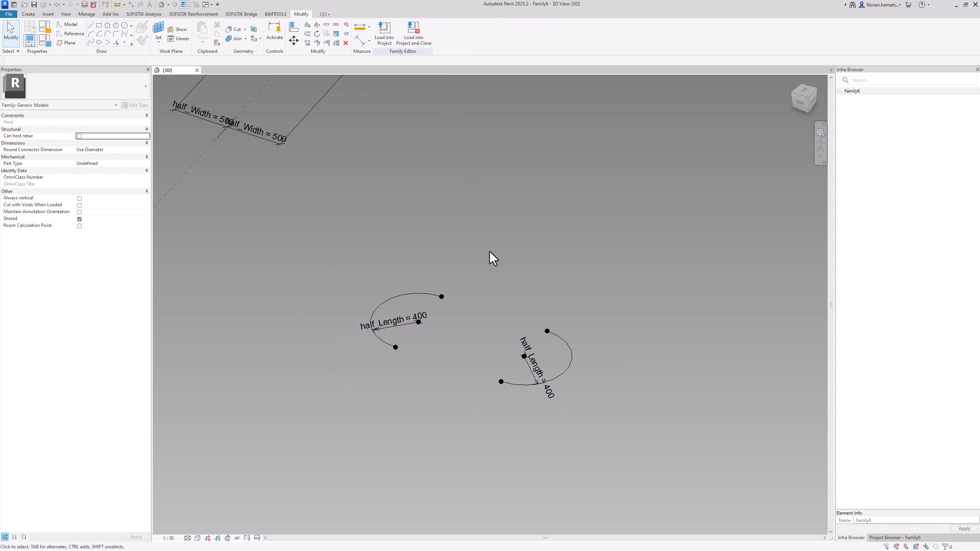
Close the lower outline by joining the facing end points of its two arcs with two straight splines through points
scroll(367, 309, up, 2)
click(373, 322)
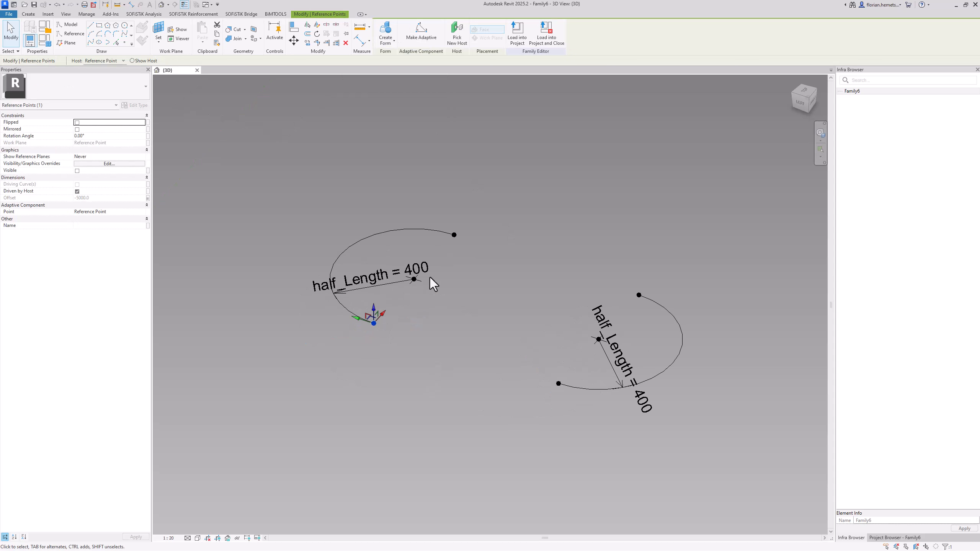
ctrl+drag(517, 361, 563, 395)
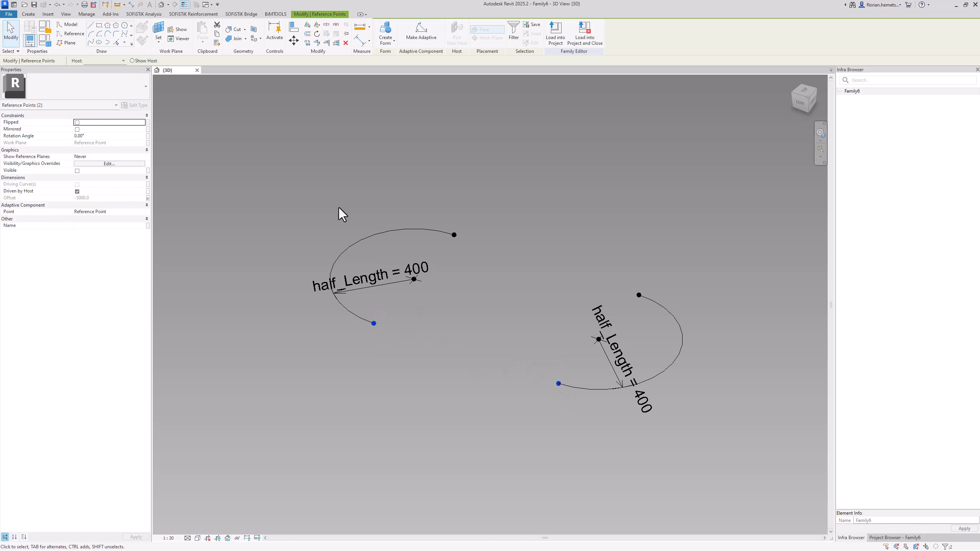
click(93, 43)
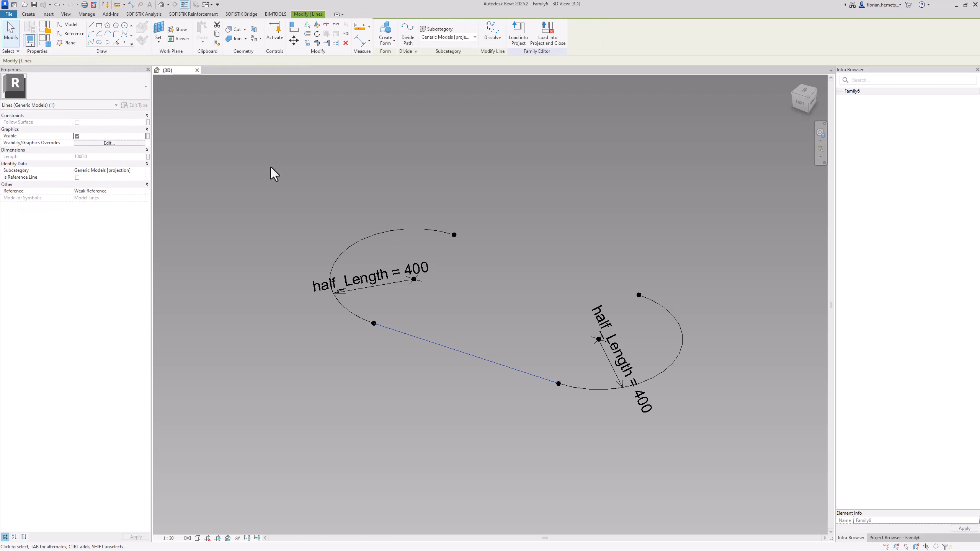
click(454, 234)
ctrl+drag(609, 278, 649, 297)
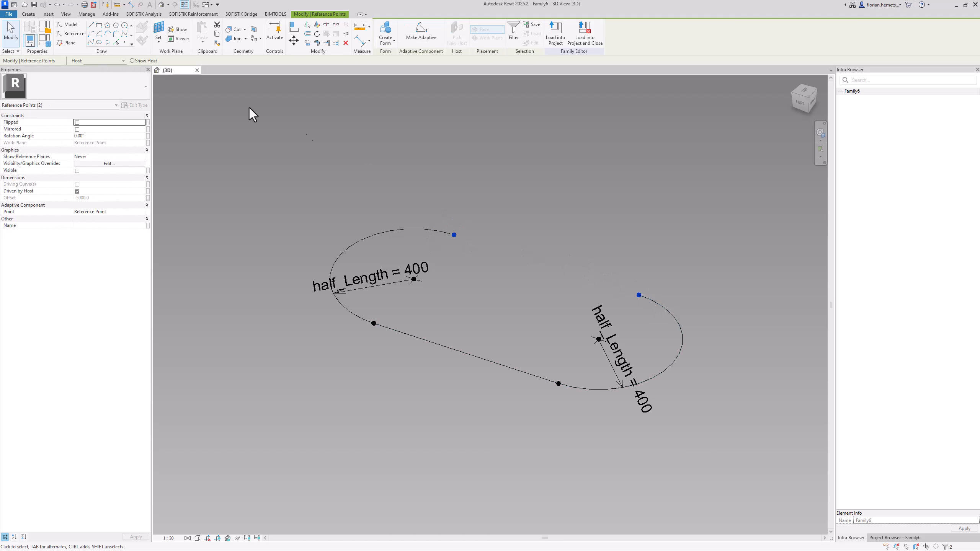
click(102, 40)
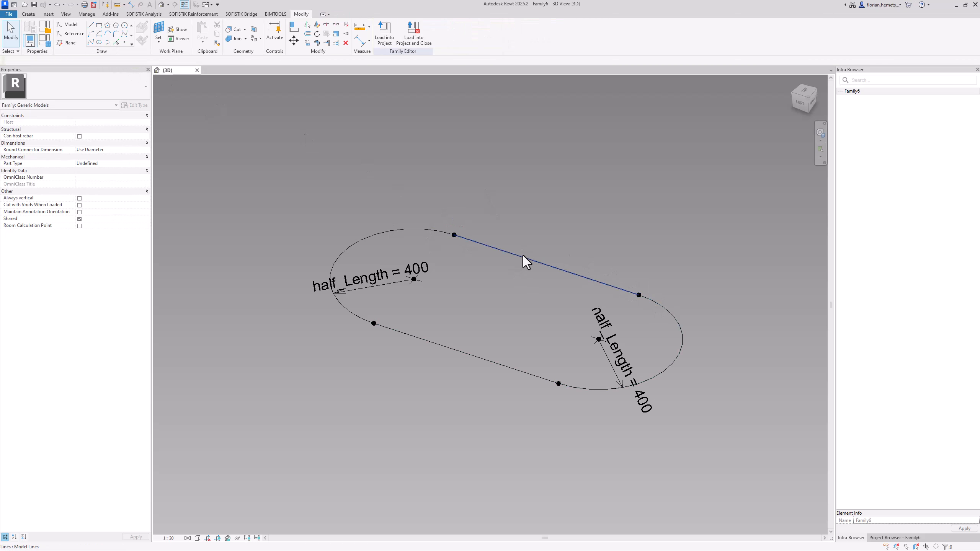
Convert the two arcs and two straight lines of the lower outline into reference lines
click(423, 232)
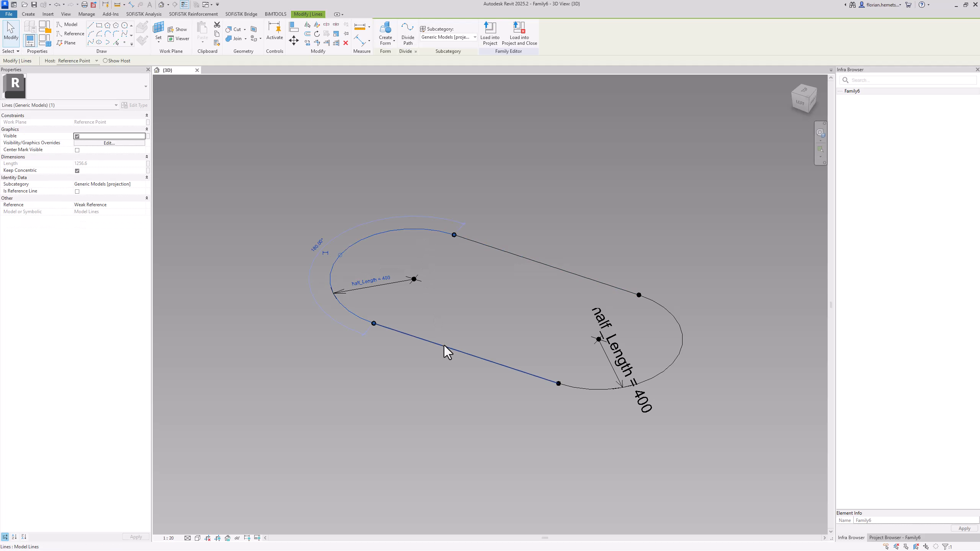
ctrl+click(445, 347)
ctrl+click(587, 388)
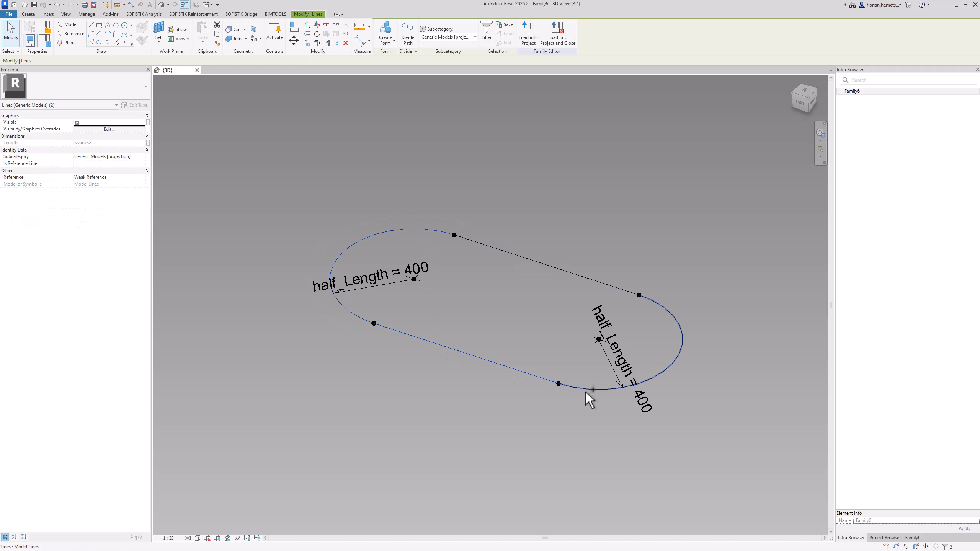
ctrl+click(580, 274)
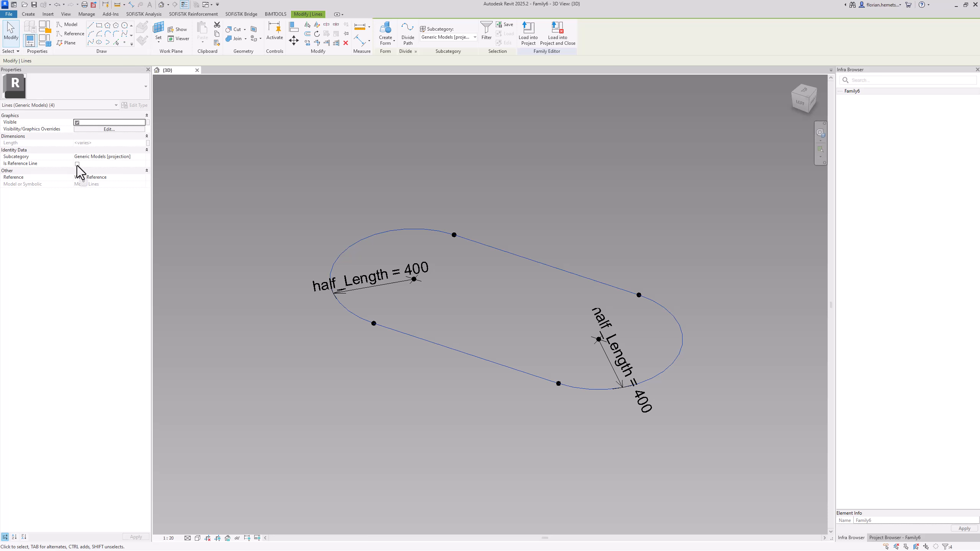
click(77, 164)
click(422, 182)
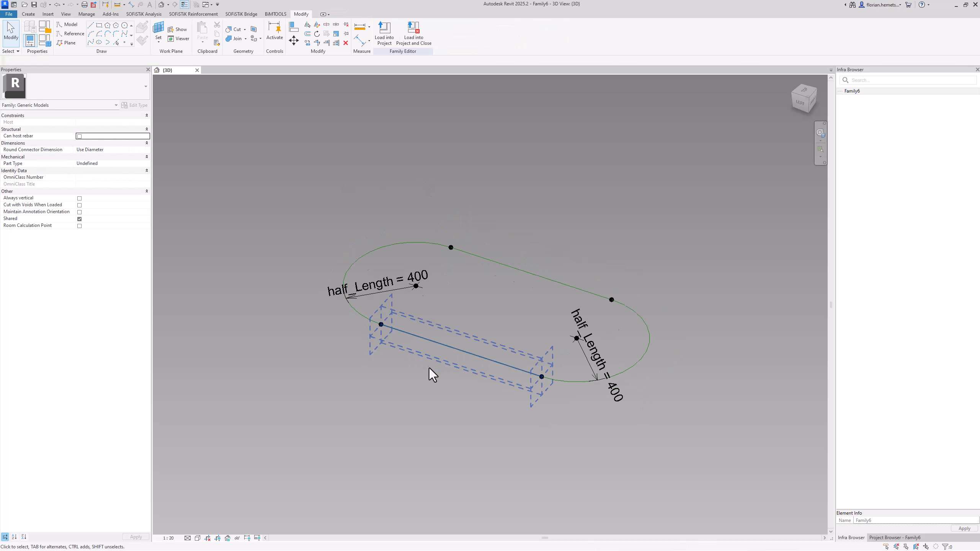
Close the upper outline by joining the facing end points of its two arcs with two straight splines through points
scroll(462, 380, down, 4)
scroll(463, 166, up, 5)
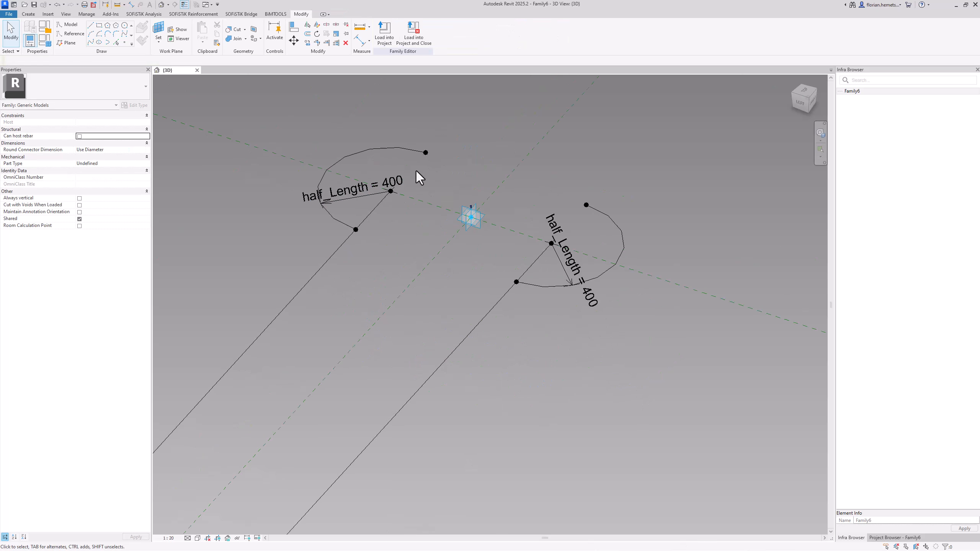
click(351, 231)
ctrl+click(531, 299)
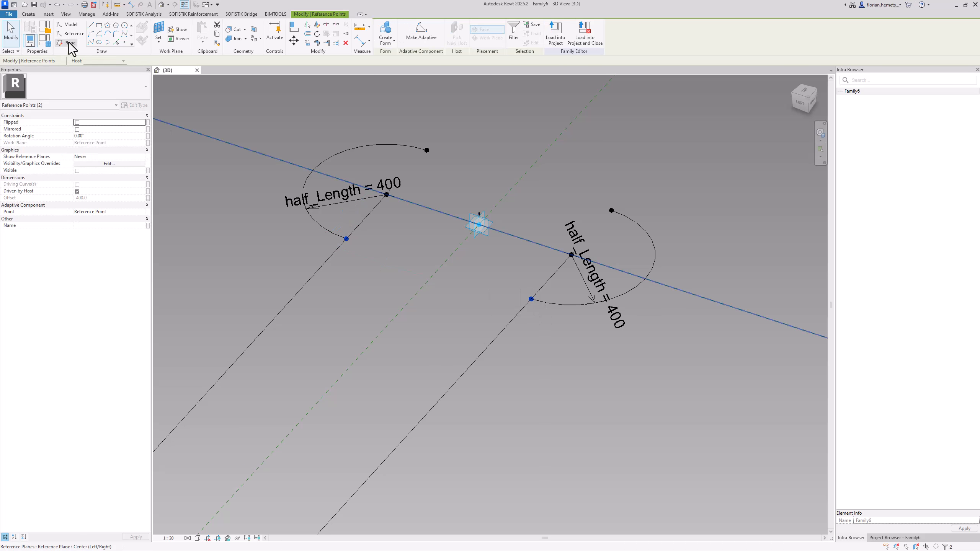
click(91, 42)
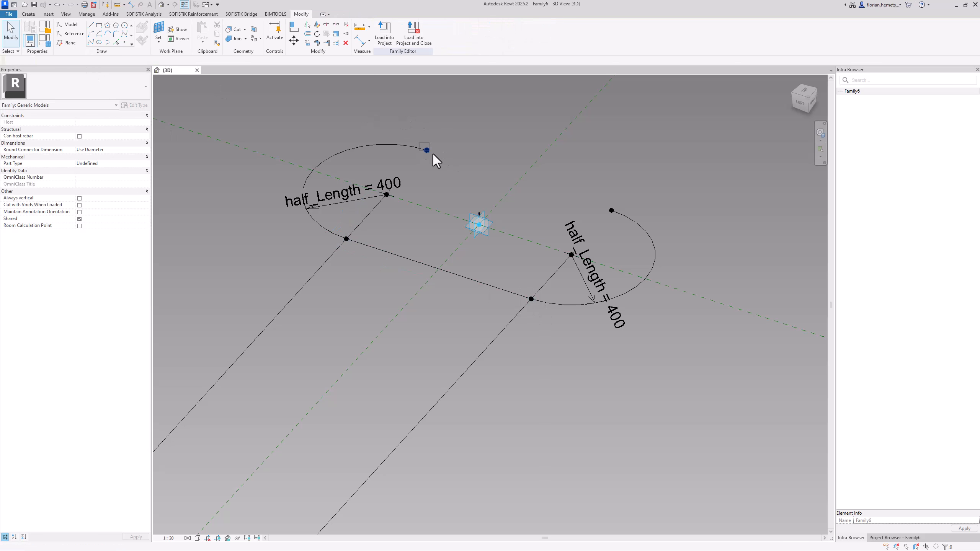
click(426, 150)
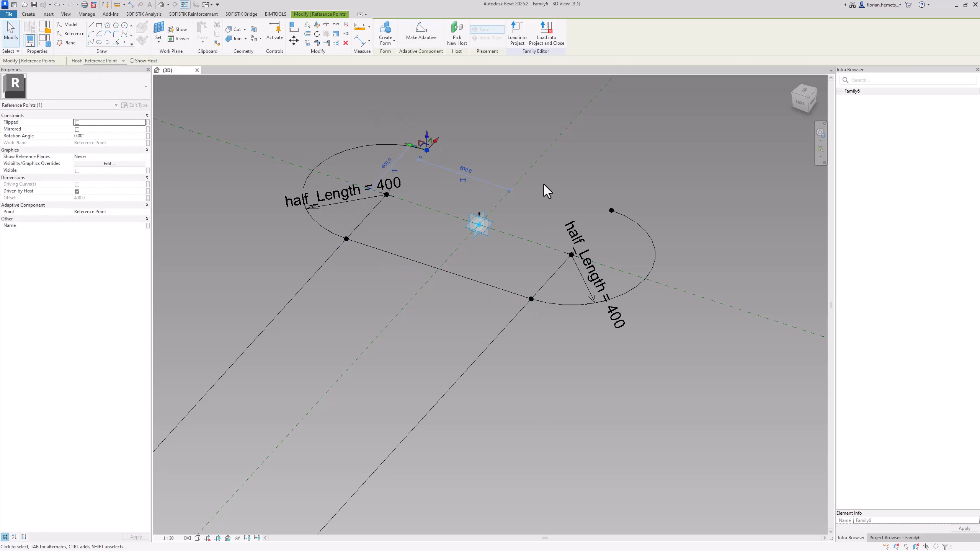
click(92, 42)
Convert the two arcs and two straight lines of the upper outline into reference lines
click(477, 168)
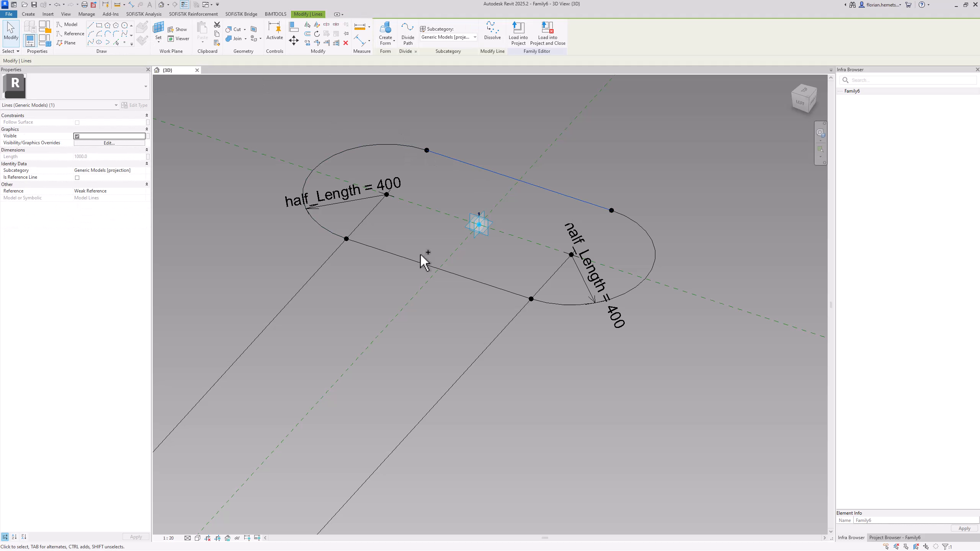
ctrl+click(417, 262)
ctrl+click(341, 156)
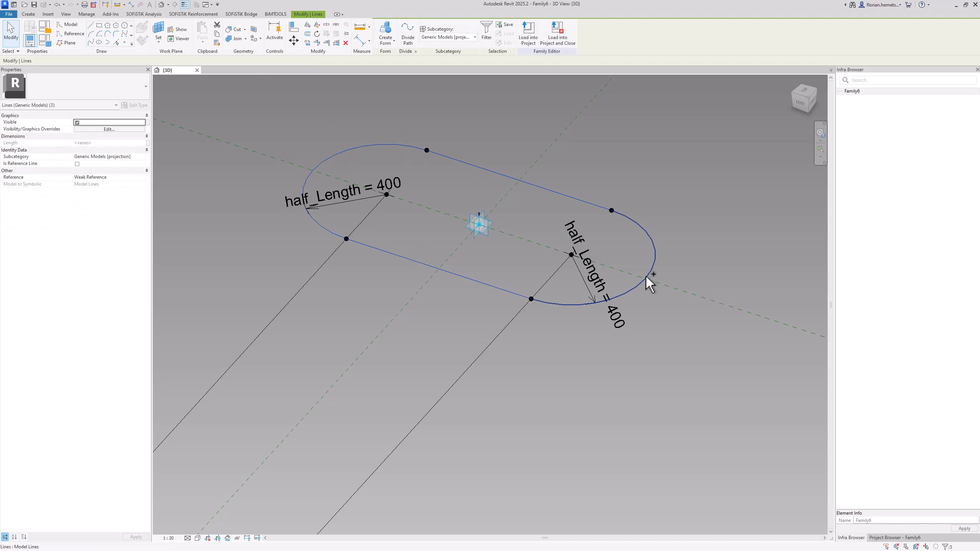
click(77, 164)
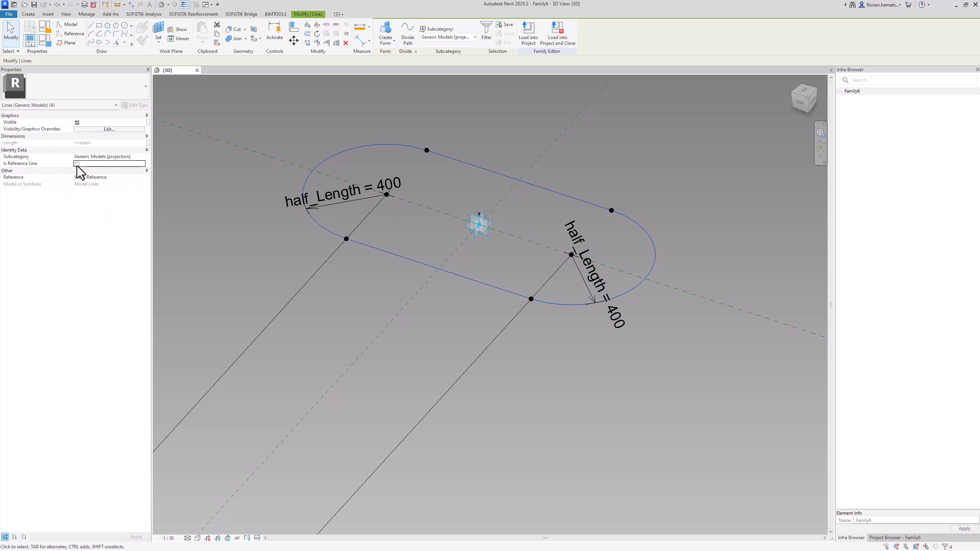
Create a solid form between the upper and lower closed outlines of reference lines
scroll(473, 123, down, 8)
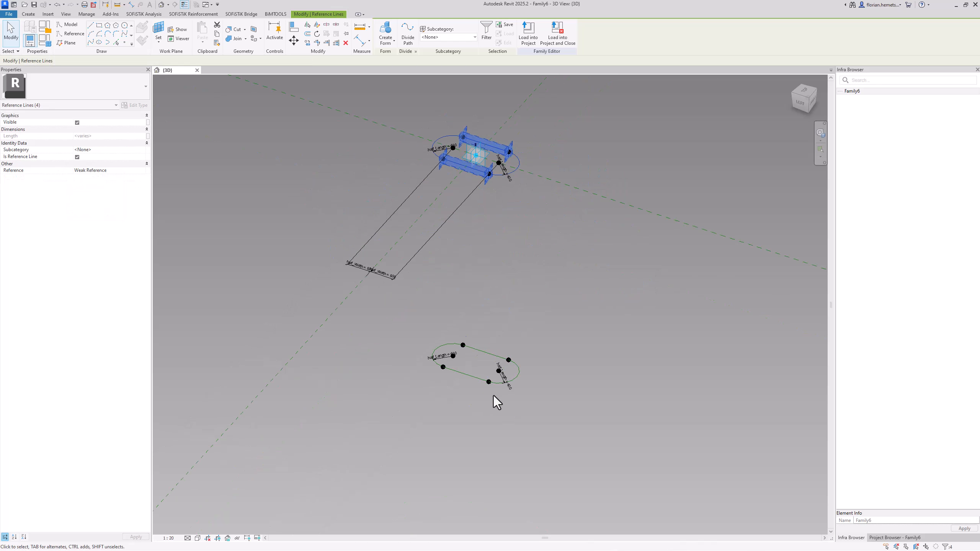
ctrl+click(495, 356)
ctrl+click(521, 375)
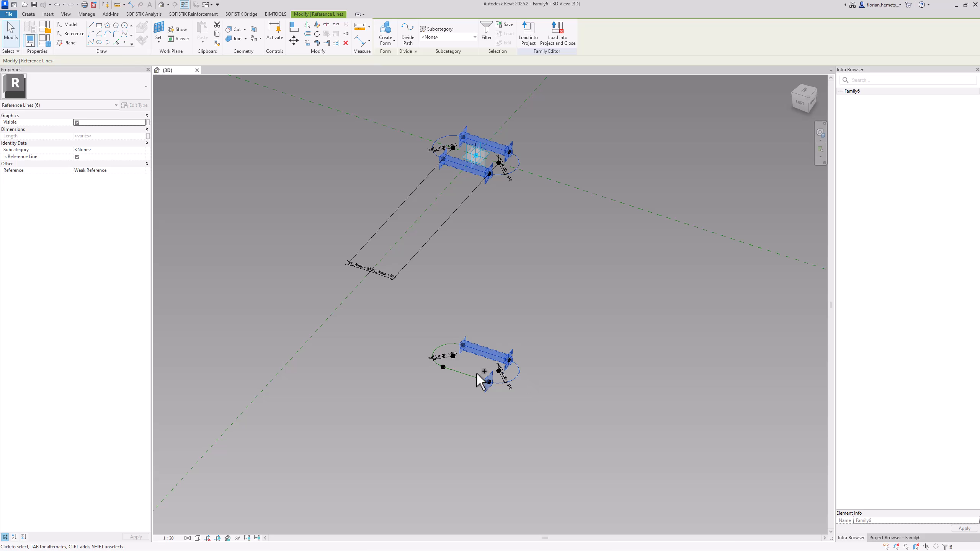
ctrl+click(475, 377)
ctrl+click(441, 343)
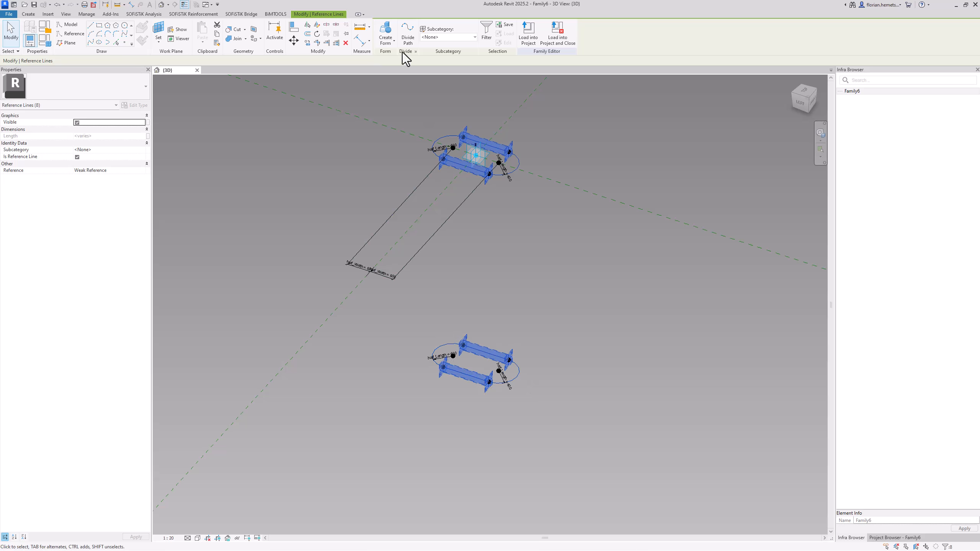
click(386, 33)
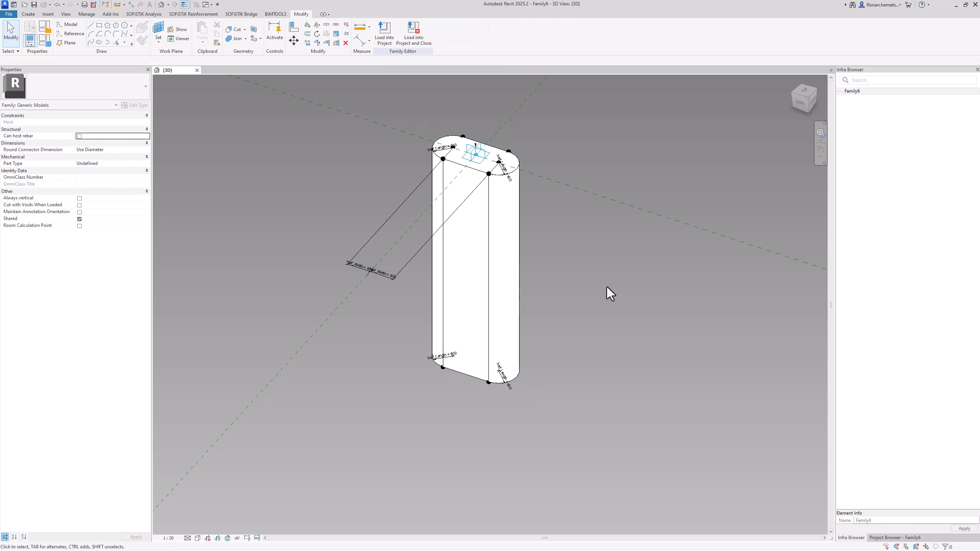
middle_drag(607, 291, 546, 278)
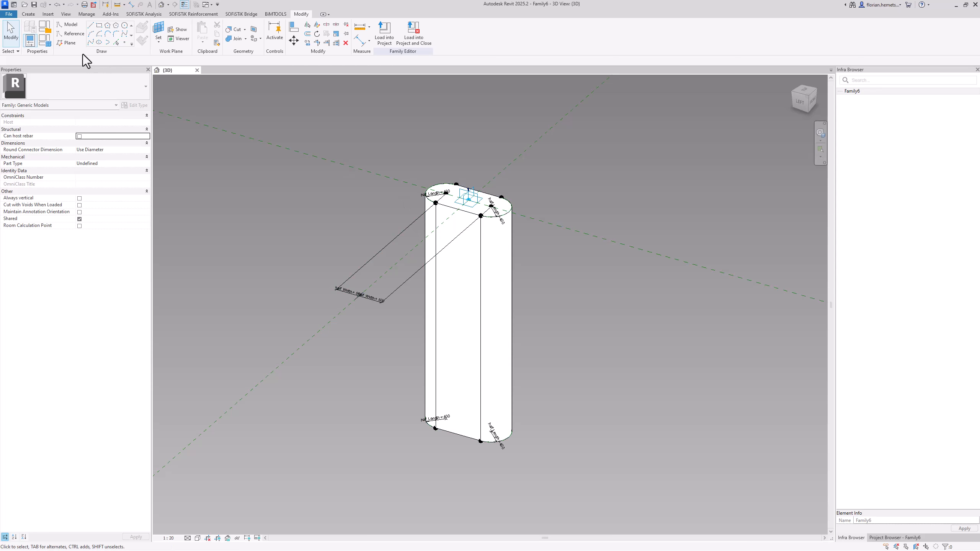
Set the Height parameter to 10000 in the family types and apply it to the column form
click(40, 38)
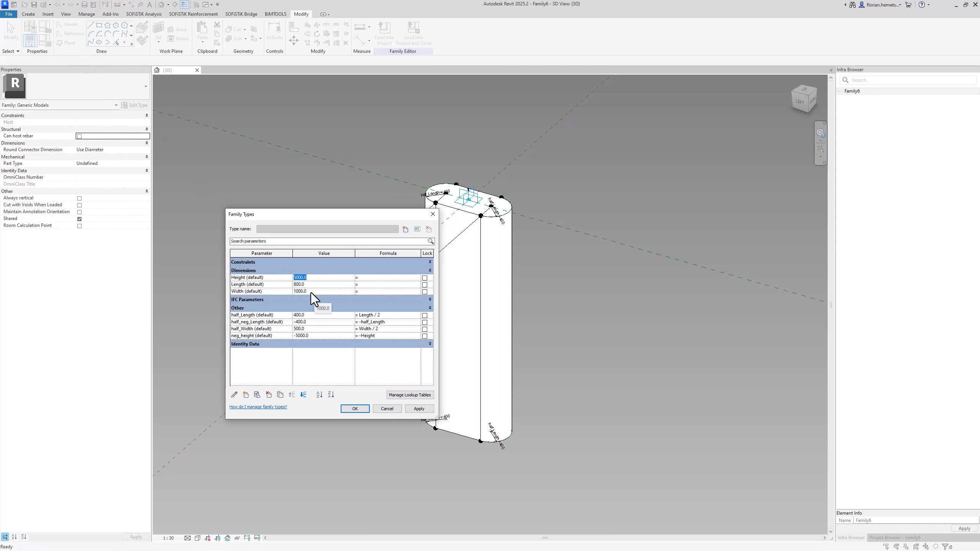
text(1000)
click(412, 409)
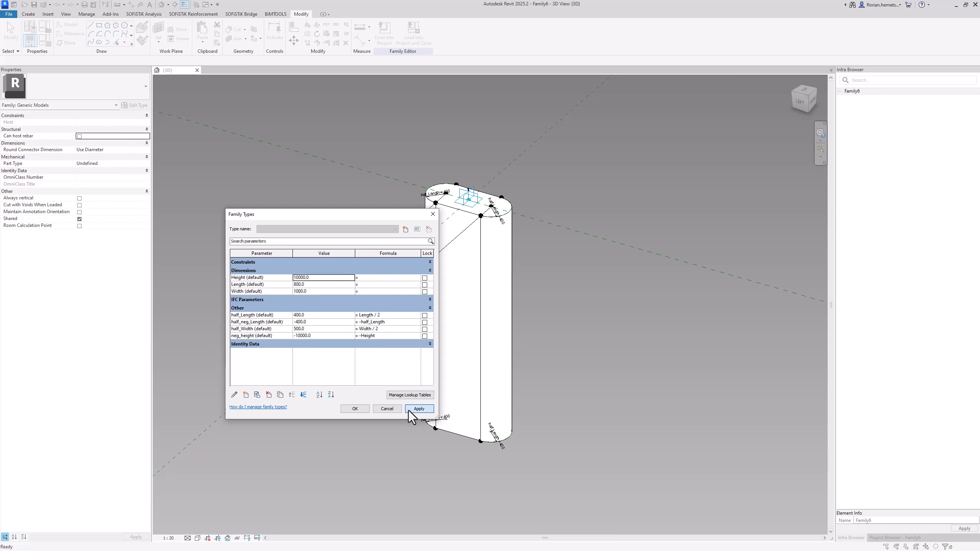
click(354, 407)
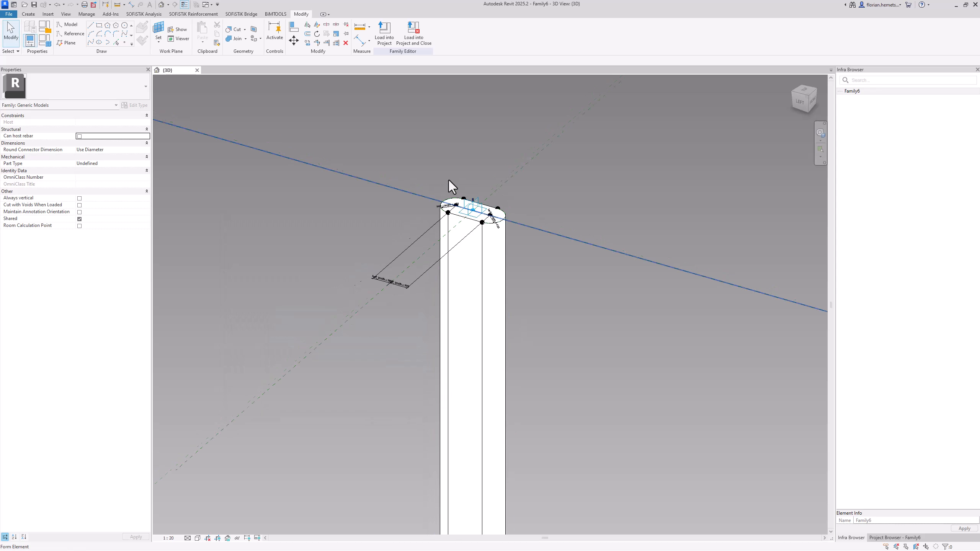
scroll(449, 180, down, 3)
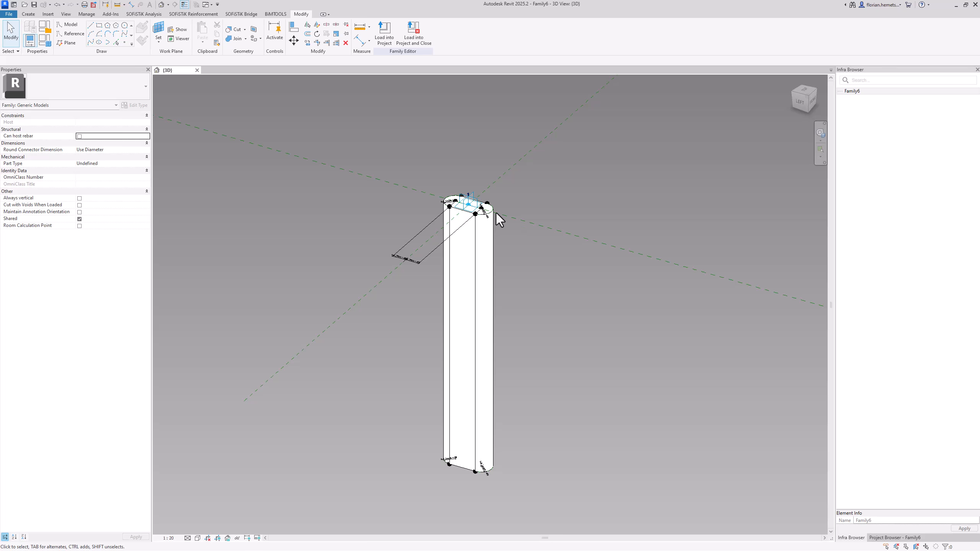
Save the family as Column.rfa and create a new family from the English Metric Generic Model Adaptive template
click(34, 6)
click(9, 15)
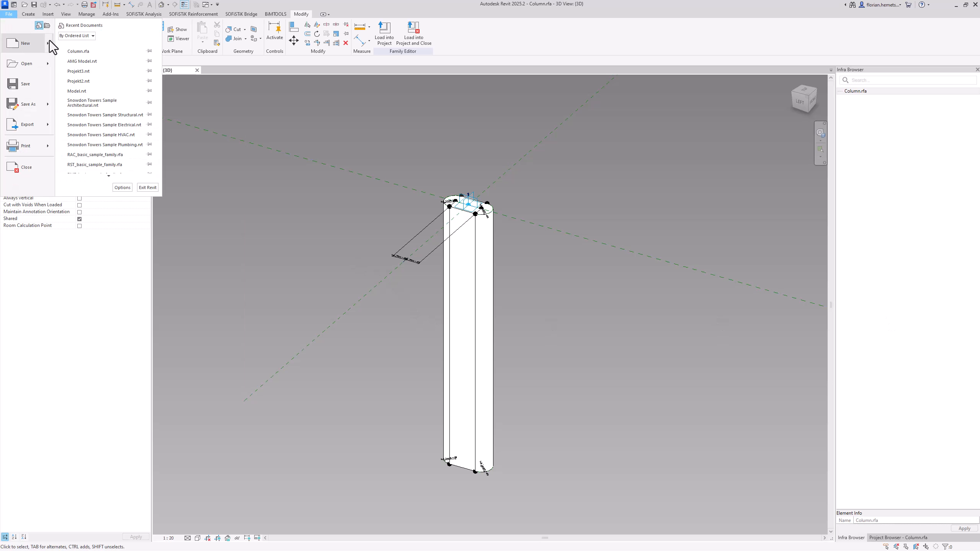
mouse_move(49, 40)
click(72, 67)
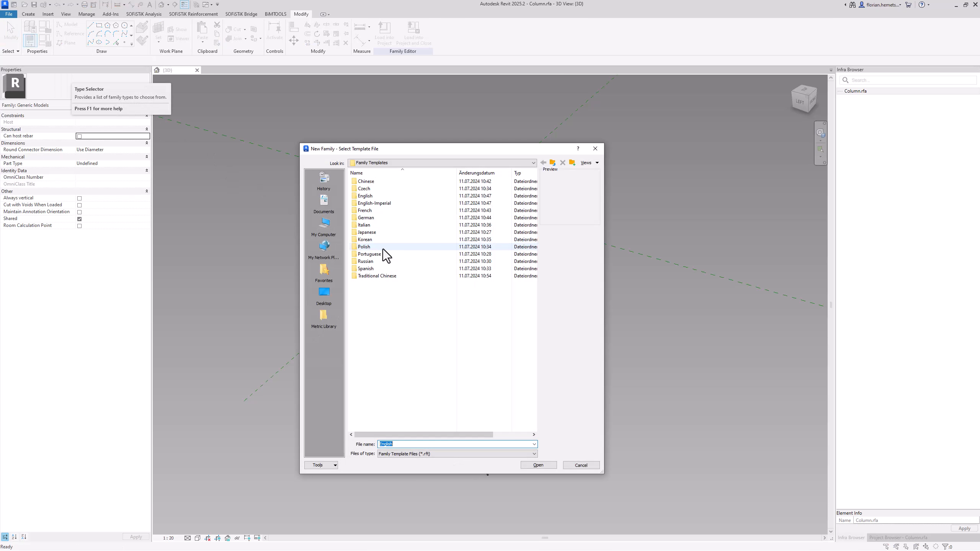
double_click(376, 196)
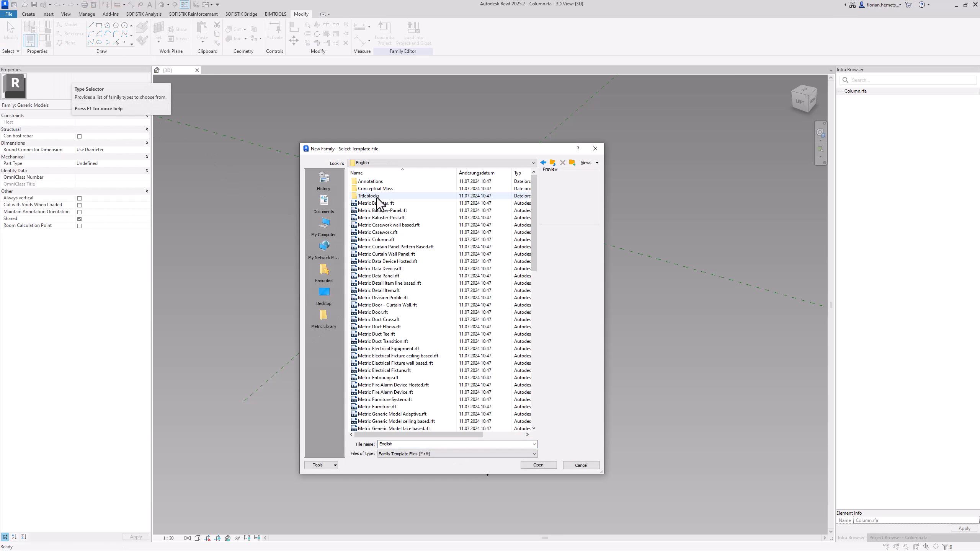
click(402, 413)
click(548, 466)
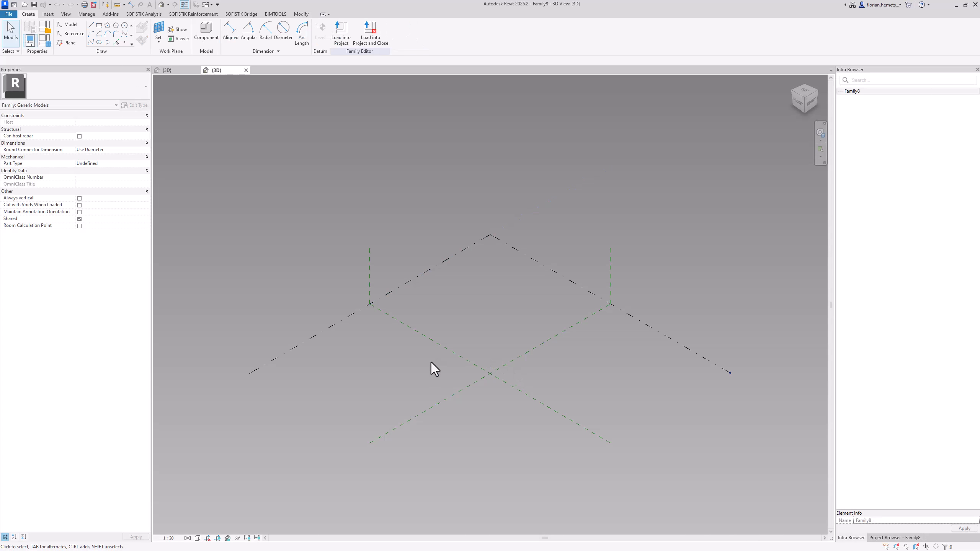
Place a reference point on the Ref. Level plane near the crossing of the two reference planes
shift+middle_drag(395, 394, 667, 403)
click(125, 42)
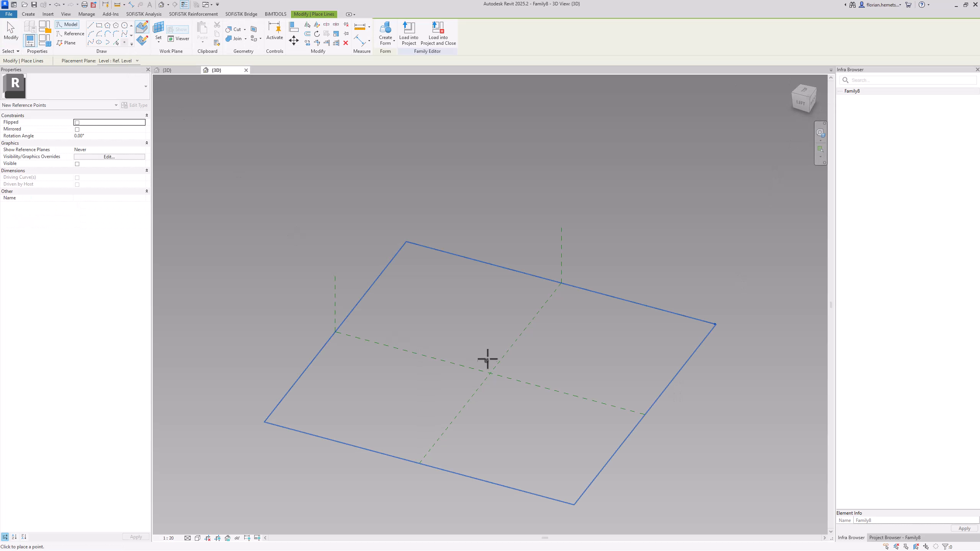
click(486, 344)
key(Escape)
key(Escape)
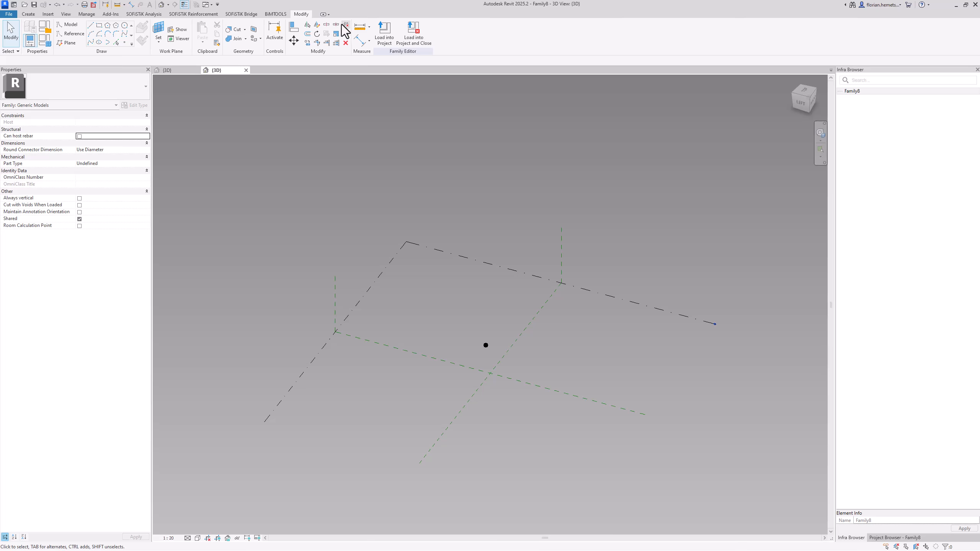
Align the reference point with both center reference planes so it sits on their intersection
click(293, 26)
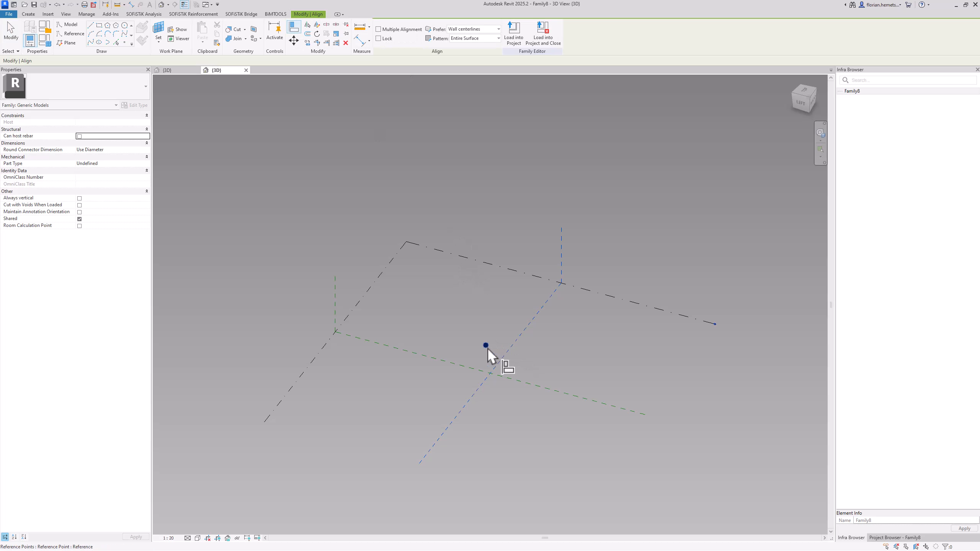
click(487, 345)
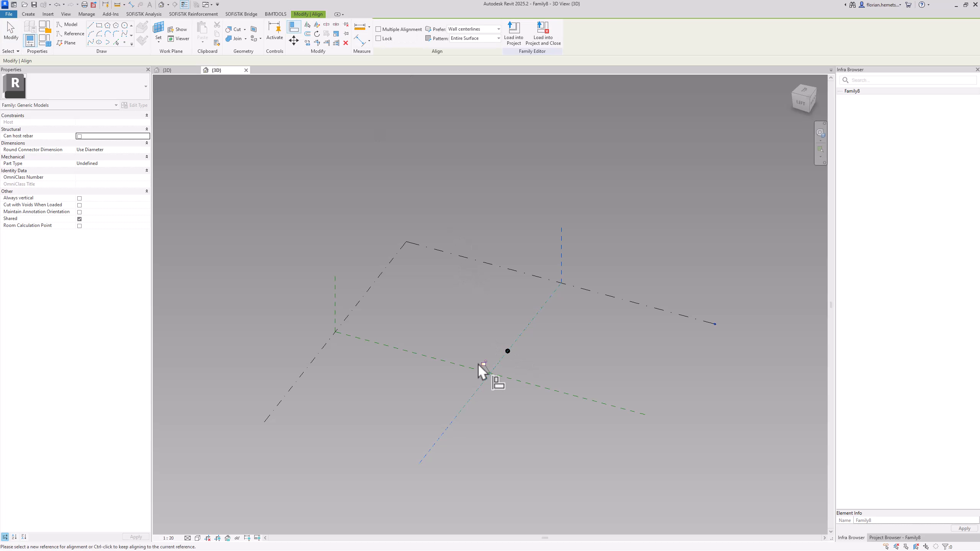
click(509, 352)
key(Escape)
key(Escape)
Make the reference point at the intersection of the reference planes adaptive
drag(467, 355, 507, 387)
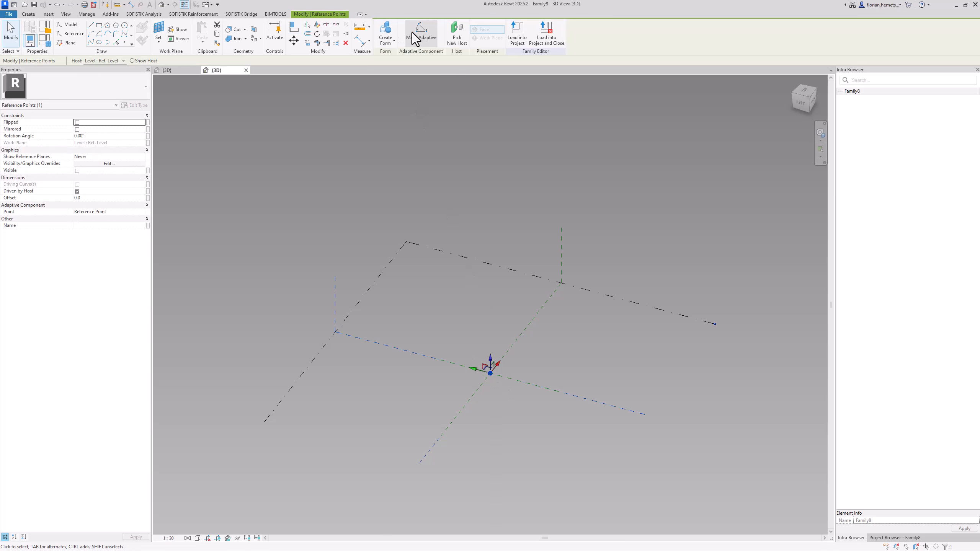
click(423, 28)
key(Escape)
scroll(498, 380, up, 1)
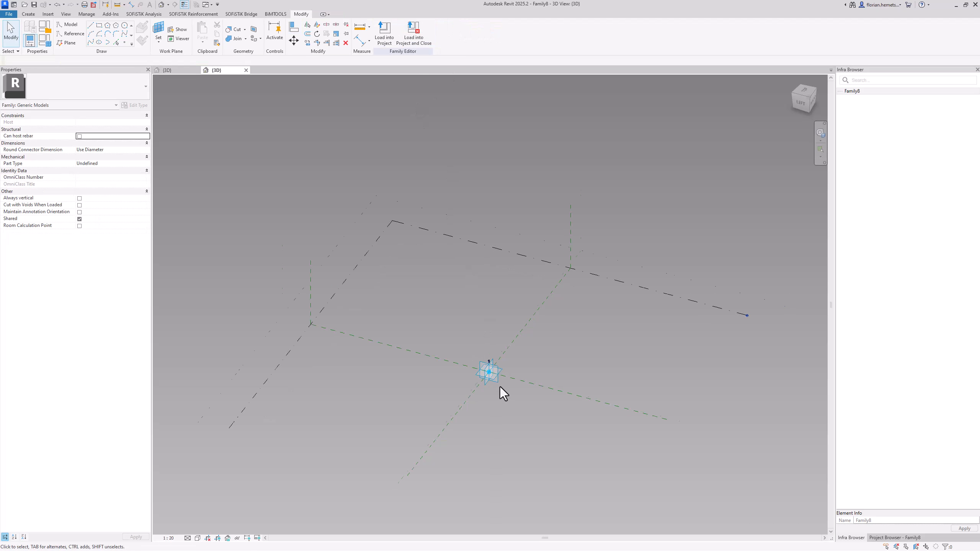
scroll(499, 386, up, 2)
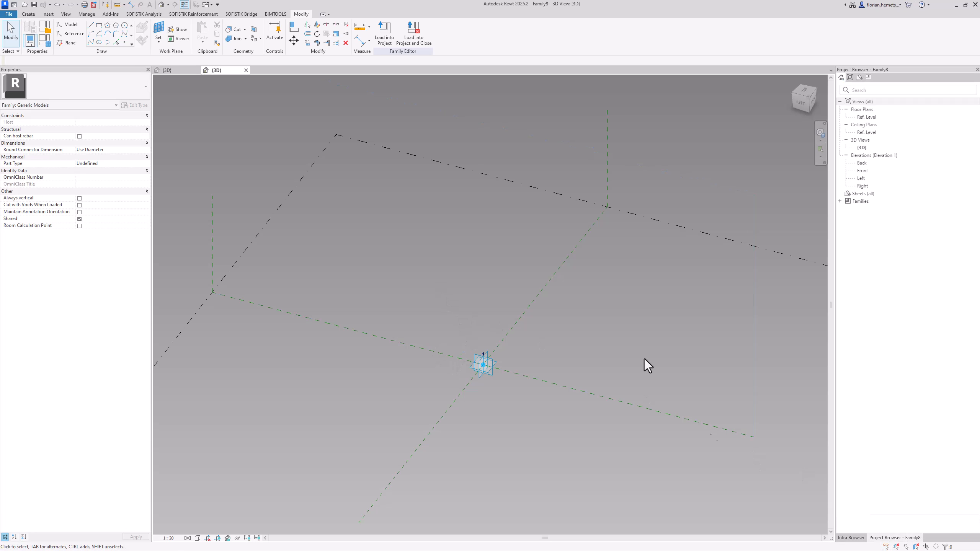
Expand the Families branch in the project browser and compare the Column family's 3D view with the new family
click(891, 537)
click(839, 201)
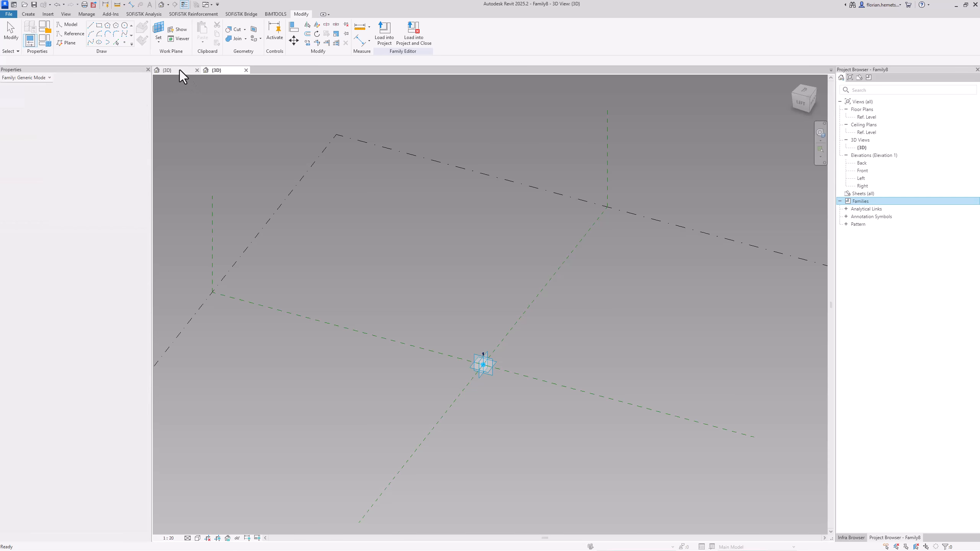
click(179, 70)
scroll(478, 218, up, 5)
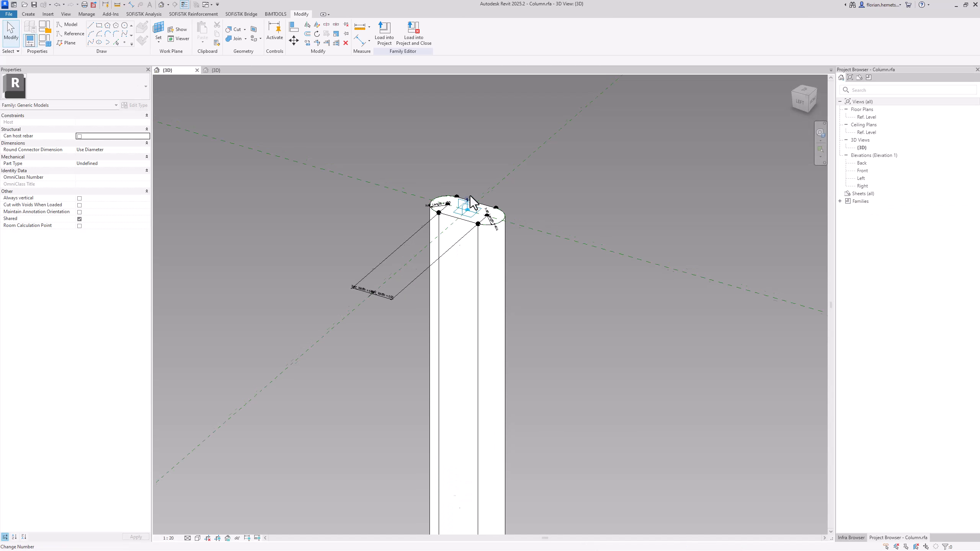
click(213, 71)
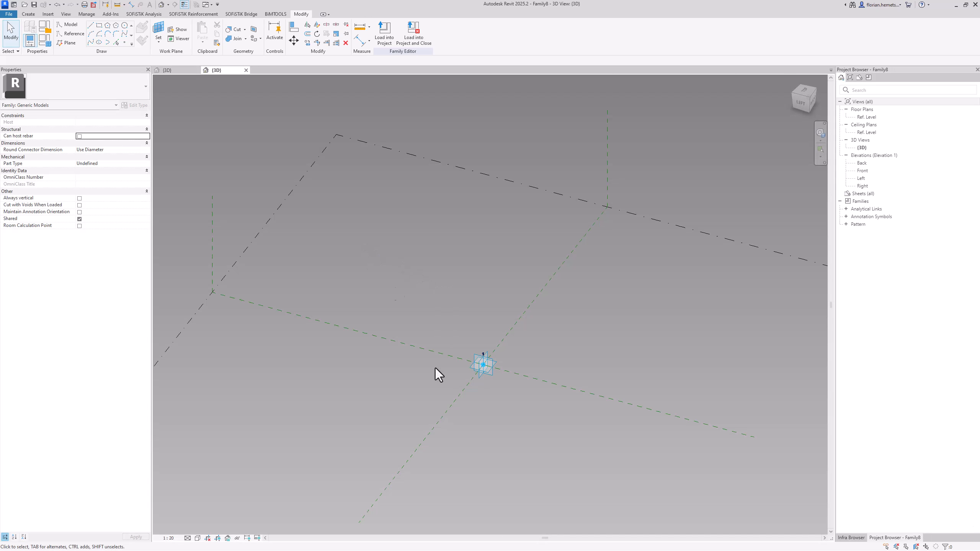
shift+middle_drag(441, 420, 457, 404)
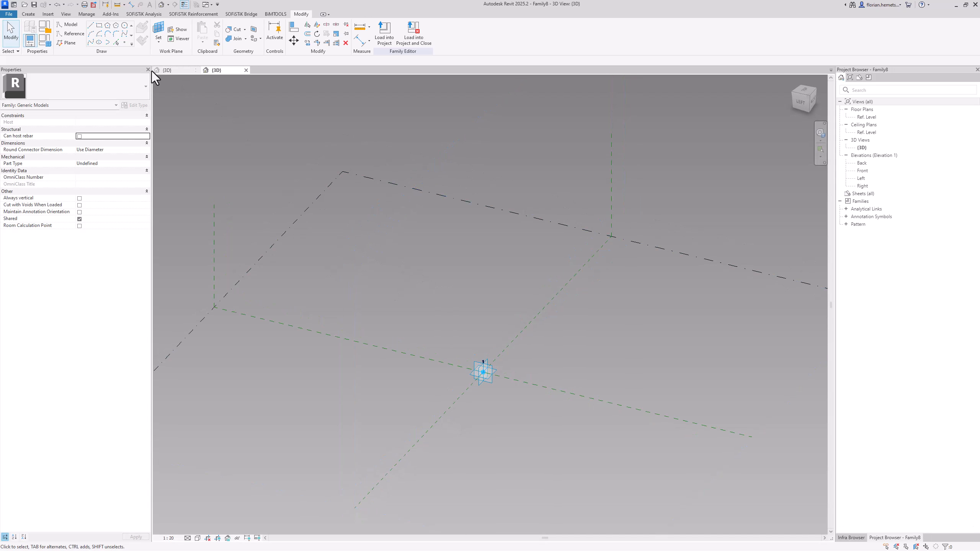
Place a reference point hosted on the adaptive point's horizontal work plane and move it vertically below the adaptive point
click(124, 42)
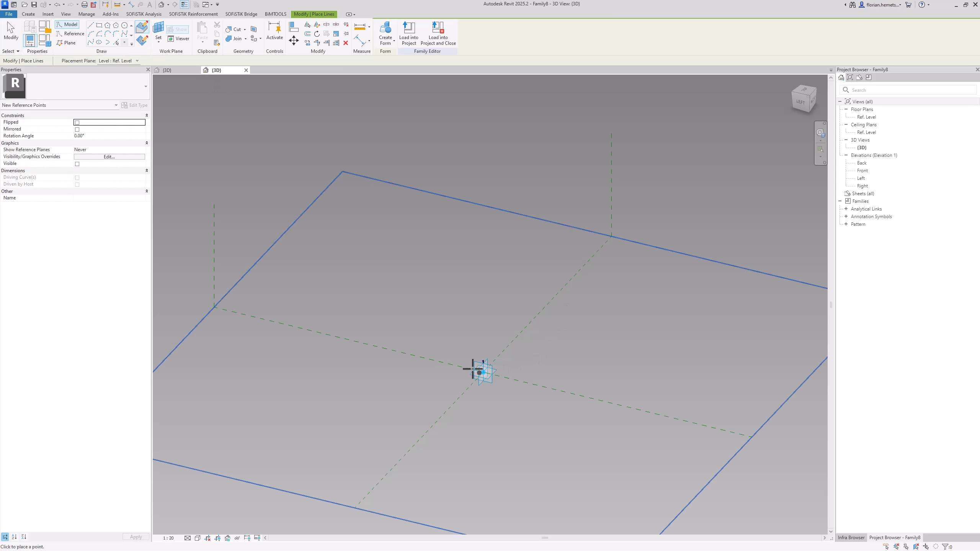
key(Escape)
key(Escape)
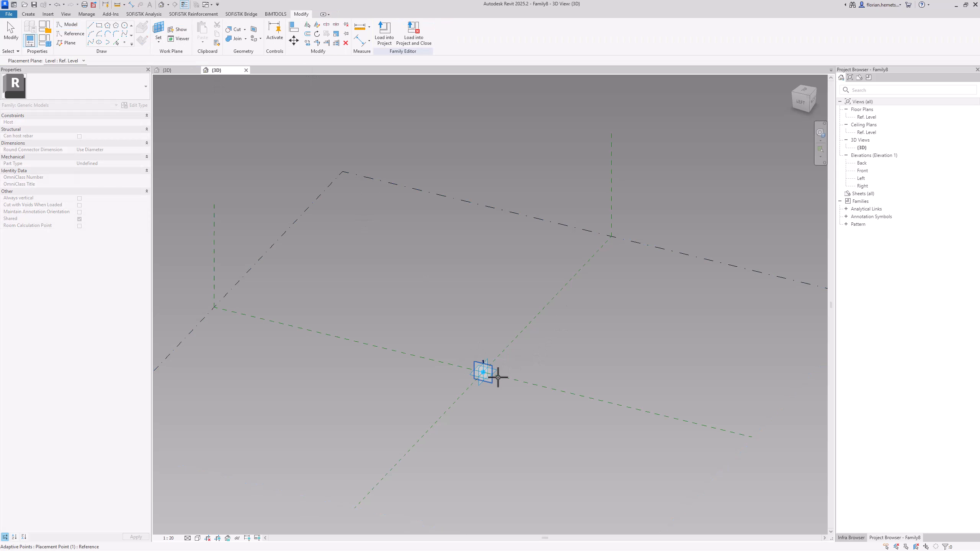
key(Return)
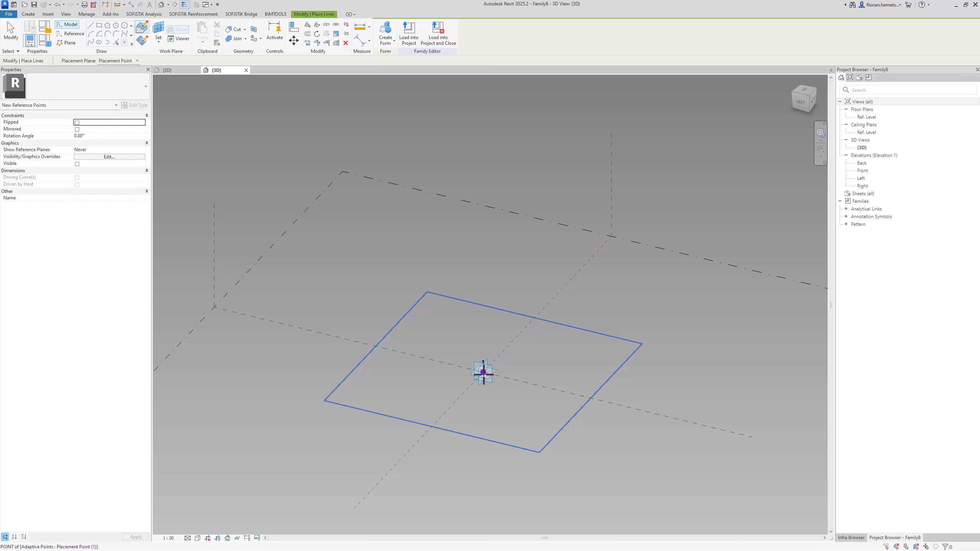
key(Escape)
key(Escape)
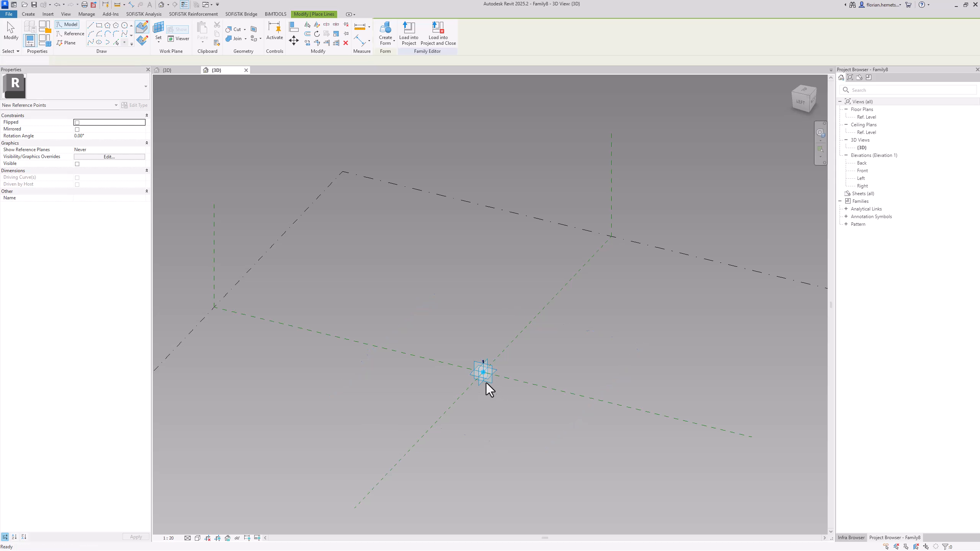
click(483, 375)
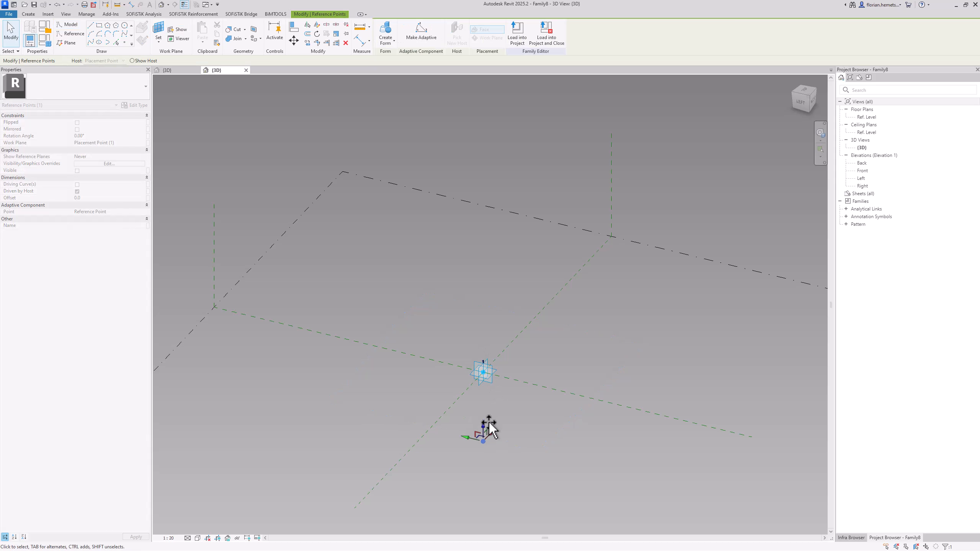
key(Escape)
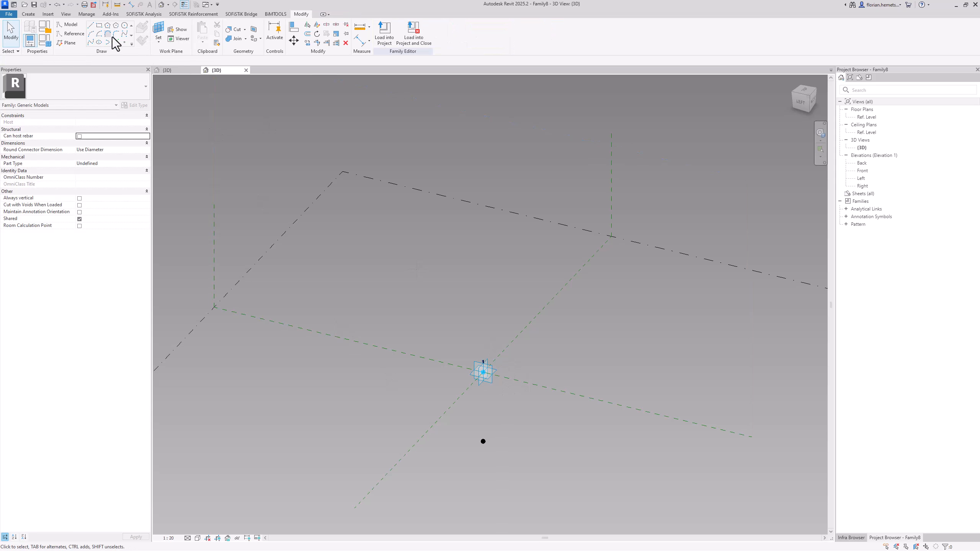
Place a second reference point on a vertical plane of the adaptive point and offset it backwards along the reference plane
click(124, 43)
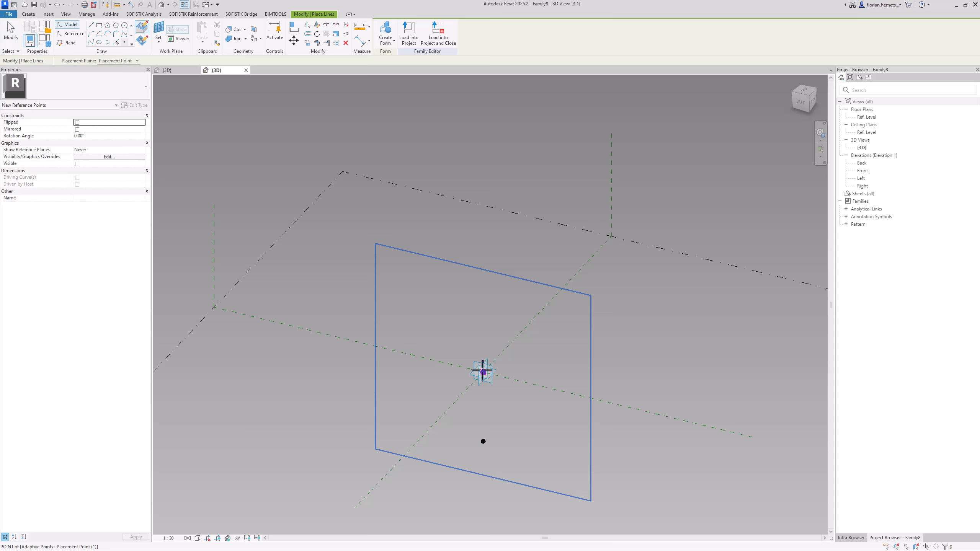
click(483, 371)
key(Escape)
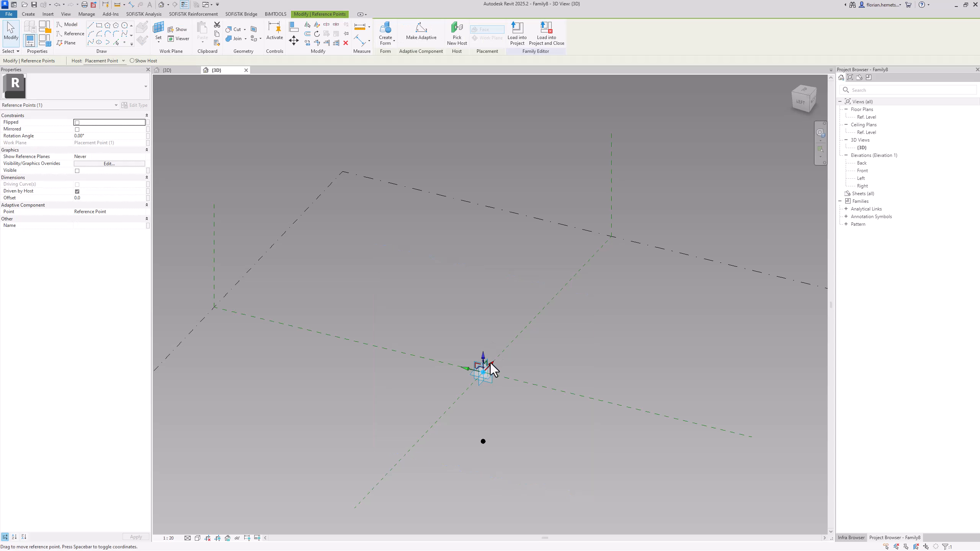
drag(493, 362, 518, 339)
key(Escape)
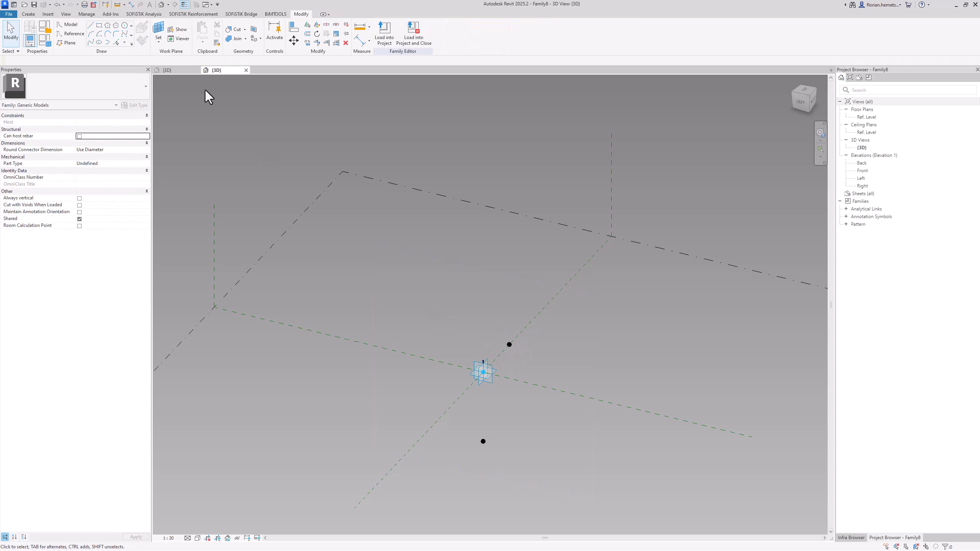
Place a third reference point on the adaptive point's other vertical plane and offset it about 2762 mm along the crossing reference plane
click(159, 31)
click(481, 383)
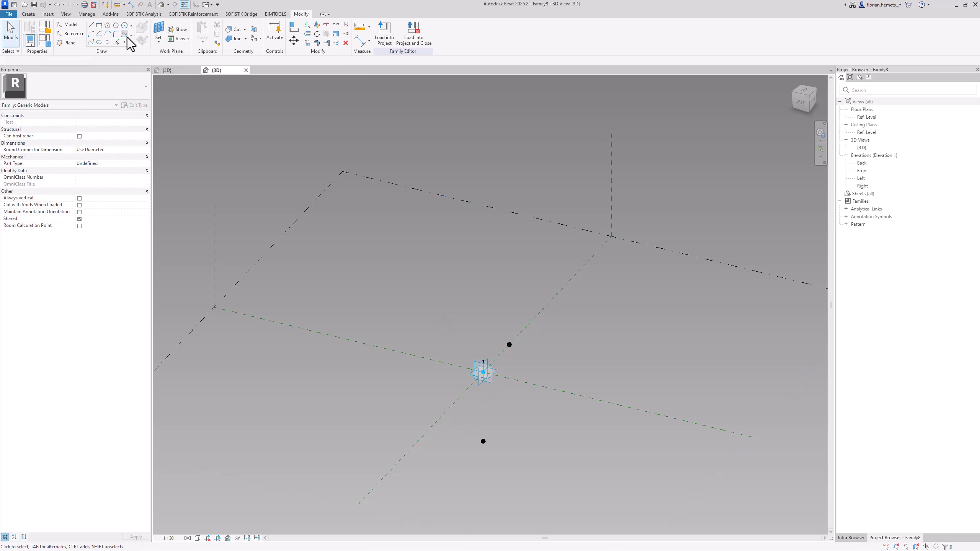
click(124, 42)
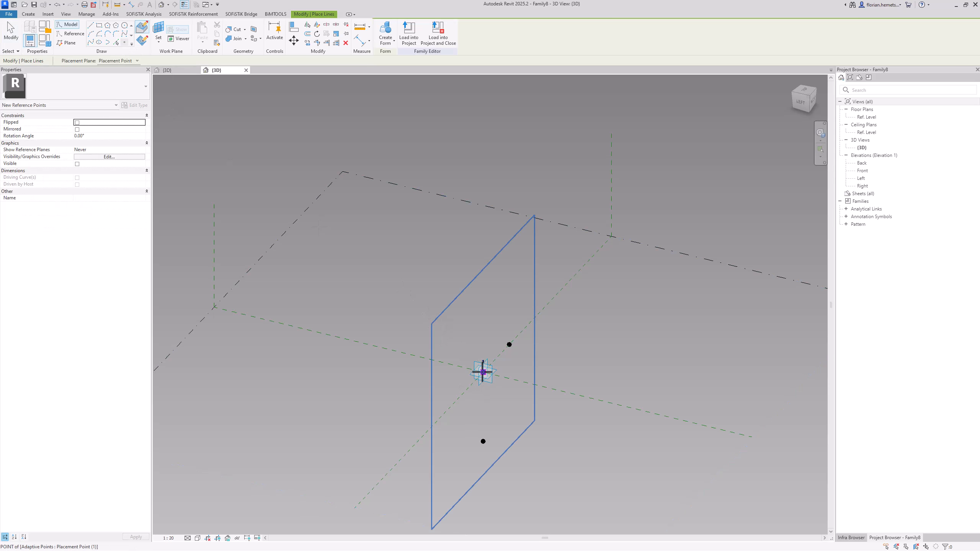
click(482, 372)
key(Escape)
key(Tab)
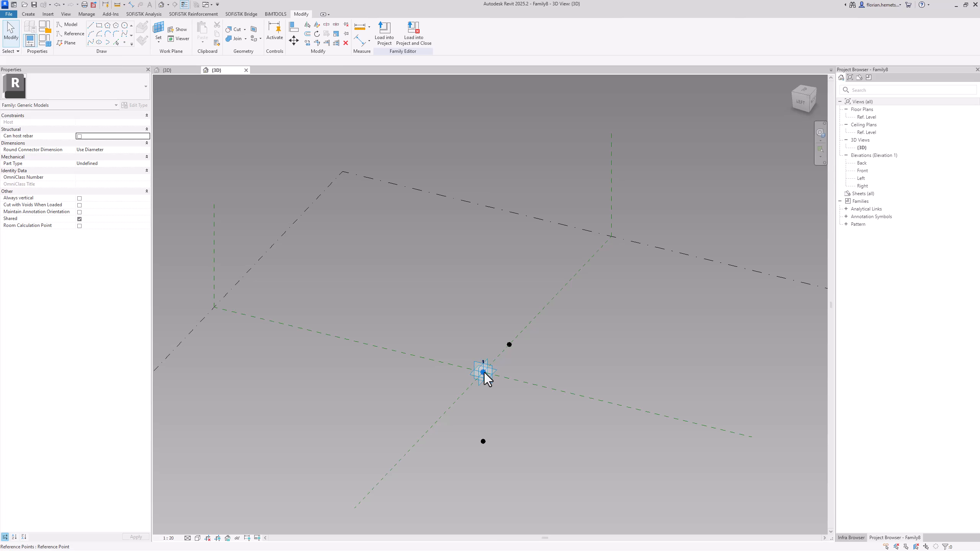
click(484, 372)
drag(468, 369, 421, 358)
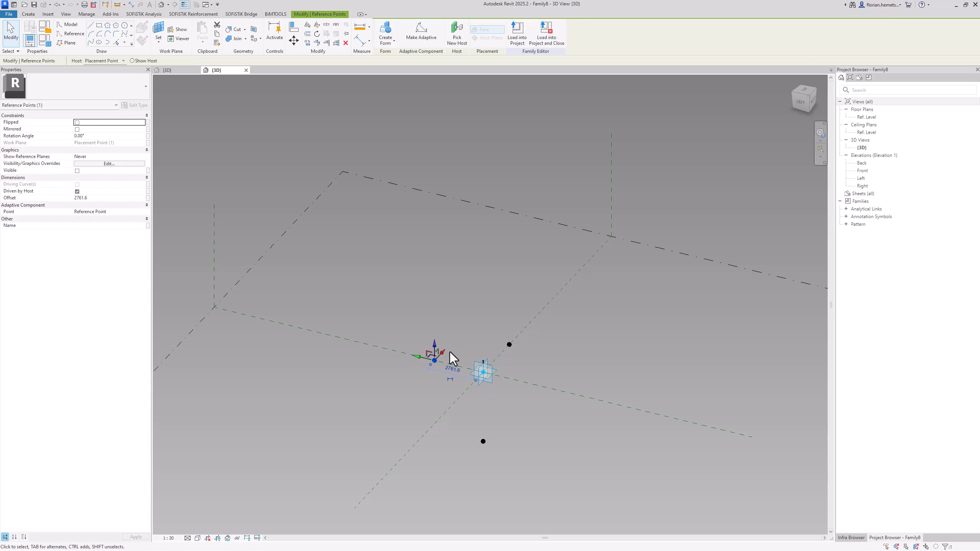
scroll(470, 461, up, 3)
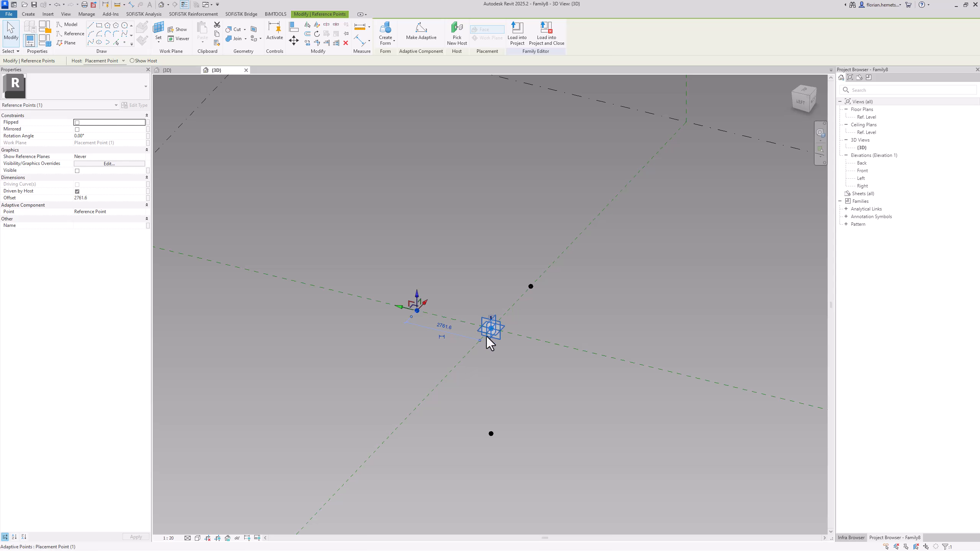
Load the Column family into the new adaptive family
click(187, 73)
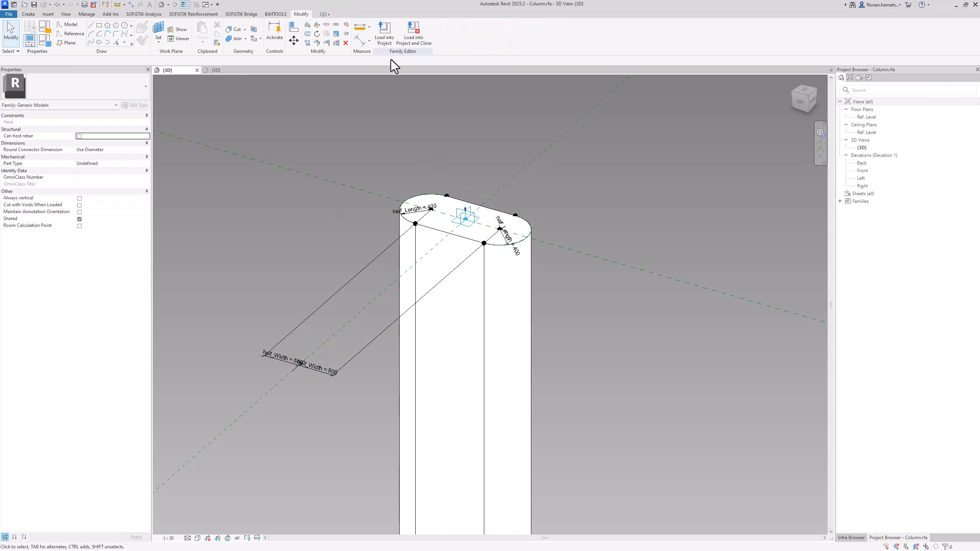
click(390, 44)
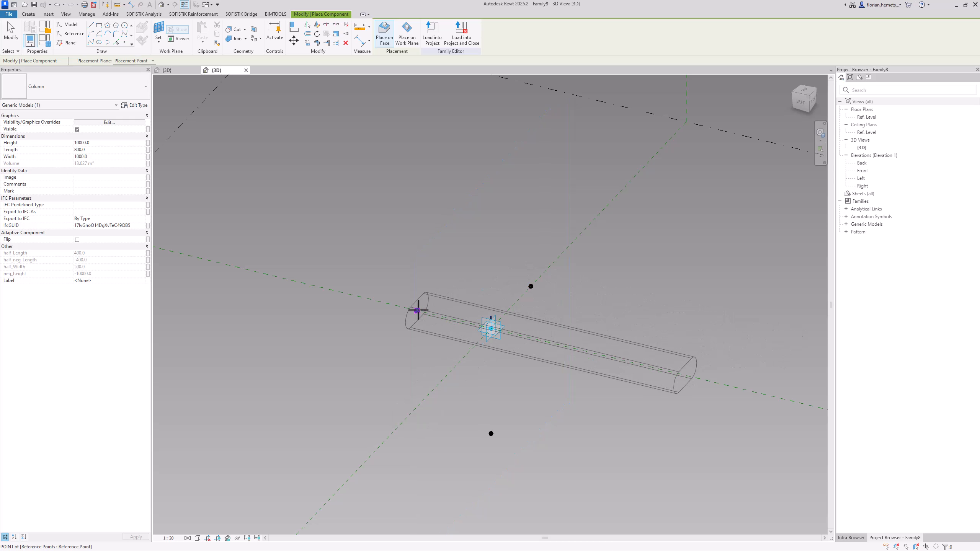
Try placing a Column instance on the lower reference point and delete it
click(491, 433)
key(Escape)
key(Escape)
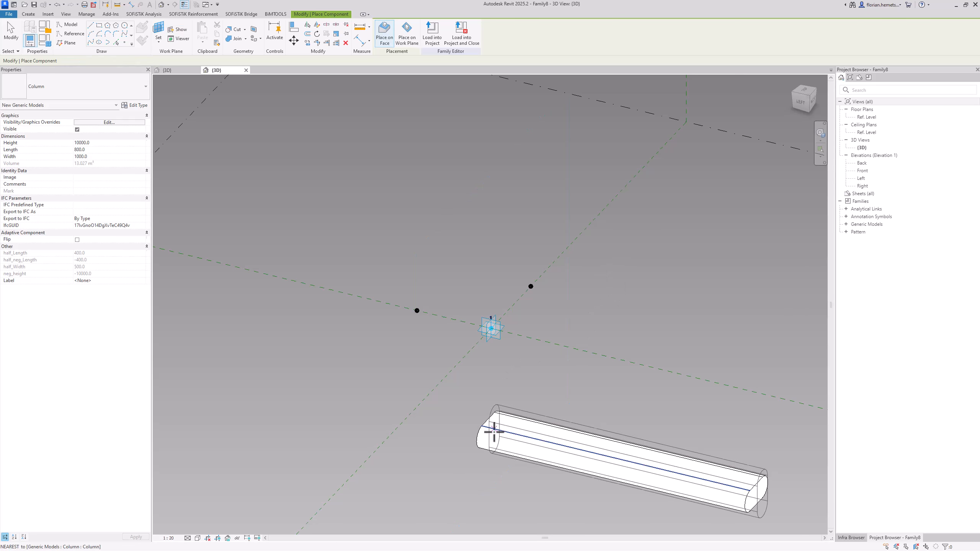
click(498, 423)
key(Delete)
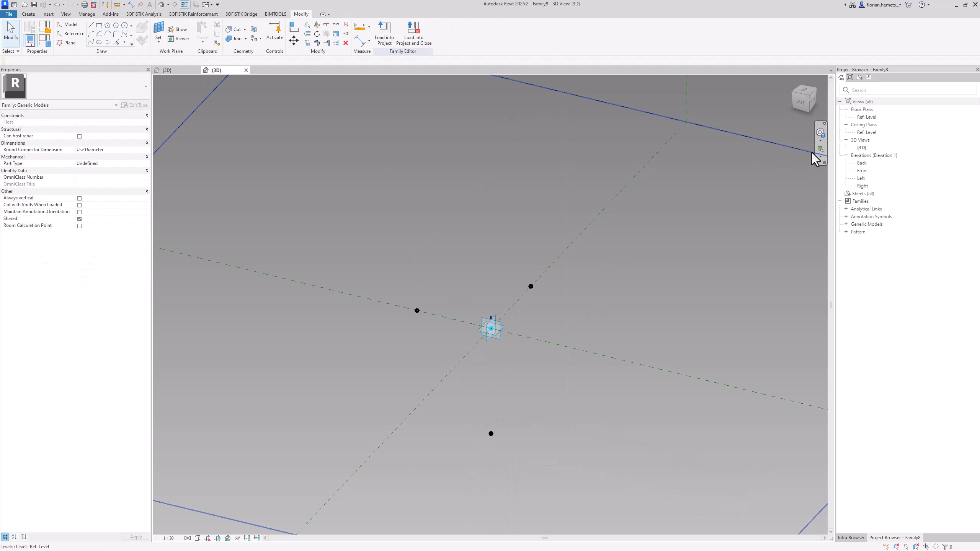
Start placing the Column type from the Generic Models families near the adaptive point
click(859, 202)
click(846, 224)
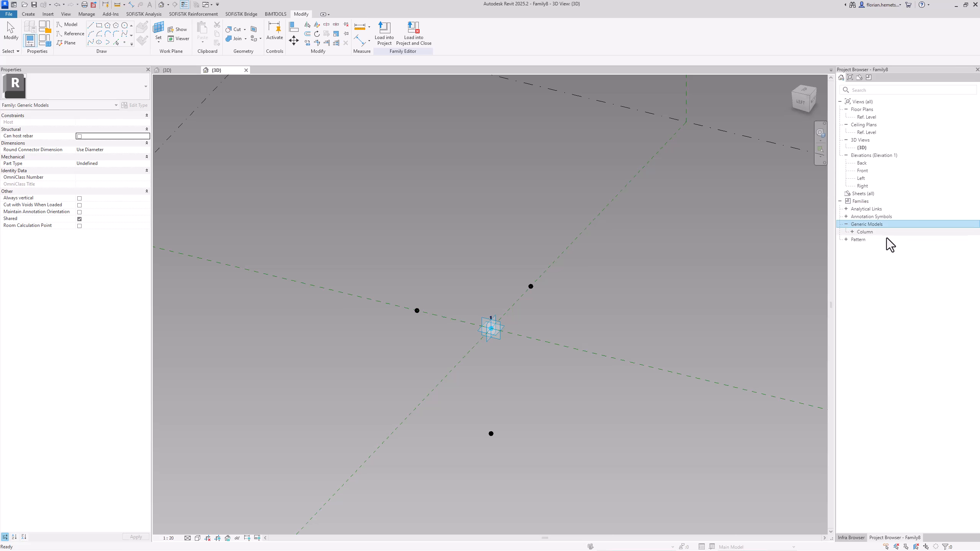
click(852, 232)
click(885, 240)
drag(887, 241, 655, 326)
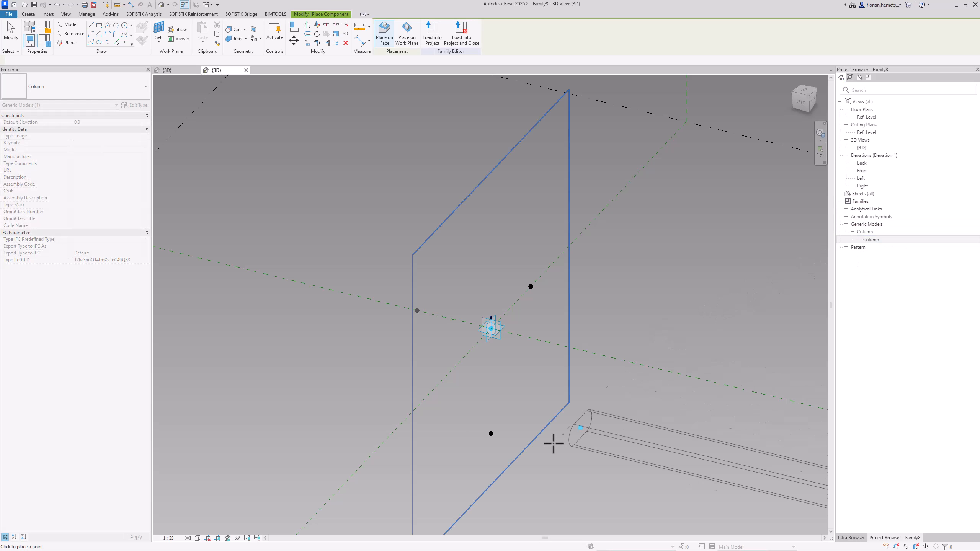
middle_drag(501, 357, 564, 295)
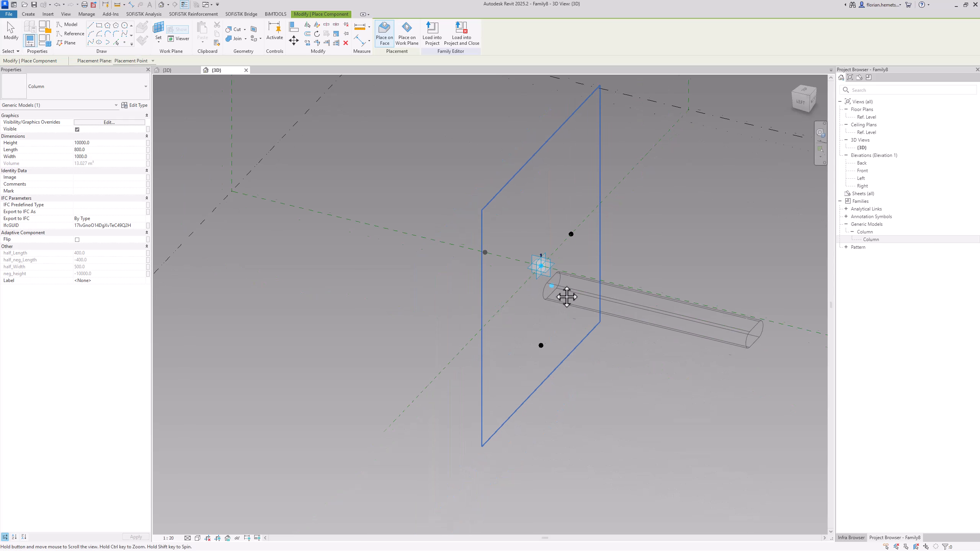
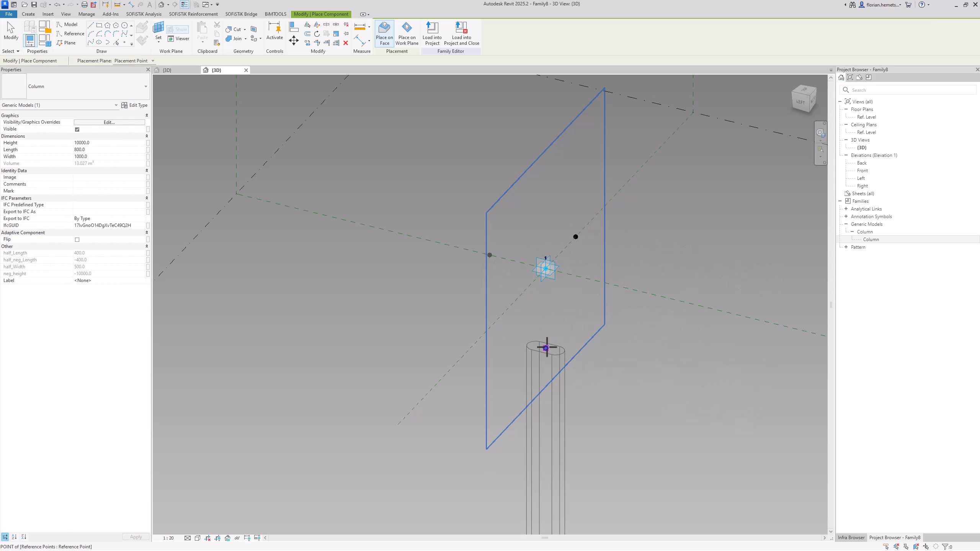
Place a Column instance on the lower reference point and set that point's offset to -4000
click(547, 348)
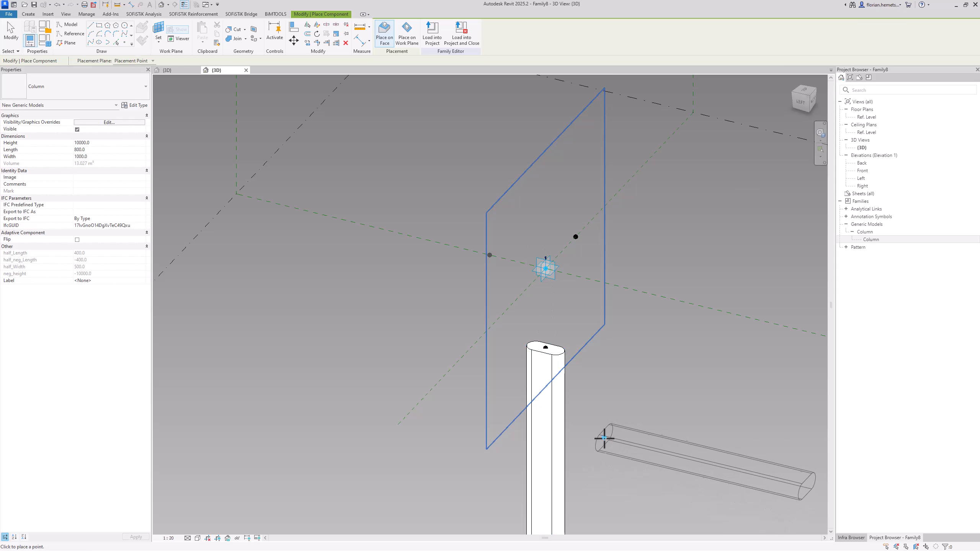
key(Escape)
click(545, 347)
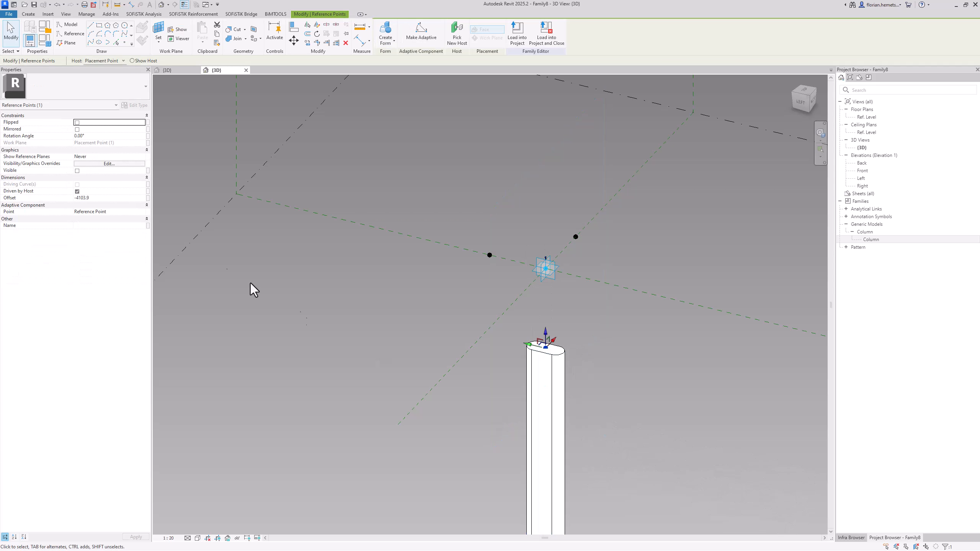
click(142, 198)
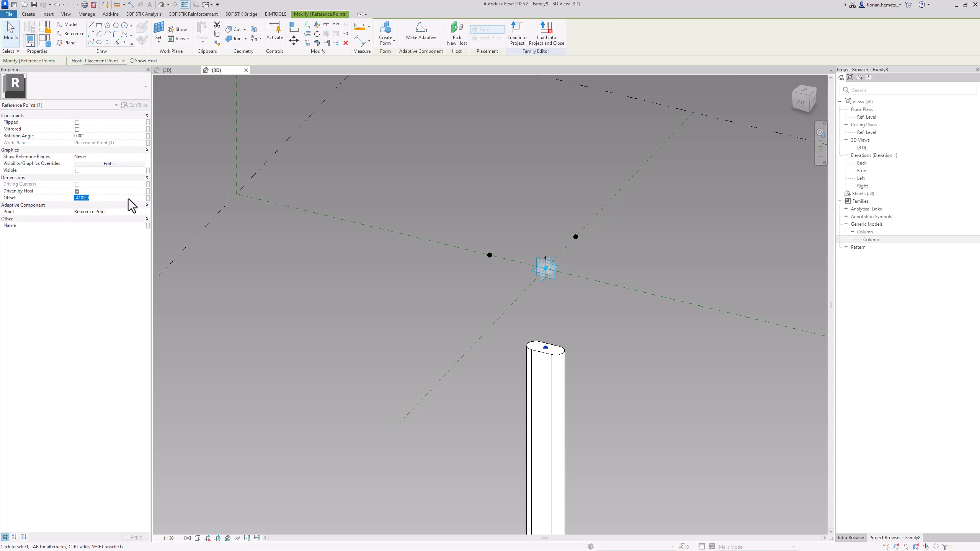
text(-4000)
click(393, 292)
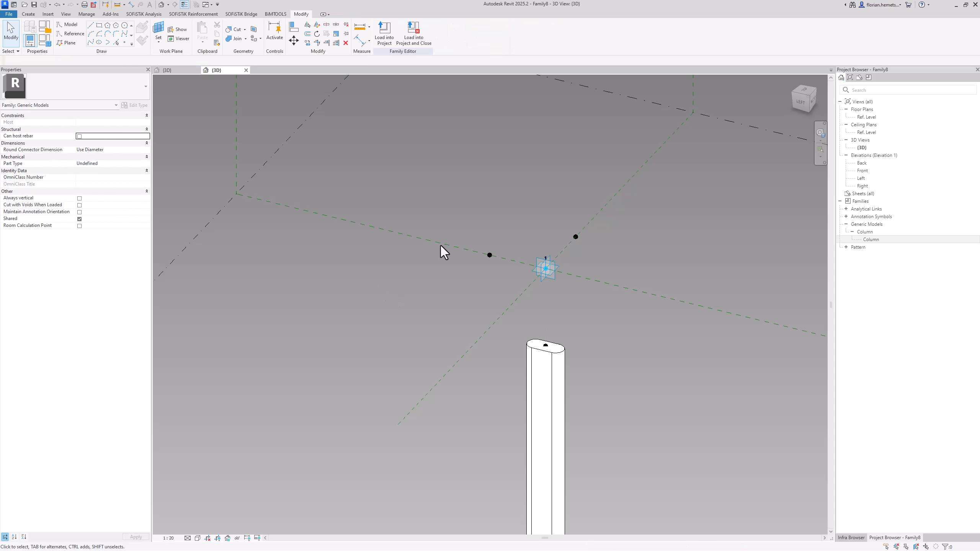
Delete the two reference points offset horizontally from the adaptive point
drag(462, 228, 502, 273)
key(Delete)
drag(549, 216, 600, 255)
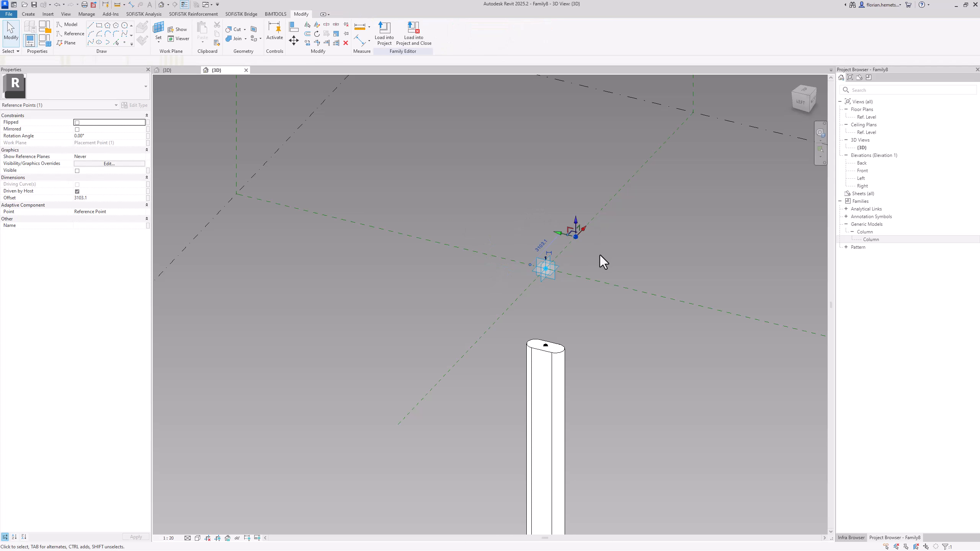
click(600, 255)
Change the offset of the lower reference point that hosts the column
middle_drag(587, 395, 593, 310)
click(581, 302)
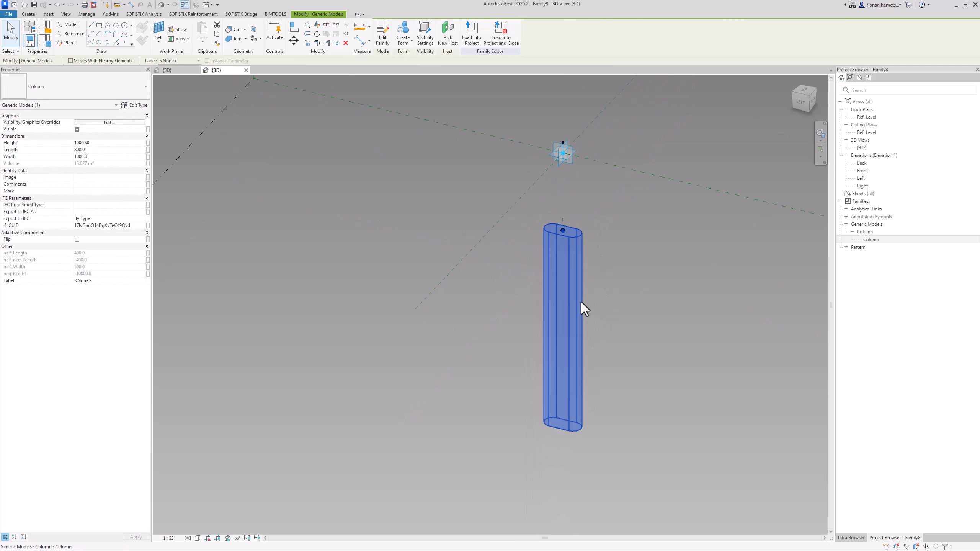
click(607, 300)
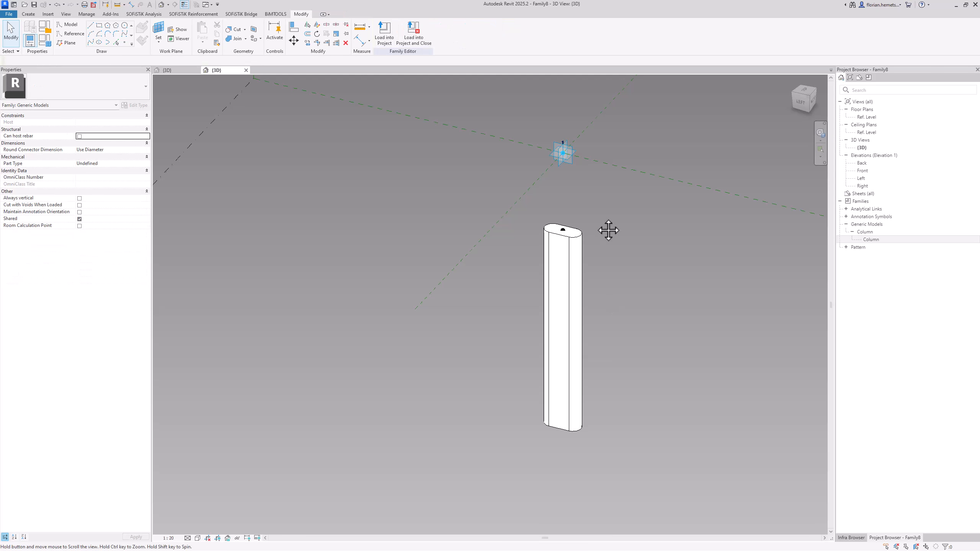
middle_drag(608, 230, 577, 314)
click(532, 314)
click(111, 198)
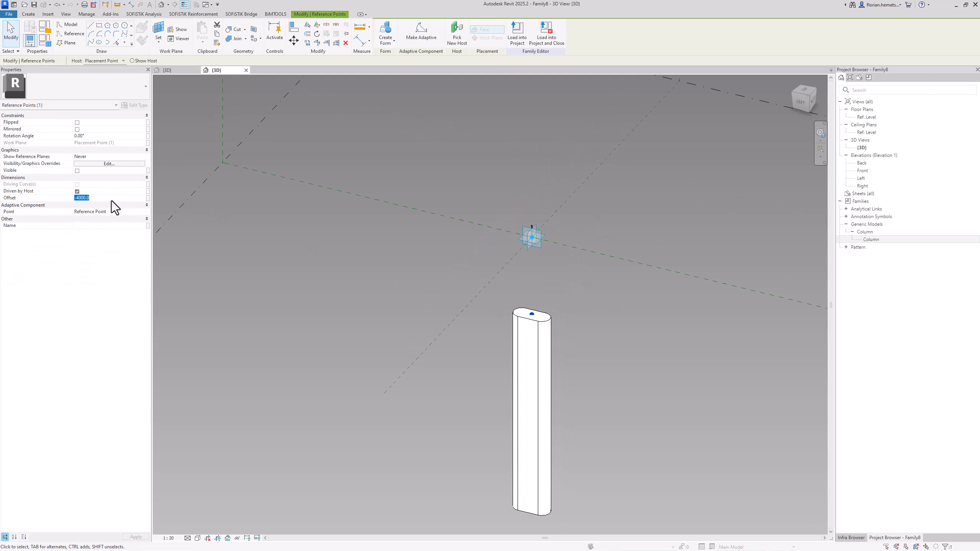
click(77, 198)
text(1)
click(330, 259)
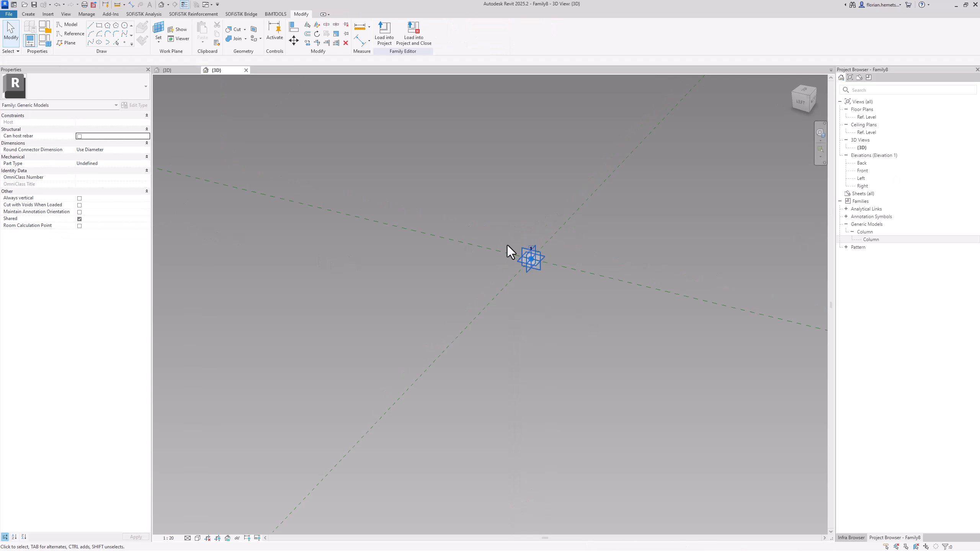
Add an instance length parameter named Length_Columnhead under Dimensions in the family types
click(44, 45)
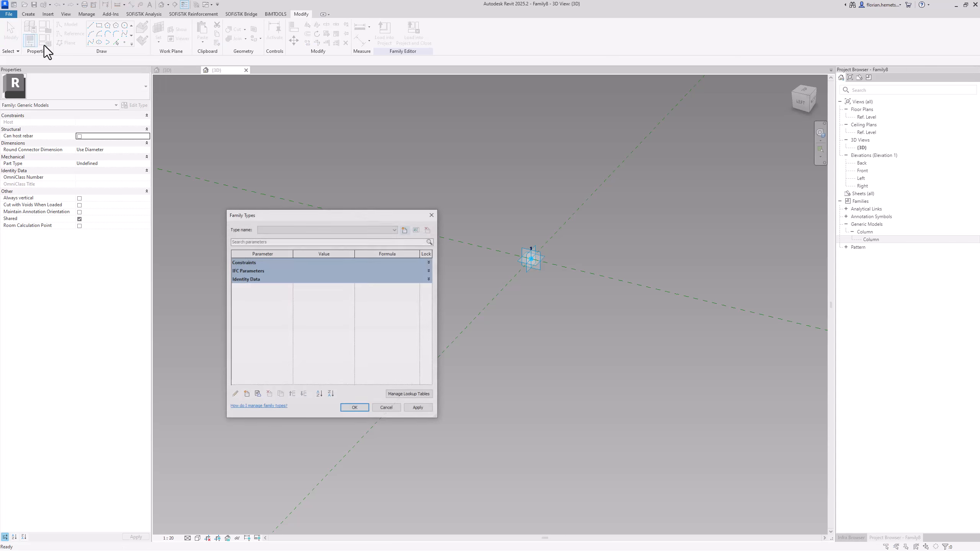
drag(334, 212, 470, 190)
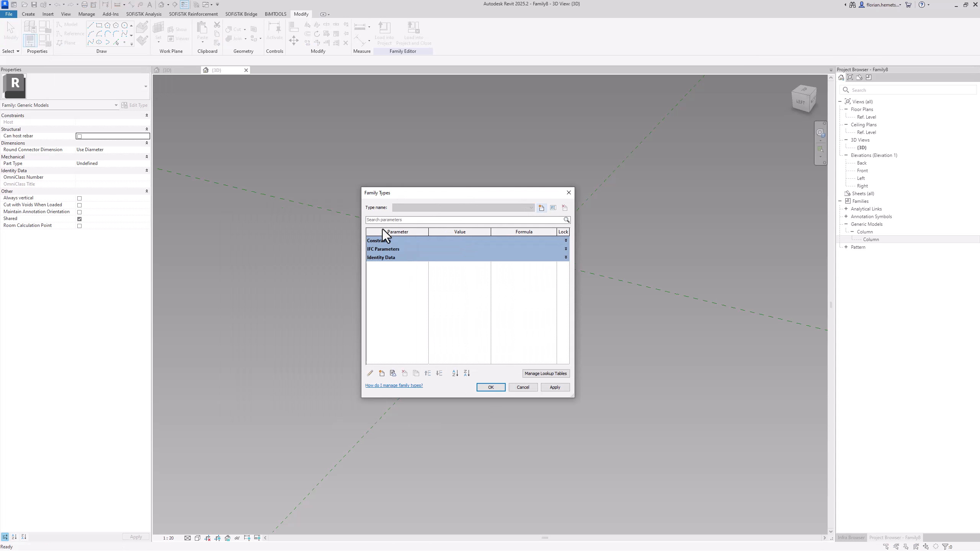
click(382, 374)
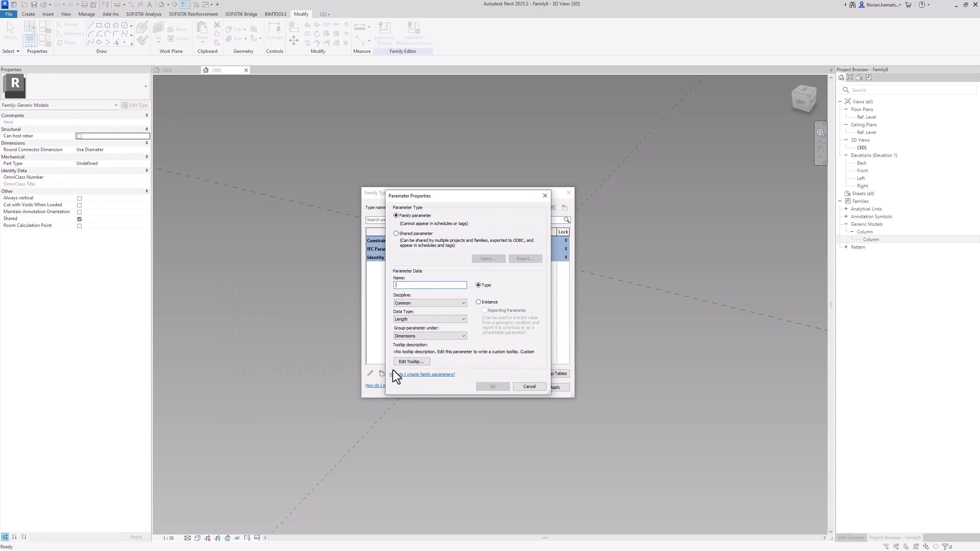
click(482, 303)
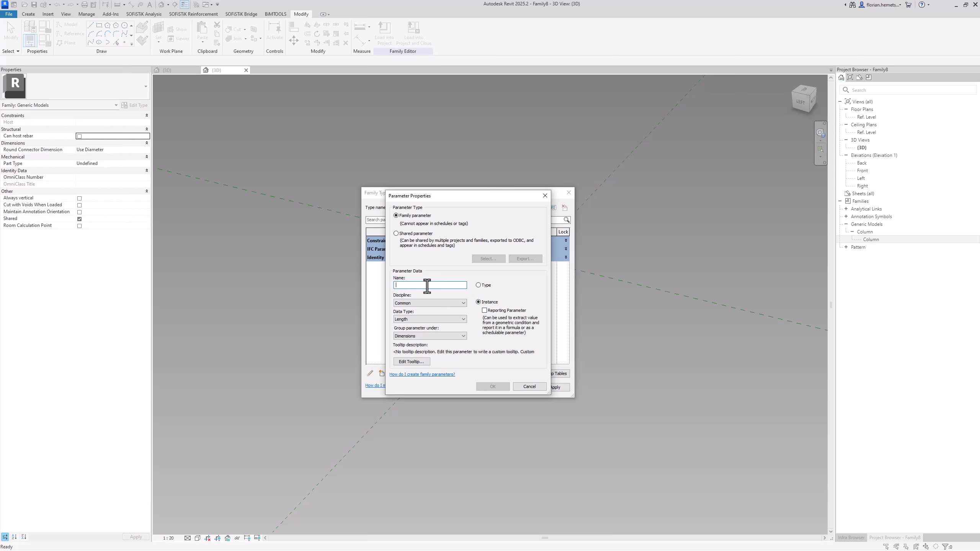
click(427, 286)
text(Length_Columnhead)
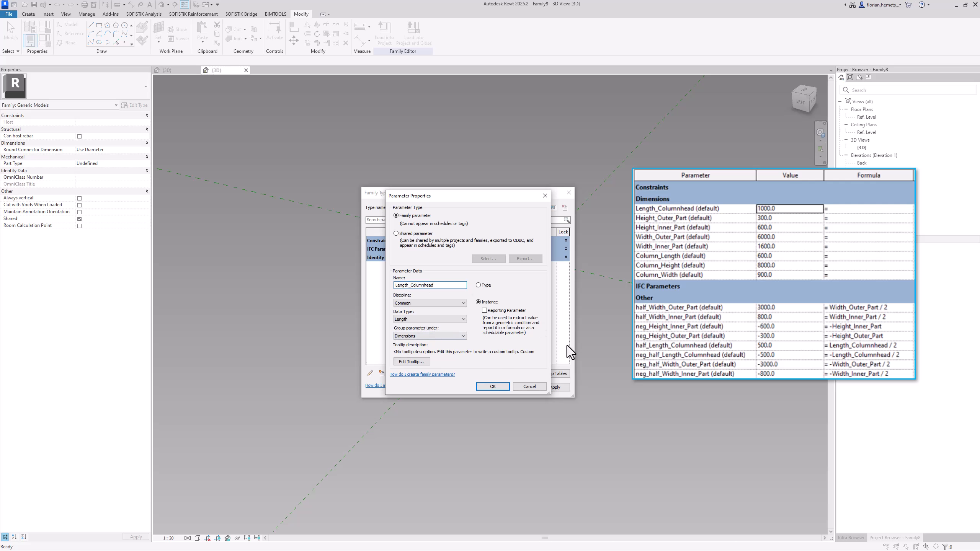
click(505, 387)
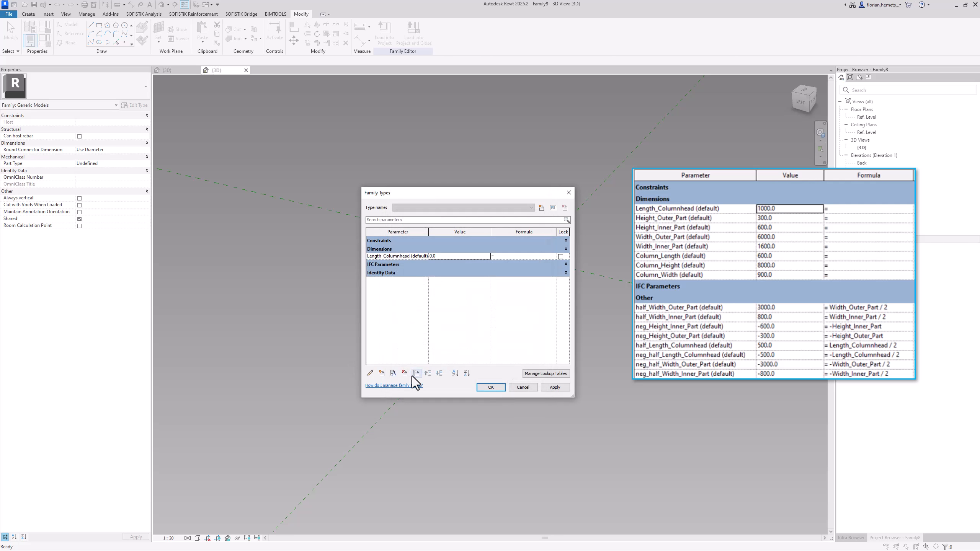
Duplicate the Length_Columnhead parameter as Height_Outer_Part
click(414, 373)
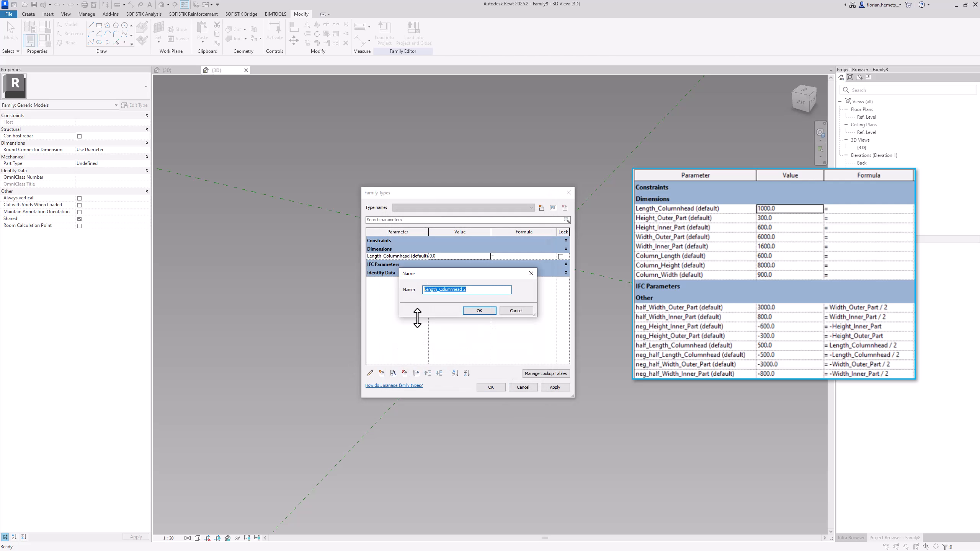
text(Height_Outer_Part)
click(480, 312)
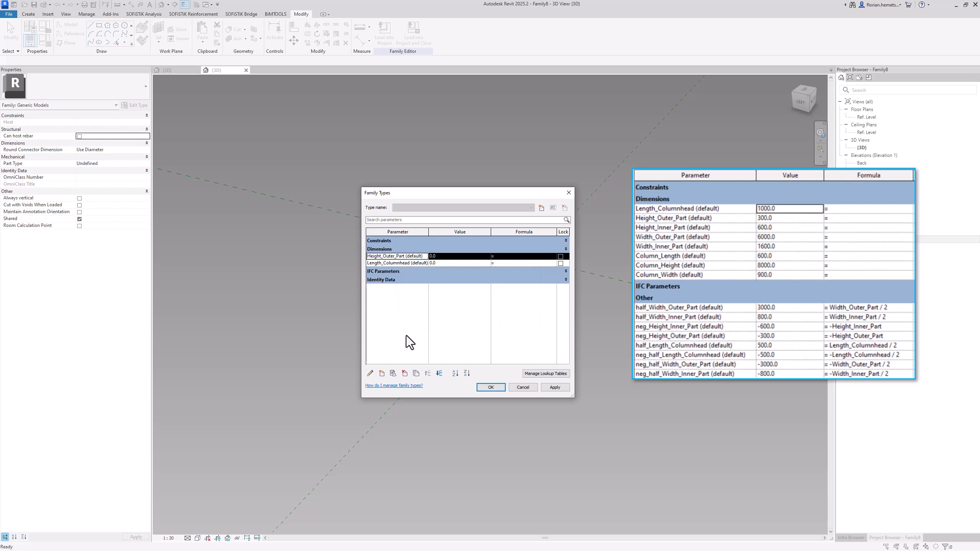
Duplicate the Height_Outer_Part parameter as Height_Inner_Part
click(382, 373)
click(415, 373)
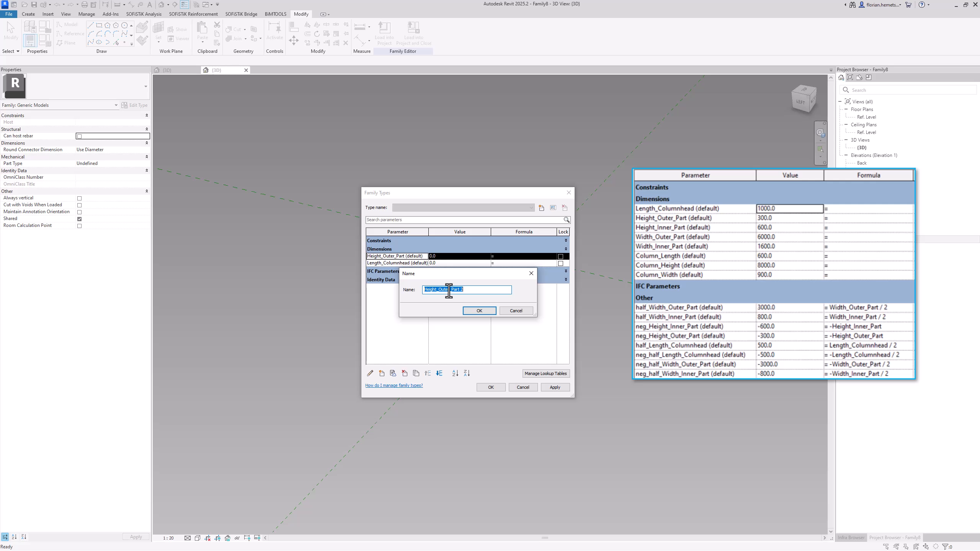
drag(437, 290, 450, 291)
text(Inner)
key(BackSpace)
key(BackSpace)
click(477, 311)
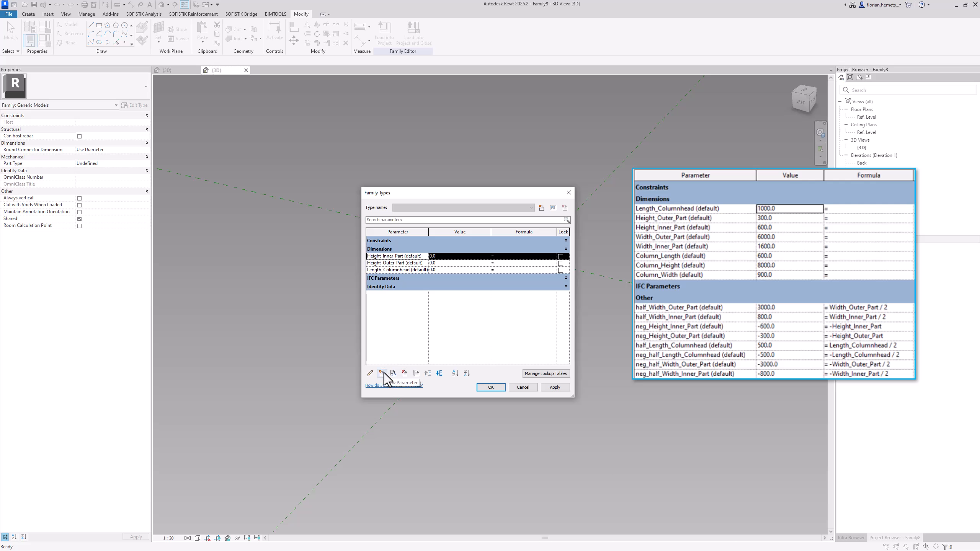
Create the Width_Outer_Part and Width_Inner_Part parameters by duplicating the existing dimension parameters
click(416, 373)
text(Width_Inner_Part)
key(Return)
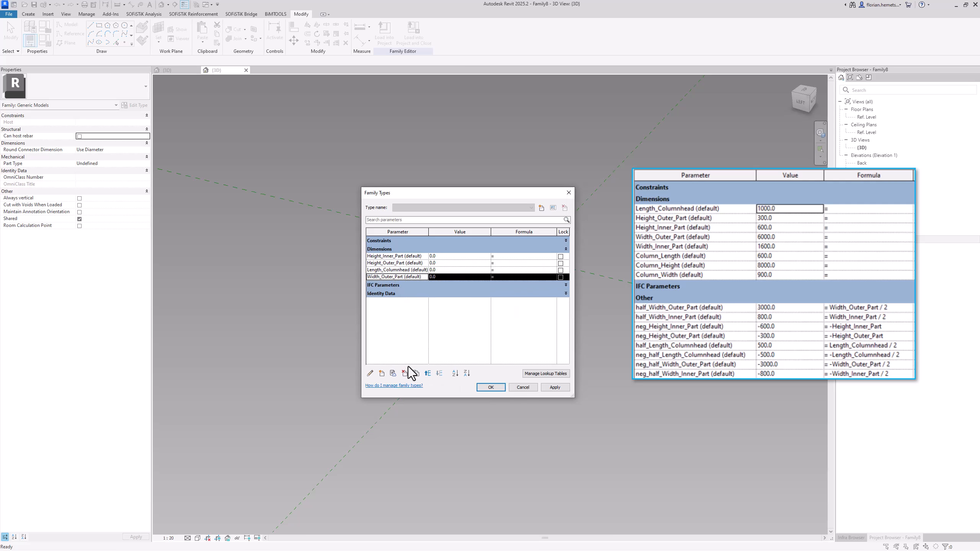
click(416, 372)
text(Width_Outer_Part)
click(473, 310)
Reorder the dimension parameters to Length_Columnhead, Height_Outer_Part, Height_Inner_Part, Width_Outer_Part, Width_Inner_Part
click(382, 270)
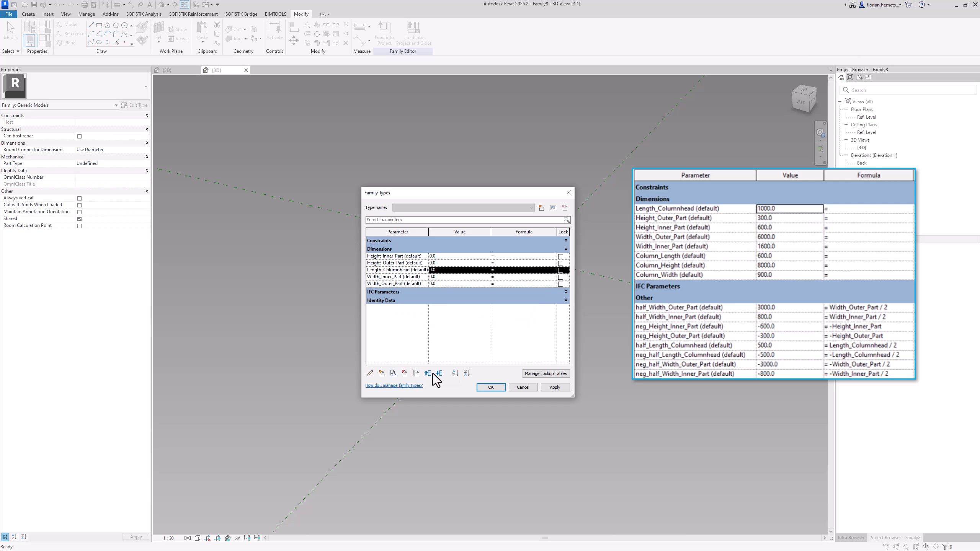
click(430, 374)
click(430, 374)
click(412, 264)
click(439, 373)
click(424, 277)
click(439, 373)
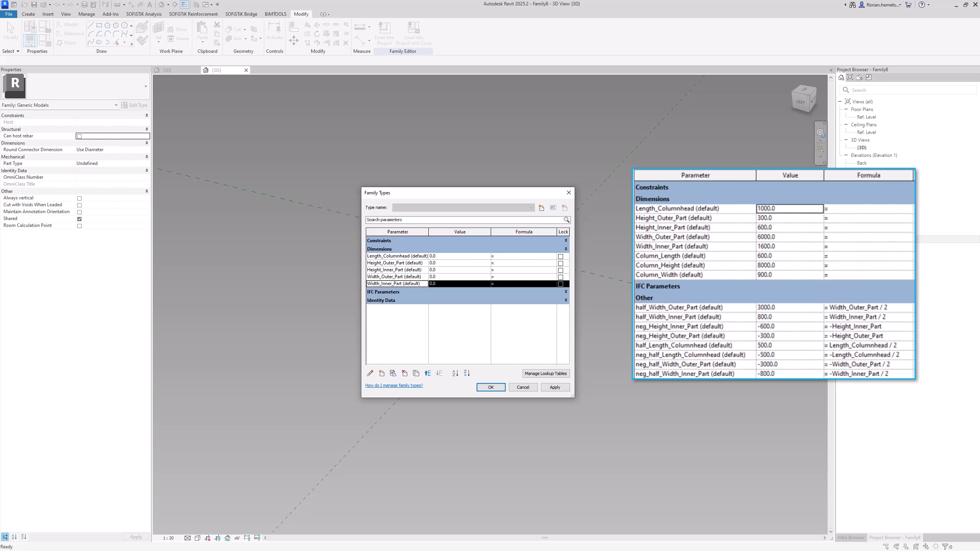
Add an instance length parameter named Column_Length under Dimensions
click(382, 373)
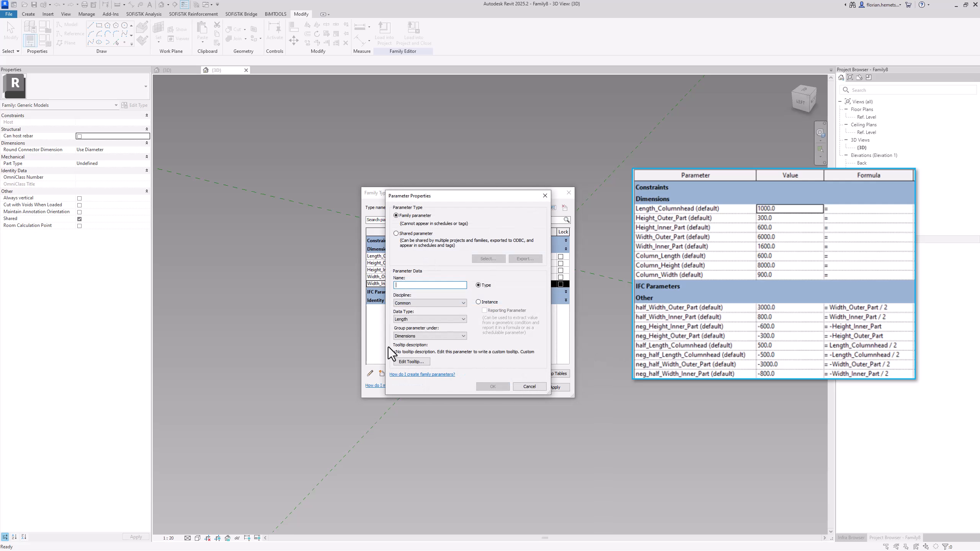
text(Column_Length)
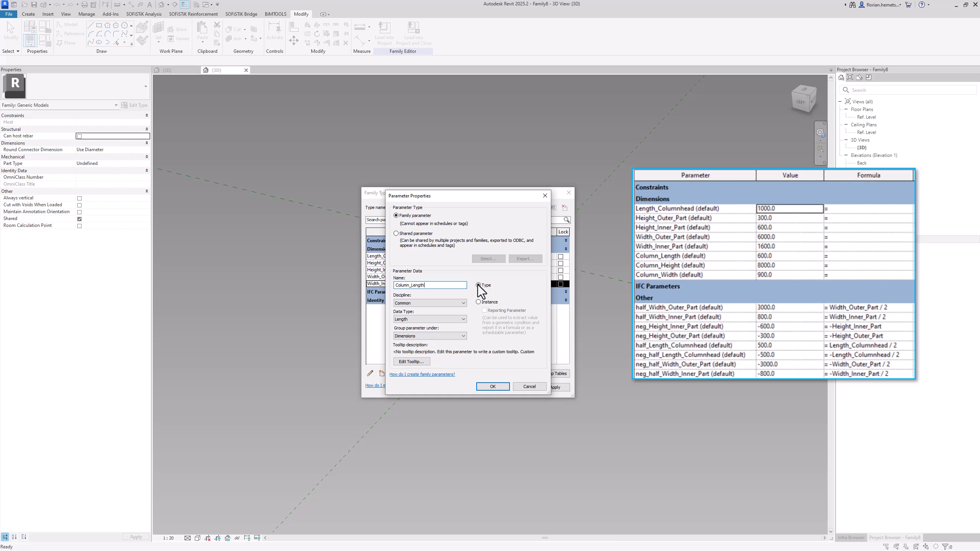
click(480, 303)
click(493, 386)
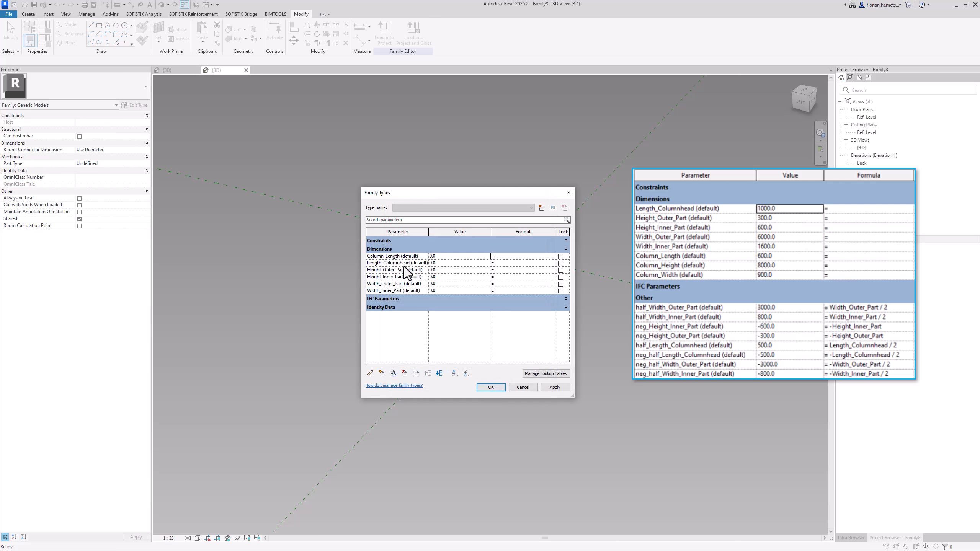
Move Column_Length to the end of the Dimensions group, below Width_Inner_Part
click(417, 257)
click(439, 373)
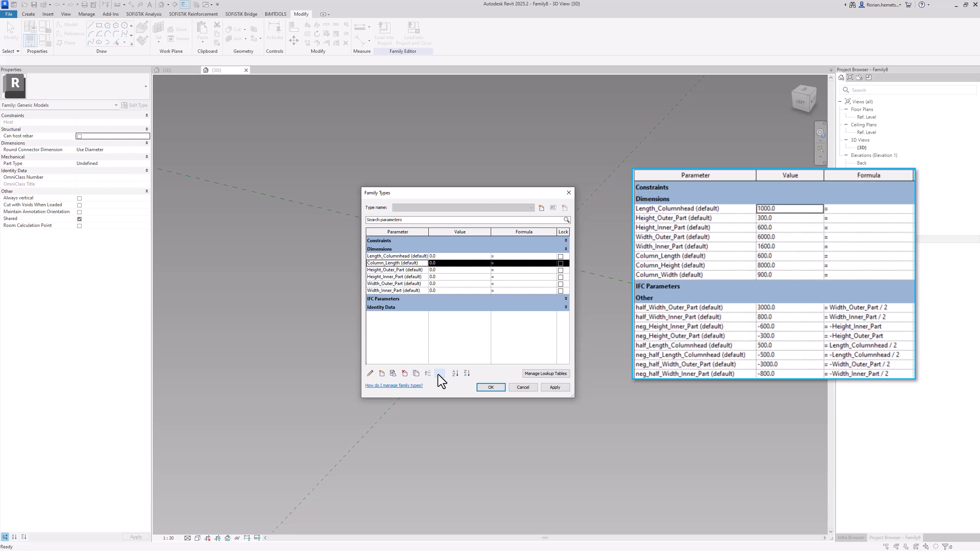
click(439, 373)
click(439, 373)
click(439, 373)
click(439, 373)
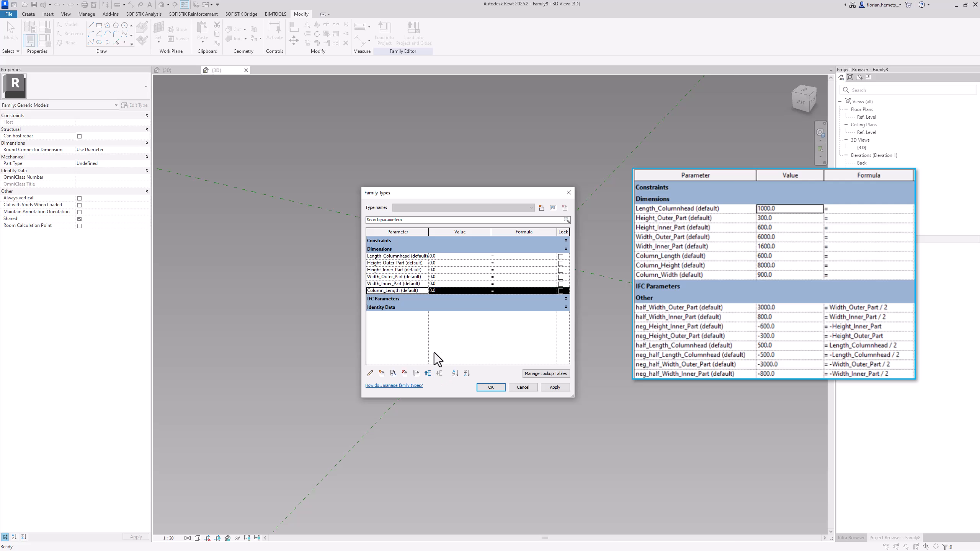
Duplicate the Column_Length parameter as Column_Height
click(416, 373)
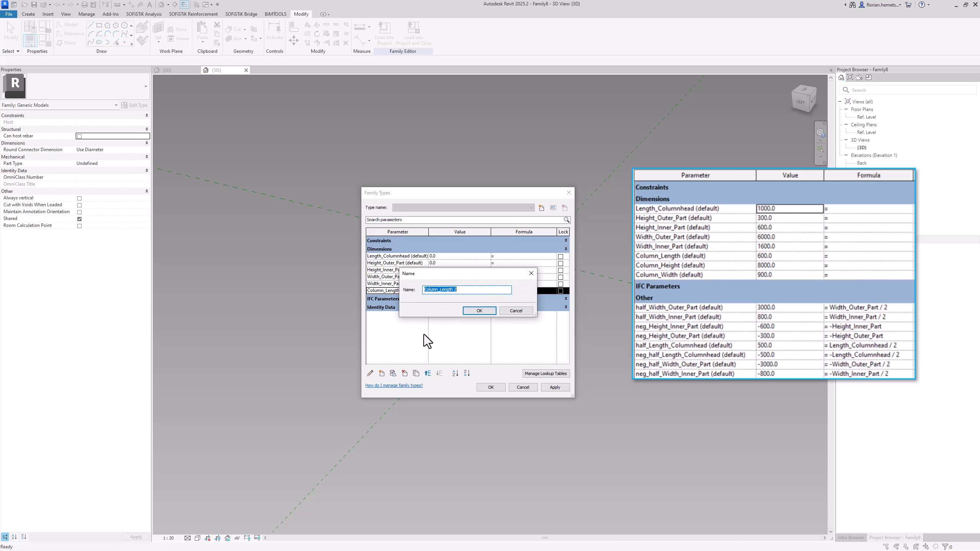
drag(465, 291, 440, 291)
text(Heigh)
click(490, 311)
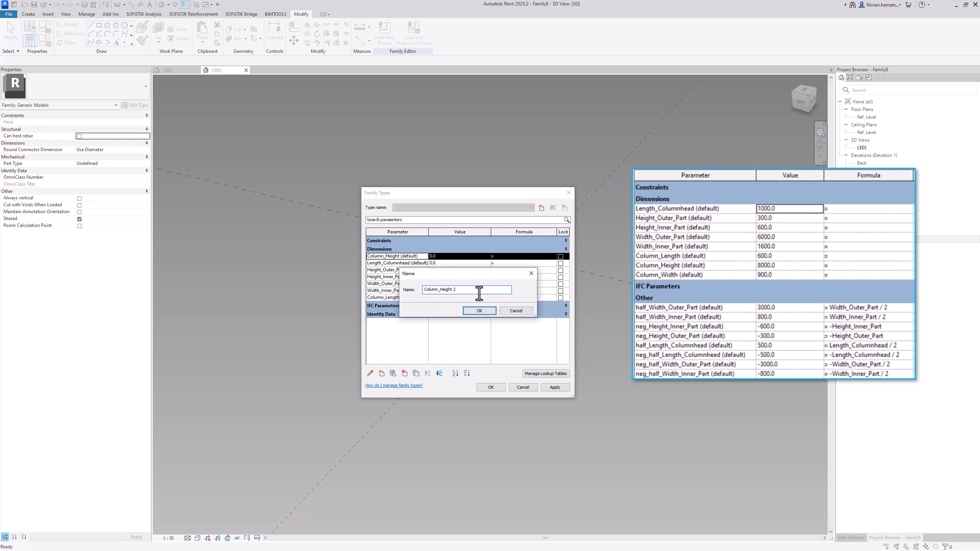
Duplicate the Column_Height parameter as Column_Width
drag(476, 293, 439, 293)
text(Width)
click(485, 313)
Move Column_Width to the end of the Dimensions group, below Column_Length
click(440, 373)
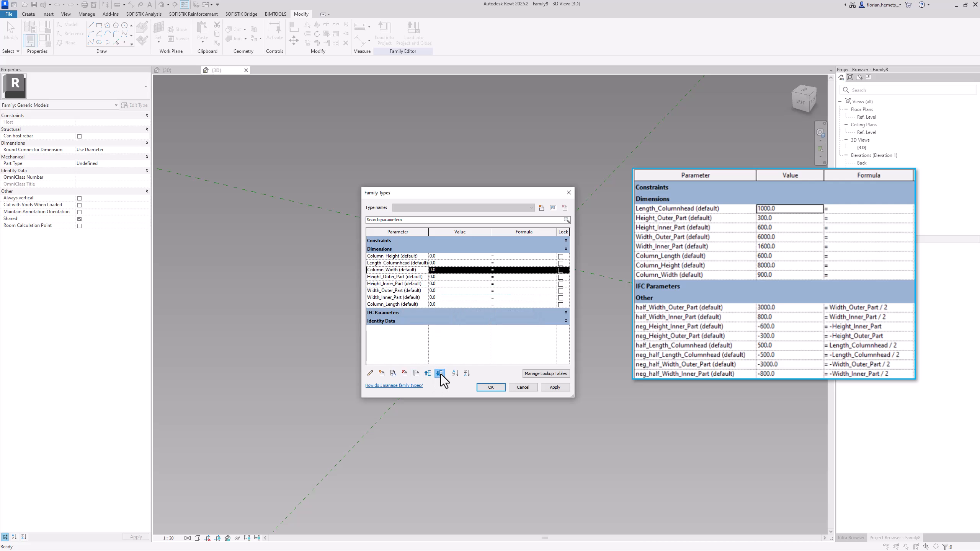
click(441, 373)
click(441, 374)
click(441, 373)
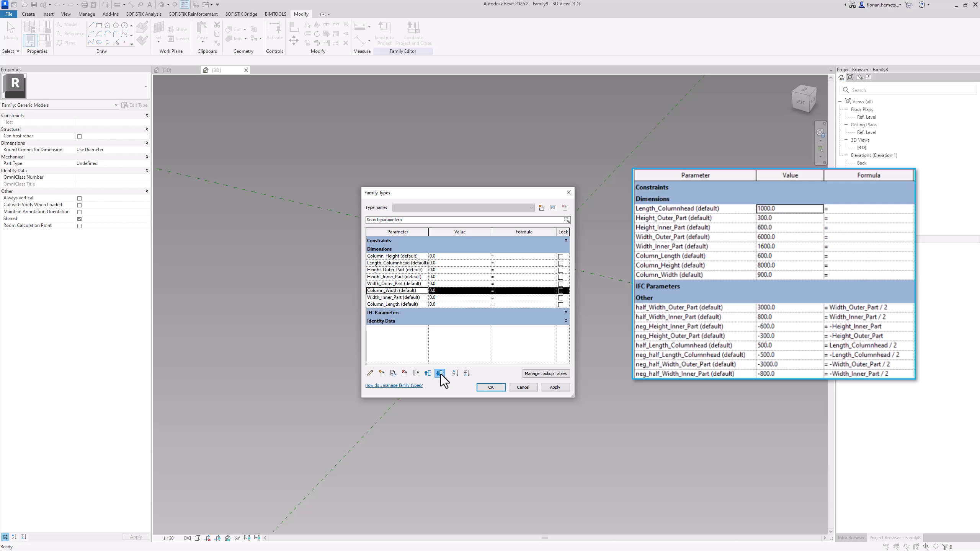
click(441, 373)
click(441, 374)
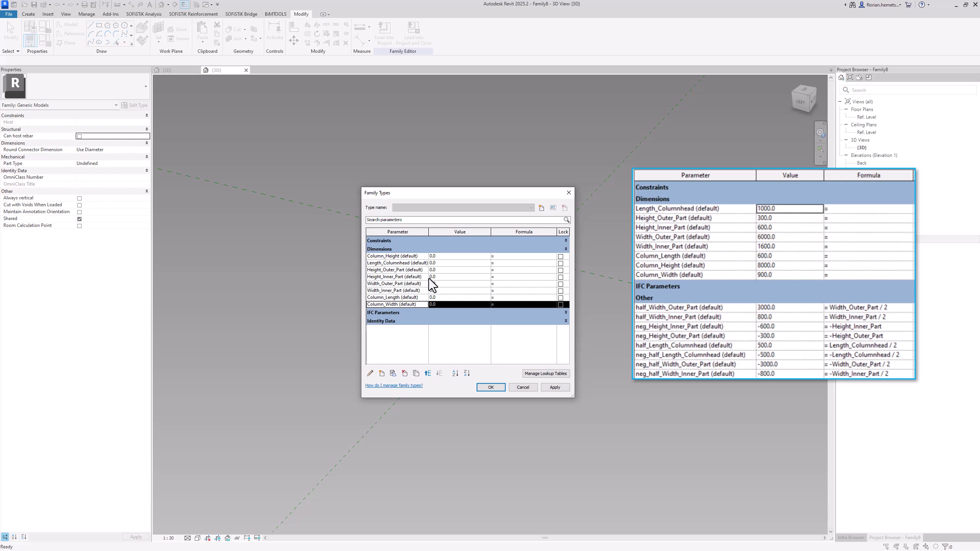
Move Column_Height down the Dimensions group to sit between Column_Length and Column_Width
click(415, 257)
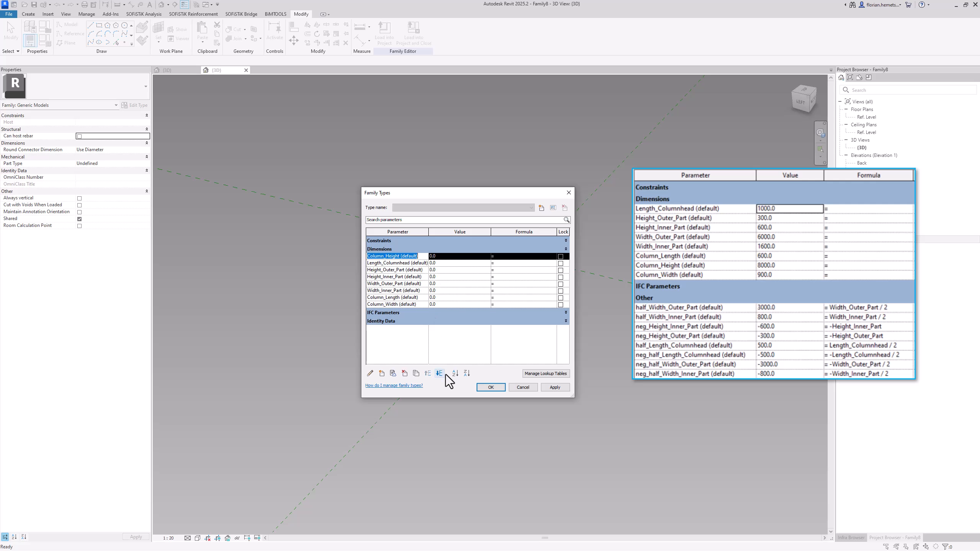
click(441, 373)
click(440, 373)
click(440, 374)
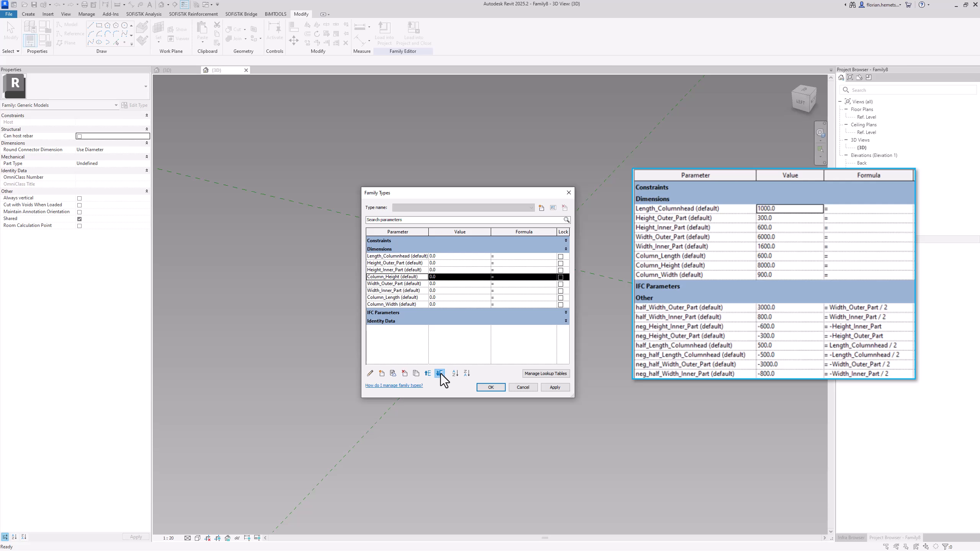
click(440, 373)
click(440, 373)
click(440, 373)
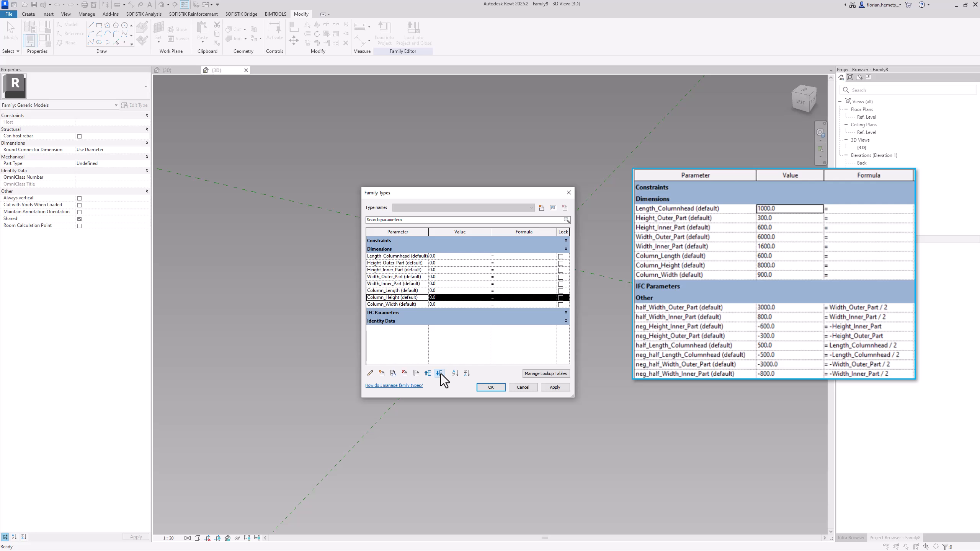
Set Column_Length to 600, Column_Height to 8000 and Column_Width to 900, and apply the family parameter values
click(474, 291)
text(6)
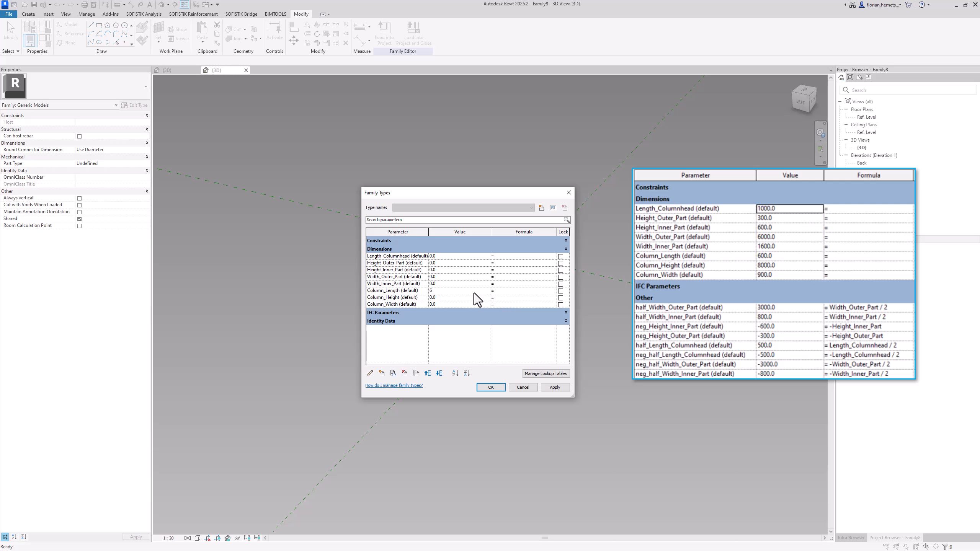
text(00)
click(468, 300)
text(8)
click(464, 305)
text(09)
drag(442, 306, 426, 304)
text(9)
click(490, 387)
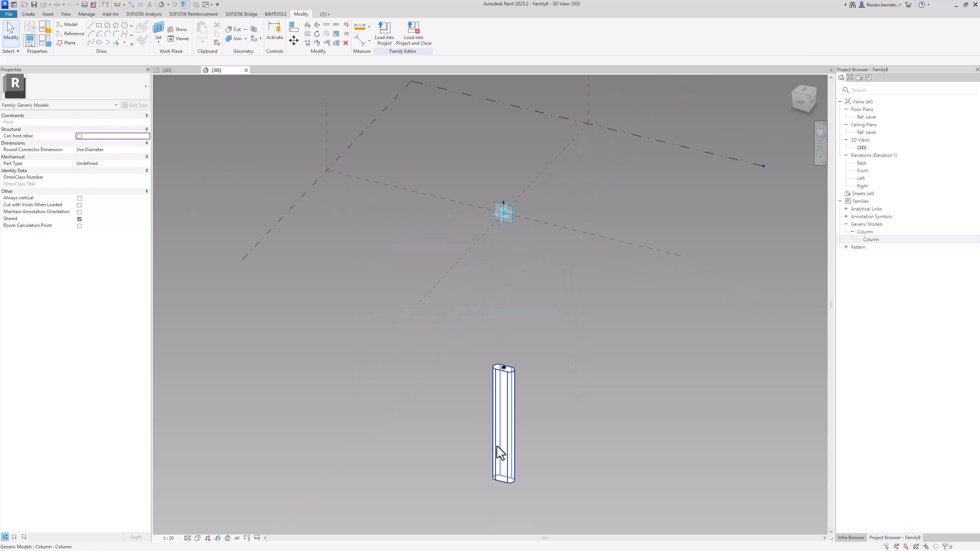
Examine the nested column's Height, Length and Width in its instance properties and source family, and close the source family
scroll(498, 447, up, 3)
click(524, 413)
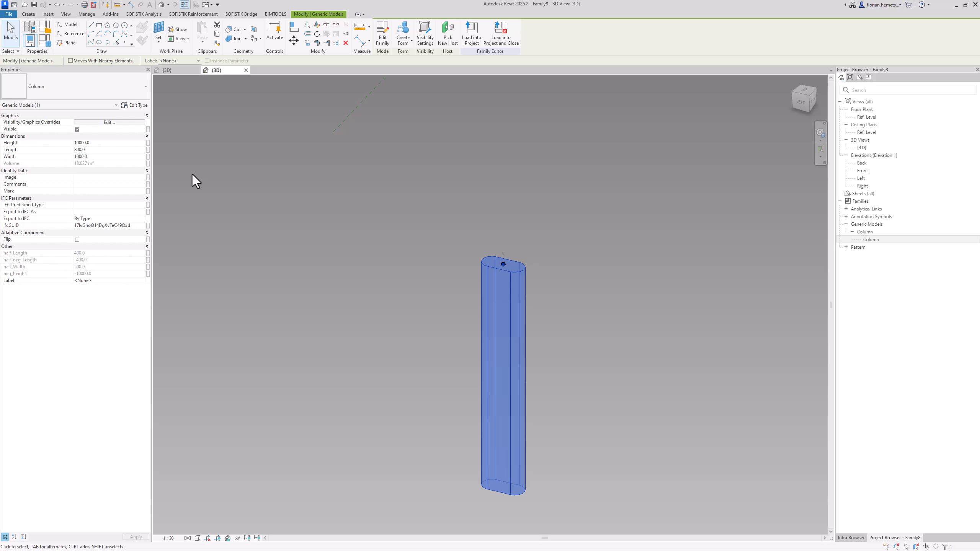
click(95, 143)
click(100, 157)
click(184, 70)
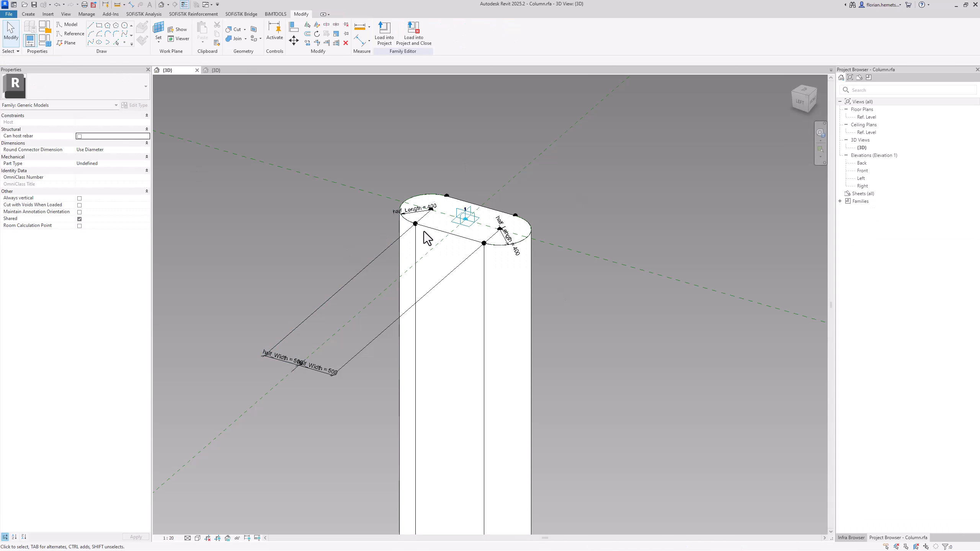
click(43, 44)
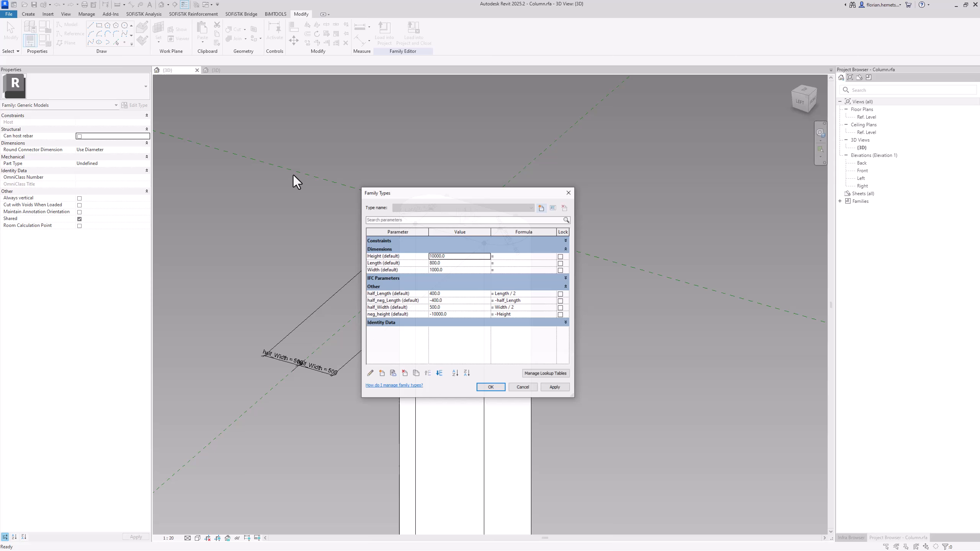
click(381, 263)
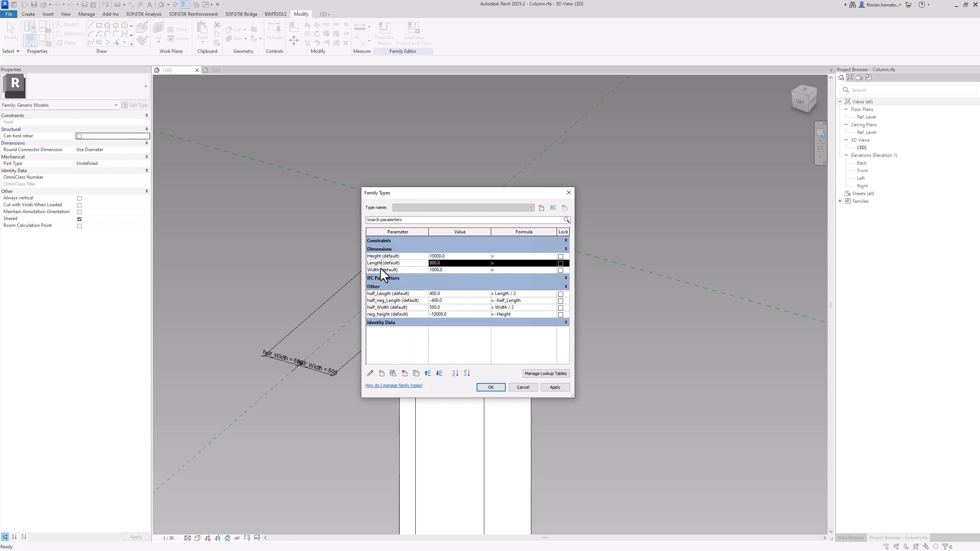
click(519, 387)
click(196, 71)
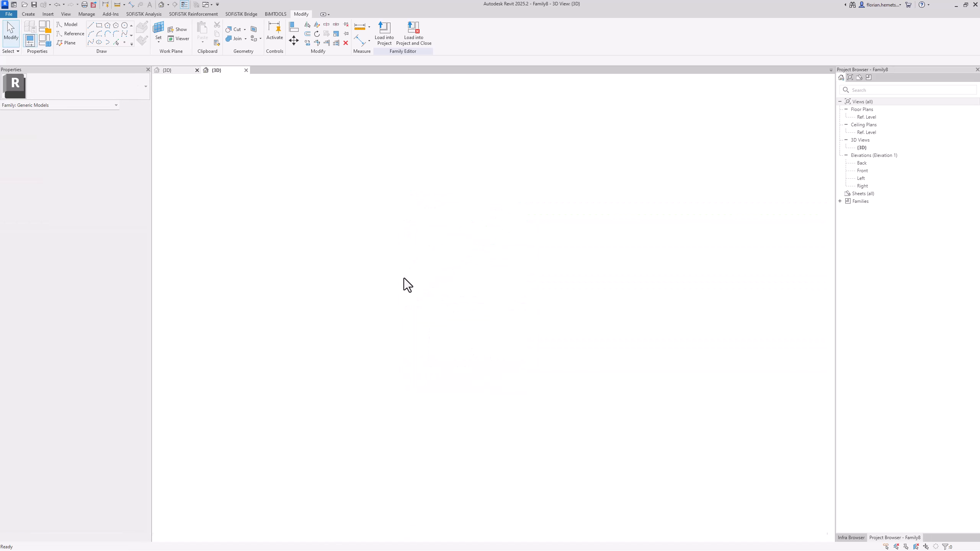
Compare the nested column's dimension properties with the host family's Column_Length, Column_Height and Column_Width parameters
scroll(464, 356, down, 3)
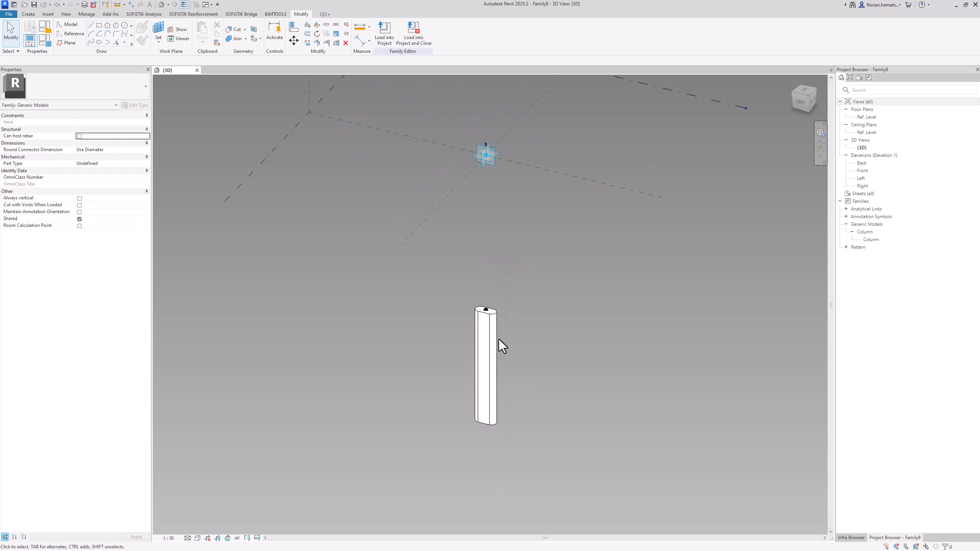
click(498, 337)
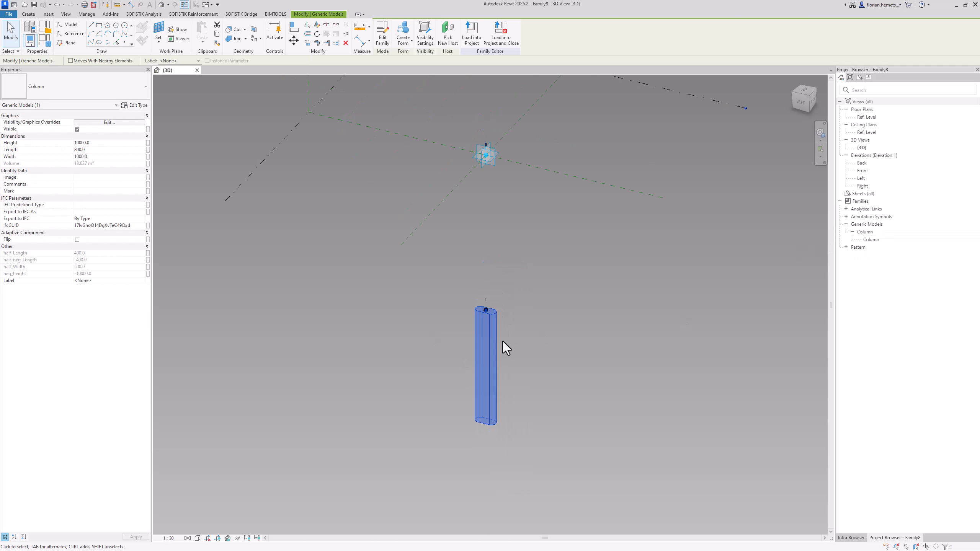
scroll(502, 341, up, 2)
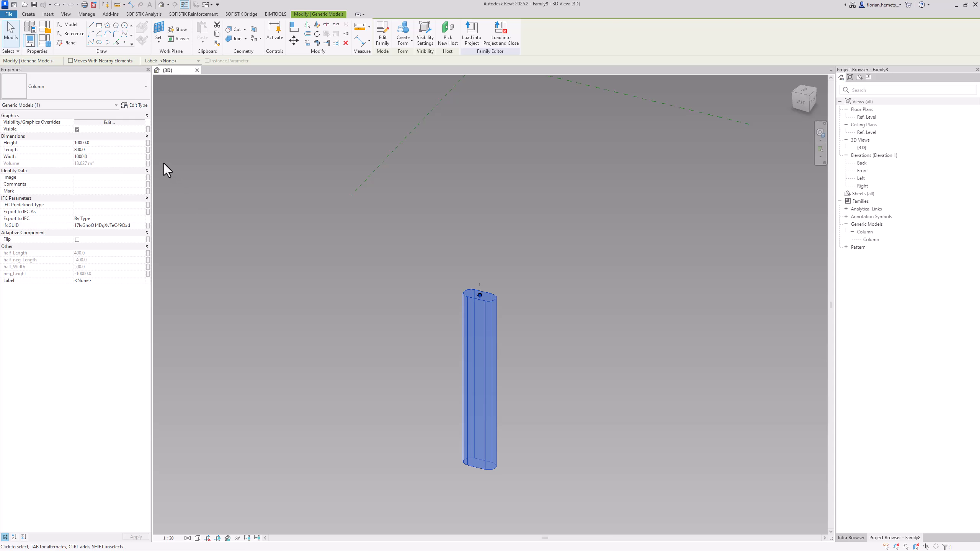
middle_drag(413, 322, 433, 384)
click(51, 45)
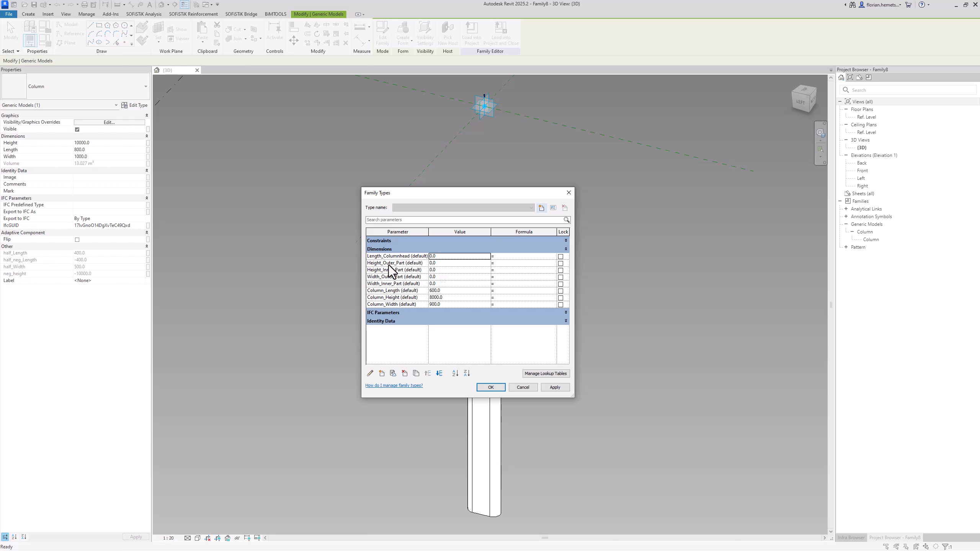
click(389, 291)
click(393, 298)
click(395, 307)
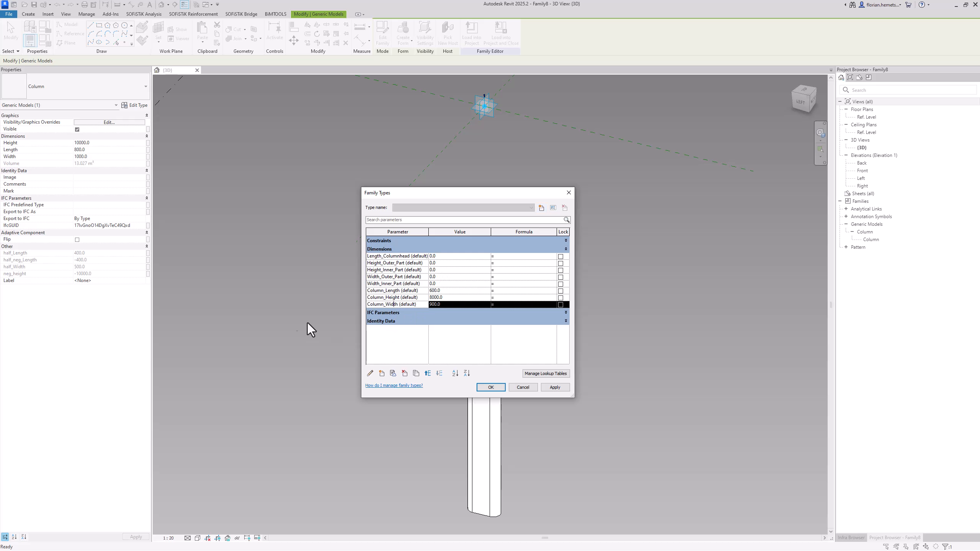
key(Escape)
key(Escape)
key(Escape)
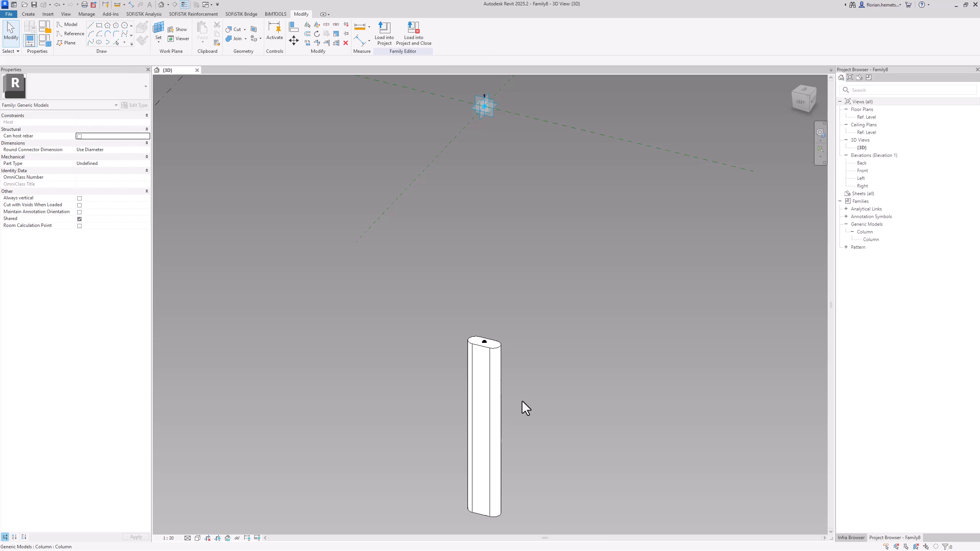
Associate the nested column's Height with the family parameter Column_Height
click(493, 394)
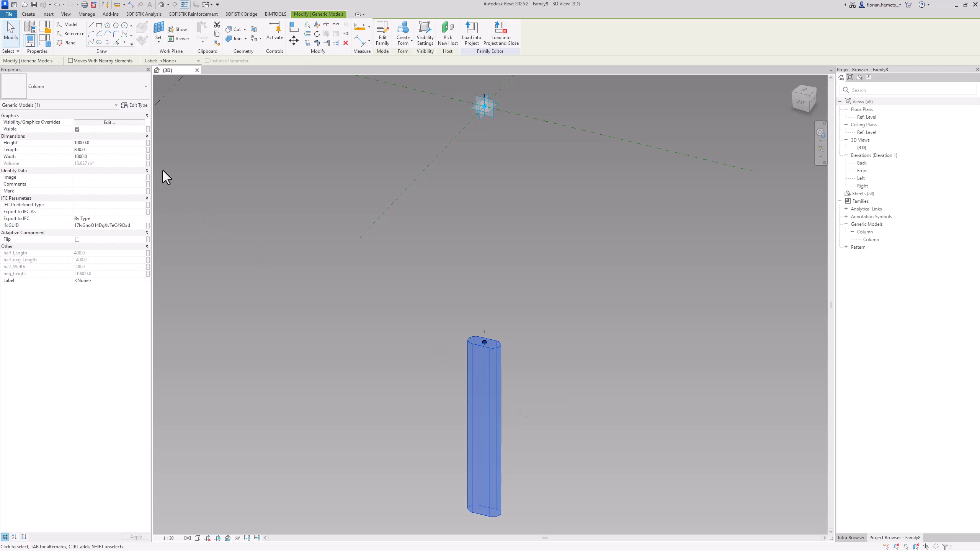
click(147, 143)
click(459, 255)
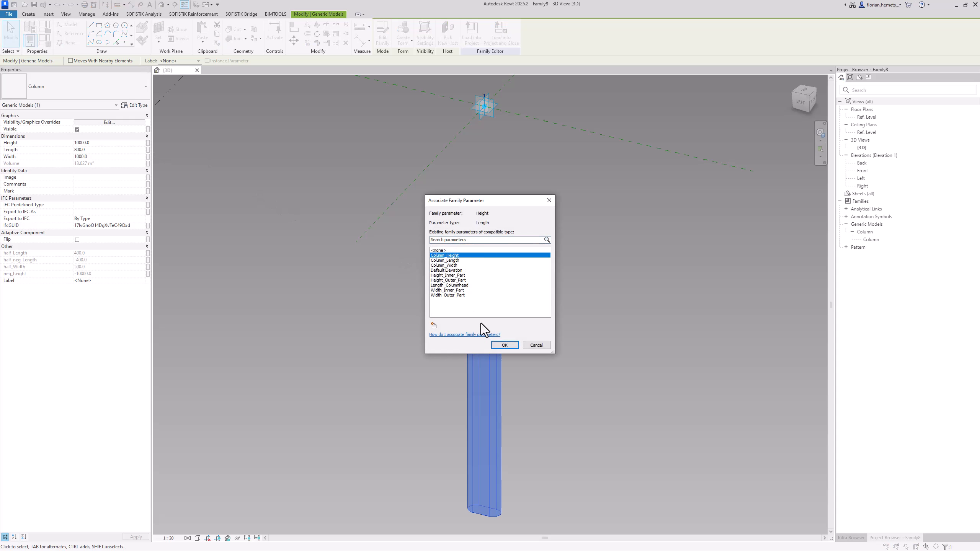
click(503, 346)
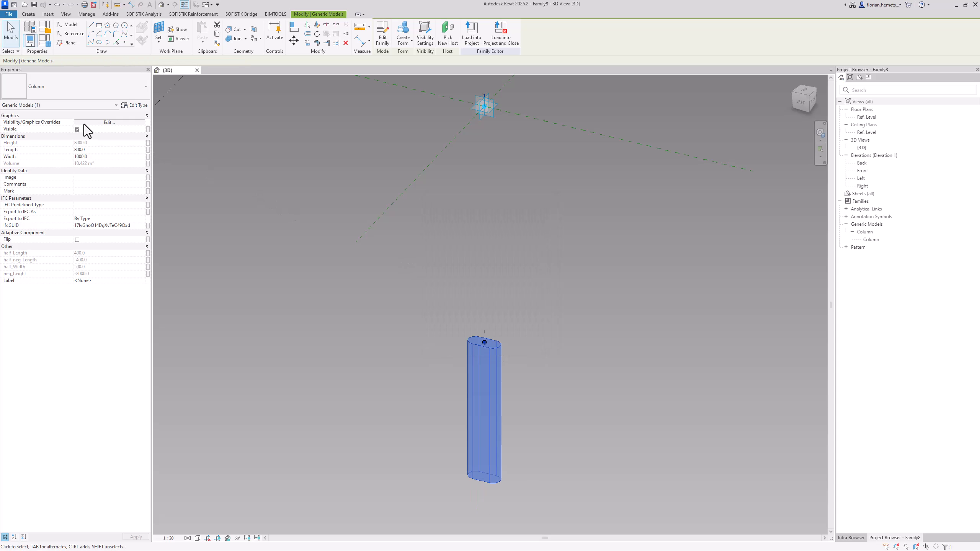
Associate the nested column's Length with the family parameter Column_Length
click(149, 150)
click(457, 261)
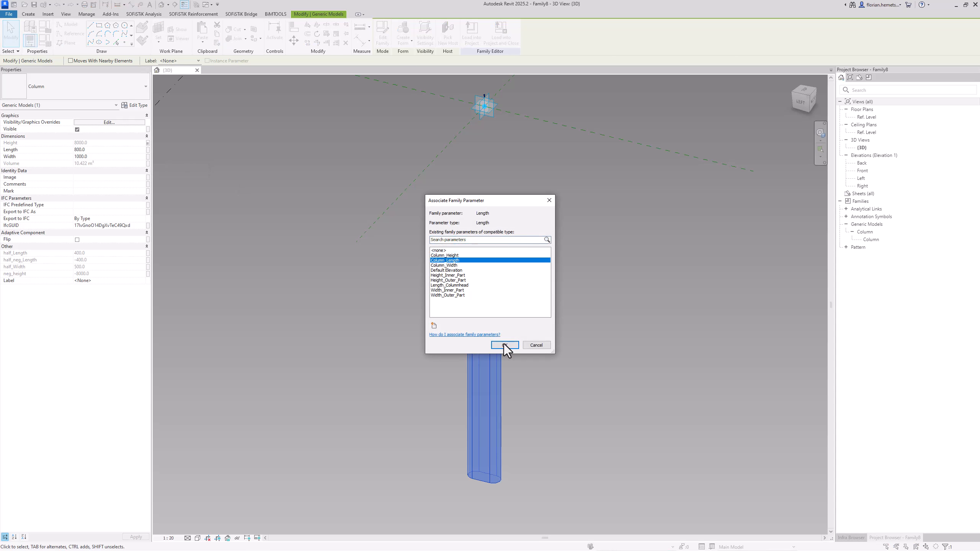
click(503, 346)
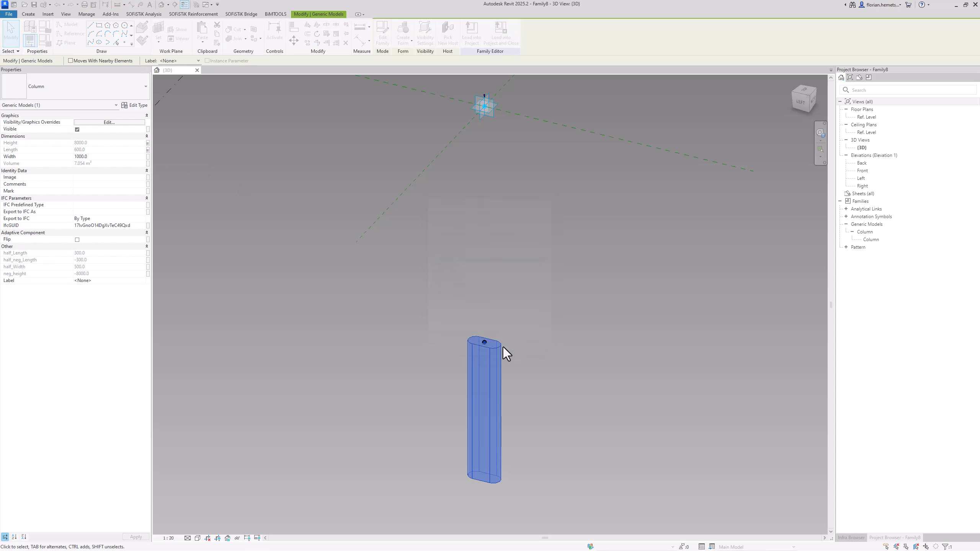
Associate the nested column's Width with the family parameter Column_Width and deselect the column
click(148, 156)
click(447, 265)
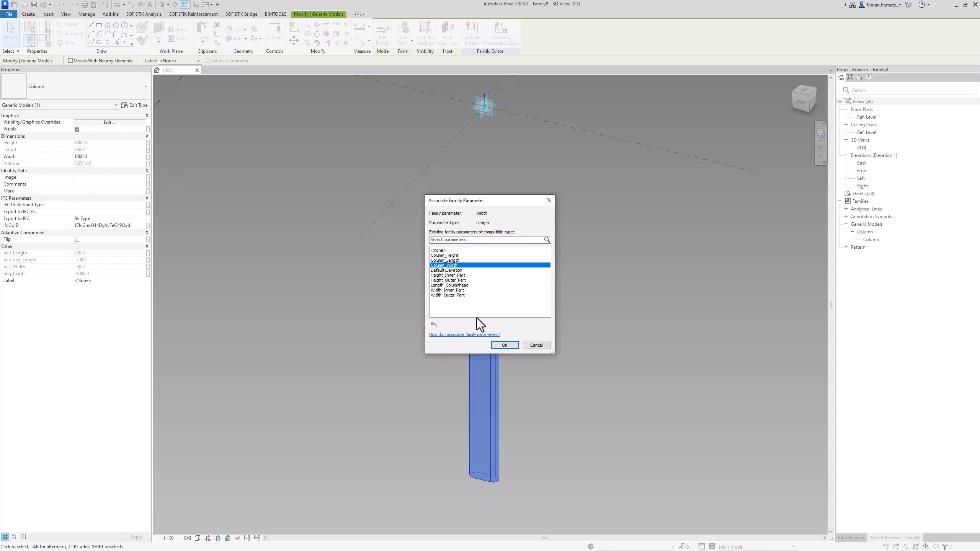
click(503, 346)
click(568, 425)
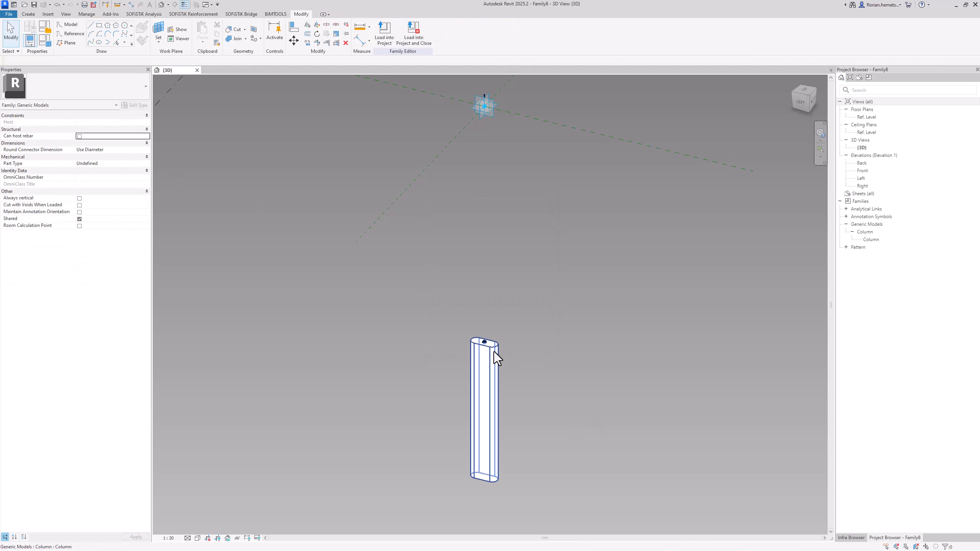
click(534, 384)
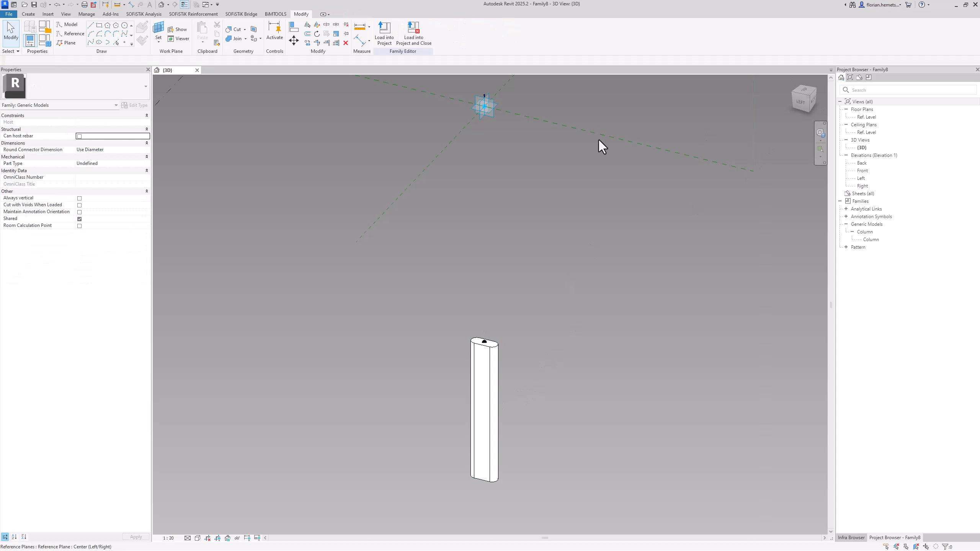
Set Length_Columnhead to 1000, Height_Outer_Part to 300, Height_Inner_Part to 600, Width_Outer_Part to 6000 and Width_Inner_Part to 1600 in the family parameters
middle_drag(599, 145, 597, 333)
scroll(517, 247, up, 3)
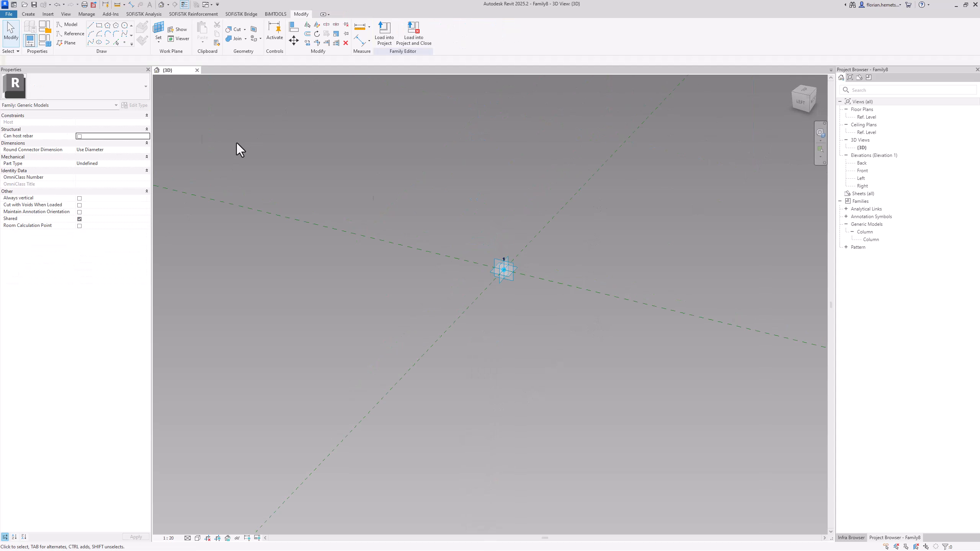
click(45, 40)
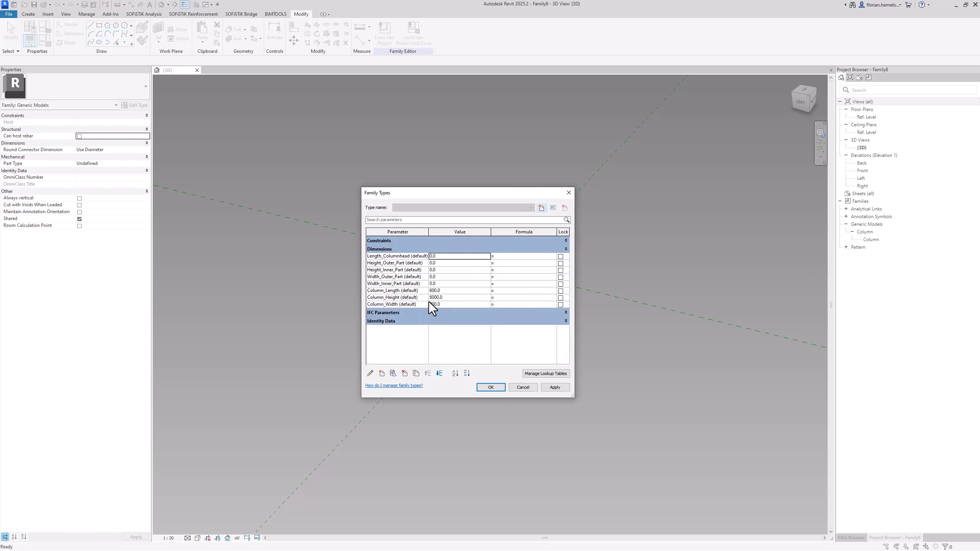
click(422, 277)
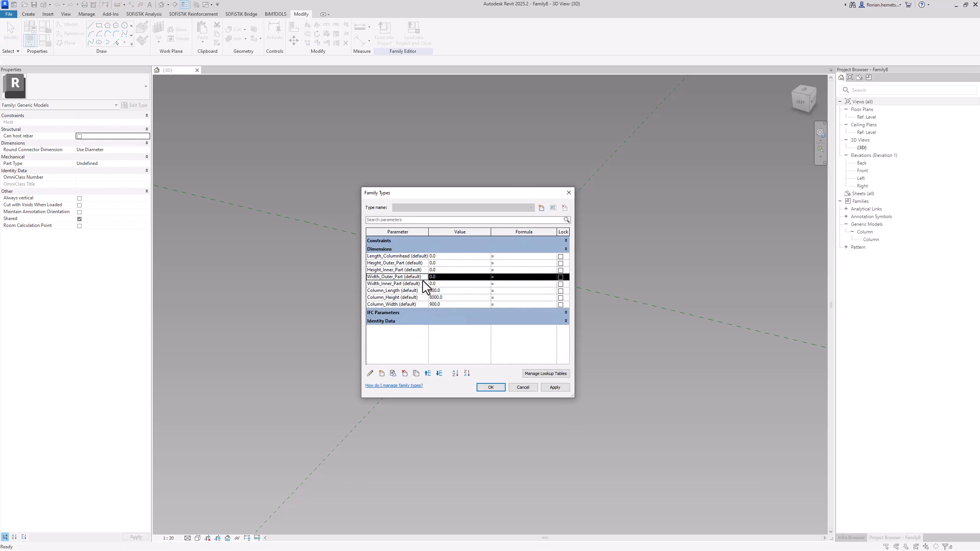
click(452, 257)
text(1)
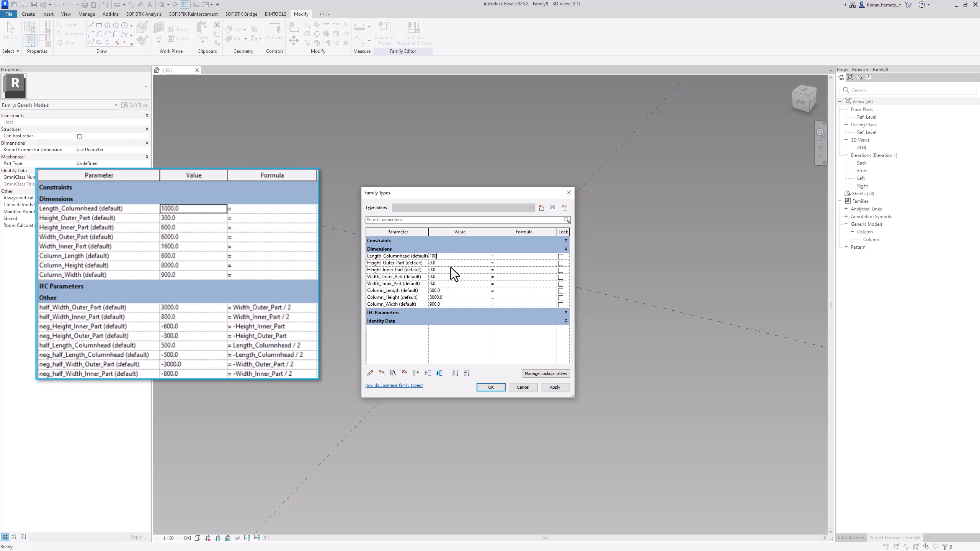
text(000)
key(Return)
text(300)
key(Return)
text(60)
key(Return)
key(Return)
click(431, 276)
click(443, 285)
Create an instance length parameter named half_width_outer_Part, grouped under Other
click(381, 374)
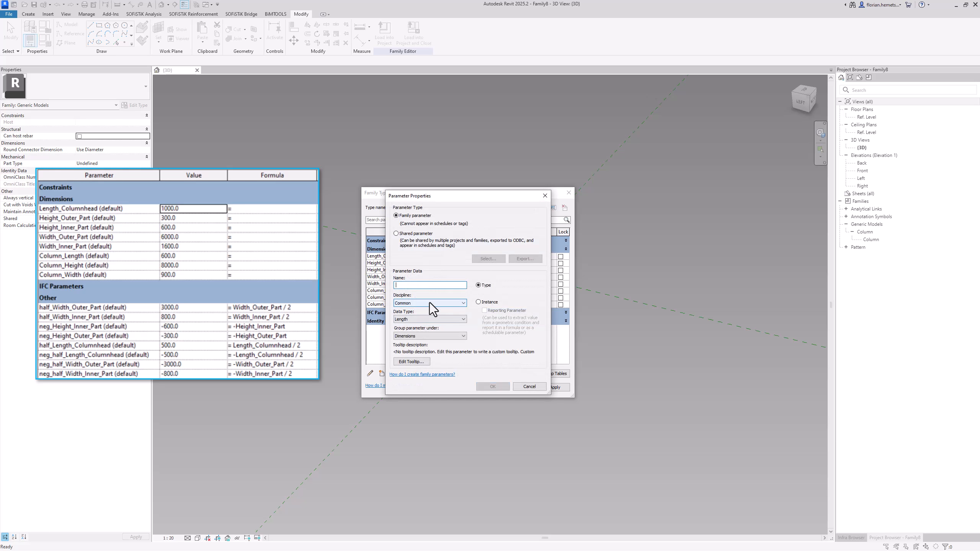
text(half_width_outer_Part)
click(479, 302)
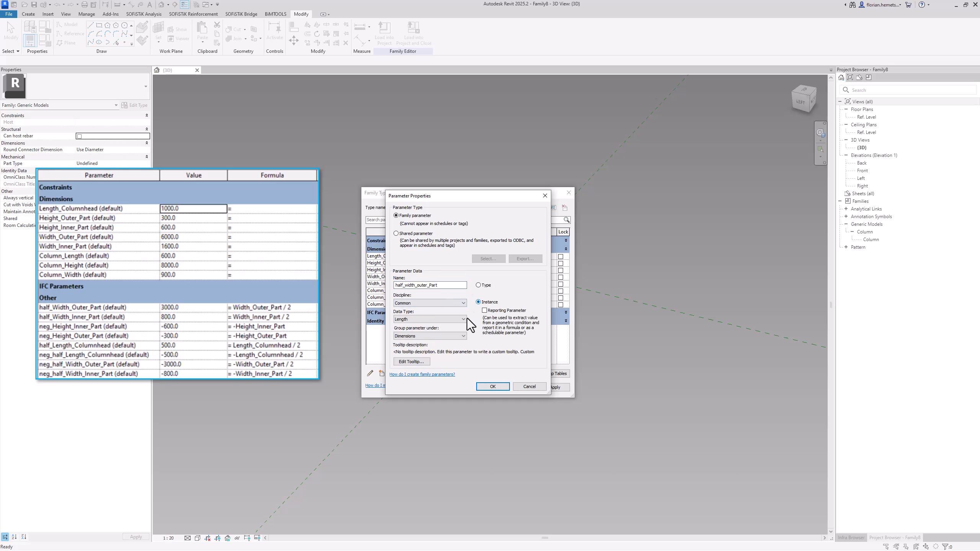
click(438, 334)
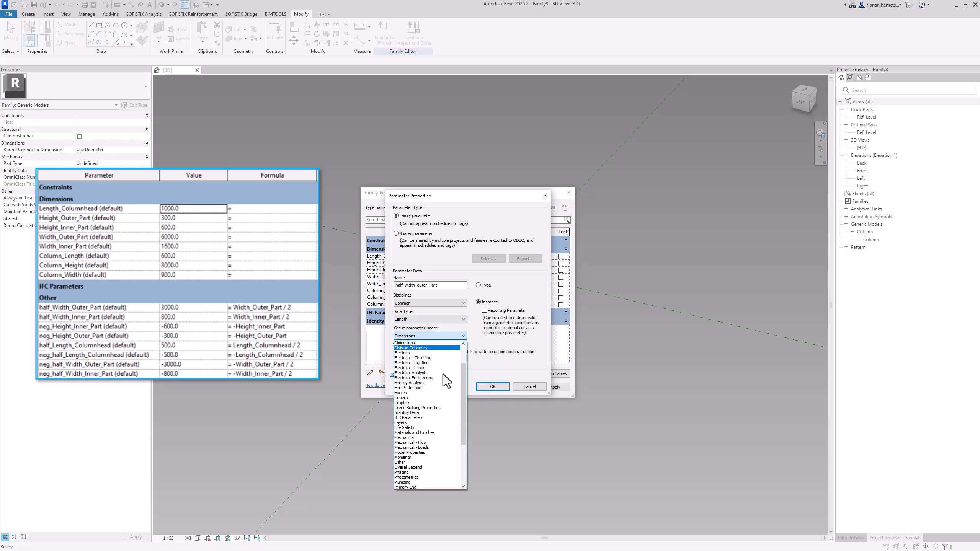
click(424, 463)
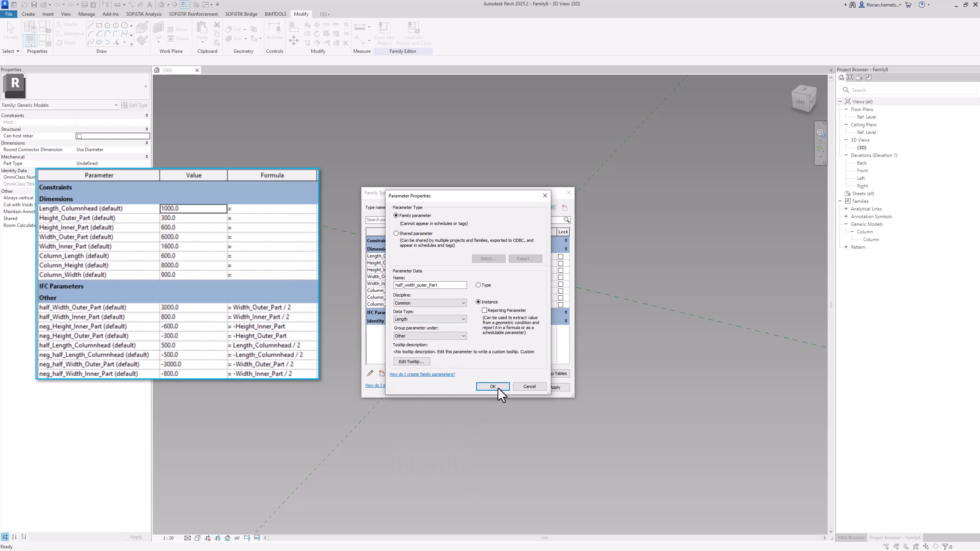
click(494, 387)
Give half_width_outer_Part the formula Width_Outer_Part / 2
drag(401, 277, 367, 277)
click(517, 328)
text(Width_Outer_Part)
text(/ 2)
Duplicate the half_width_outer_Part parameter as half_width_Inner_Part
click(397, 328)
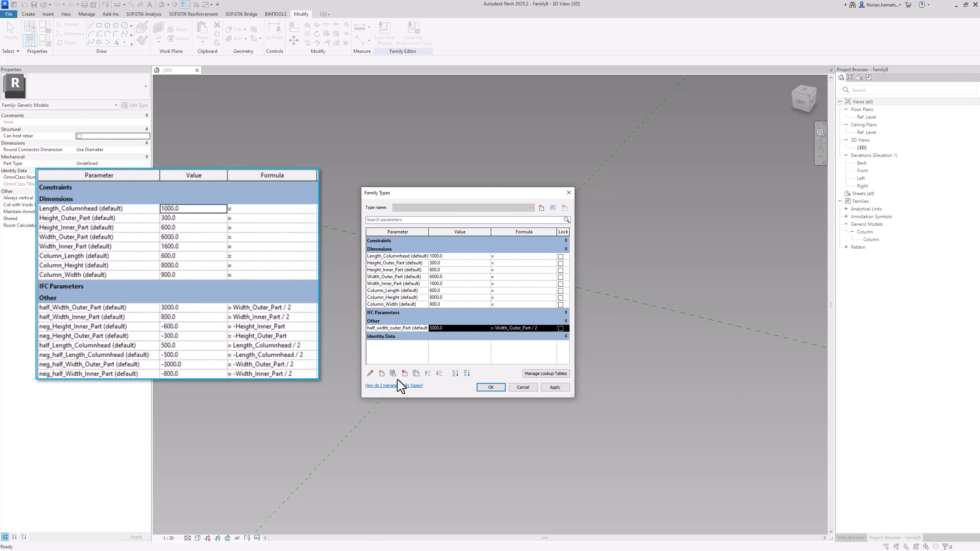
click(415, 373)
click(455, 289)
key(BackSpace)
key(BackSpace)
key(BackSpace)
key(BackSpace)
text(Inne)
key(End)
key(BackSpace)
key(BackSpace)
click(476, 311)
Duplicate the half_width_Inner_Part parameter as neg_Height_inner_Part
click(410, 335)
click(415, 374)
text(neg_)
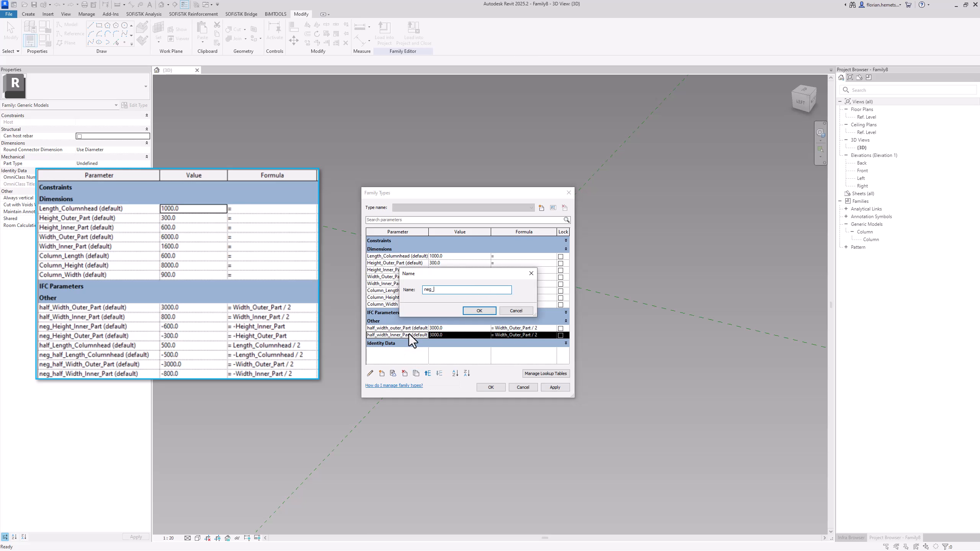
text(Height_inner_Part)
click(478, 311)
Enlarge the parameter dialog and duplicate neg_Height_inner_Part as neg_Height_Outer_Part
drag(573, 396, 728, 449)
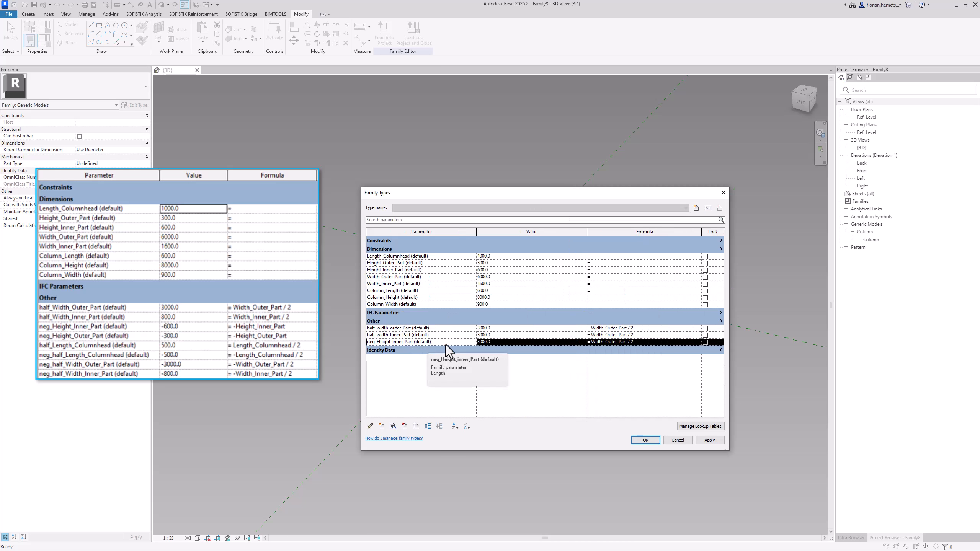
click(416, 426)
drag(458, 290, 448, 290)
text(Outer)
key(End)
key(BackSpace)
key(BackSpace)
click(478, 310)
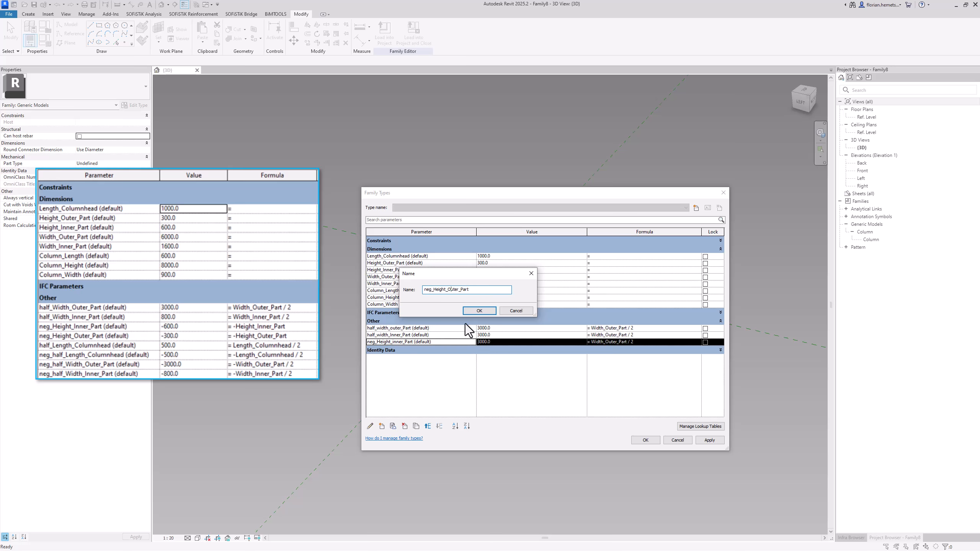
Duplicate the neg_Height_Outer_Part parameter as half_Length_Columnhead
click(411, 427)
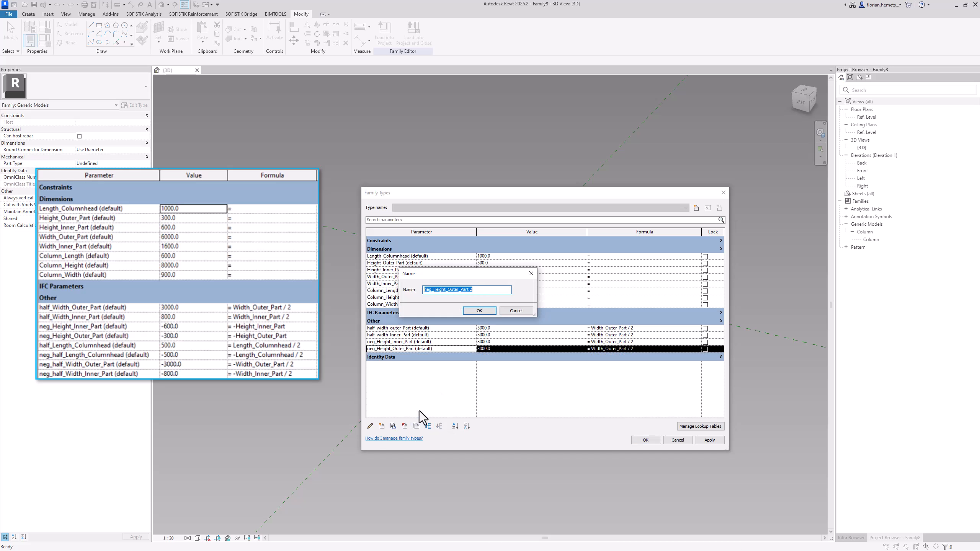
text(half_Length_Columnhead)
click(480, 312)
Duplicate the half_Length_Columnhead parameter as neg_half_Length_Columnhead
click(417, 427)
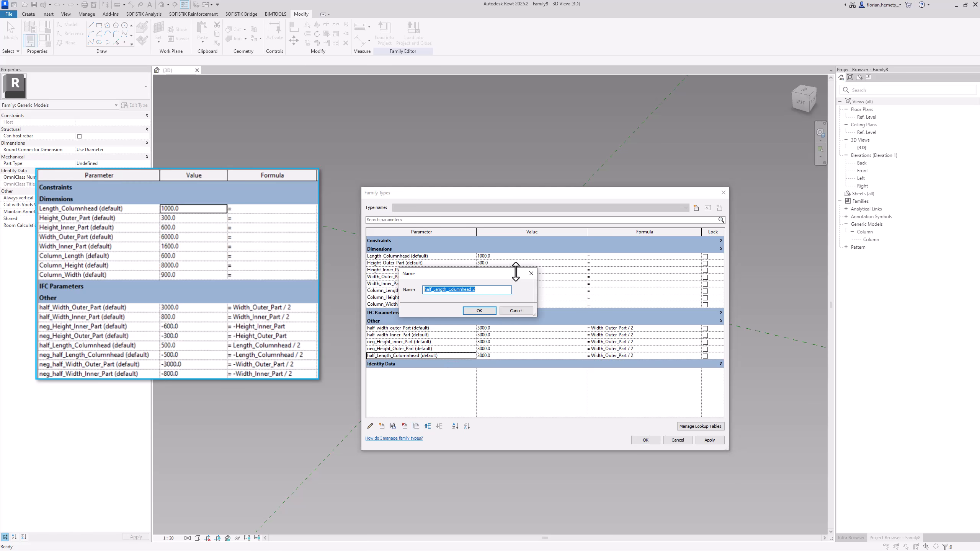
key(End)
key(BackSpace)
key(BackSpace)
key(Home)
text(neg_)
click(476, 313)
Duplicate the neg_half_Length_Columnhead parameter as neg_half_Width_Outer_Part
click(417, 426)
text(neg_half_Width_Outer_Part)
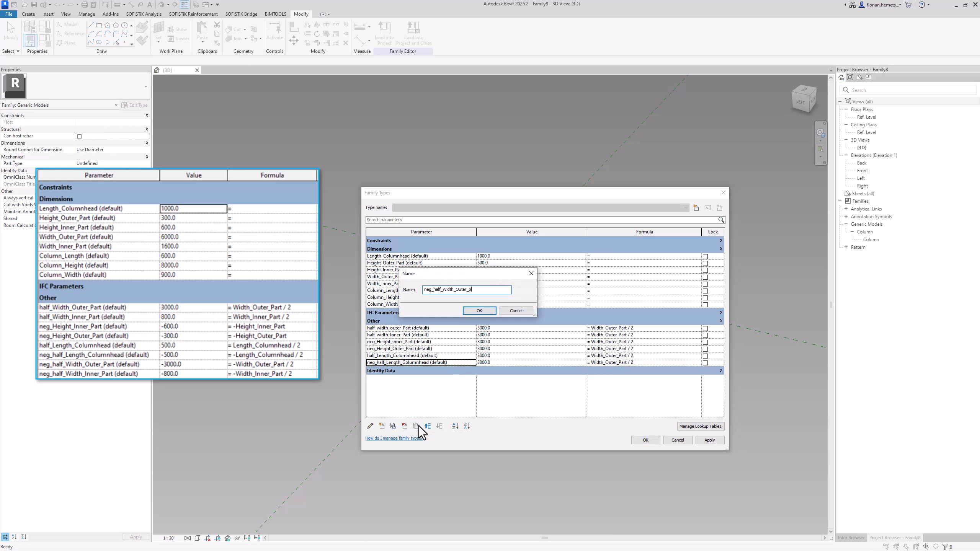
key(Return)
Duplicate the neg_half_Width_Outer_Part parameter as neg_half_Width_Inner_Part
click(417, 426)
key(End)
key(BackSpace)
key(BackSpace)
text(Inner)
drag(467, 290, 366, 284)
key(Return)
Set the formula of half_width_Inner_Part to Width_Inner_Part / 2
click(397, 271)
key(ctrl+c)
drag(591, 335, 626, 338)
key(ctrl+v)
Set the formula of neg_Height_inner_Part to -Height_Inner_Part and that of neg_Height_Outer_Part to -Height_Outer_Part
drag(403, 270, 366, 269)
drag(591, 342, 645, 345)
text(-)
key(ctrl+v)
drag(402, 263, 366, 264)
drag(591, 349, 636, 349)
text(-)
key(ctrl+v)
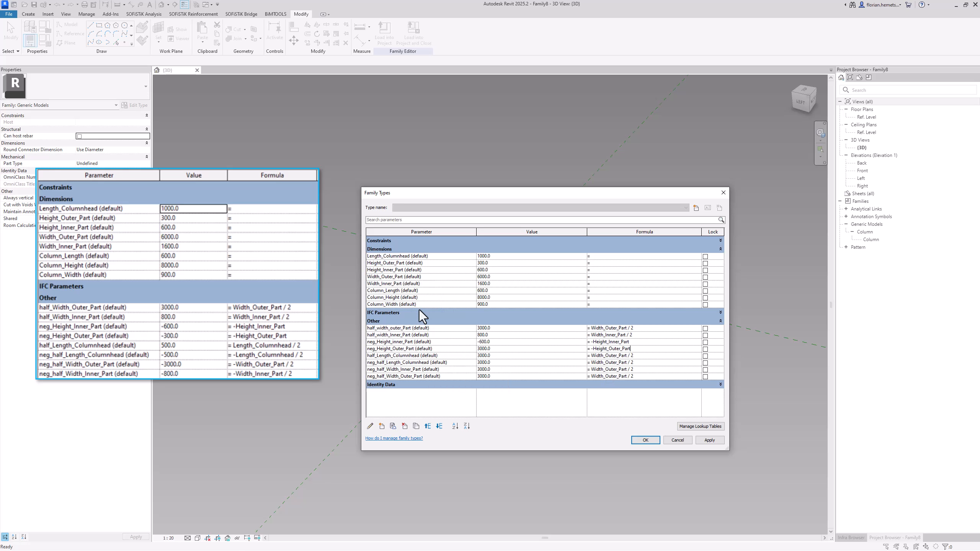
Set the formula of half_Length_Columnhead to Length_Columnhead / 2 and that of neg_half_Length_Columnhead to -half_Length_Columnhead
drag(407, 256, 366, 256)
drag(591, 355, 640, 357)
key(ctrl+v)
text(/ 2)
drag(415, 356, 366, 356)
key(ctrl+c)
drag(591, 362, 655, 362)
text(-)
key(ctrl+v)
Set the formula of neg_half_Width_Outer_Part to -half_width_outer_Part and that of neg_half_Width_Inner_Part to -half_width_Inner_Part
drag(402, 283, 342, 284)
click(412, 356)
drag(412, 328, 366, 328)
key(ctrl+c)
drag(591, 376, 657, 376)
text(-)
key(ctrl+v)
click(429, 428)
text(-)
key(ctrl+v)
Apply the new family parameters and formulas and close the Family Types dialog
click(669, 363)
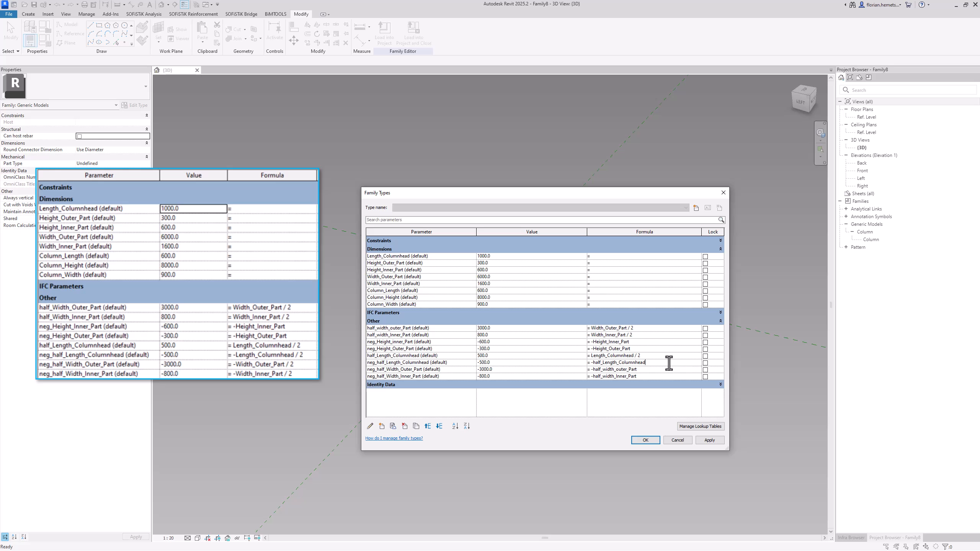
click(709, 441)
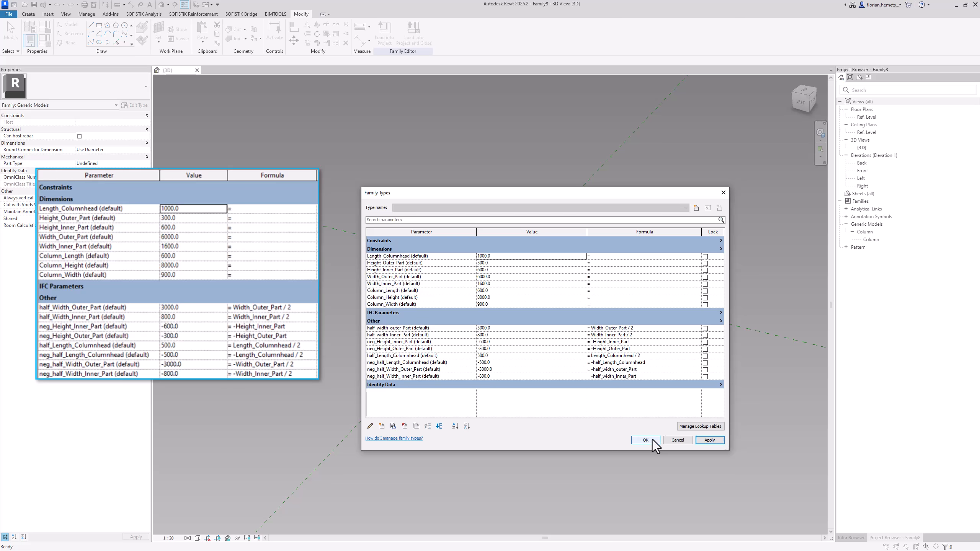
click(653, 441)
click(540, 257)
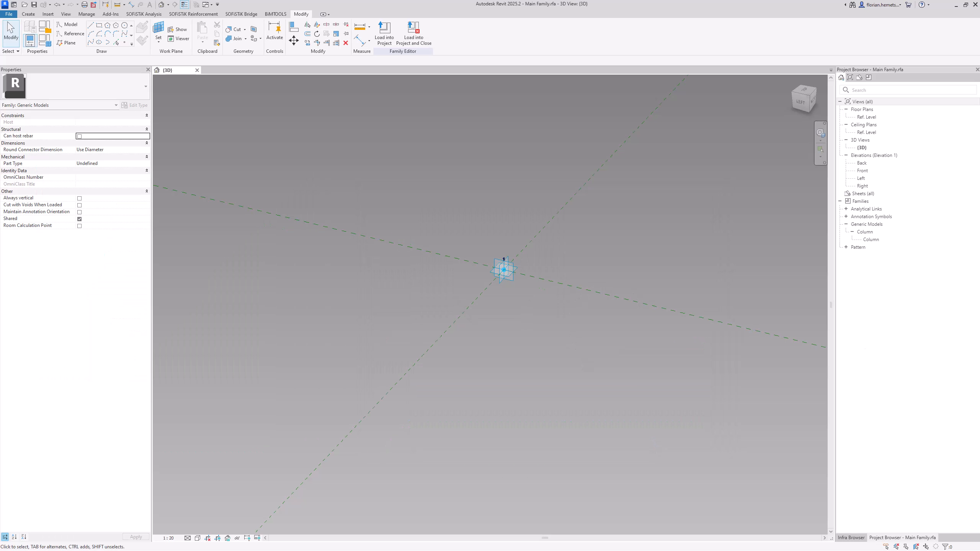
Set the adaptive placement point's vertical plane as work plane and place a reference point on the placement point
shift+middle_drag(519, 219, 512, 259)
click(157, 31)
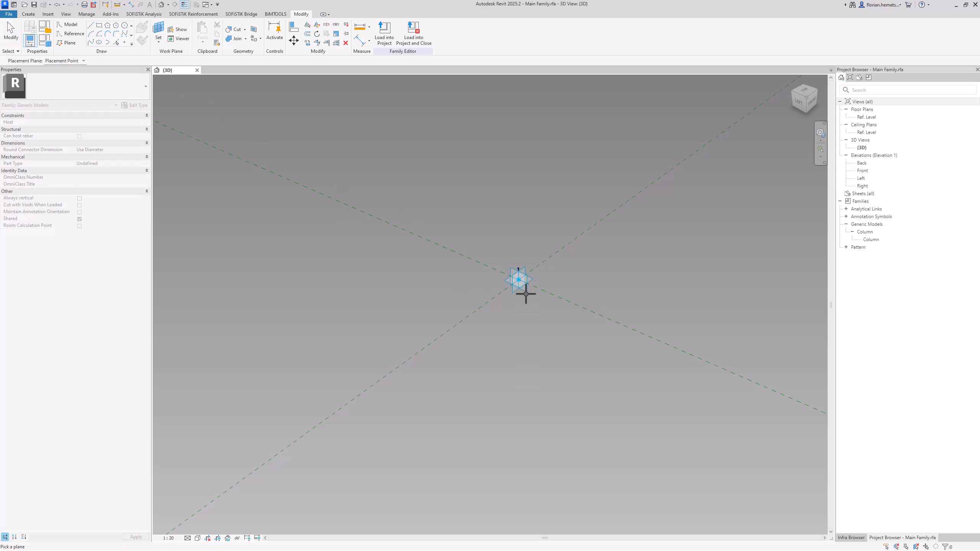
click(517, 279)
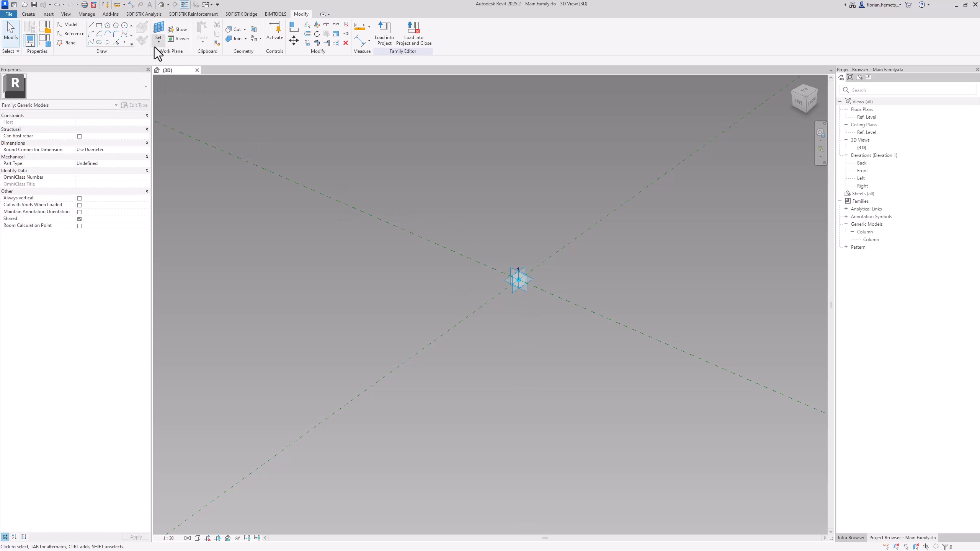
click(125, 42)
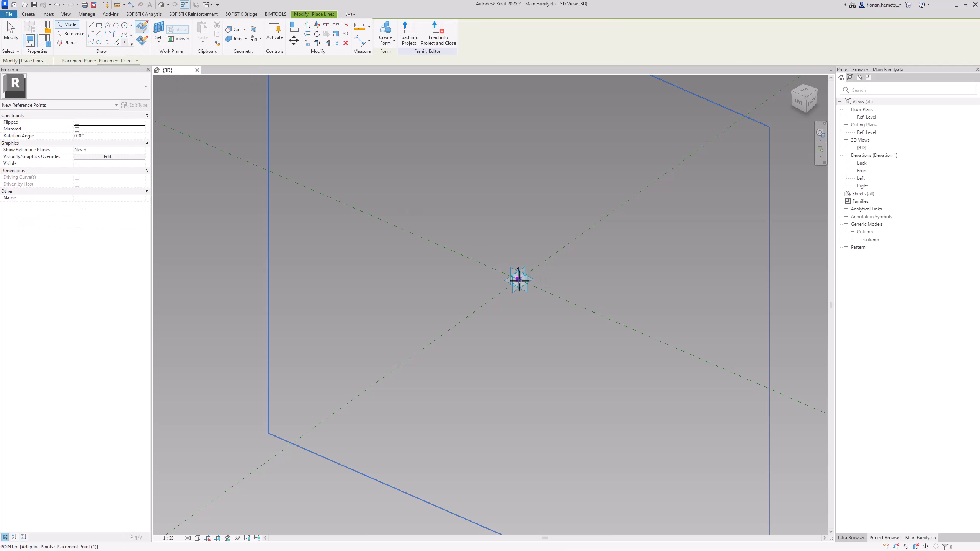
click(519, 280)
key(Escape)
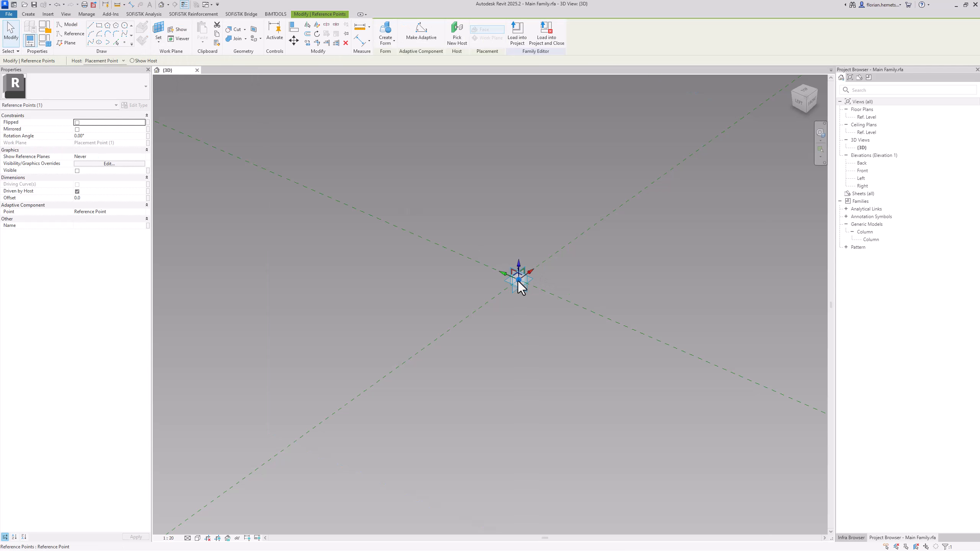
Associate the new reference point's offset with the neg_half_Length_Columnhead parameter
click(147, 198)
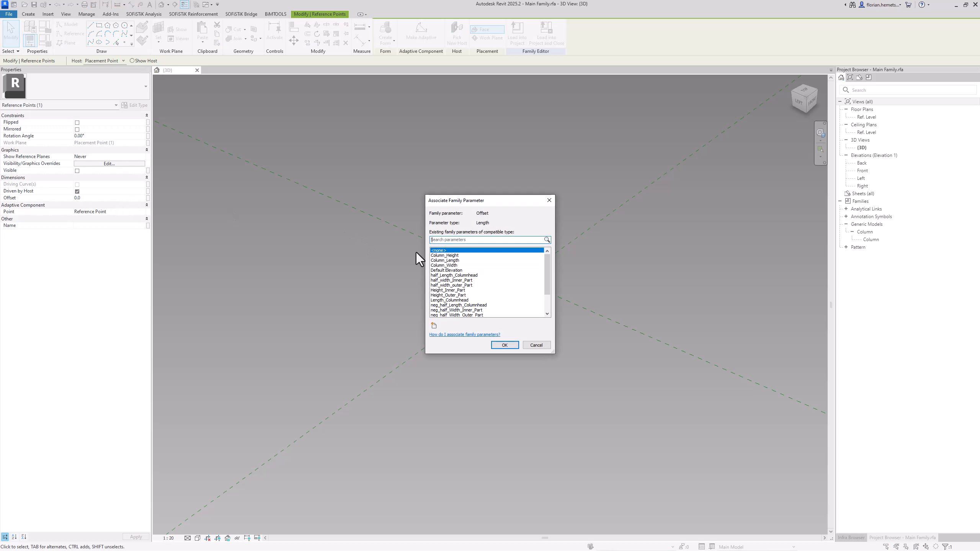
click(465, 276)
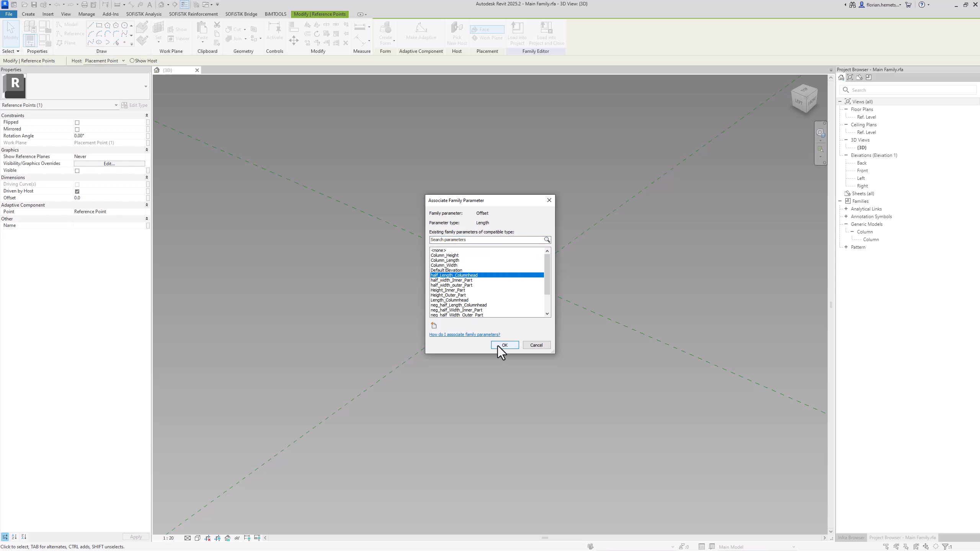
click(478, 305)
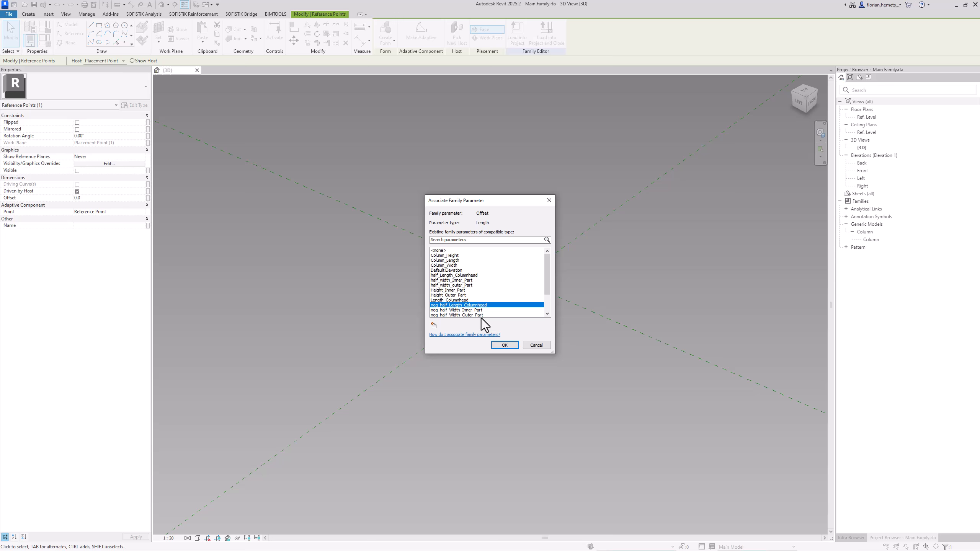
click(501, 345)
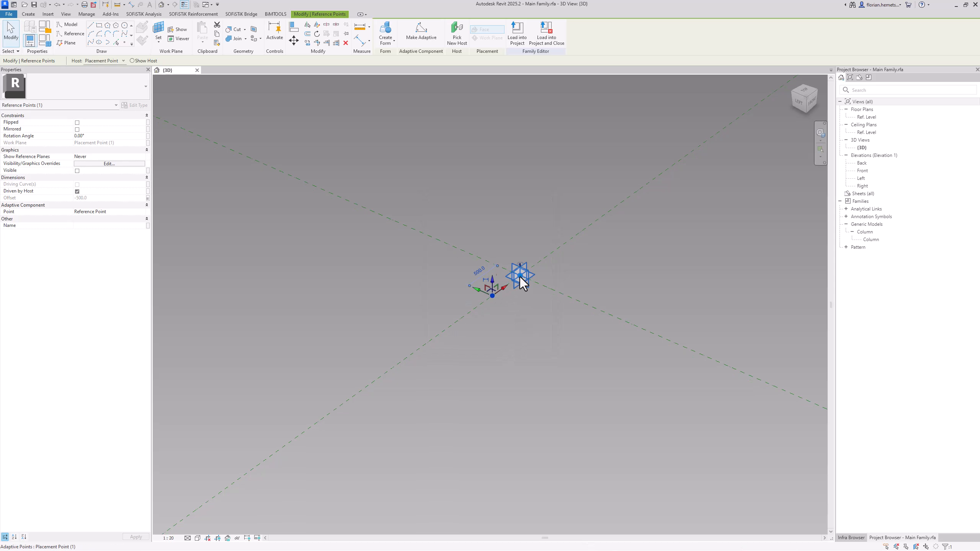
click(371, 271)
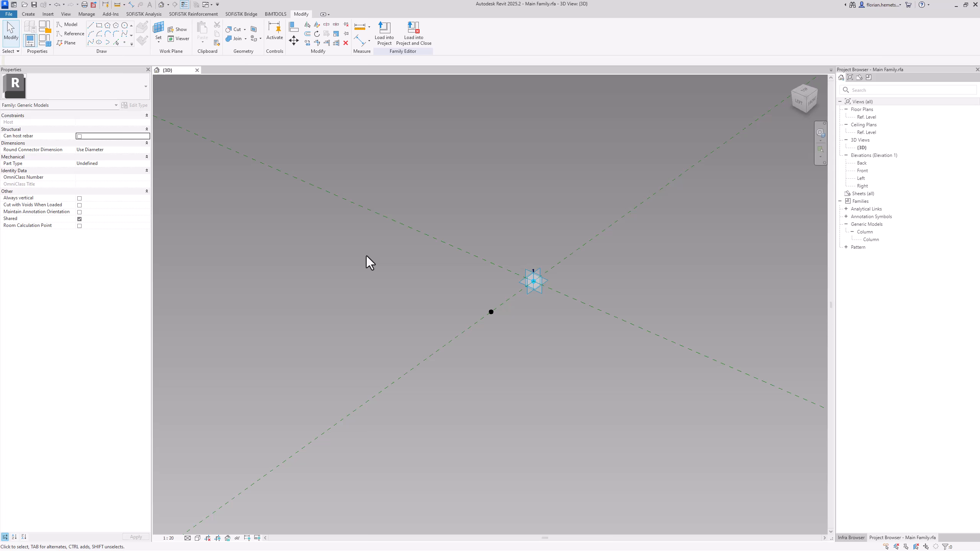
Set the work plane to a vertical plane of the offset reference point and place two reference points on that point
click(157, 31)
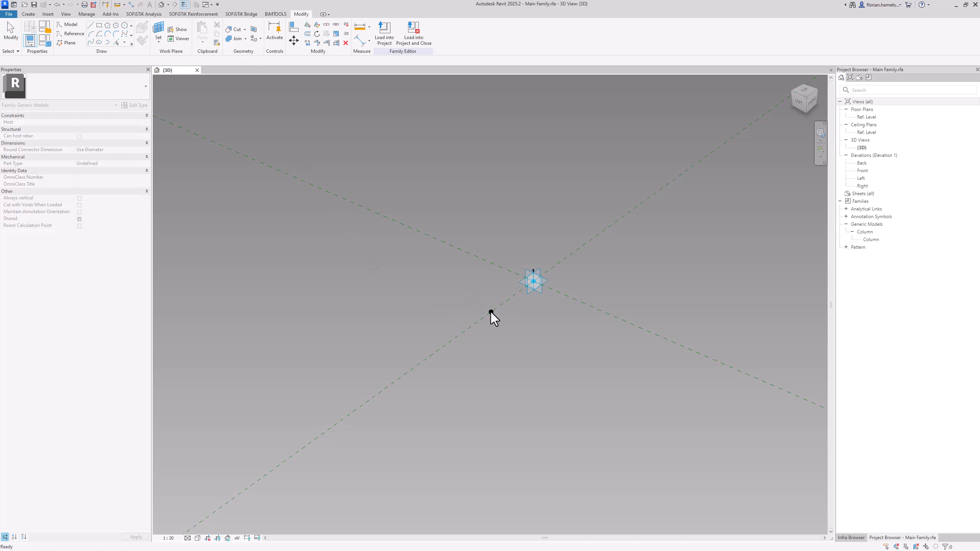
click(491, 313)
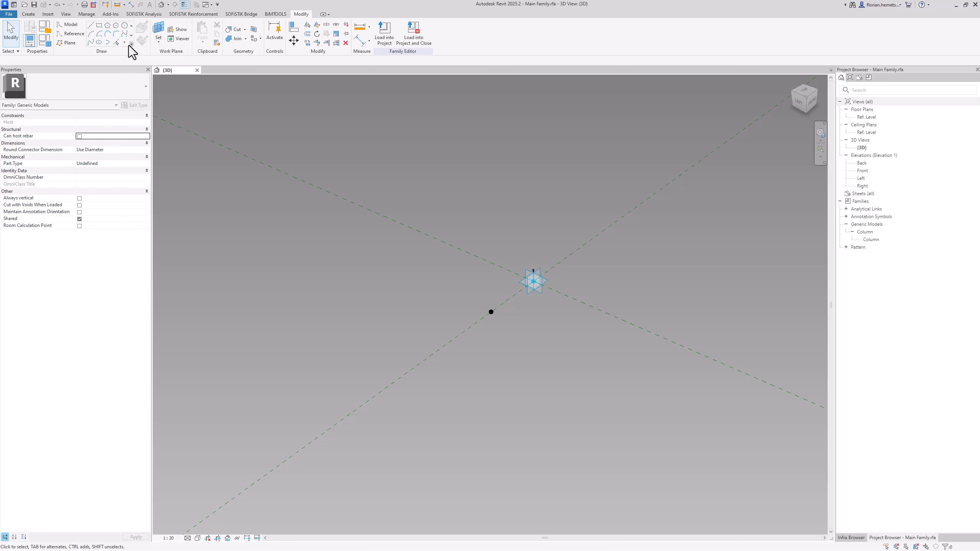
click(125, 43)
click(493, 314)
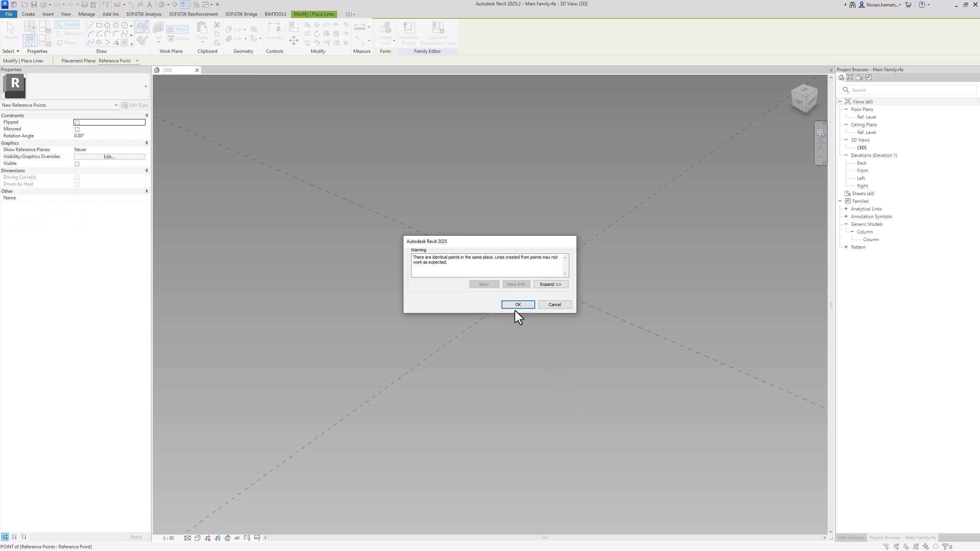
click(515, 312)
click(491, 313)
click(517, 309)
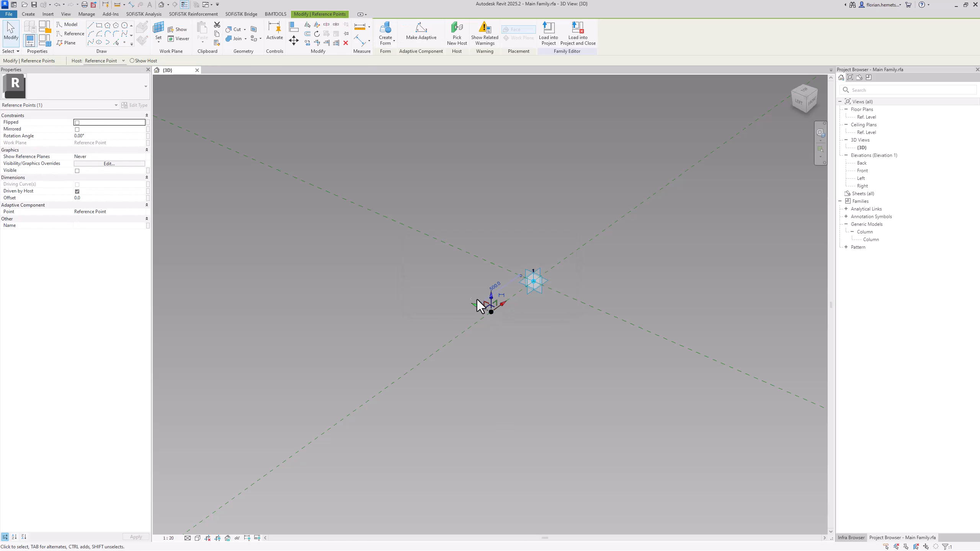
Give one of the two coincident reference points an offset of 500 and the other an offset of -500
click(107, 199)
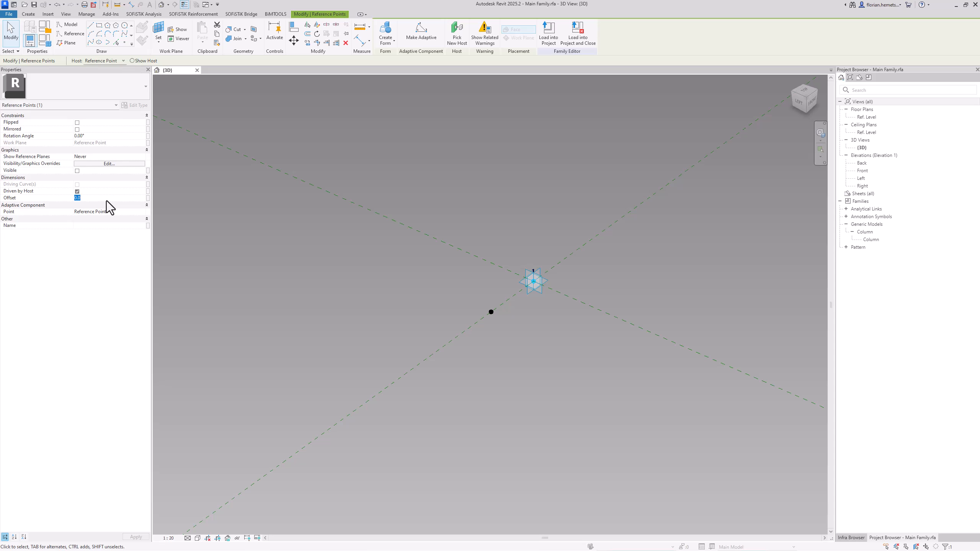
text(500)
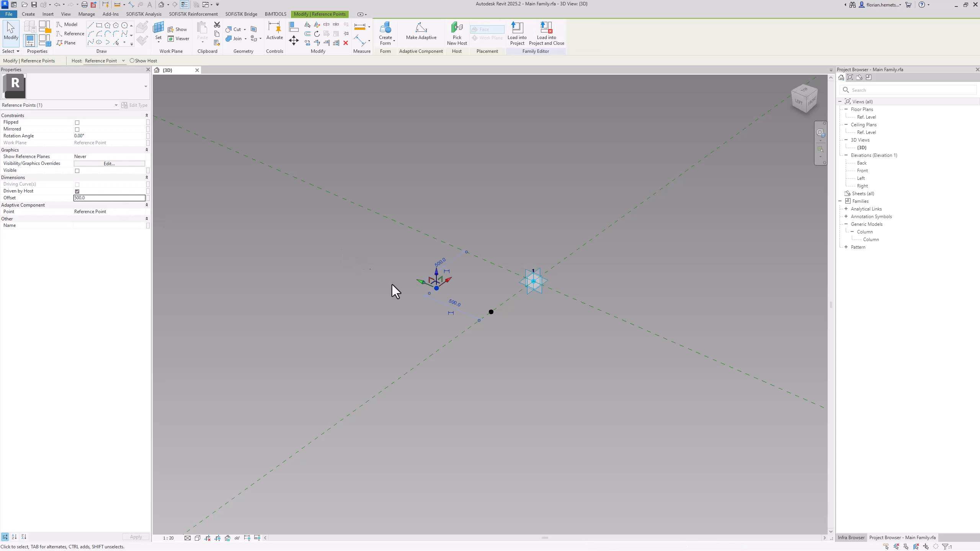
click(102, 198)
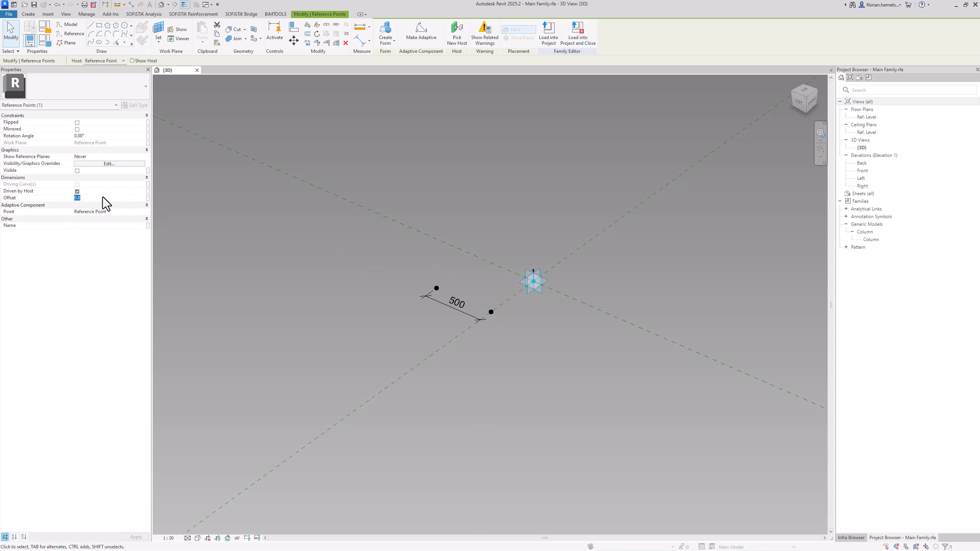
text(-5)
click(440, 356)
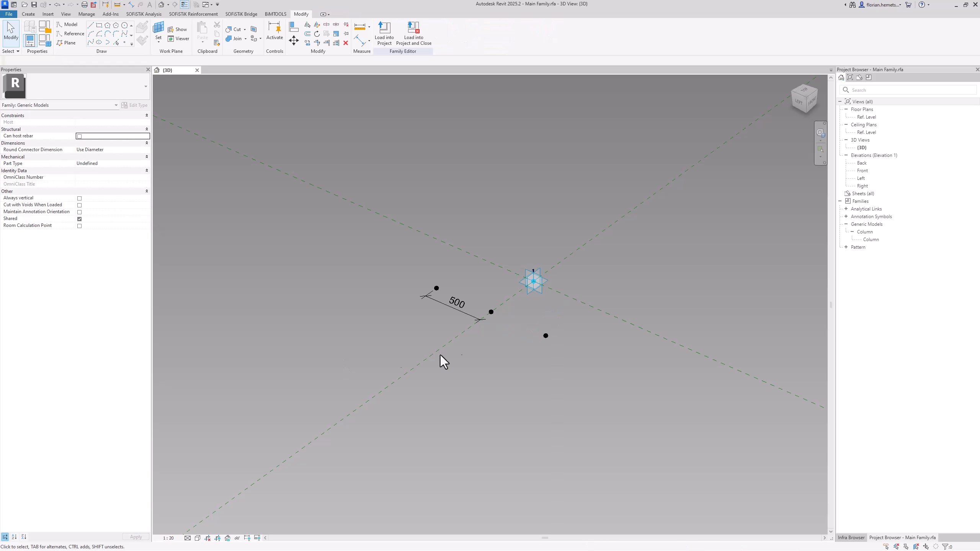
Associate the offset of the -500 point with half_width_outer_Part and that of the 500 point with neg_half_Width_Outer_Part
click(547, 336)
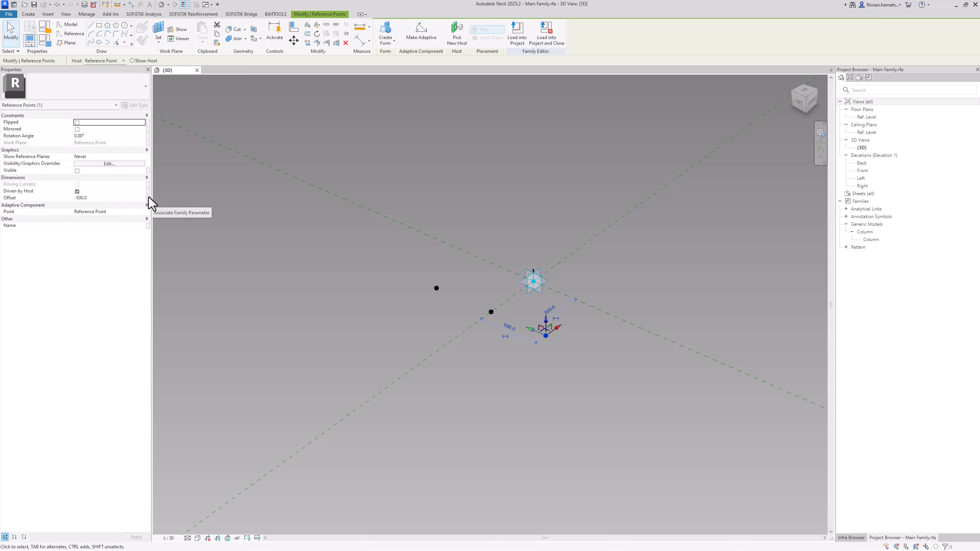
click(149, 197)
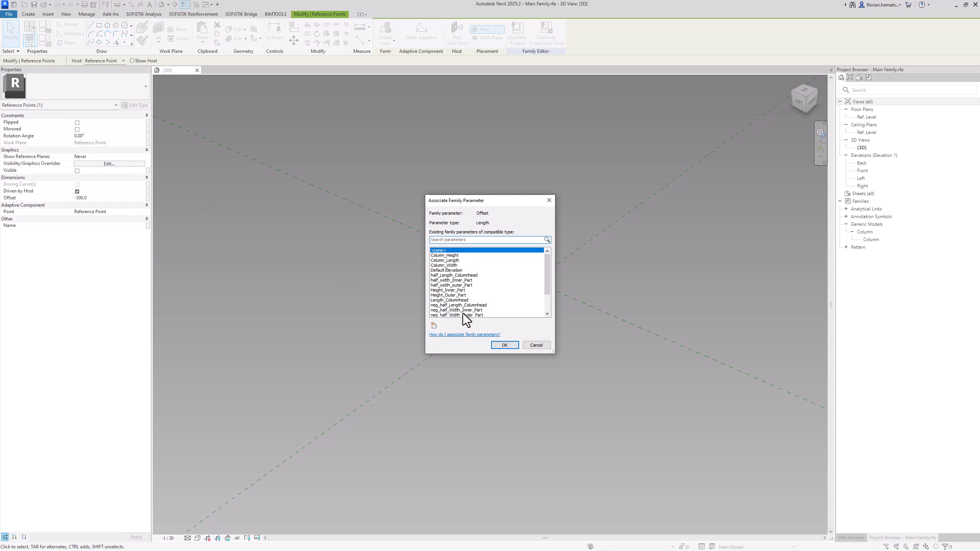
scroll(481, 307, down, 2)
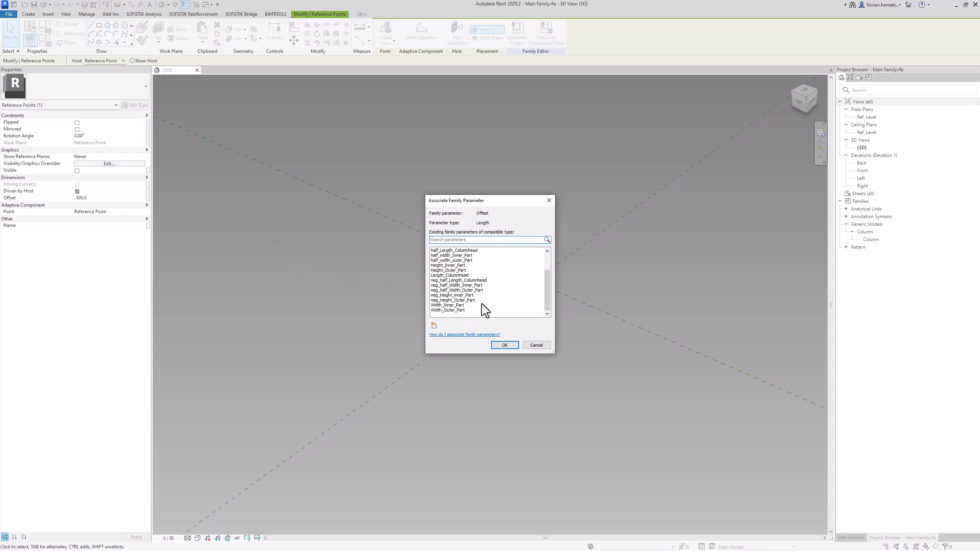
click(459, 259)
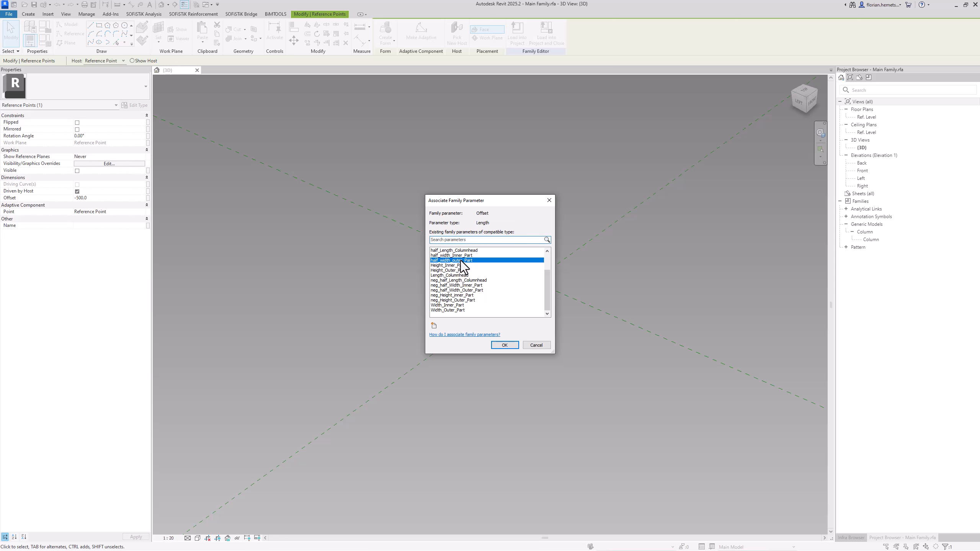
click(501, 346)
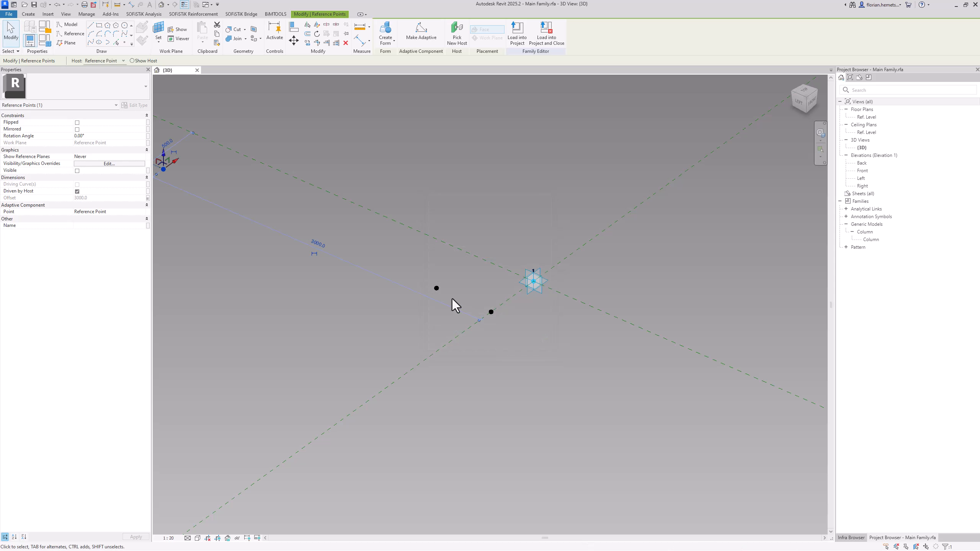
click(148, 198)
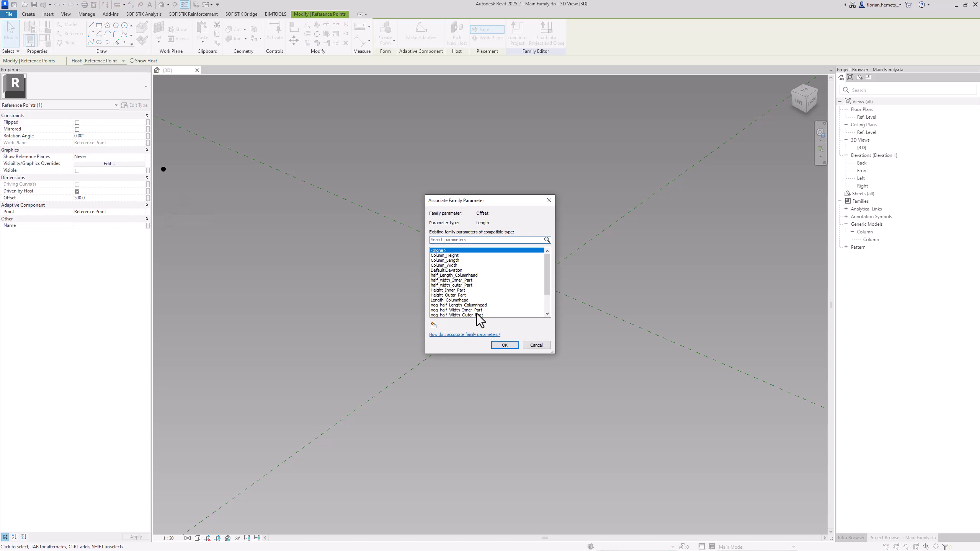
click(476, 315)
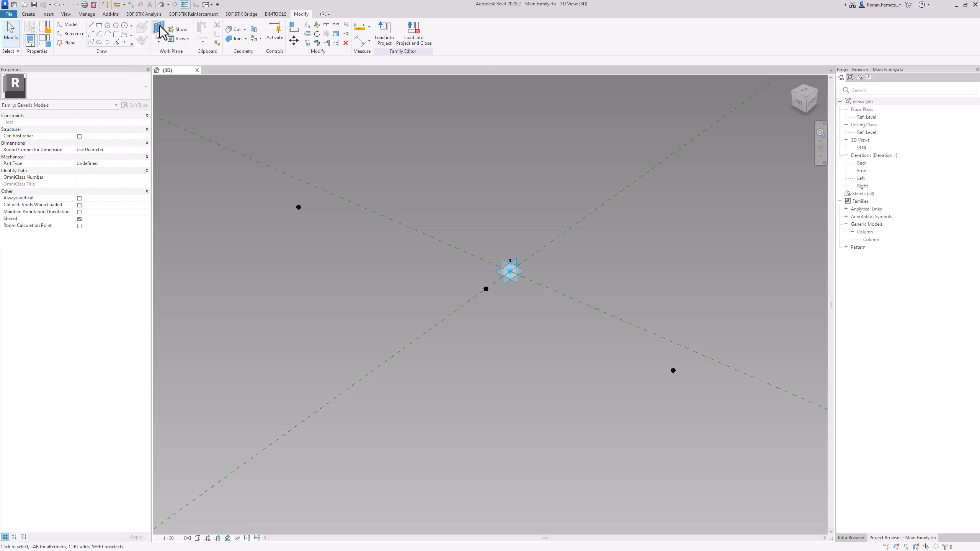
Place a reference point on the outer point driven by half_width_outer_Part, hosted on that point's horizontal plane
click(159, 27)
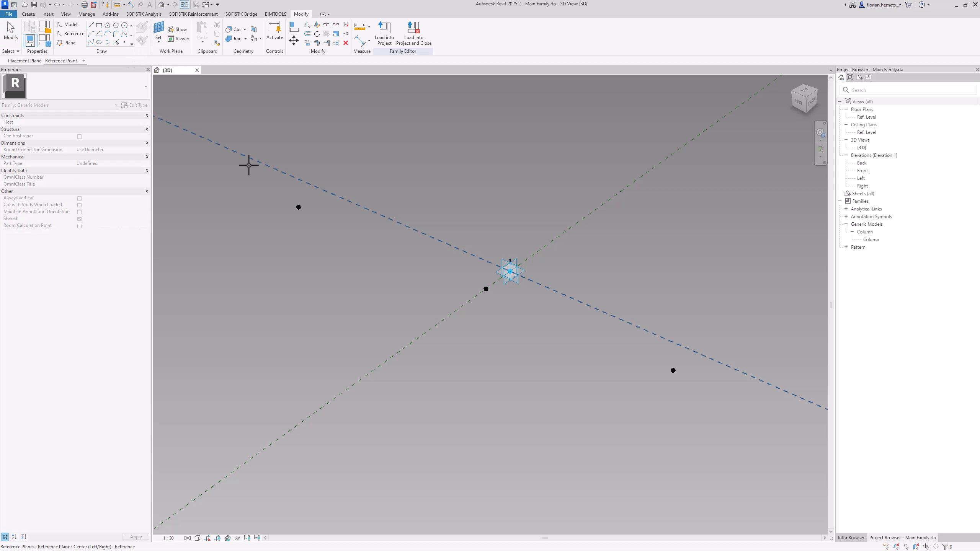
click(299, 208)
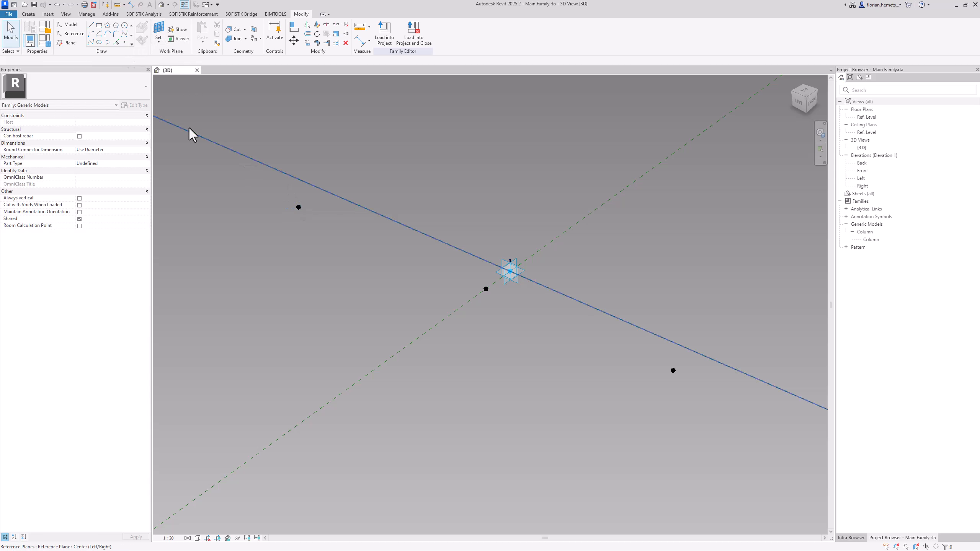
click(125, 43)
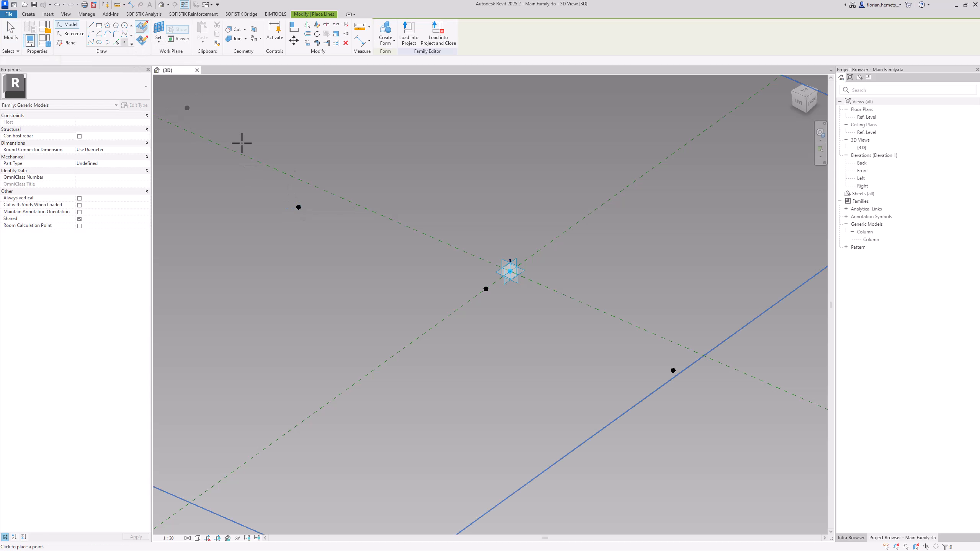
click(298, 207)
click(517, 305)
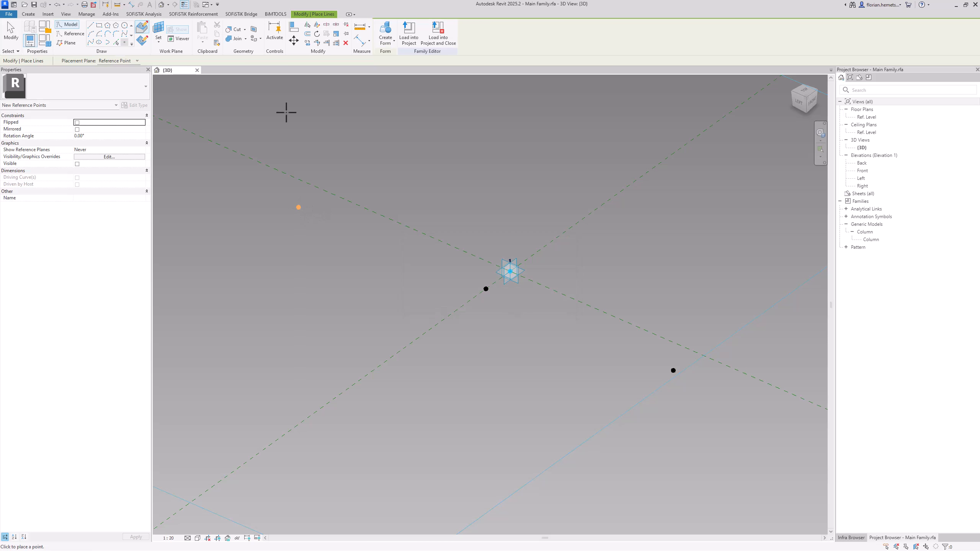
Place a reference point on the outer point driven by neg_half_Width_Outer_Part, hosted on that point's horizontal plane
click(158, 31)
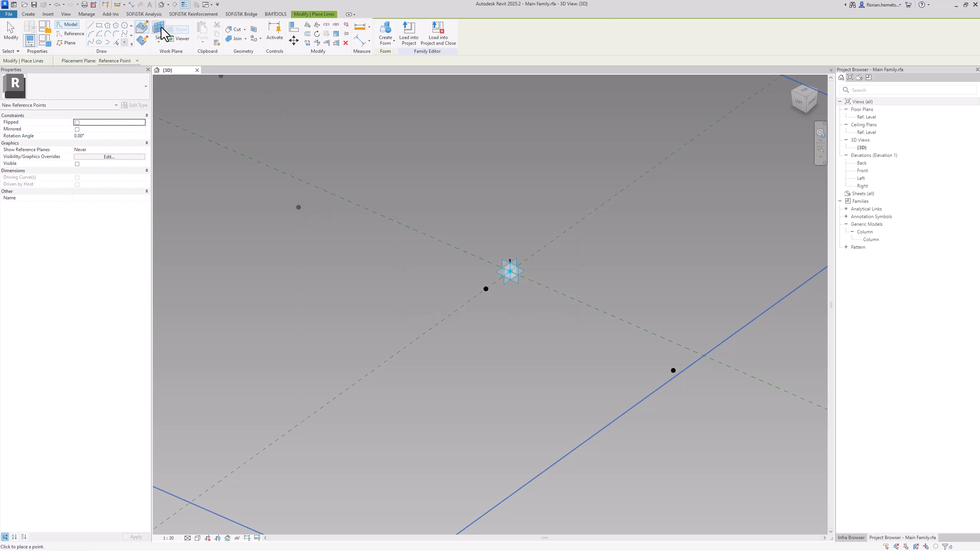
click(674, 371)
click(673, 371)
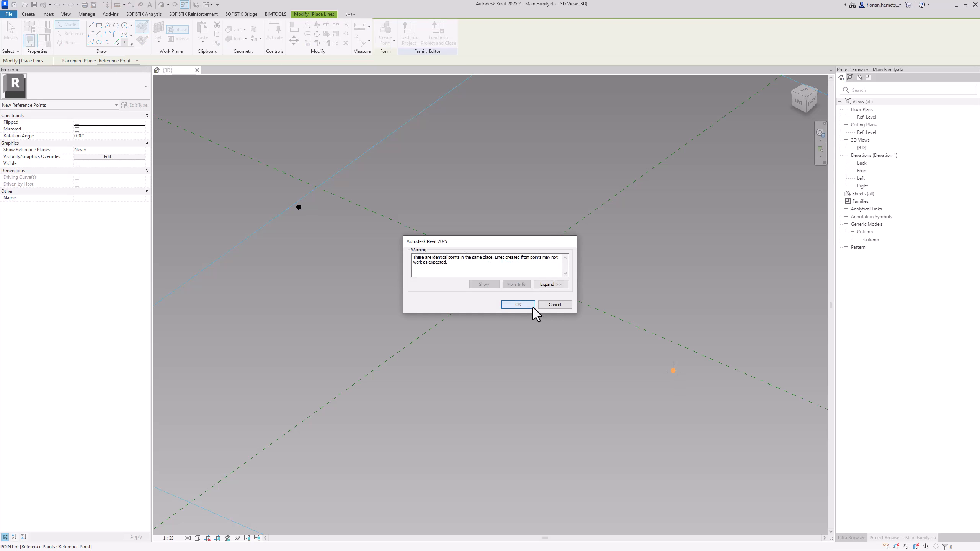
click(529, 305)
key(Escape)
Associate the offset of the two new reference points on the outer points with neg_Height_Outer_Part
click(673, 370)
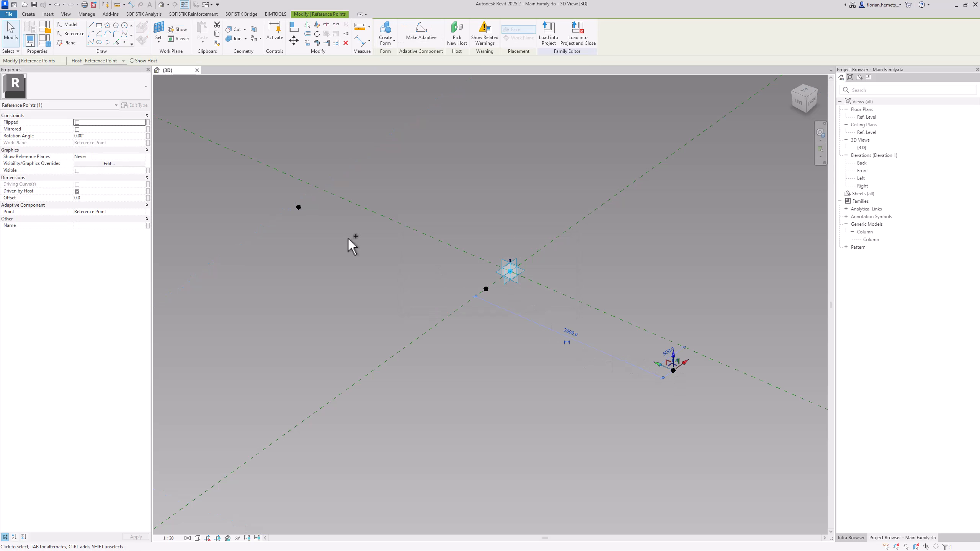
ctrl+click(299, 207)
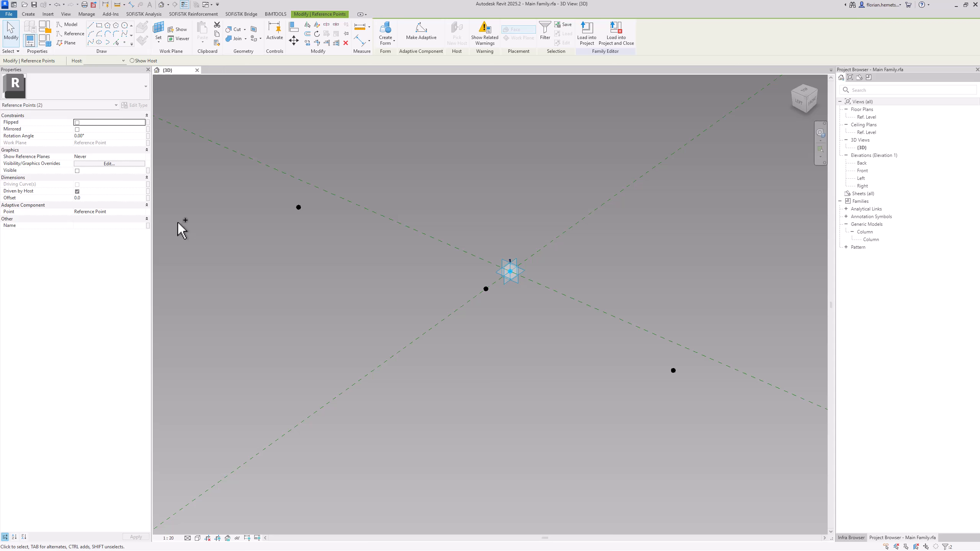
click(148, 199)
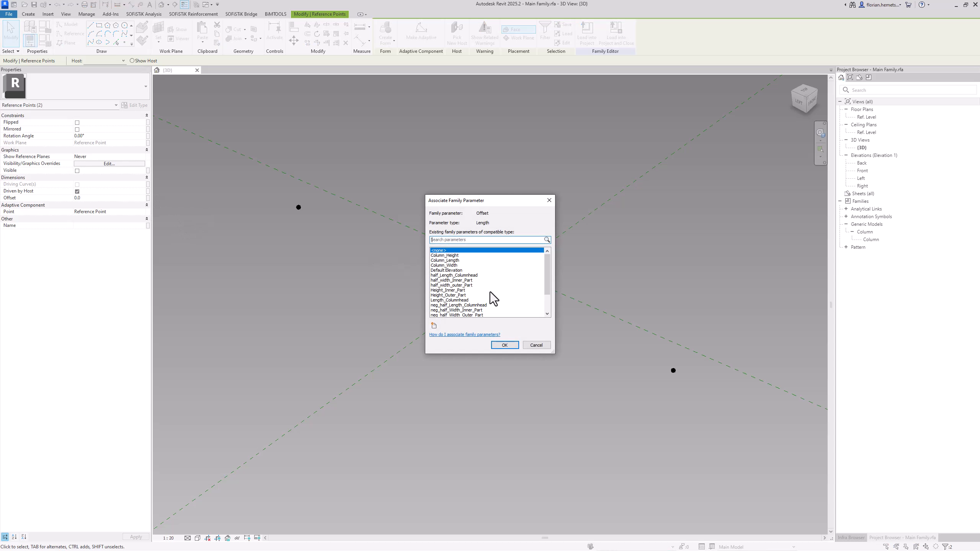
scroll(479, 290, down, 2)
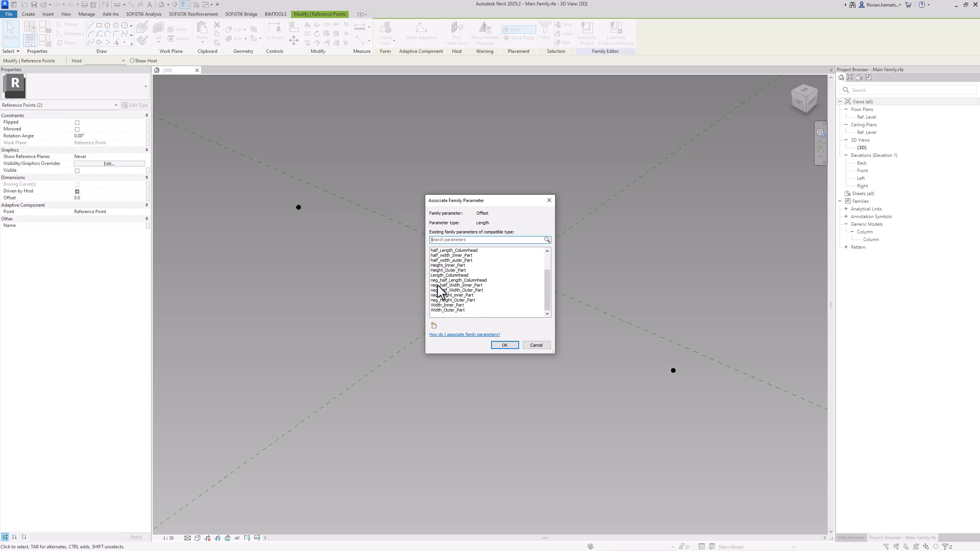
click(448, 301)
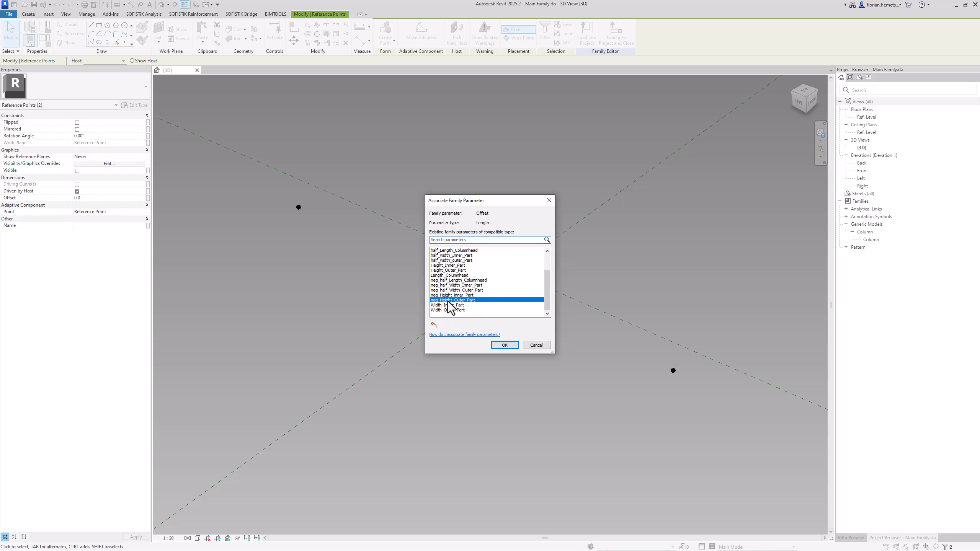
click(498, 346)
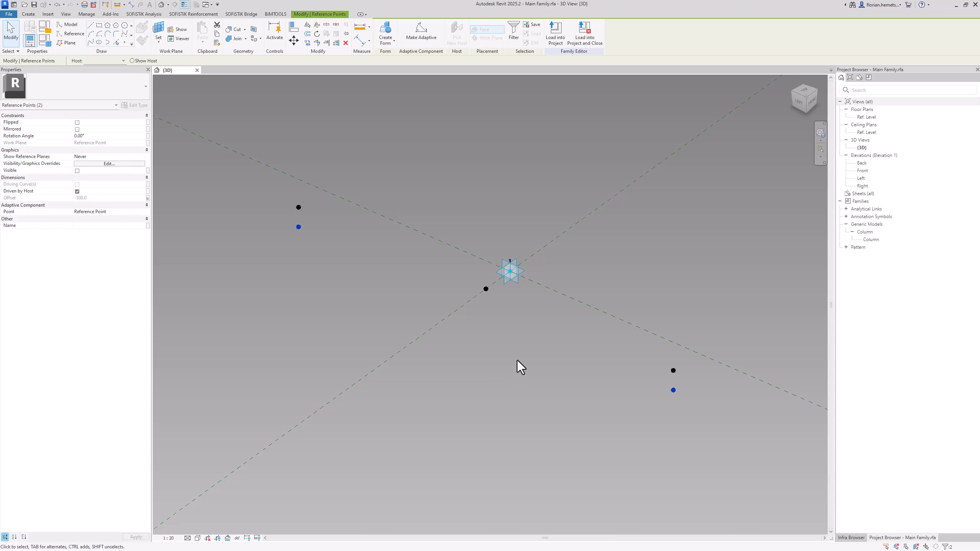
click(517, 360)
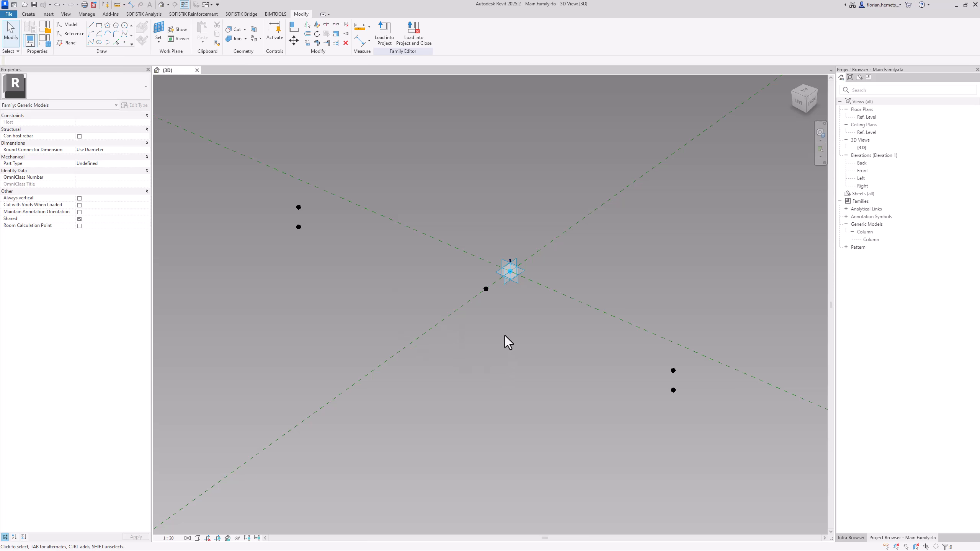
Set the work plane to the horizontal plane of the middle offset reference point and place a reference point on it
click(166, 39)
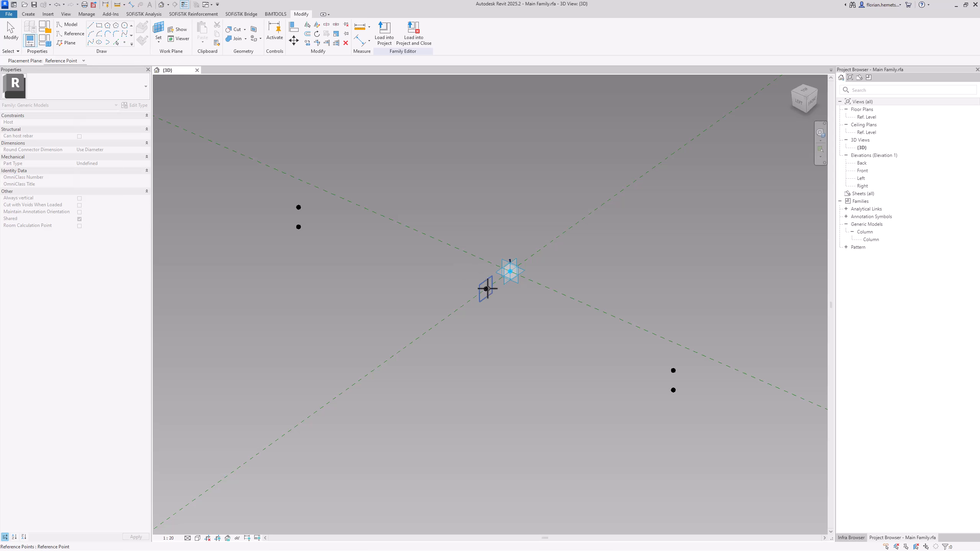
key(Escape)
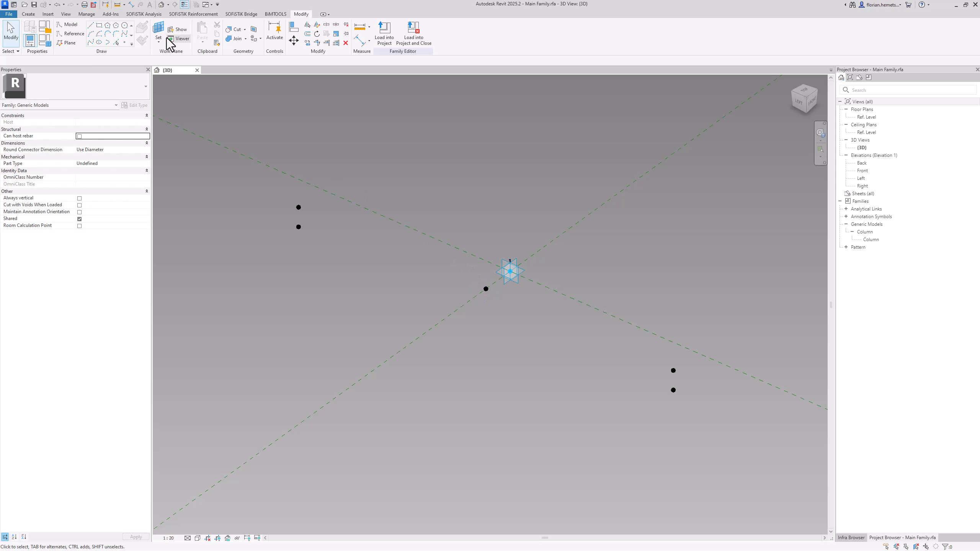
click(125, 42)
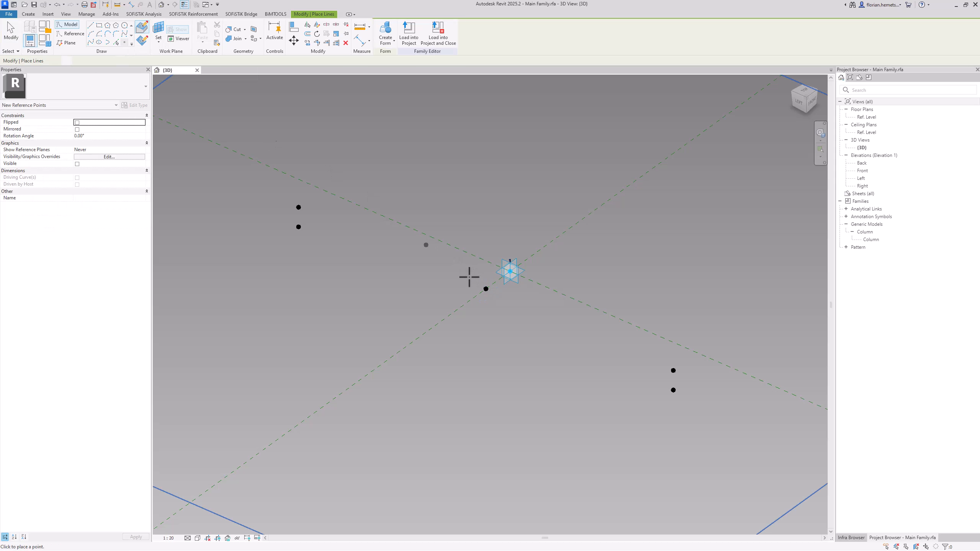
click(486, 288)
click(518, 305)
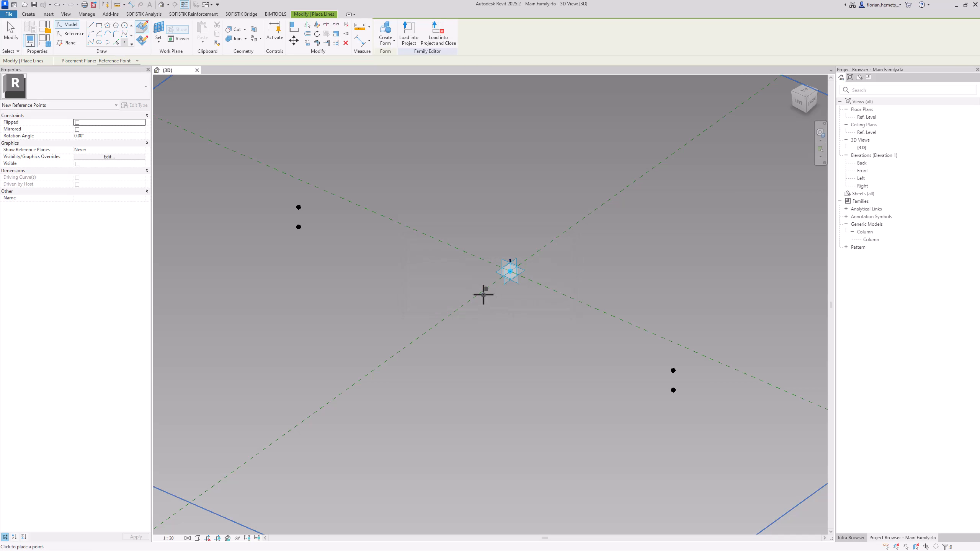
key(Escape)
Associate the offset of the new middle reference point with neg_Height_Inner_Part
click(486, 289)
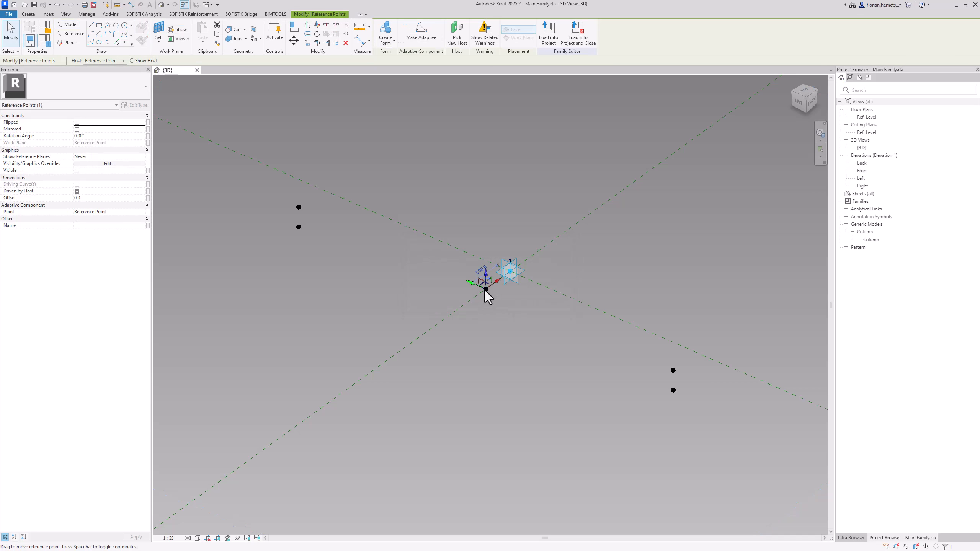
click(147, 198)
scroll(468, 310, down, 3)
scroll(465, 305, down, 1)
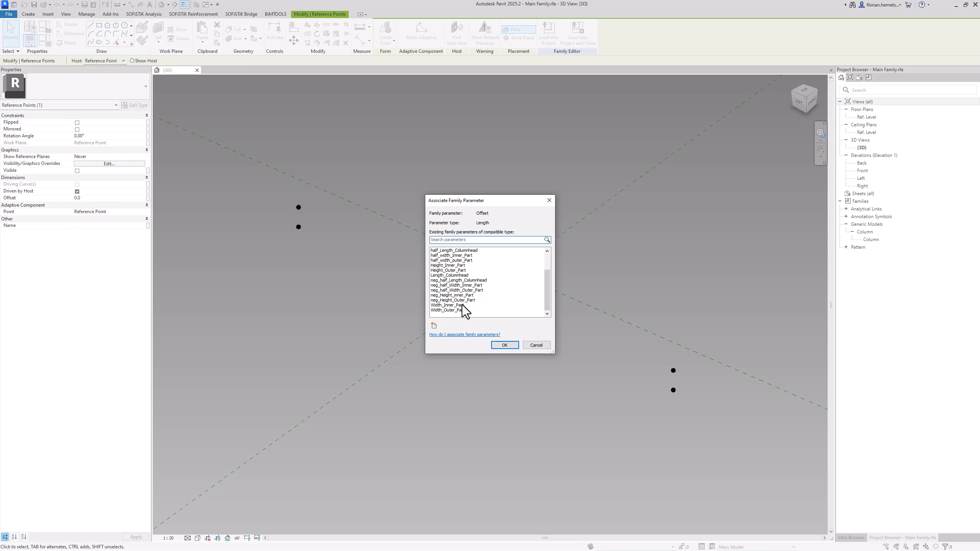
click(467, 296)
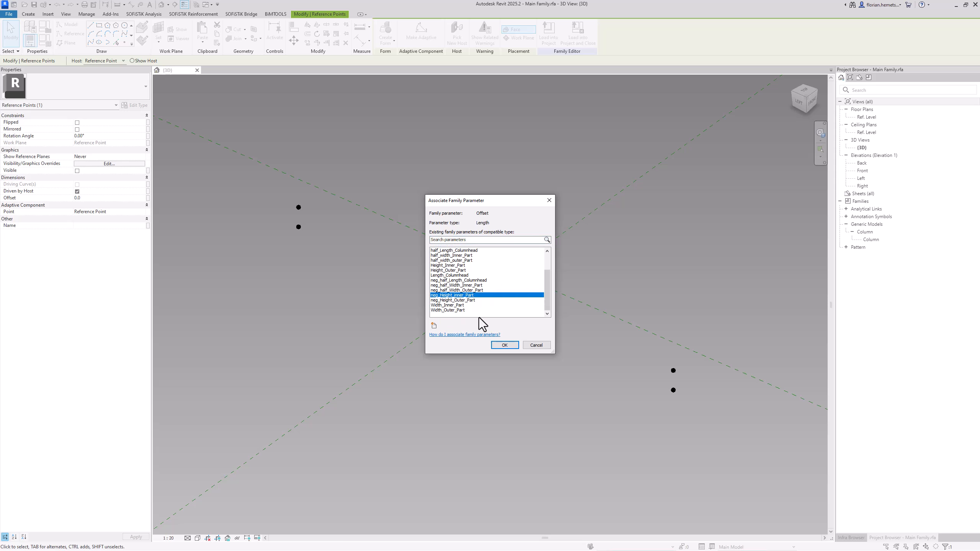
click(504, 345)
click(498, 357)
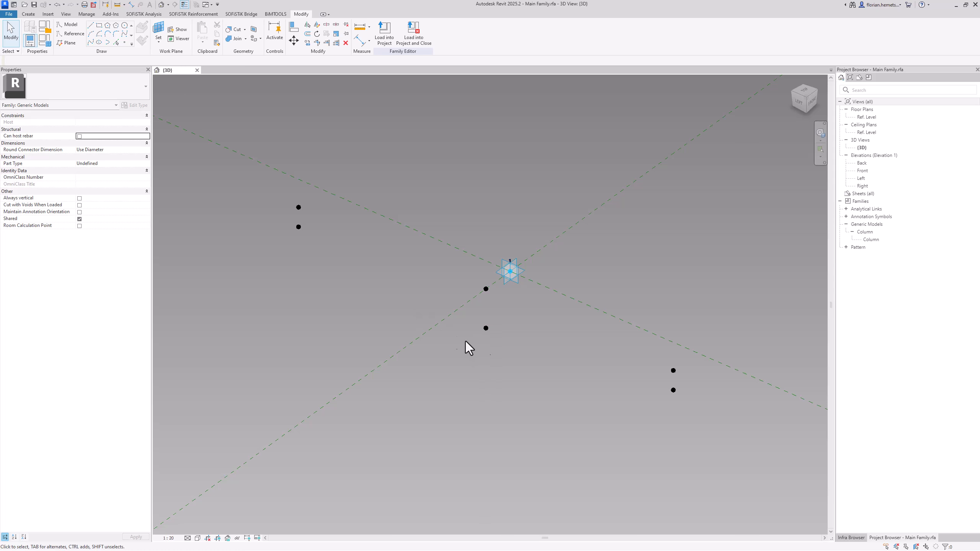
Set the work plane to a vertical plane of the lowered middle point and place two reference points on that point
click(124, 43)
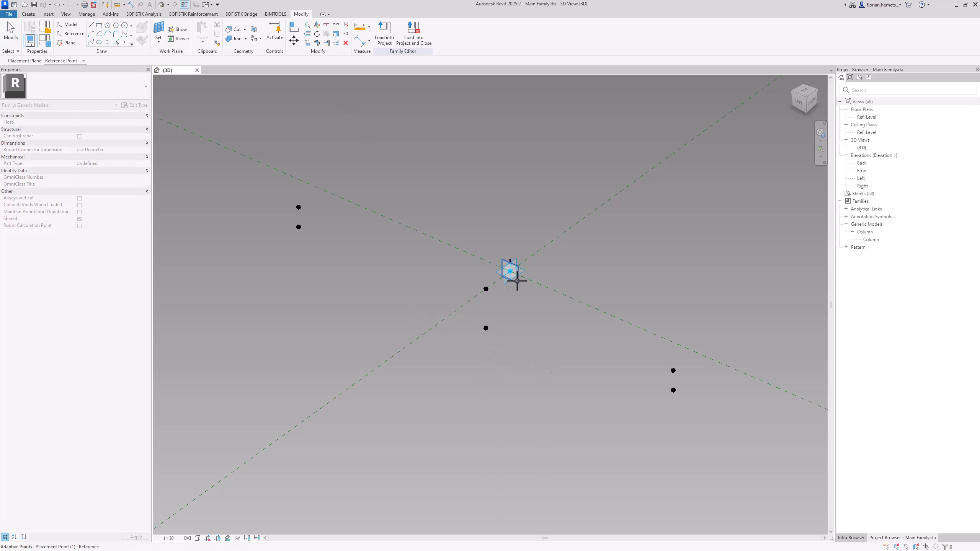
click(485, 328)
key(Escape)
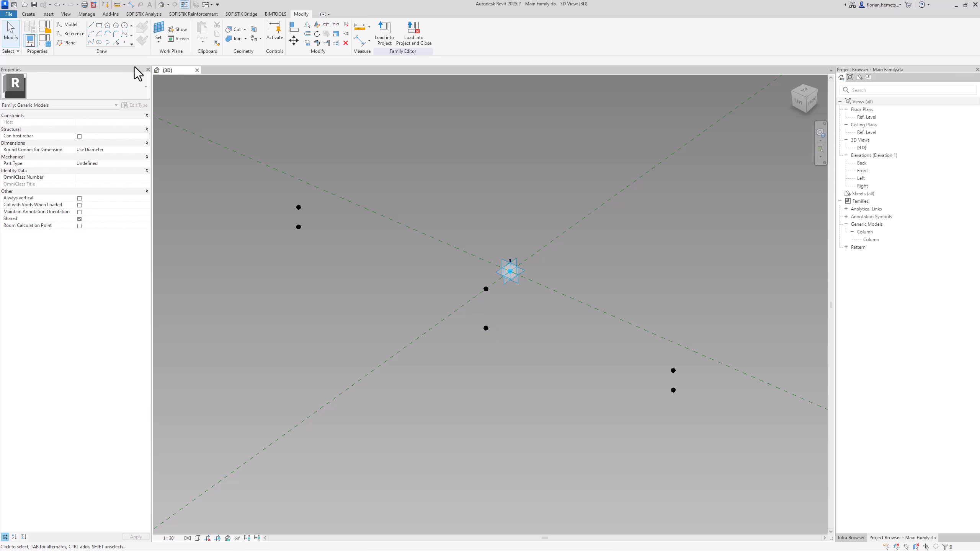
click(124, 42)
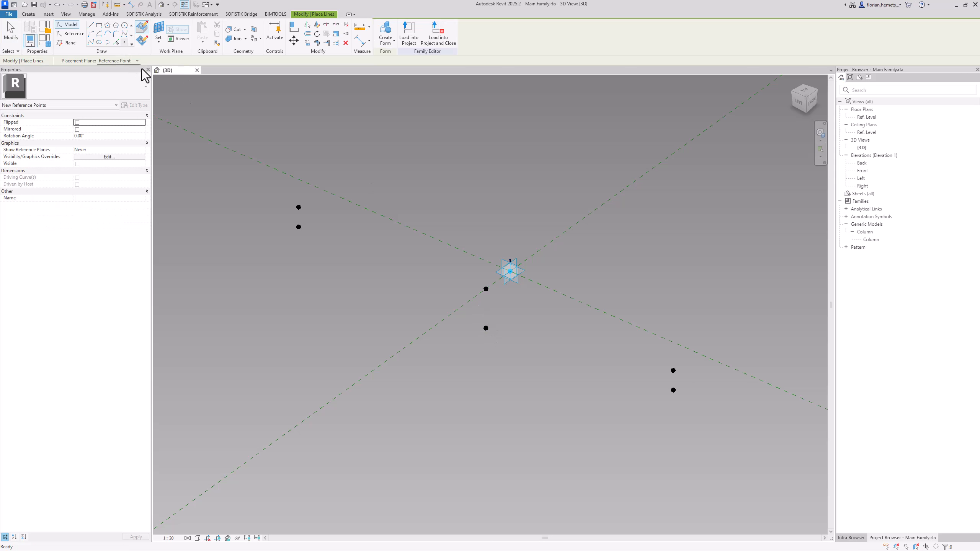
click(485, 328)
click(486, 328)
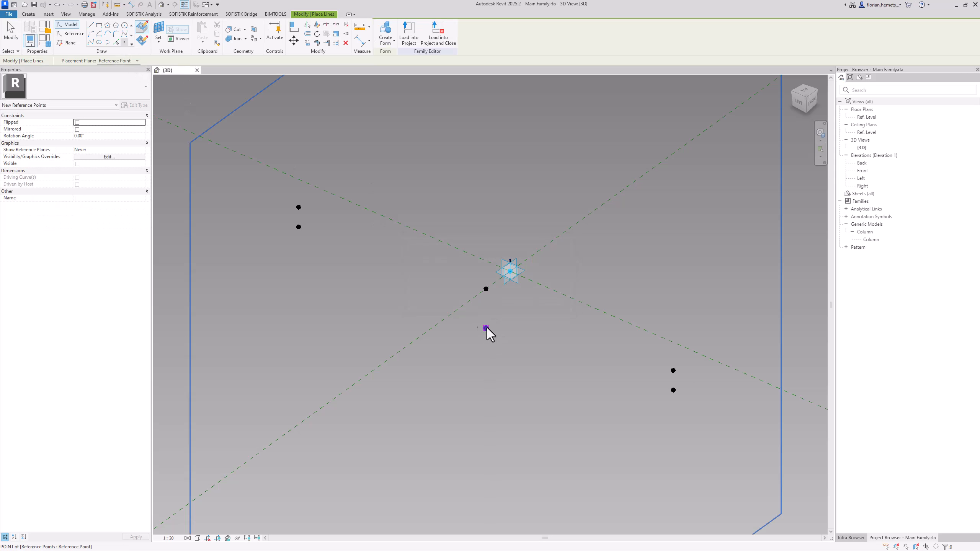
key(Escape)
key(Escape)
Associate the offset of one coincident point with half_width_Inner_Part and that of the other with neg_half_Width_Inner_Part
click(487, 328)
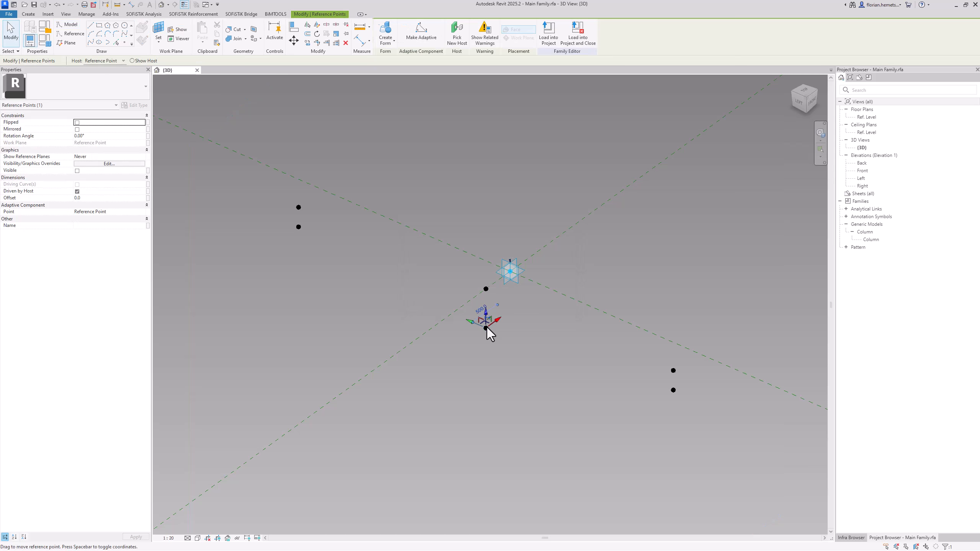
click(148, 198)
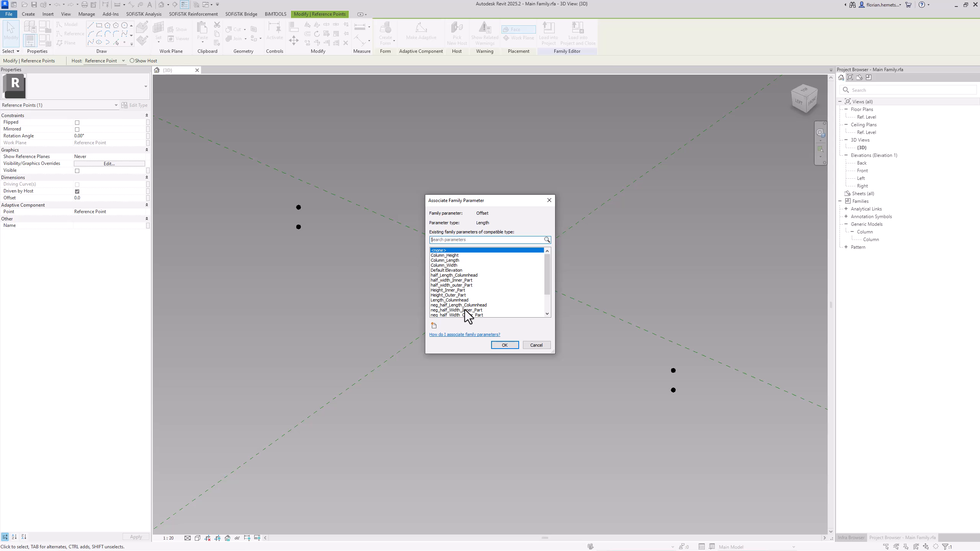
click(463, 280)
click(503, 345)
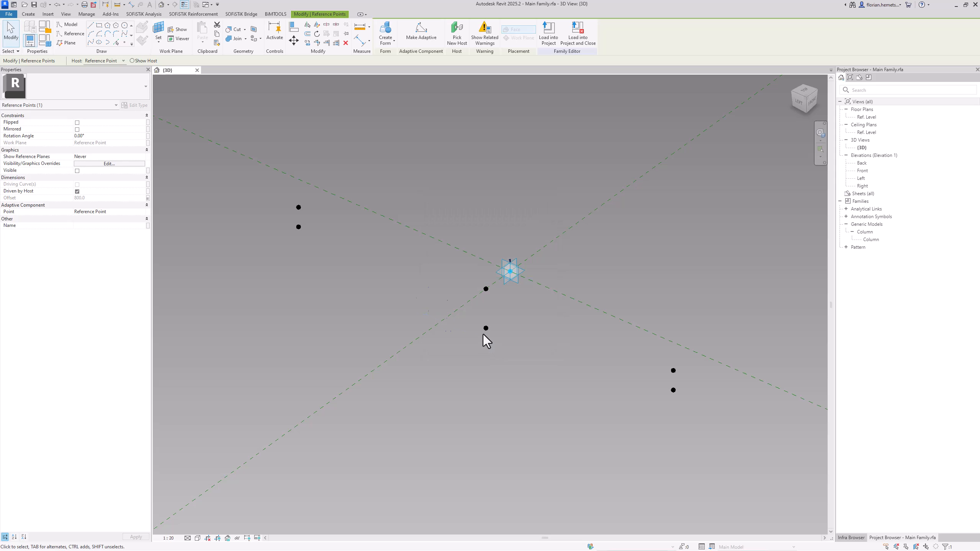
click(147, 198)
click(445, 311)
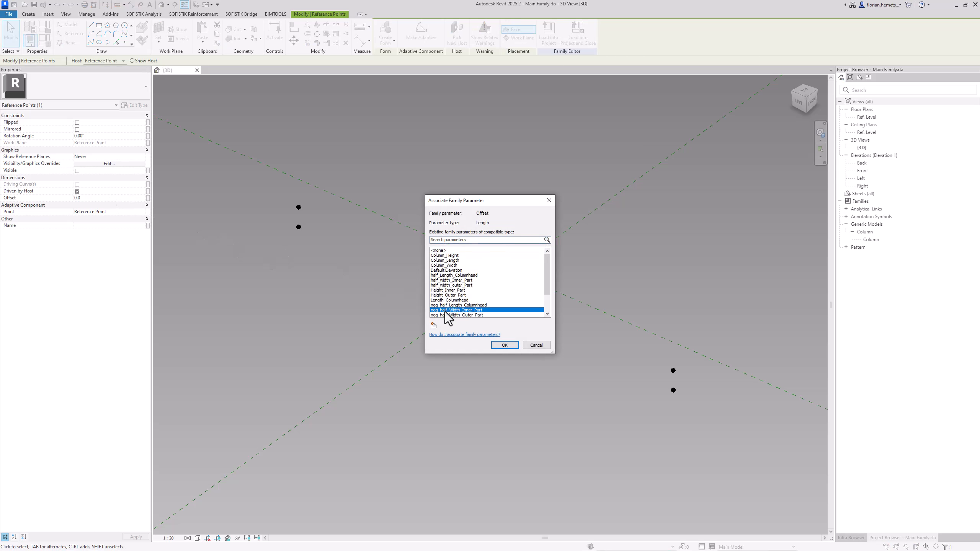
click(505, 345)
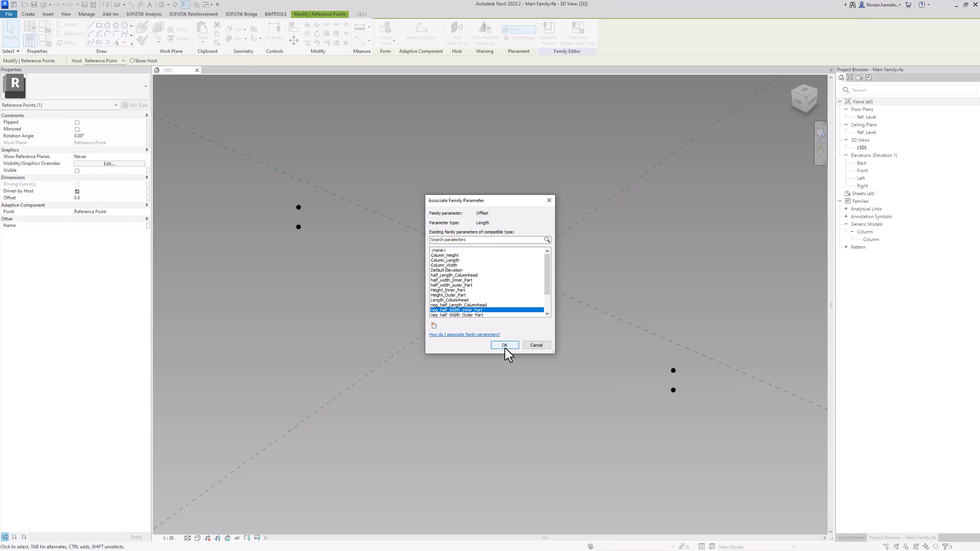
click(504, 379)
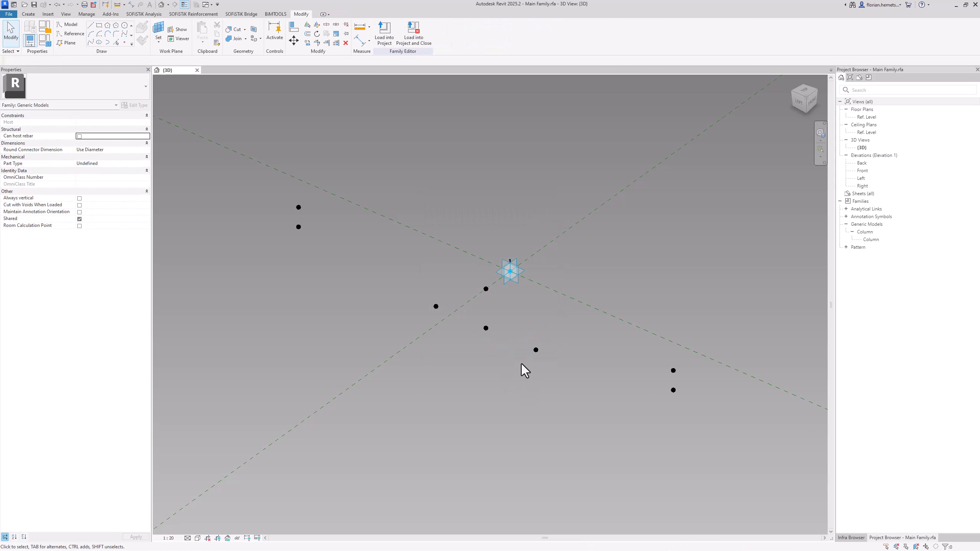
Place a reference point on the upper outer point driven by half_width_outer_Part, hosted on that point's vertical plane
scroll(473, 153, down, 5)
scroll(523, 401, up, 3)
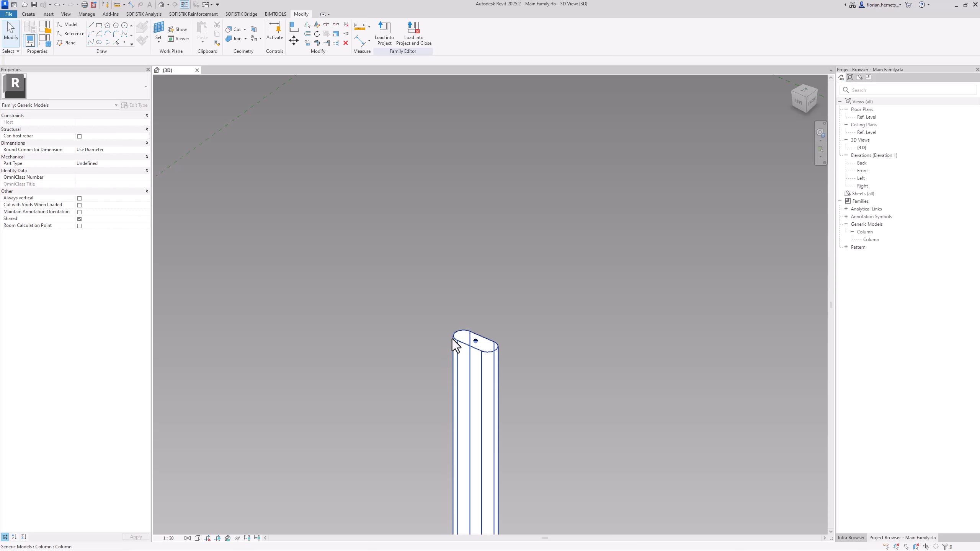
scroll(479, 318, down, 3)
middle_drag(513, 239, 488, 397)
scroll(451, 300, up, 5)
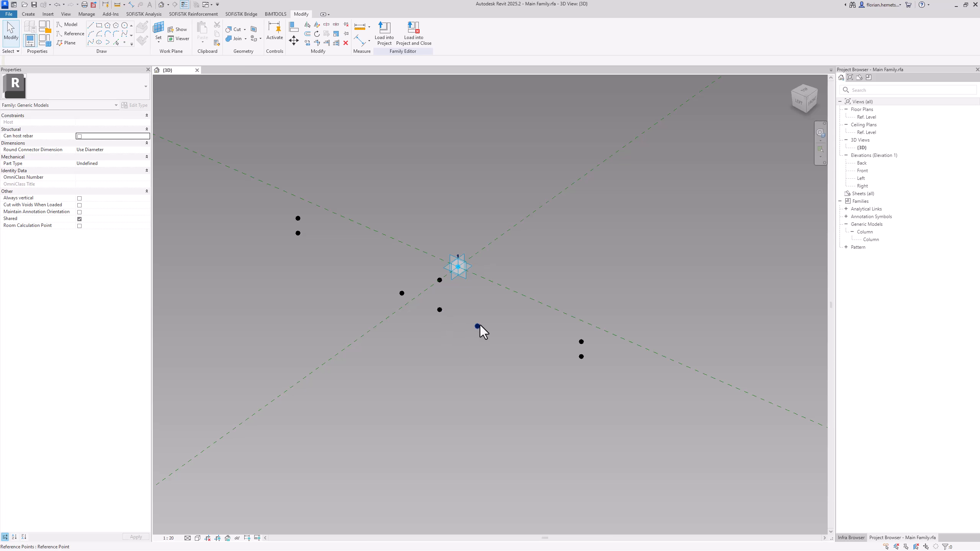
click(162, 38)
click(297, 219)
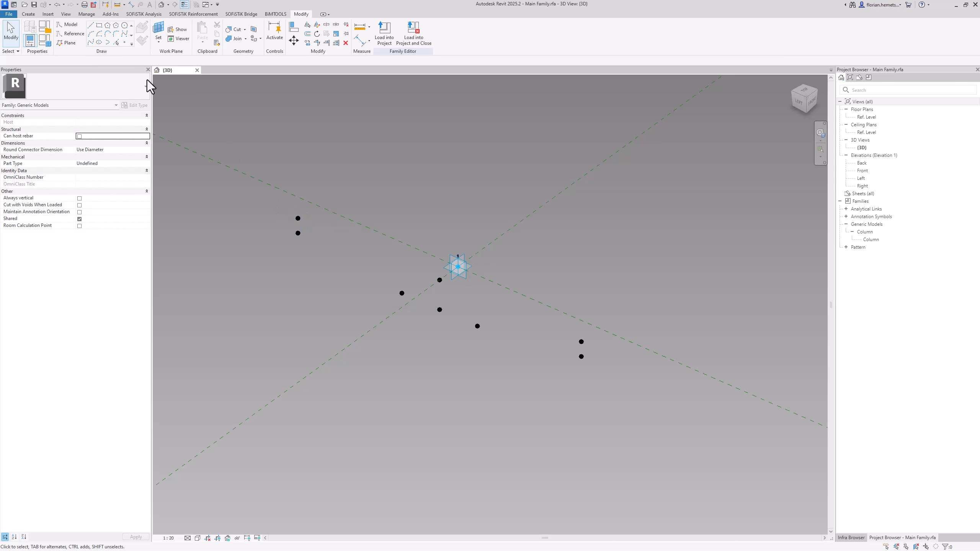
click(125, 42)
click(297, 219)
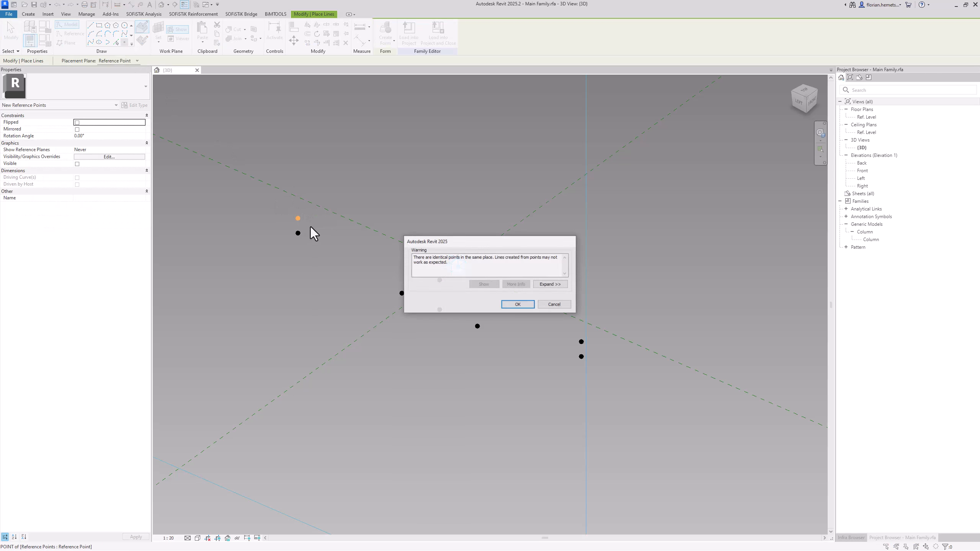
key(Return)
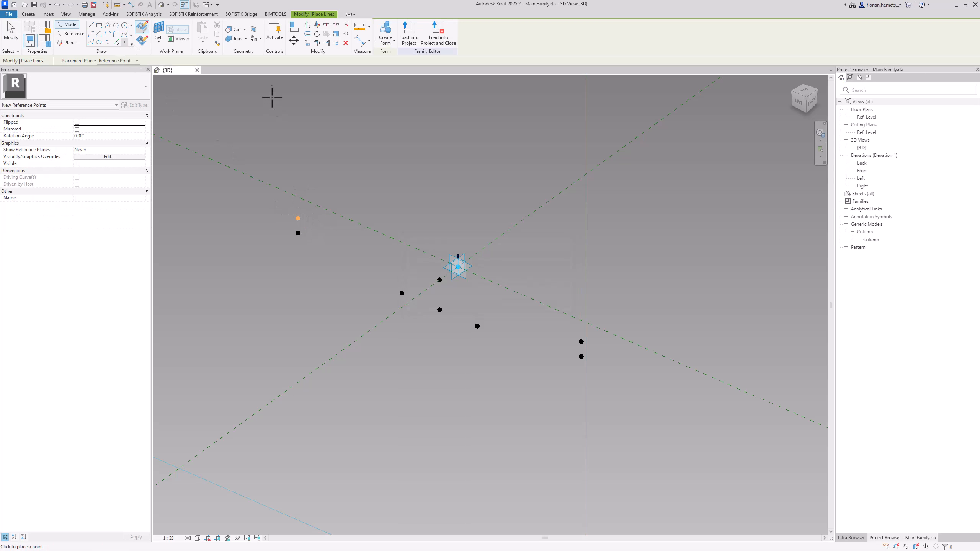
Place a reference point on the lower outer point directly beneath it, hosted on that lower point's vertical plane
click(164, 29)
click(298, 232)
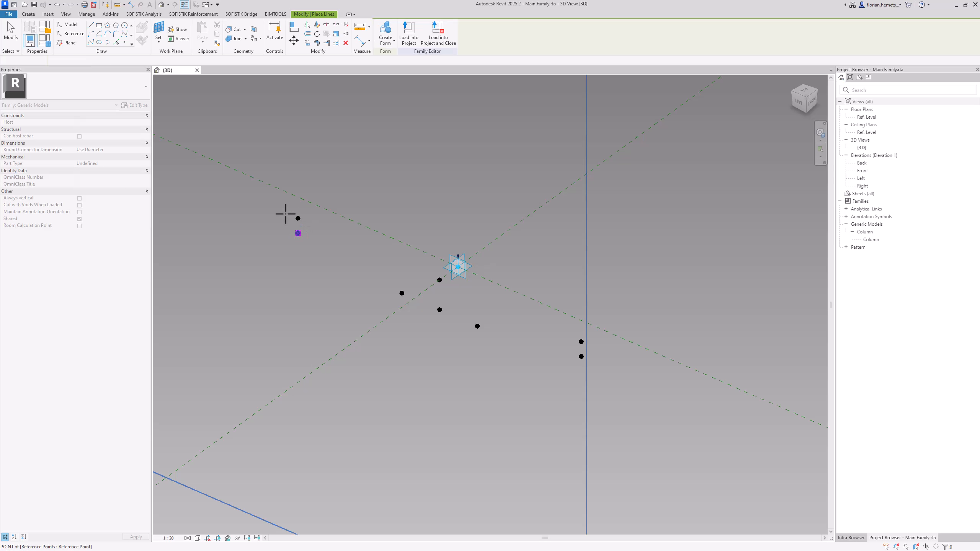
click(298, 233)
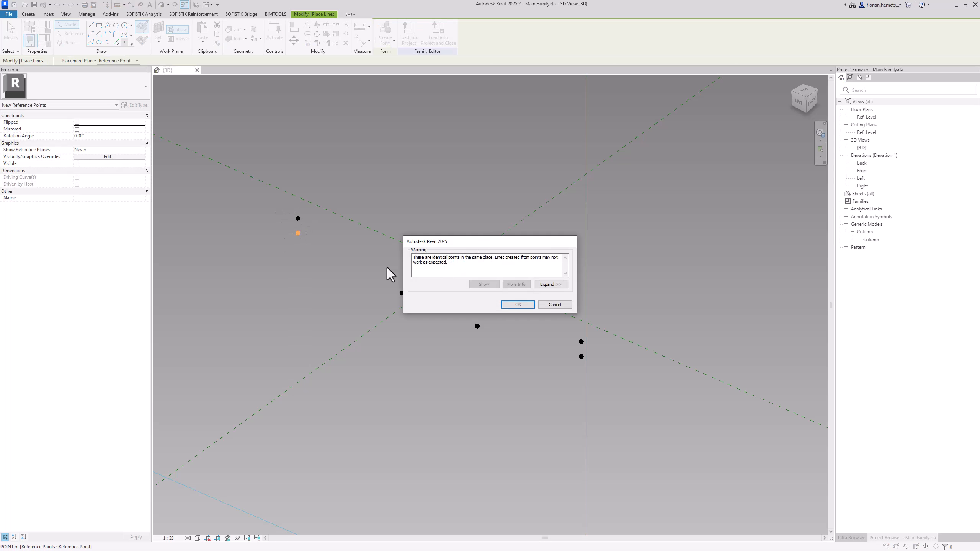
click(503, 304)
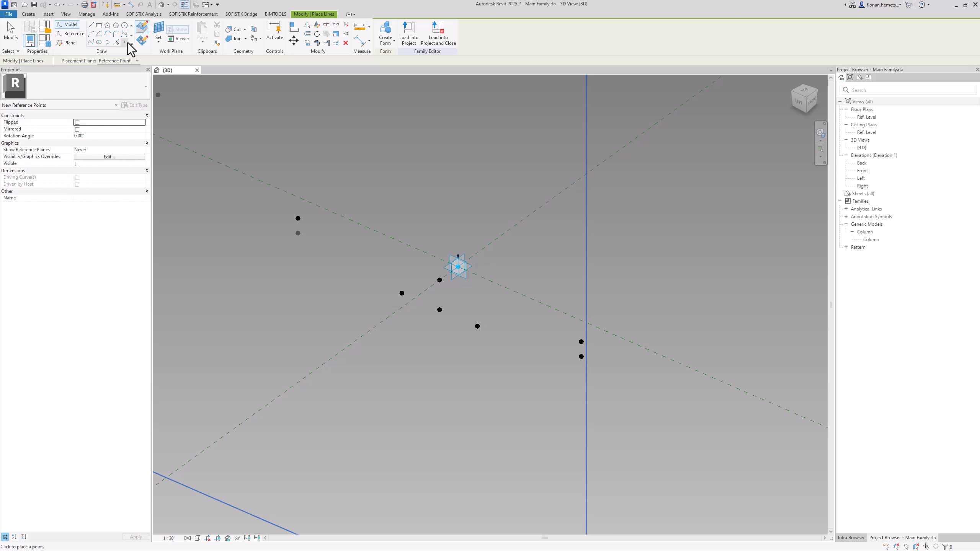
Place a reference point on each of the two lower inner points, hosted on each point's vertical plane
click(159, 31)
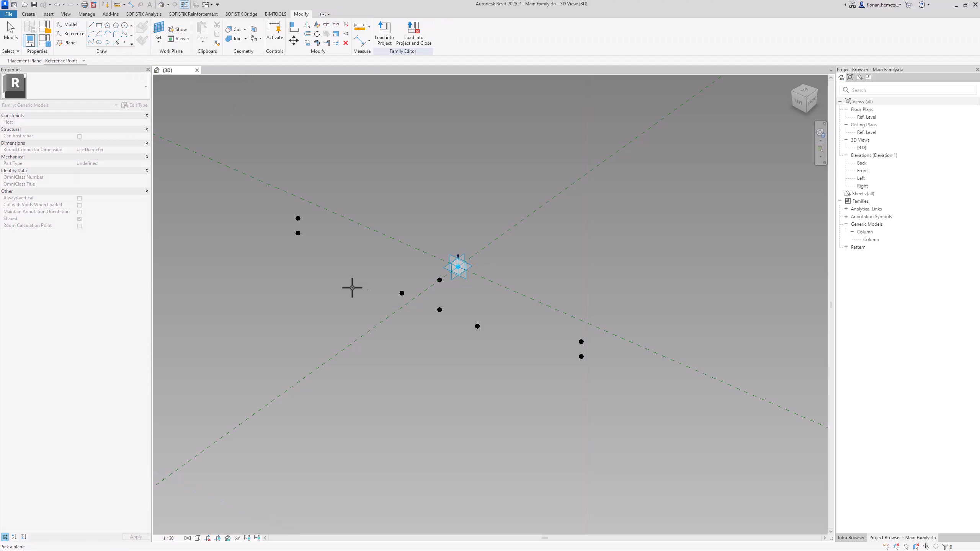
click(401, 292)
click(400, 292)
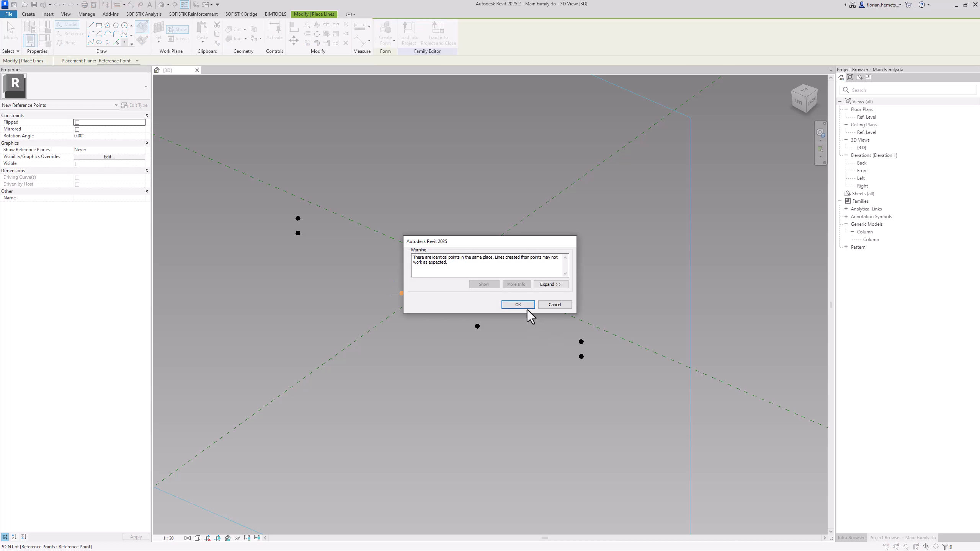
click(518, 305)
click(158, 31)
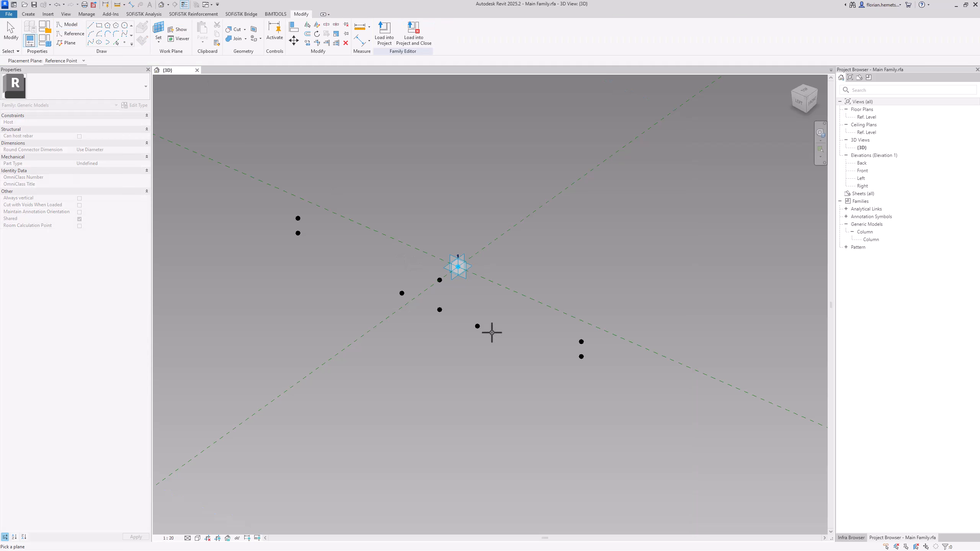
click(480, 327)
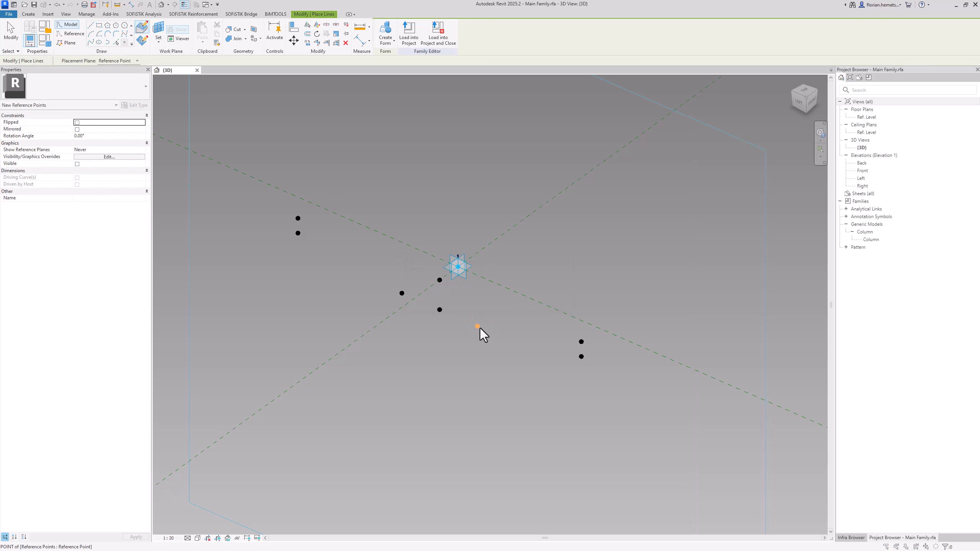
click(480, 328)
click(512, 308)
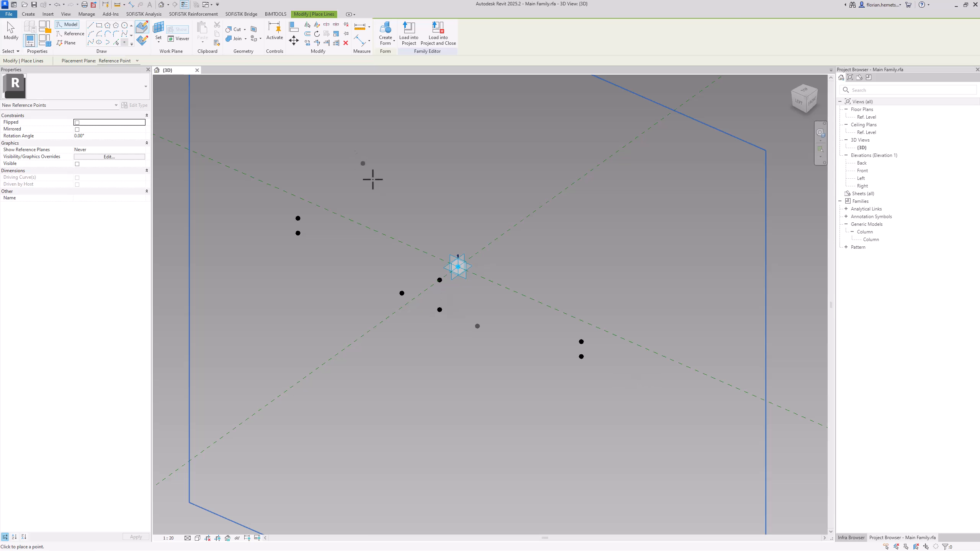
Place reference points on the lower and upper outer points at the remaining end of the profile, hosted on their vertical planes
click(581, 357)
click(518, 307)
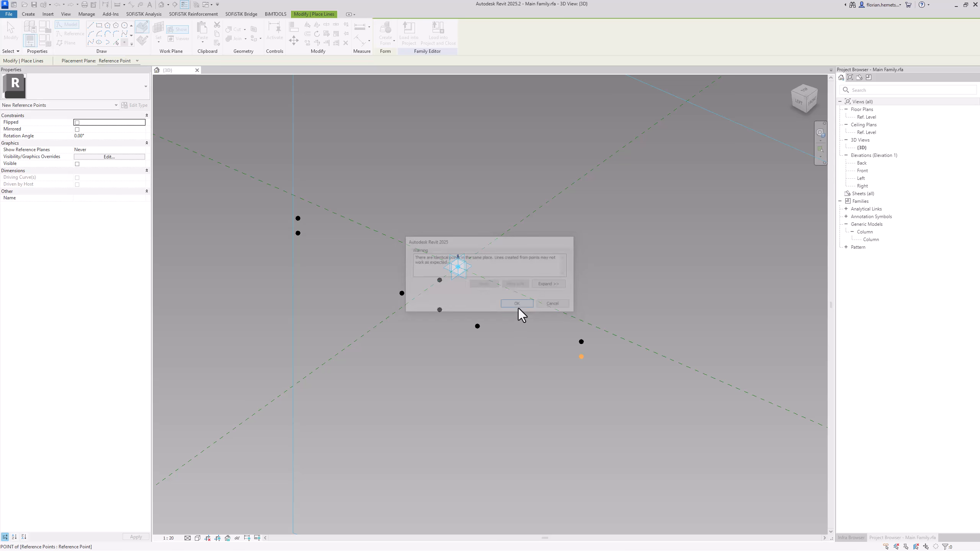
key(Escape)
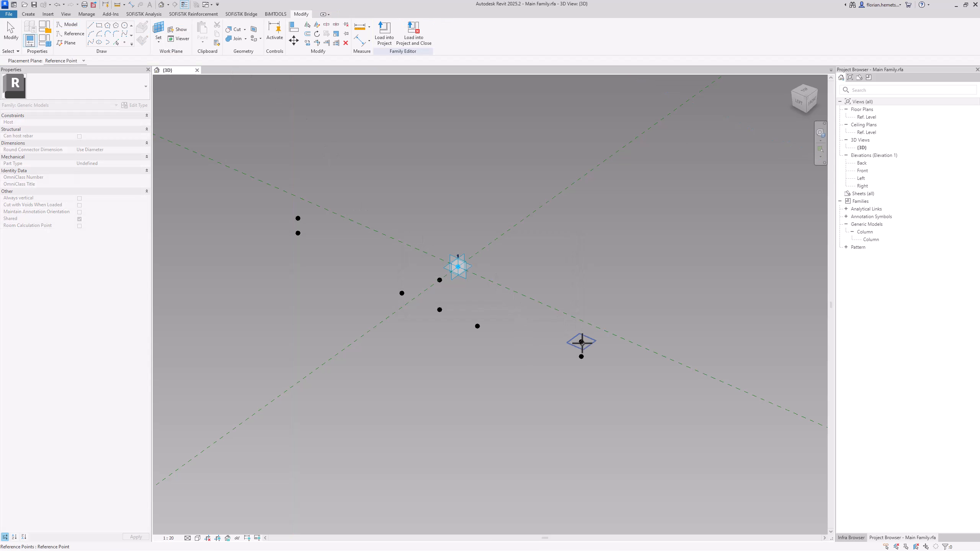
click(582, 343)
click(582, 342)
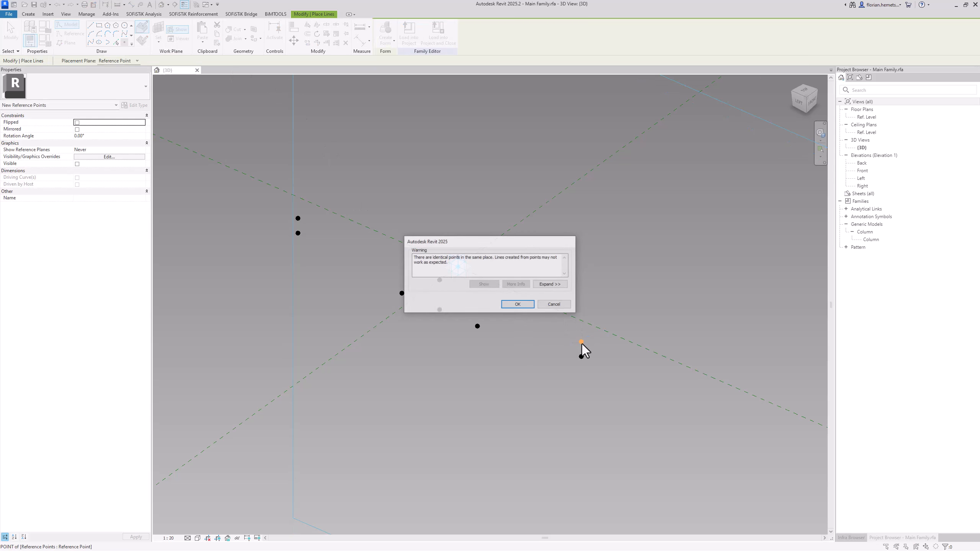
click(525, 305)
key(Escape)
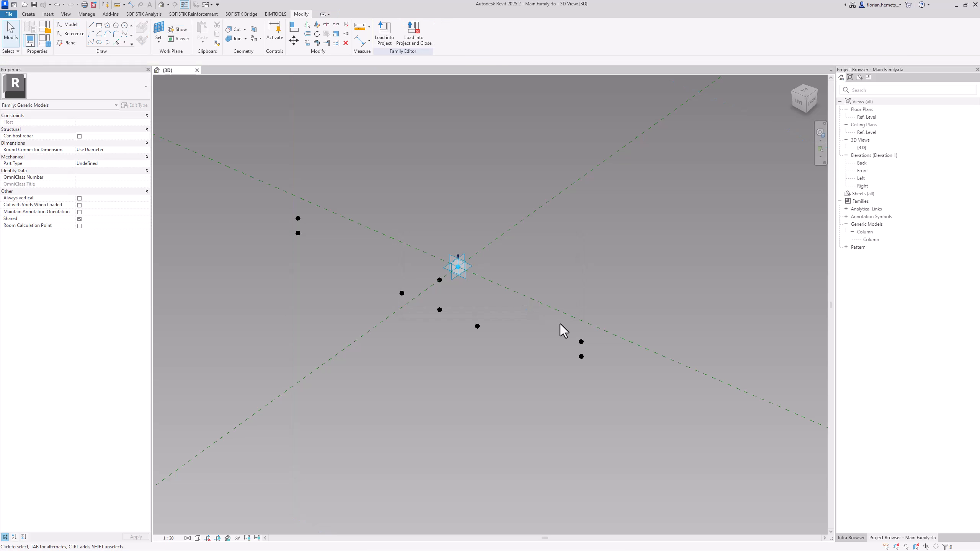
Select the six newly hosted coincident points and associate their offset with Length_Columnhead
click(582, 341)
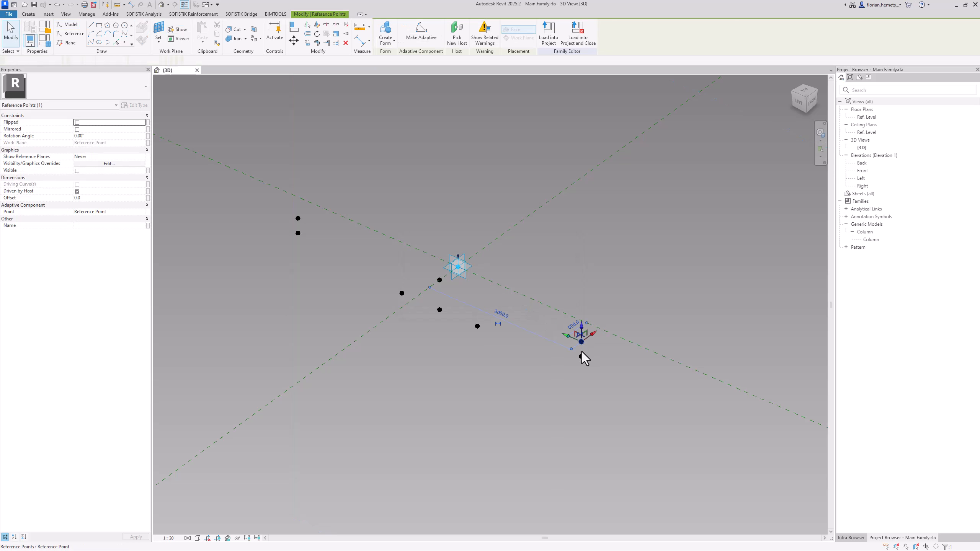
ctrl+click(581, 357)
ctrl+click(477, 326)
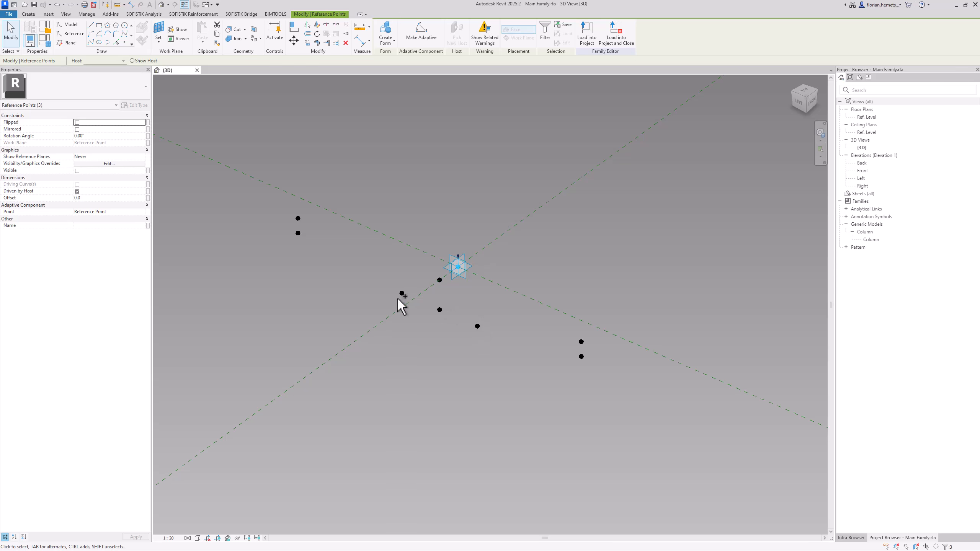
ctrl+click(401, 292)
ctrl+click(298, 233)
ctrl+click(298, 218)
click(149, 198)
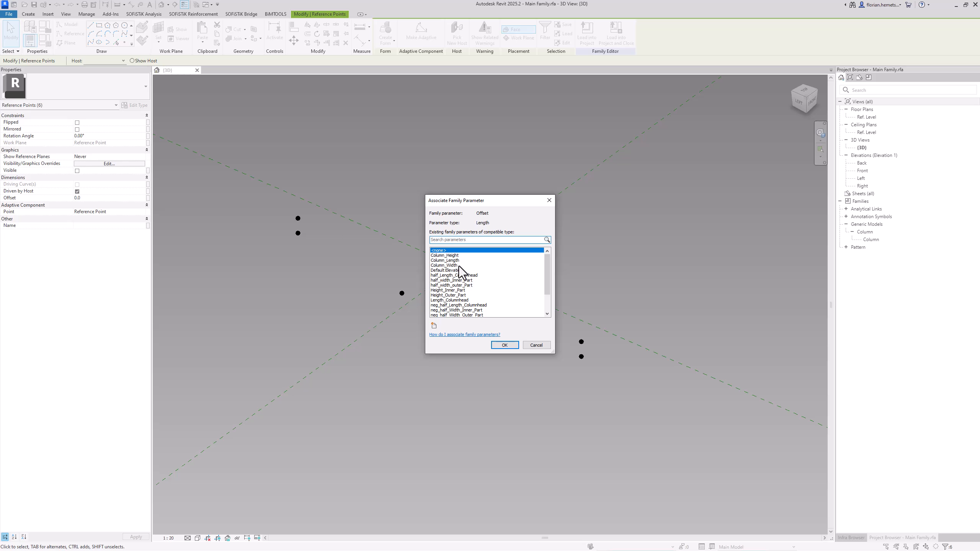
click(462, 300)
click(512, 348)
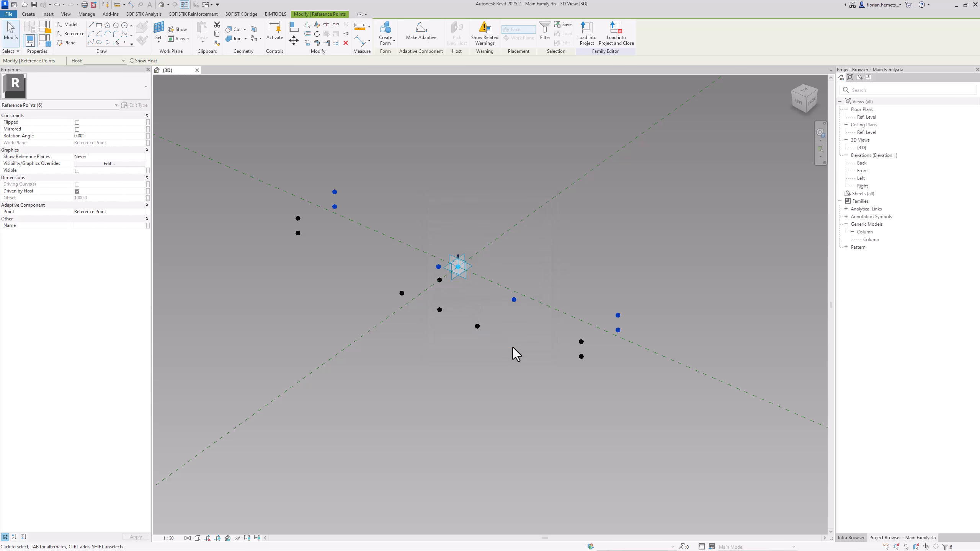
Connect the original profile's upper and lower outer points at one end, and the lower outer point to the neighbouring inner point, with lines
shift+middle_drag(512, 346, 560, 305)
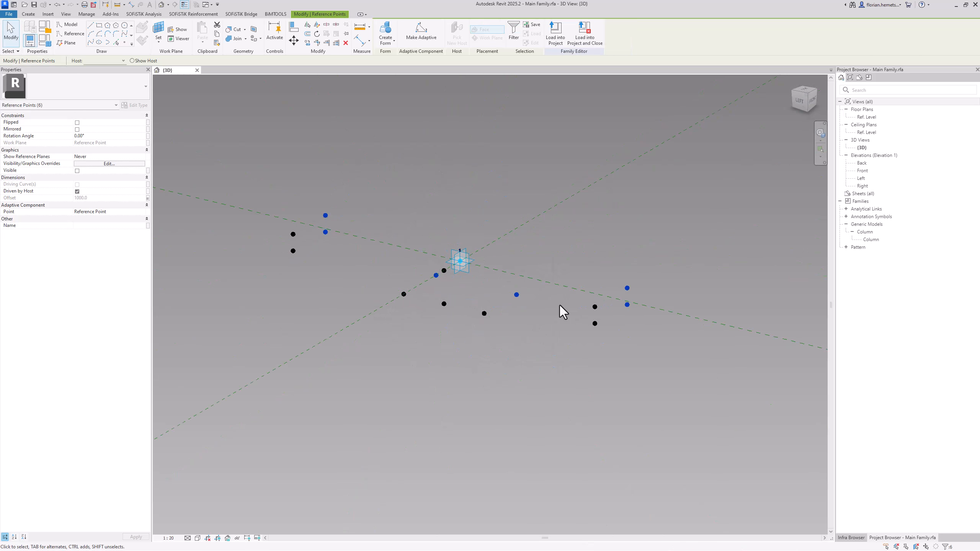
scroll(569, 324, down, 1)
click(573, 323)
drag(578, 266, 608, 352)
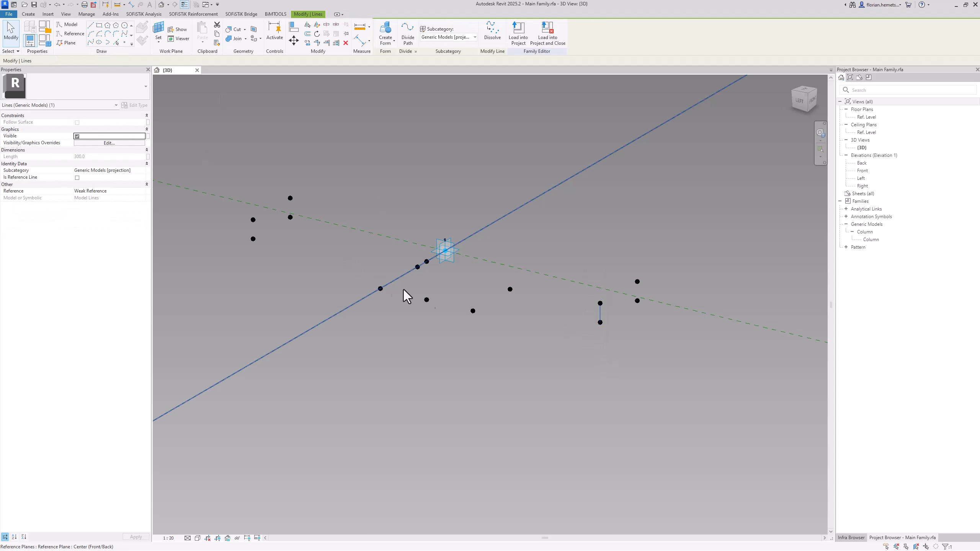
click(469, 308)
ctrl+drag(617, 334, 617, 334)
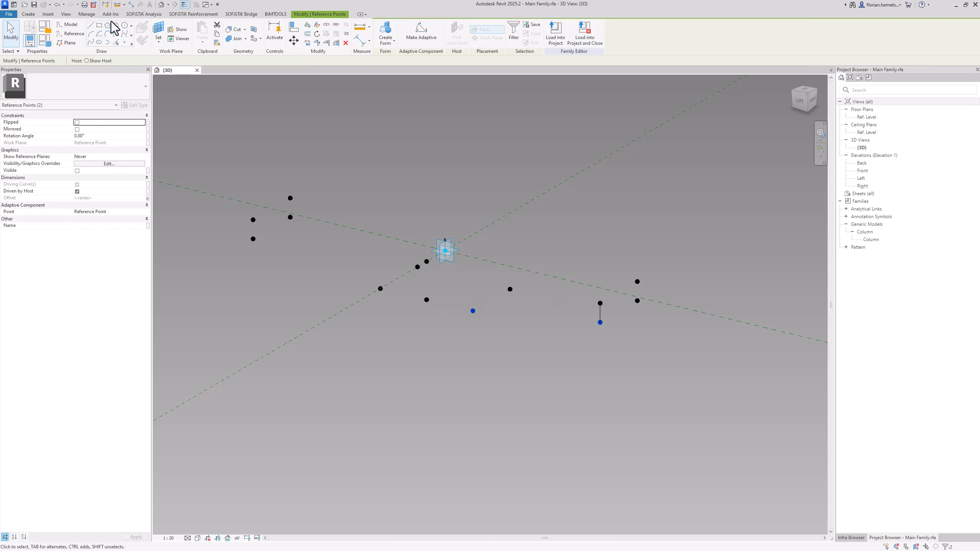
click(91, 42)
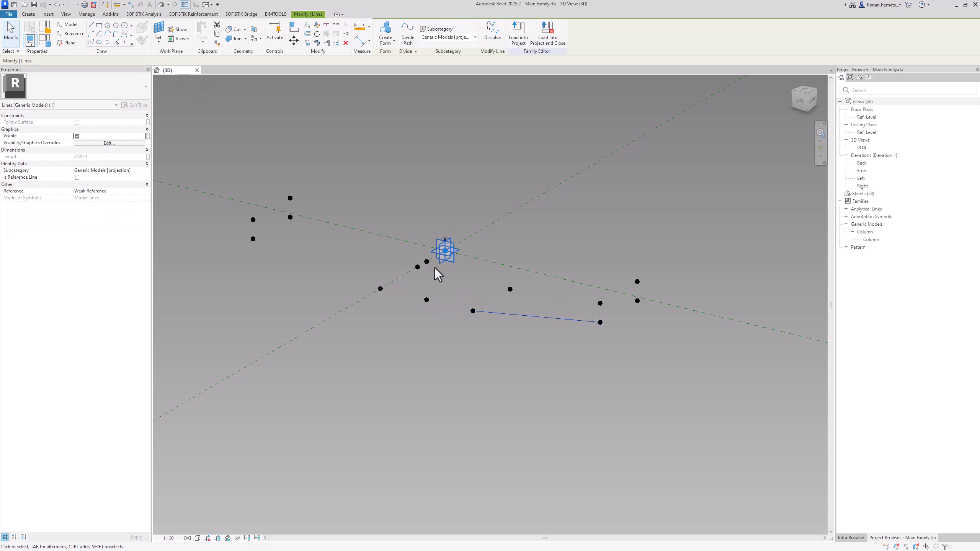
Draw lines through points between the original profile's two lower inner points and on to the opposite lower outer point
click(380, 288)
ctrl+drag(455, 303, 479, 322)
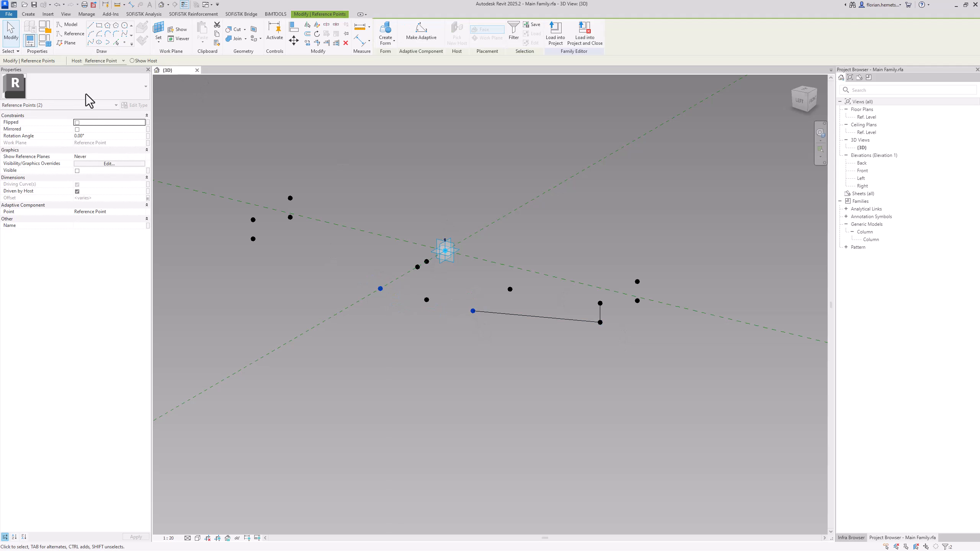
click(92, 41)
click(253, 238)
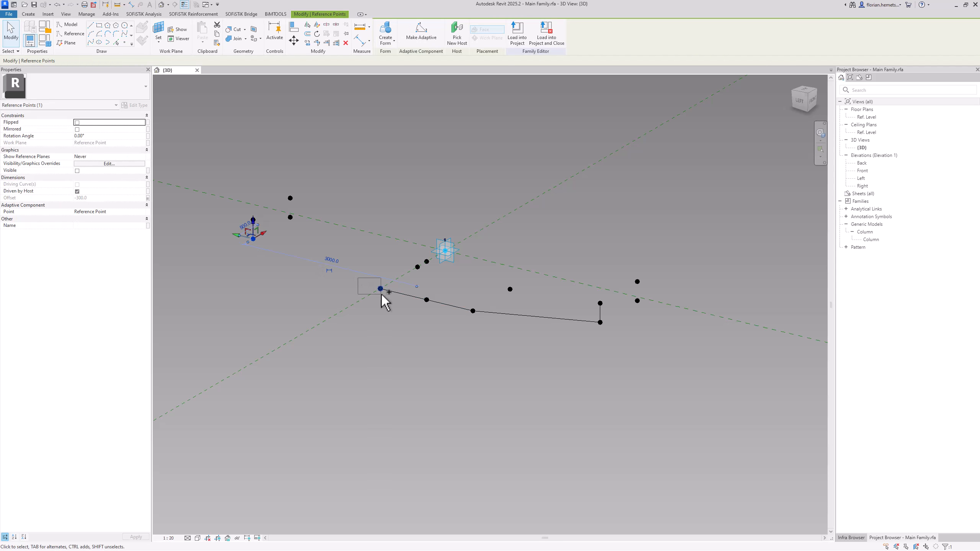
ctrl+drag(381, 294, 381, 294)
click(91, 42)
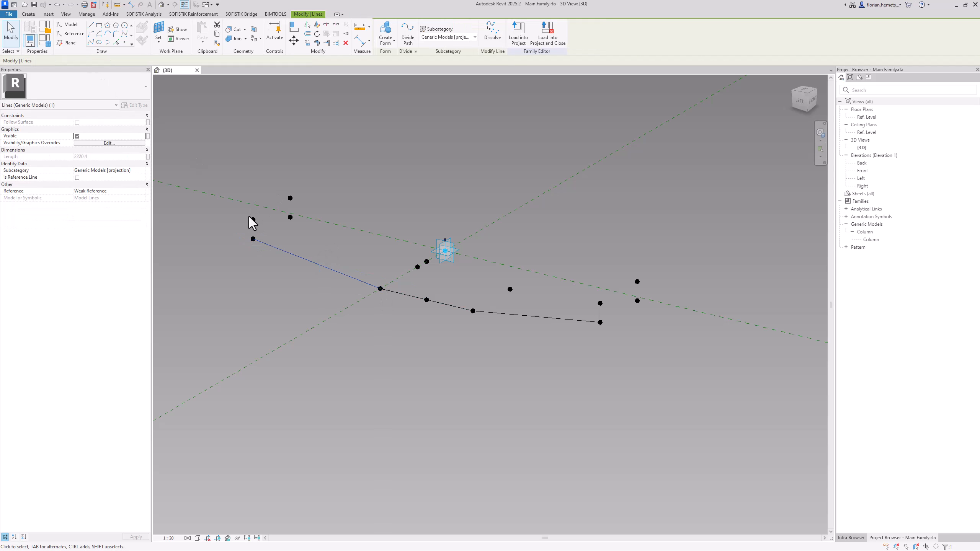
Close the original profile with a vertical line at its open end and a top line between the upper outer points
click(253, 219)
ctrl+click(253, 239)
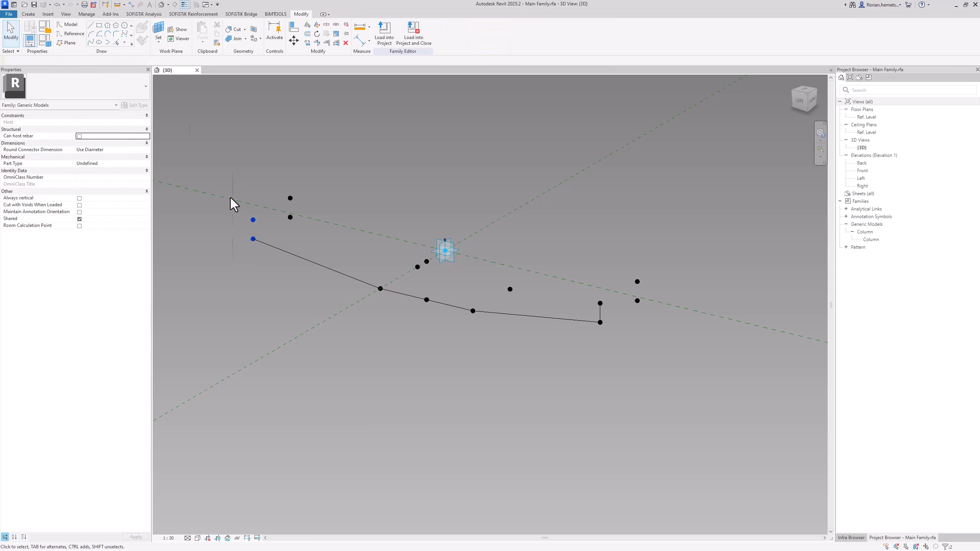
click(91, 42)
click(253, 219)
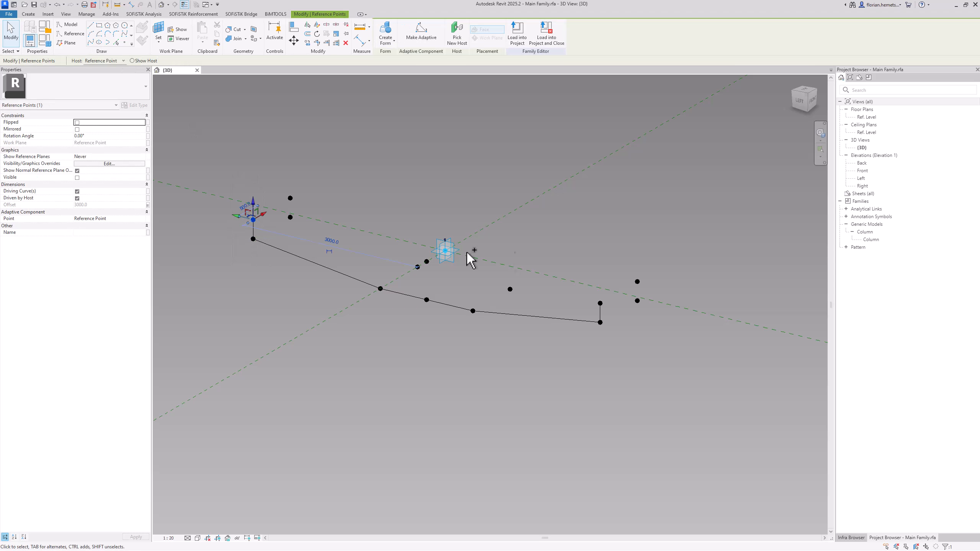
ctrl+drag(588, 276, 609, 317)
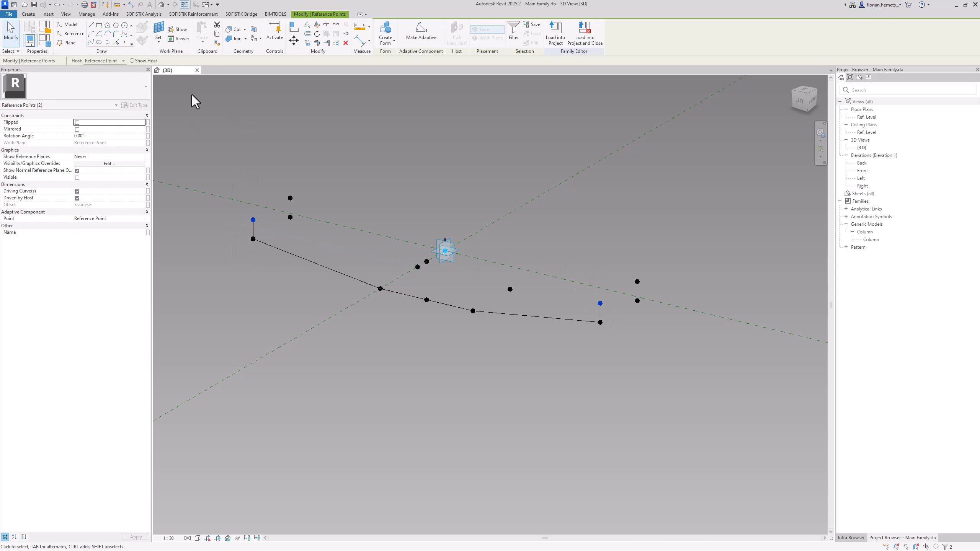
click(89, 44)
Draw the offset profile's first vertical end line and its top line between the two upper outer points
drag(269, 145, 300, 227)
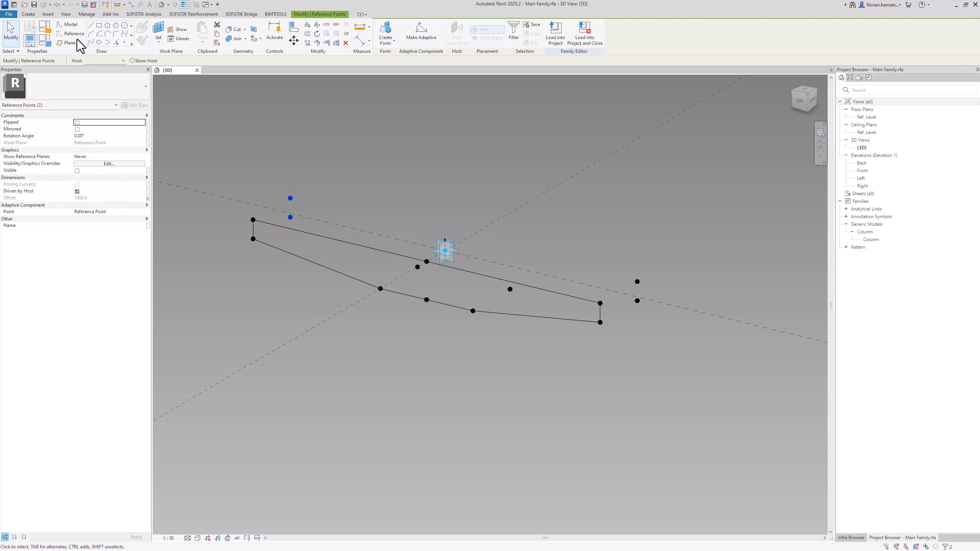
click(89, 44)
click(296, 183)
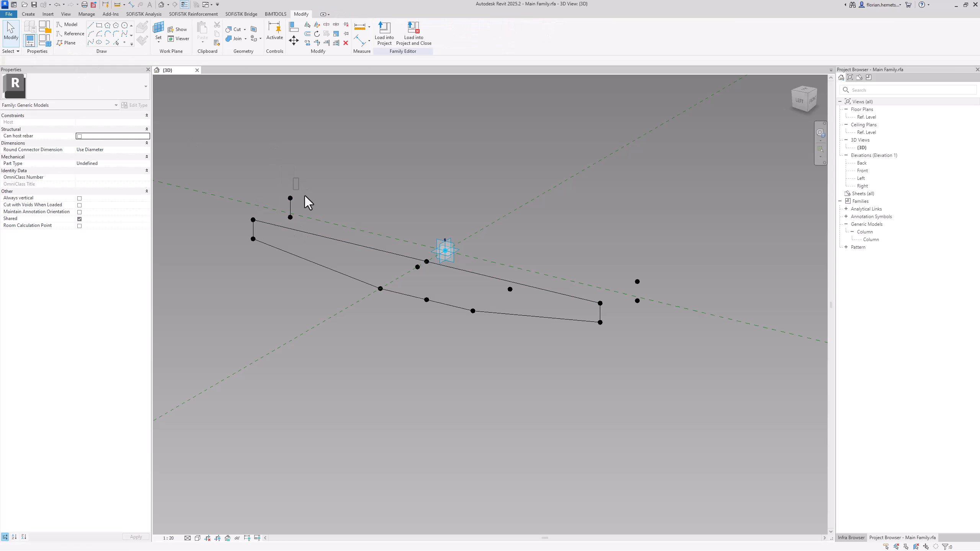
drag(304, 205, 306, 206)
ctrl+drag(593, 234, 654, 288)
click(91, 43)
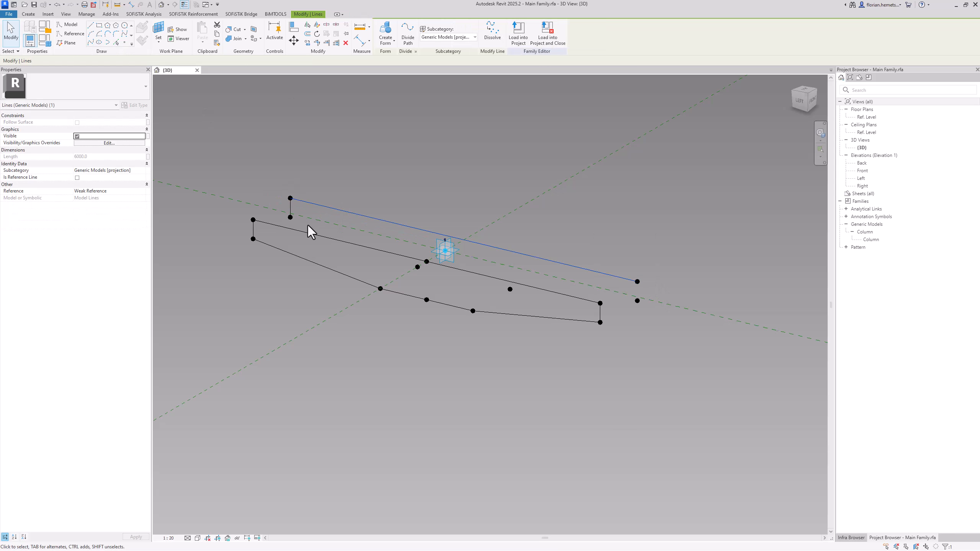
Connect the offset profile's lower outer point to the nearest inner point, and join the two inner points with a line
click(290, 216)
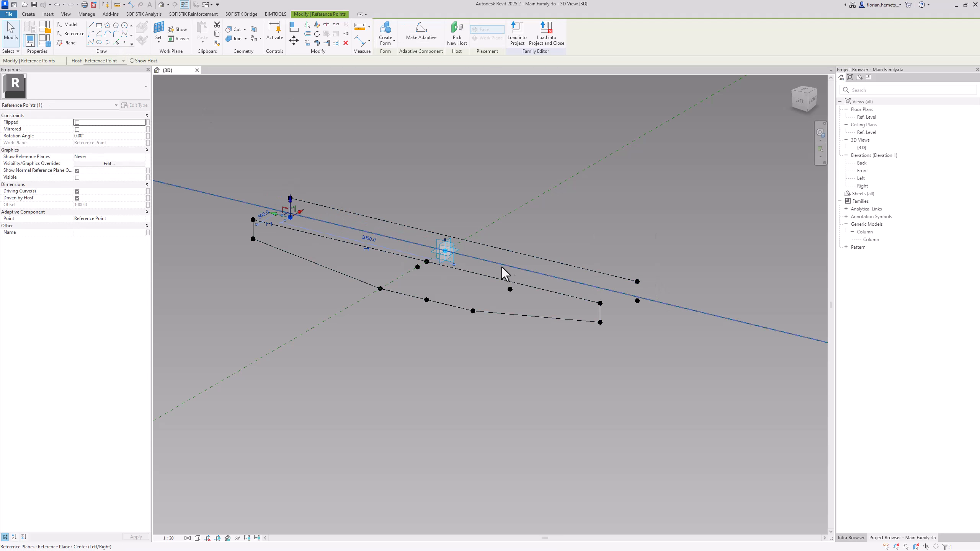
shift+middle_drag(503, 274, 540, 262)
ctrl+click(537, 260)
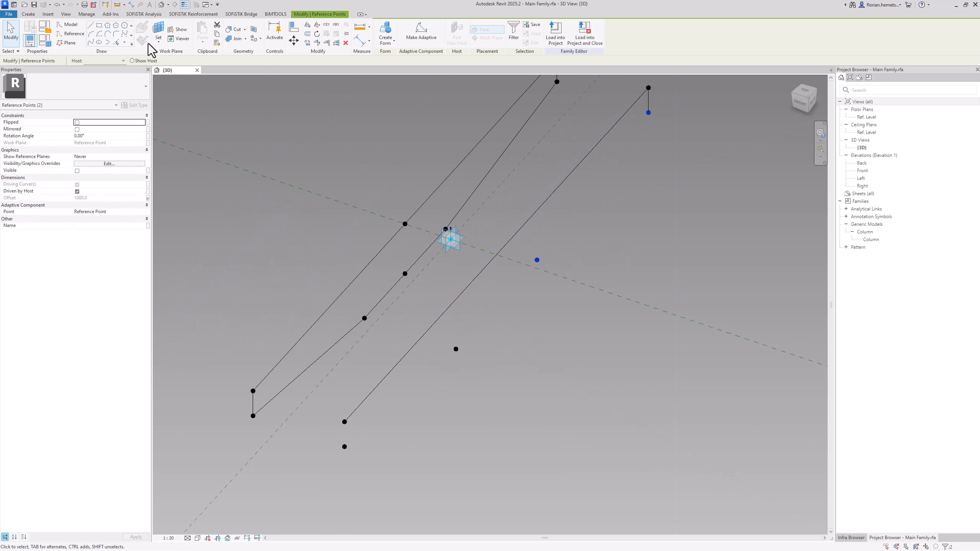
click(99, 42)
drag(447, 335, 484, 367)
ctrl+click(537, 260)
click(91, 42)
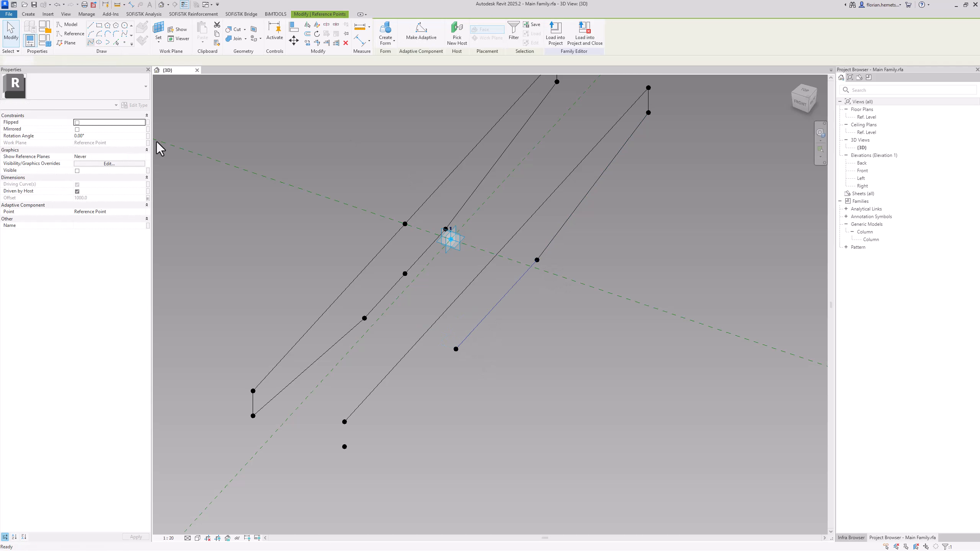
Close the offset profile with the second vertical end line and a line from its lower point to the remaining inner point
drag(328, 415, 361, 456)
click(100, 43)
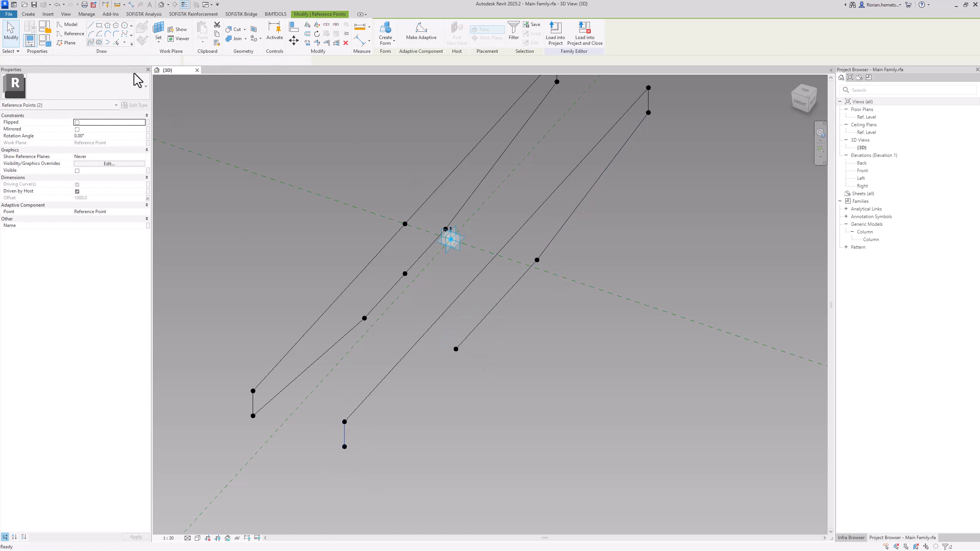
click(456, 349)
ctrl+click(344, 445)
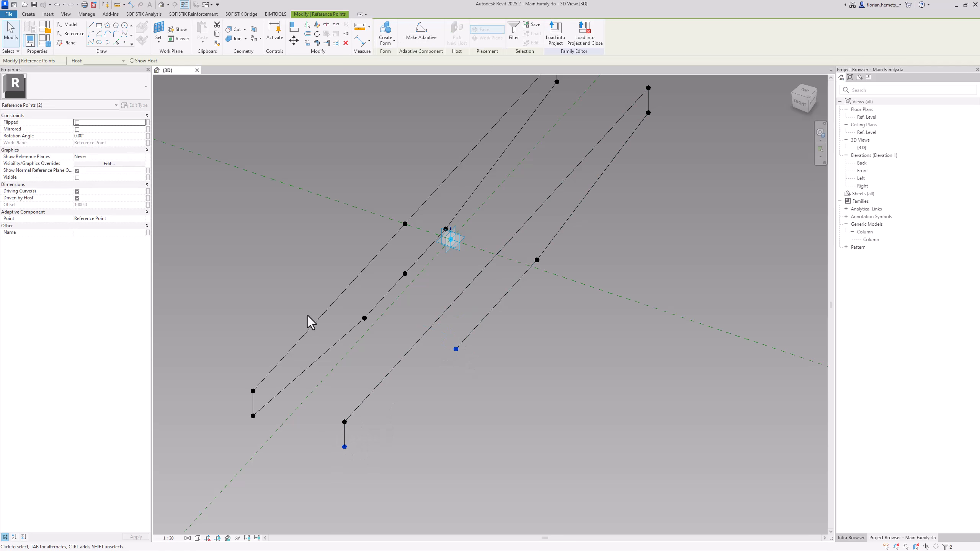
click(92, 41)
Select all the lines of both closed column head profiles and convert them to reference lines
shift+middle_drag(266, 247, 724, 254)
scroll(721, 247, down, 1)
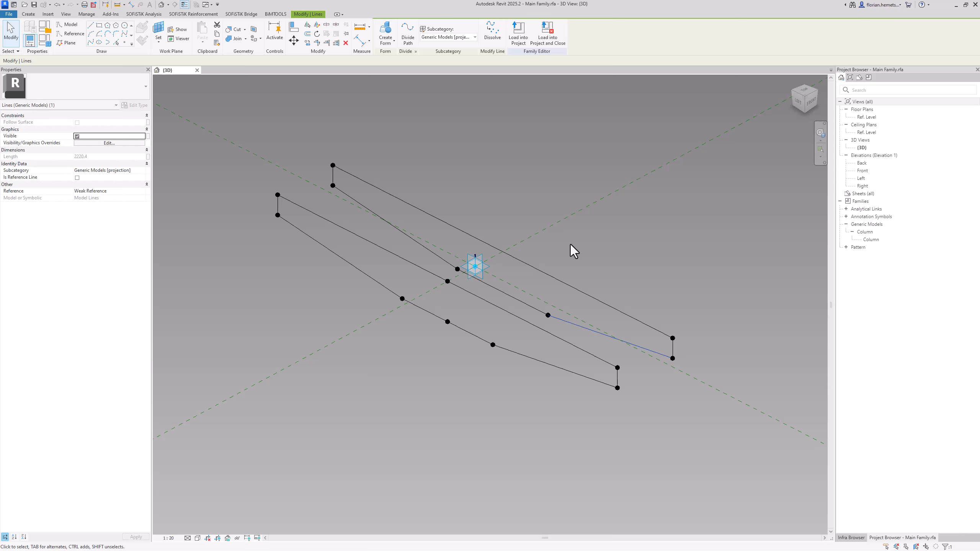
click(533, 276)
key(Tab)
click(536, 272)
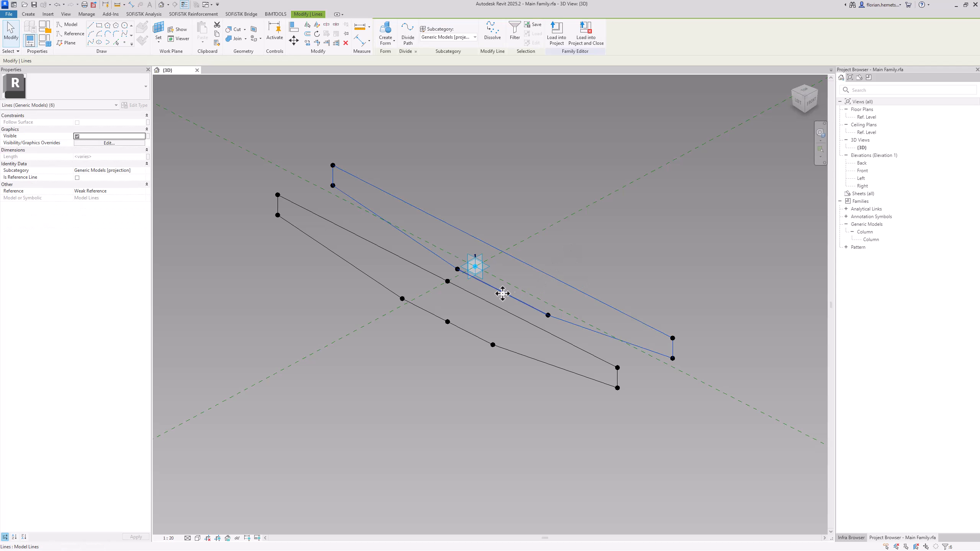
key(Tab)
ctrl+click(485, 301)
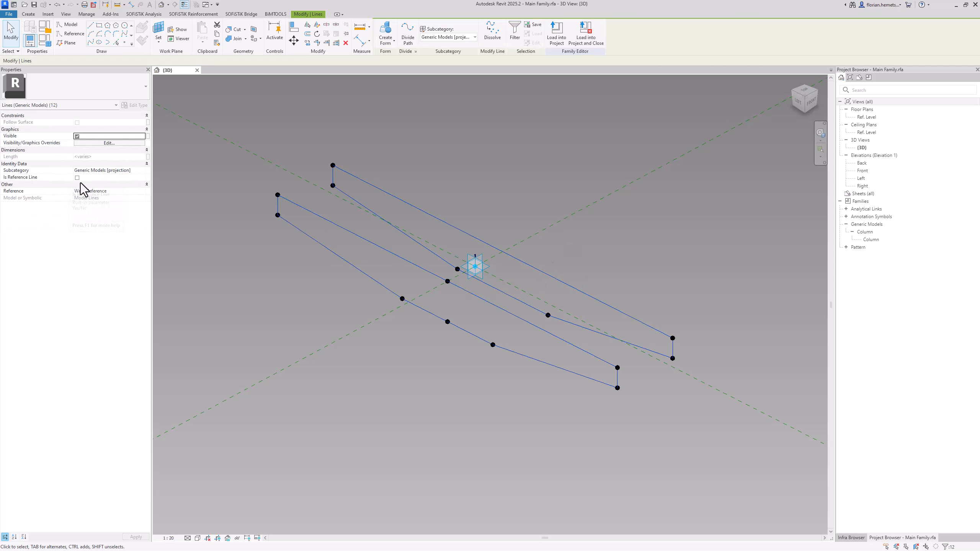
click(398, 413)
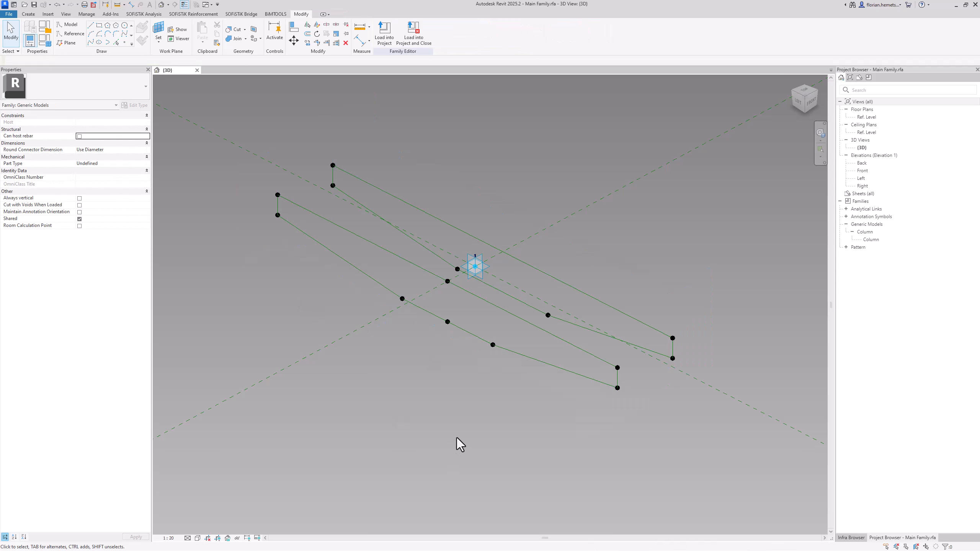
Select both closed reference-line profiles of the column head and create a solid form between them
shift+middle_drag(459, 445, 512, 407)
key(Tab)
click(528, 361)
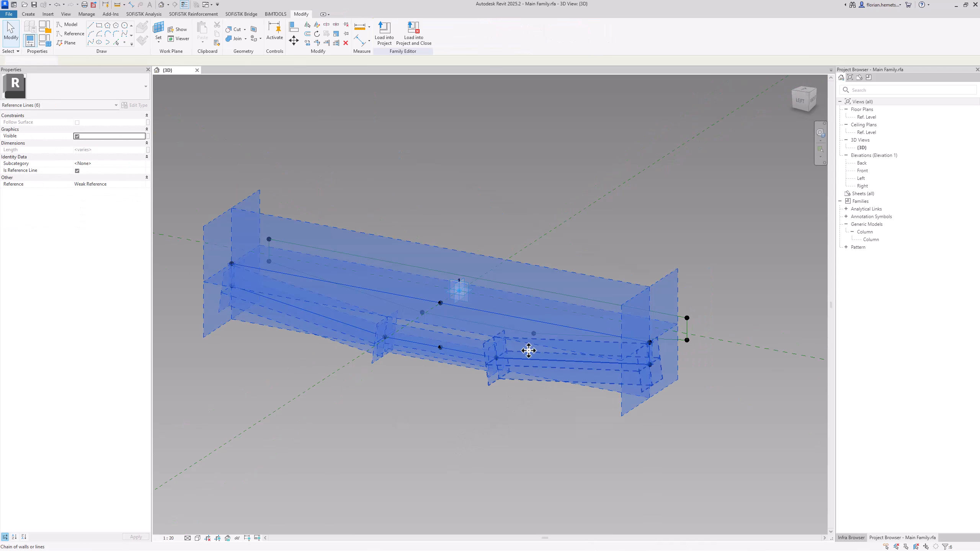
ctrl+click(531, 288)
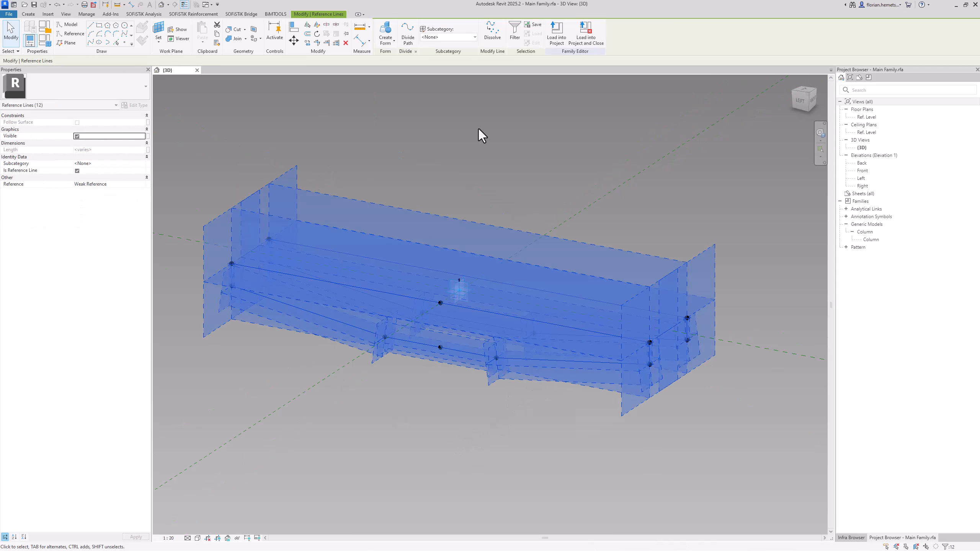
click(392, 28)
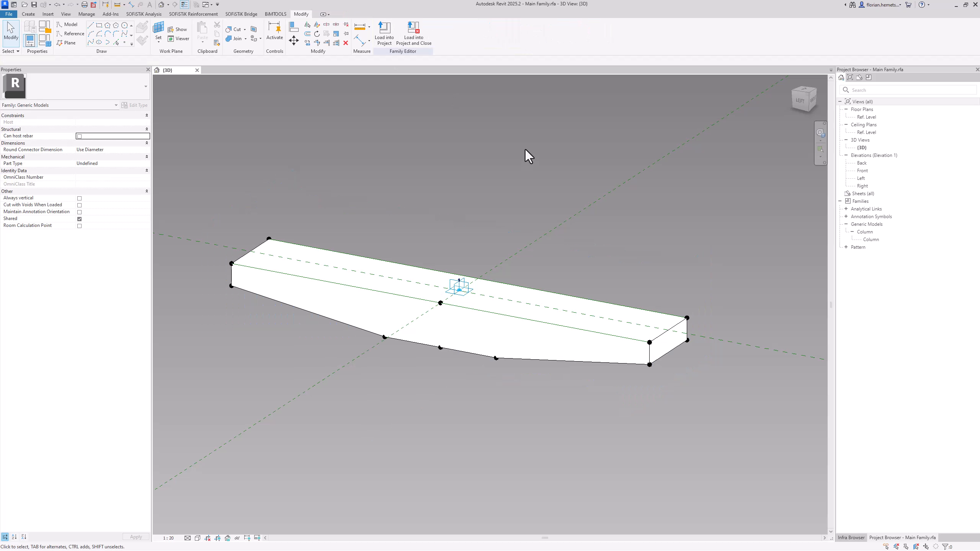
shift+middle_drag(527, 178, 523, 153)
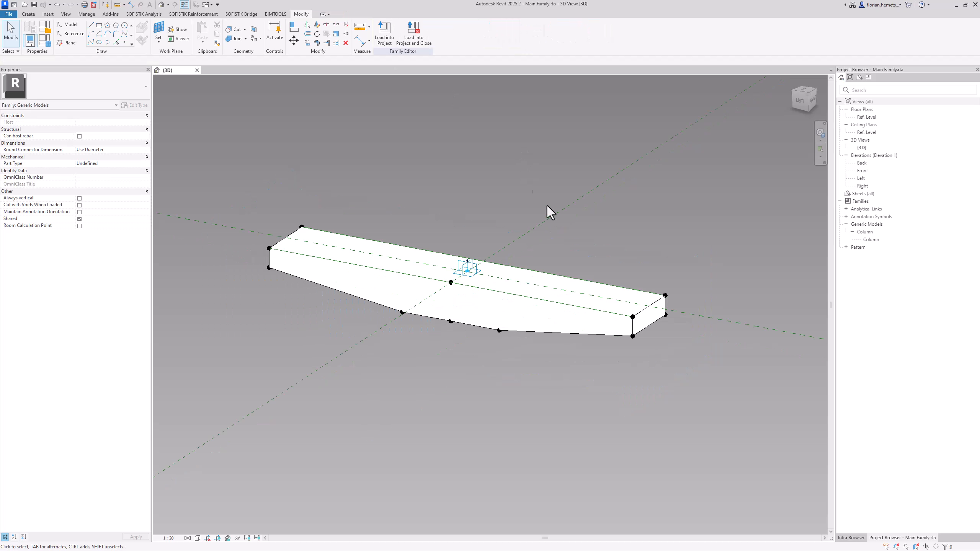
Associate the Offset of the reference point hosting the nested column with the neg_Height_Inner_Part parameter
shift+middle_drag(549, 212, 501, 169)
scroll(505, 163, down, 3)
drag(446, 393, 548, 505)
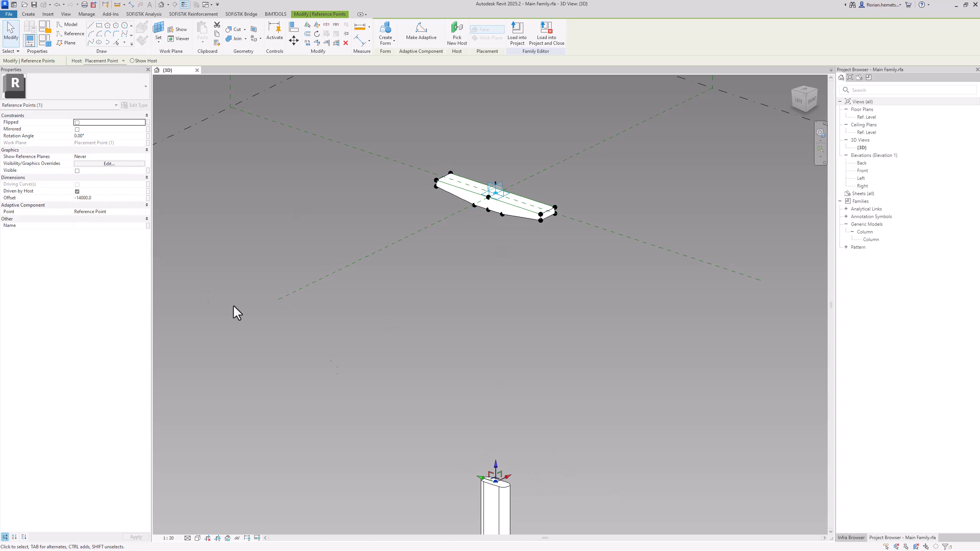
click(147, 200)
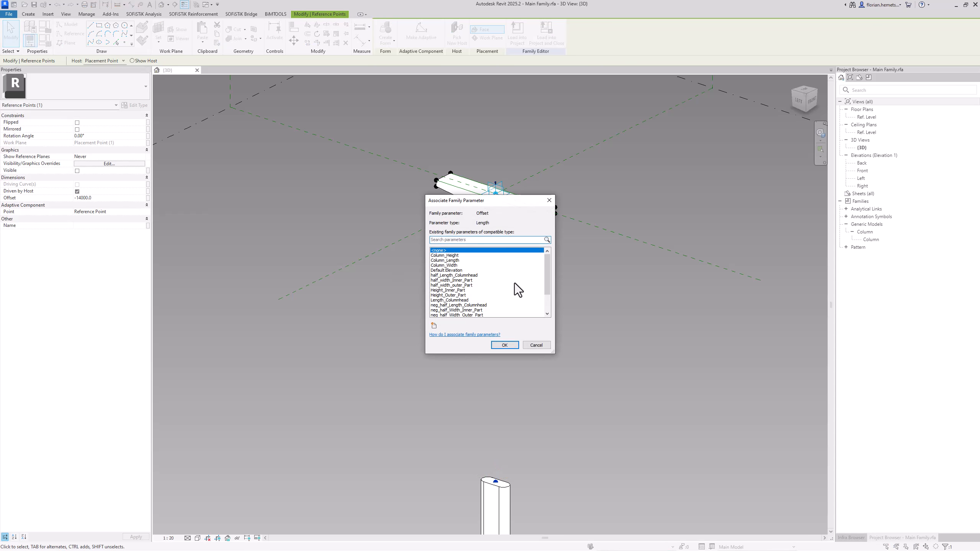
click(470, 290)
scroll(482, 311, down, 2)
click(482, 301)
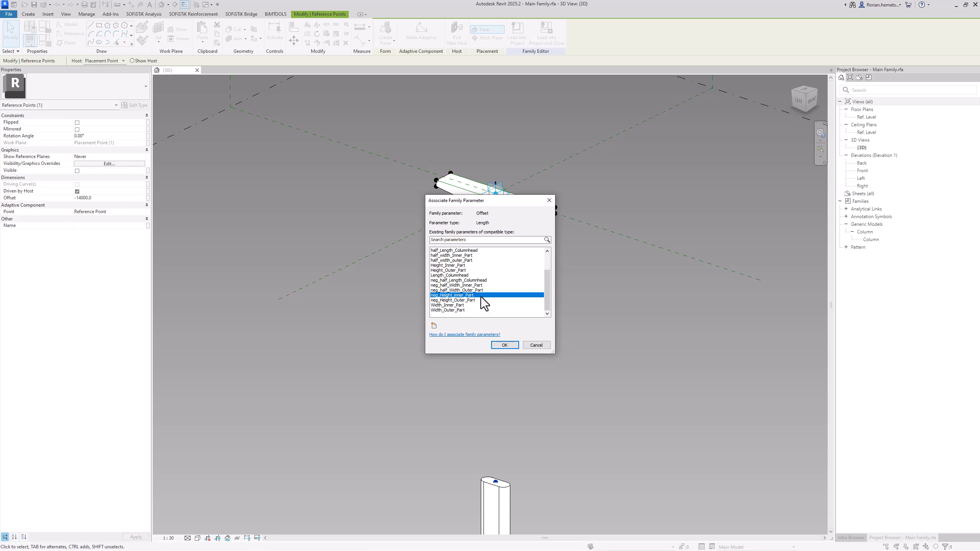
click(503, 345)
Examine from below and from afar how the nested column meets the underside of the column head
scroll(515, 210, up, 6)
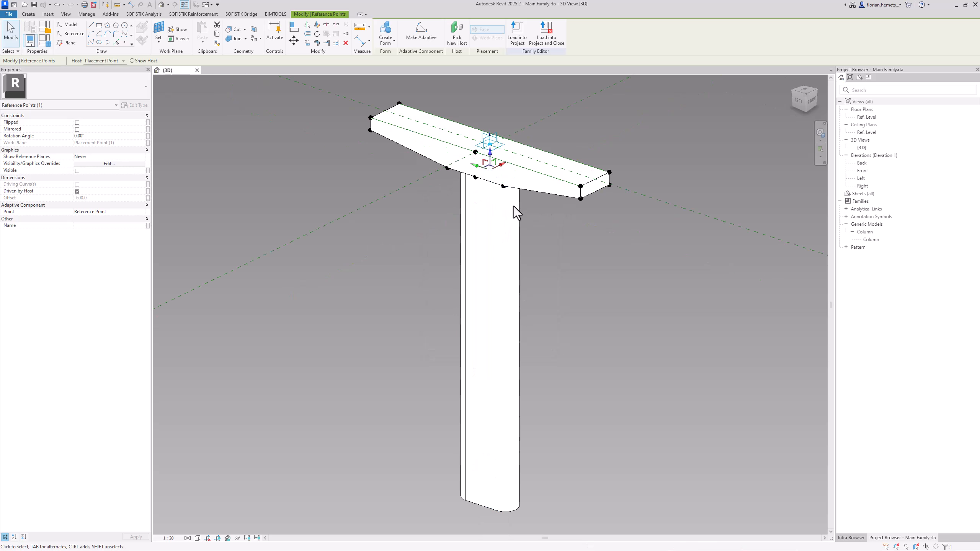
scroll(490, 149, up, 1)
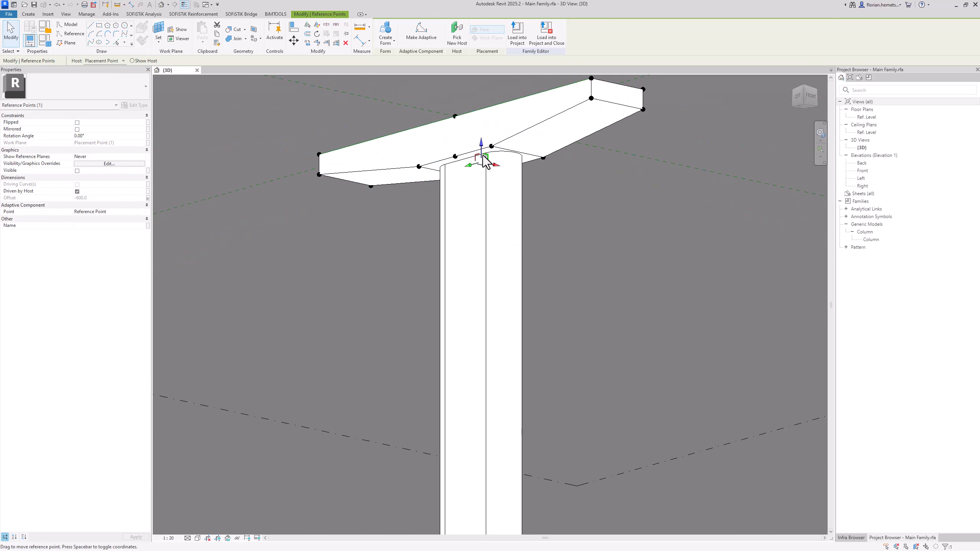
click(487, 177)
shift+middle_drag(608, 209, 586, 317)
click(587, 324)
scroll(590, 340, down, 2)
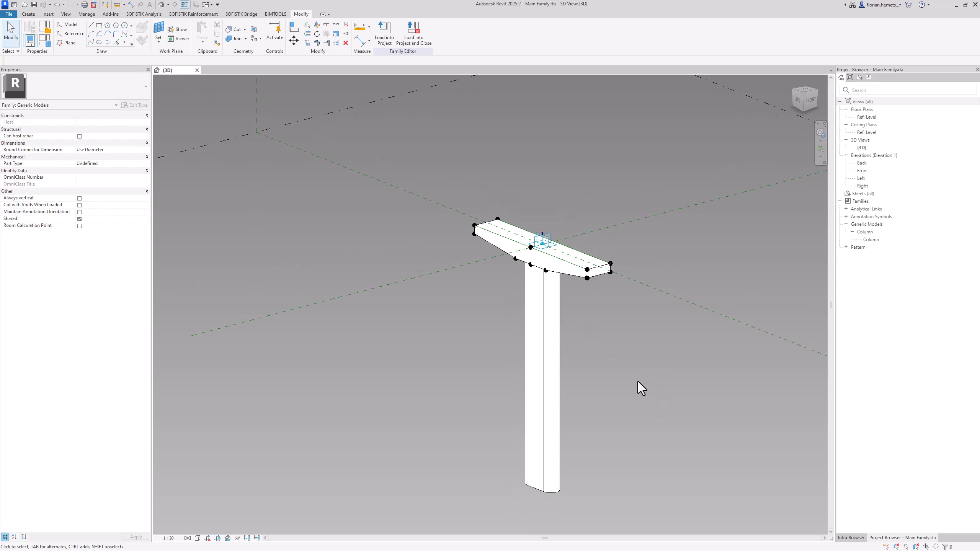
middle_drag(393, 191, 418, 179)
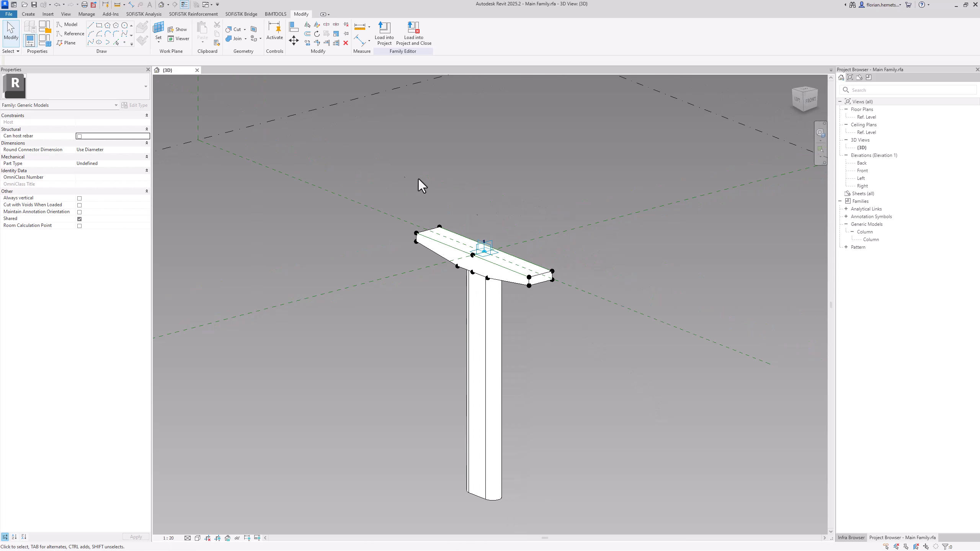
Create a new project from the Construction-Vorlage template and open its default 3D view
click(27, 15)
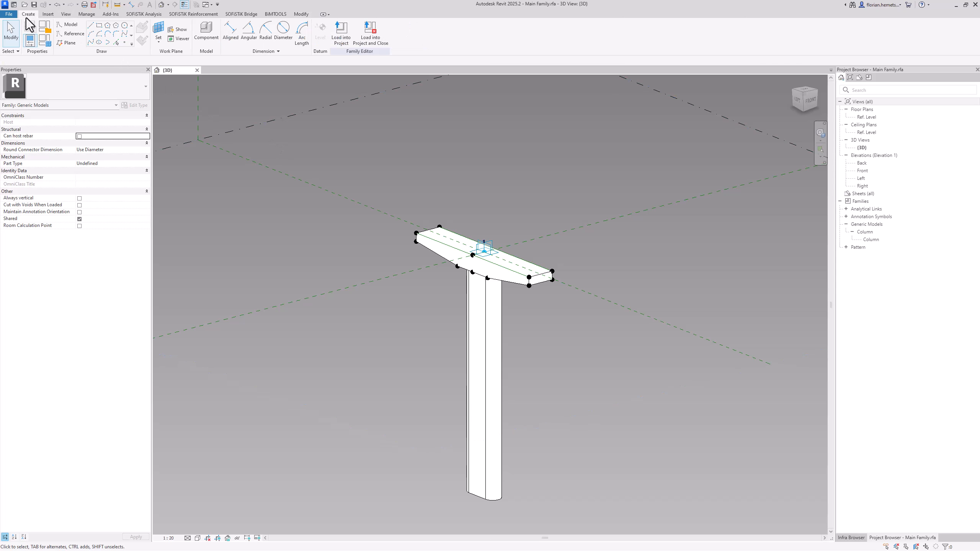
click(9, 13)
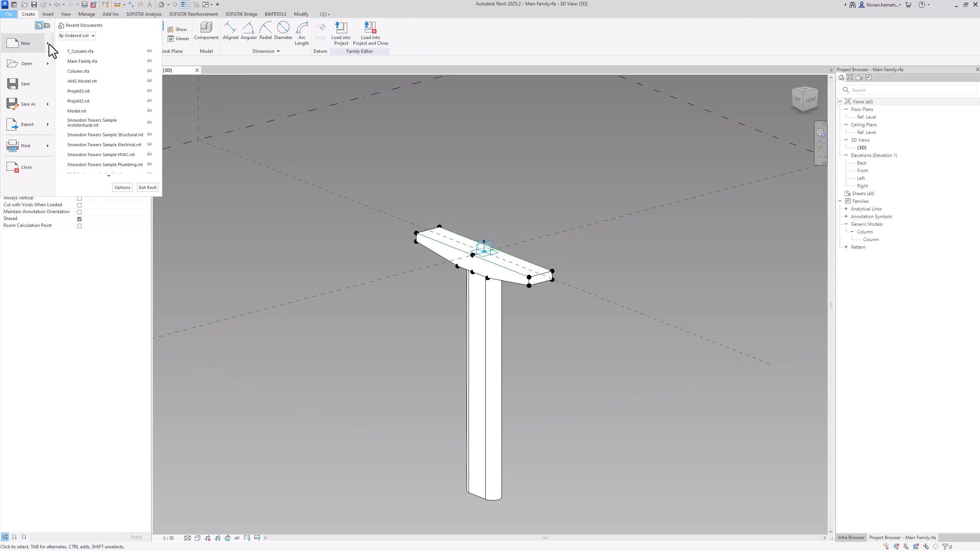
mouse_move(49, 44)
click(85, 54)
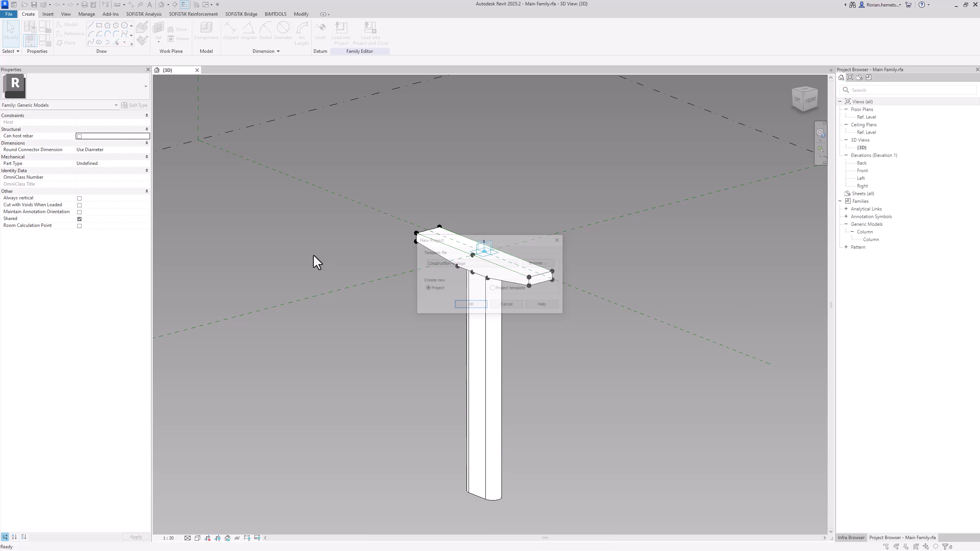
click(470, 306)
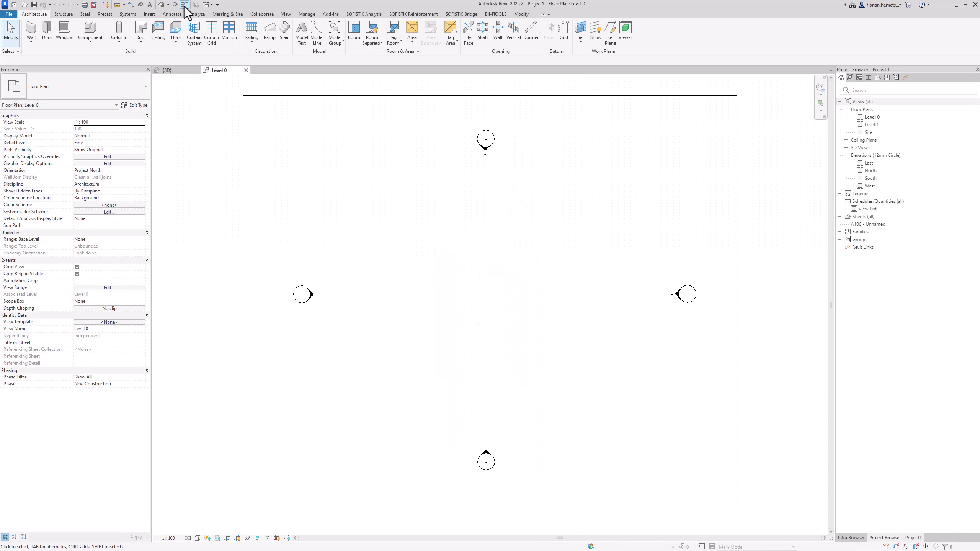
click(161, 4)
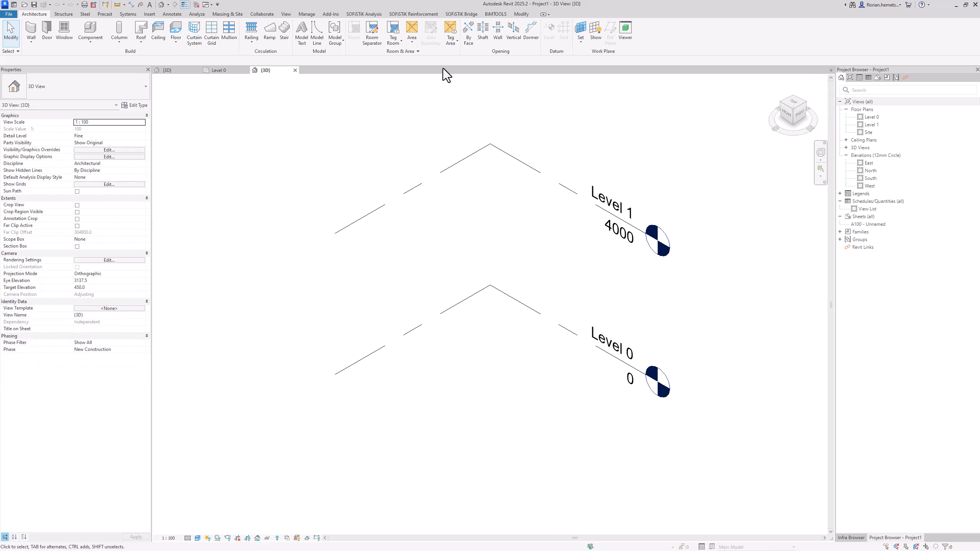
Create a SOFiSTiK Bridge axis in the new project
click(461, 14)
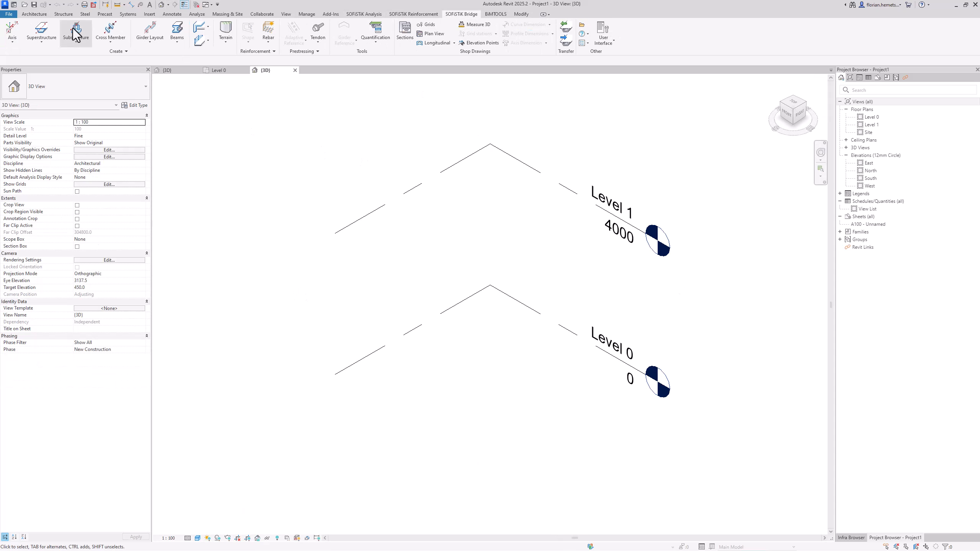
click(21, 42)
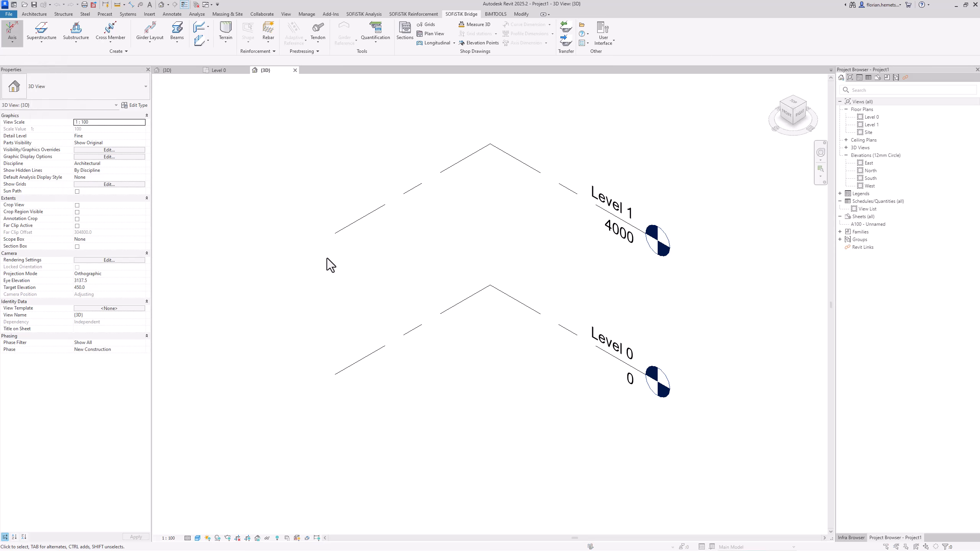
click(520, 367)
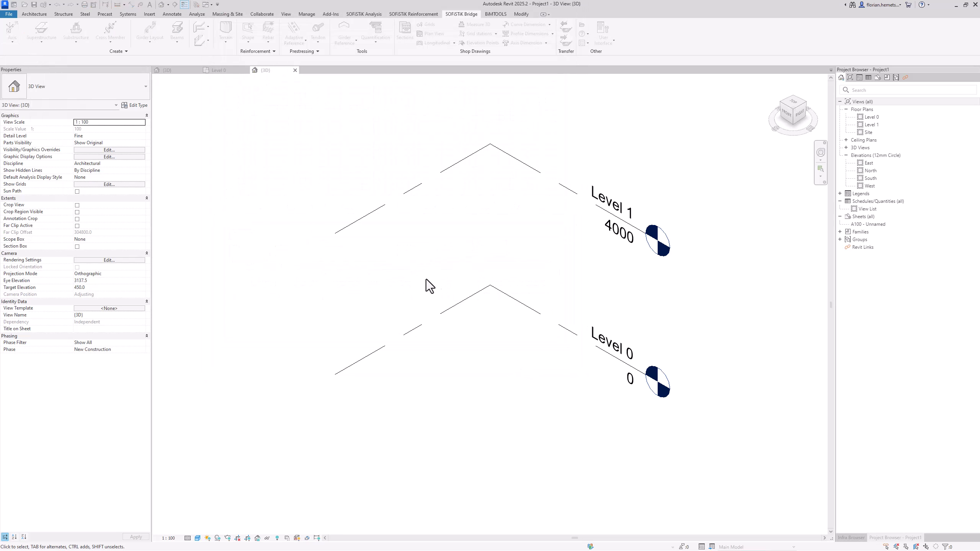
scroll(306, 214, down, 5)
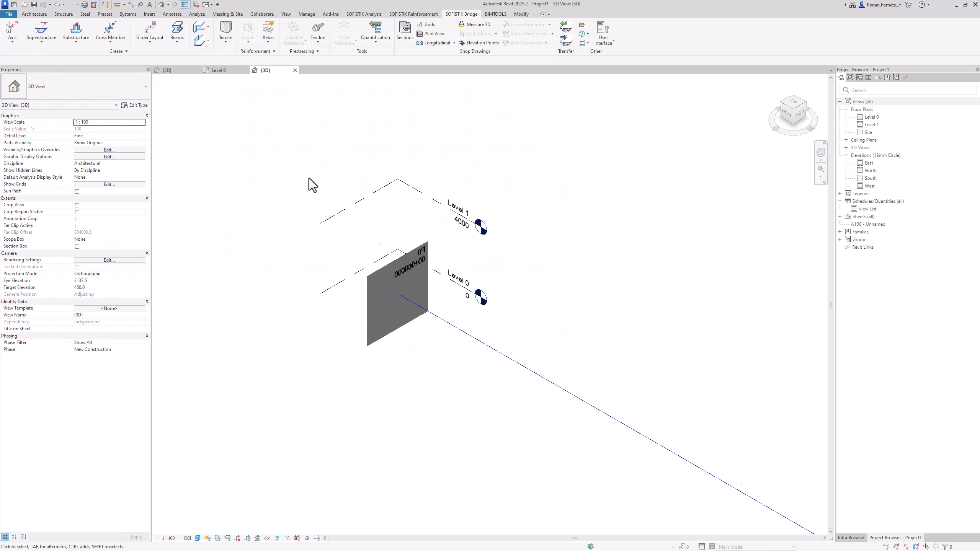
Load the Main Family into the new project, cancel its manual placement and return to the project's 3D view
click(69, 37)
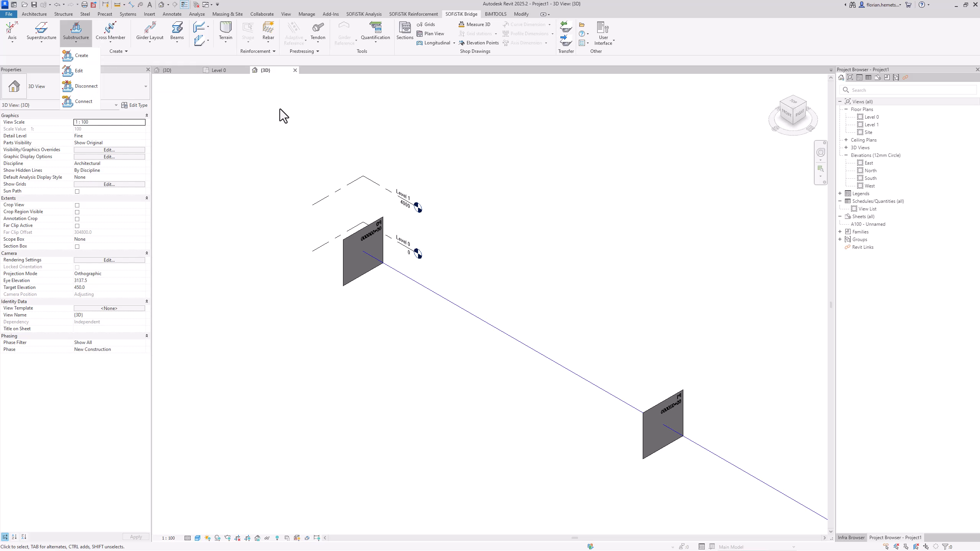
click(167, 70)
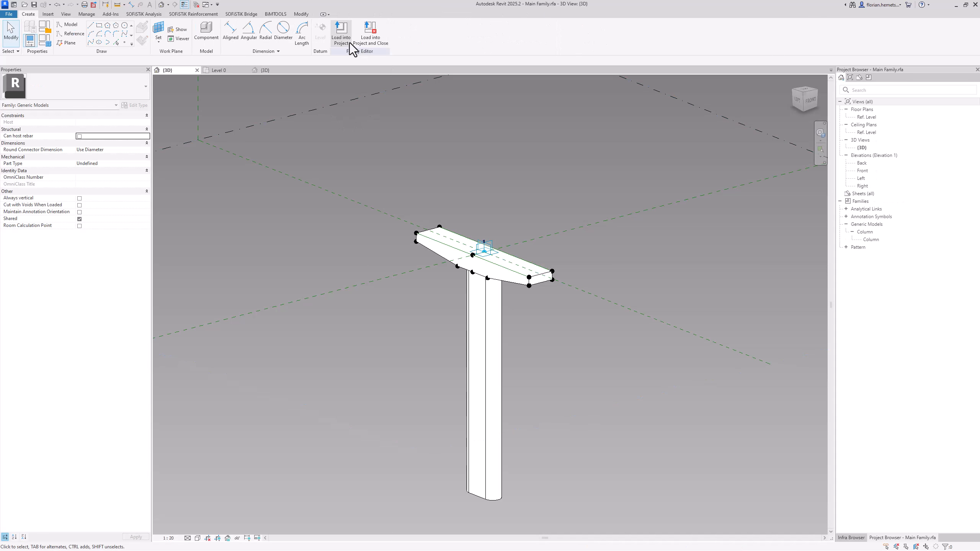
click(346, 39)
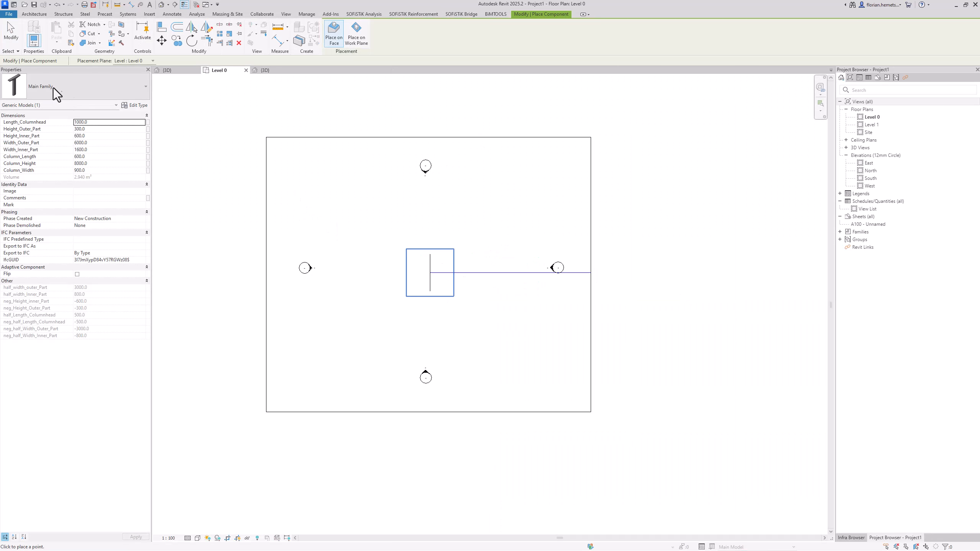
key(Escape)
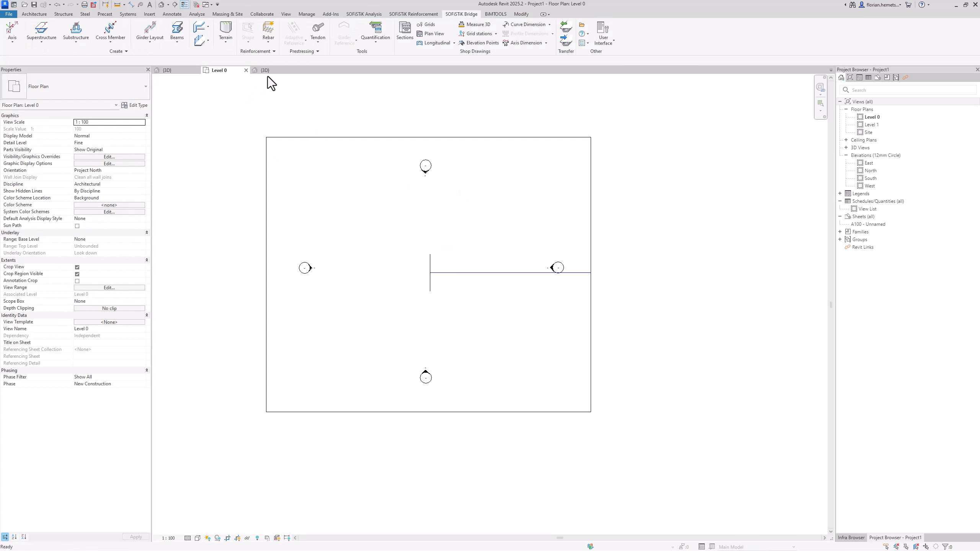
click(268, 72)
scroll(301, 197, down, 2)
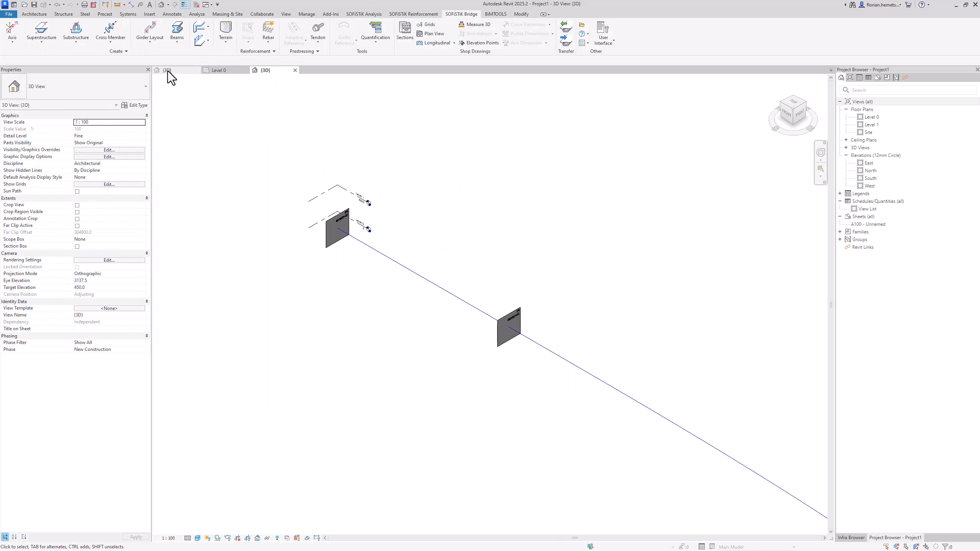
click(78, 44)
click(79, 61)
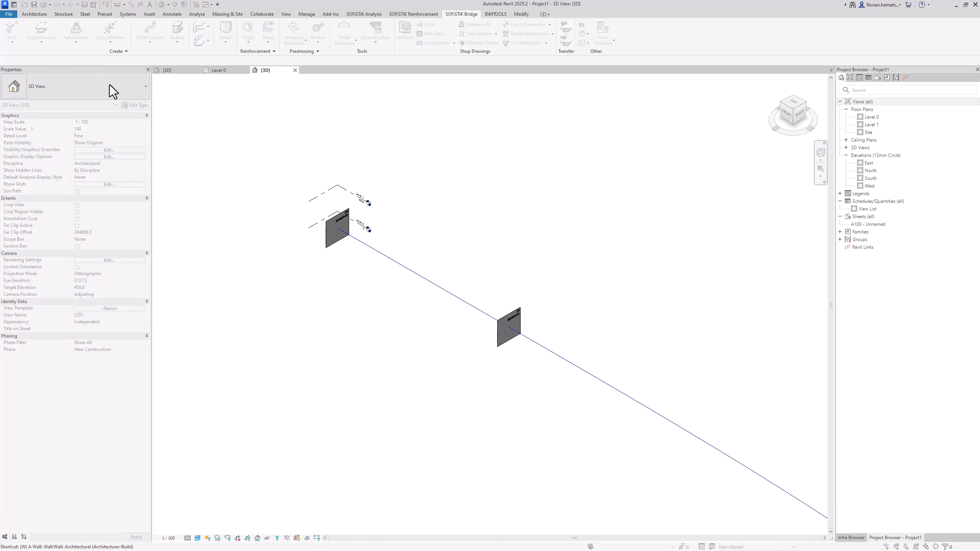
key(Escape)
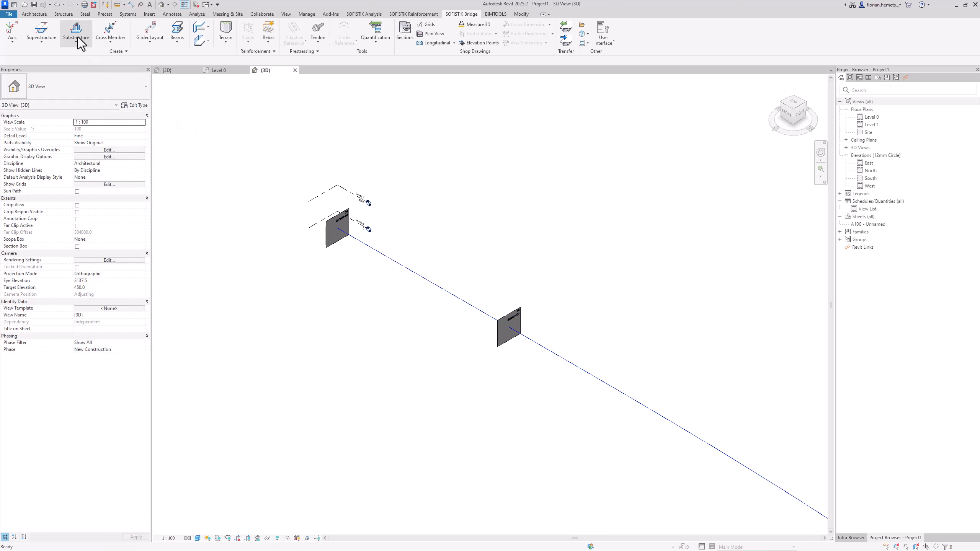
Create SOFiSTiK substructures from Main Family on the axis at placements P0 to P3 with vertical orientation
click(77, 42)
click(81, 60)
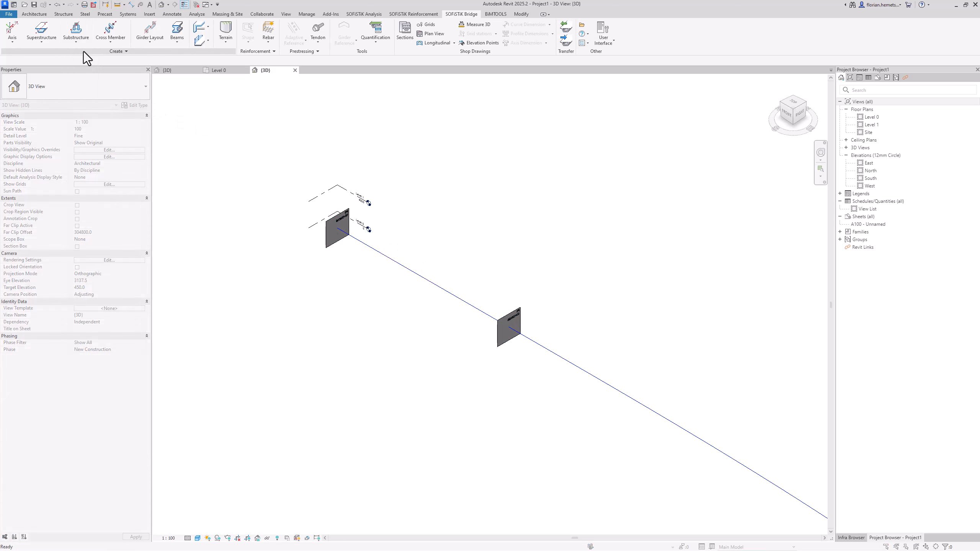
click(405, 272)
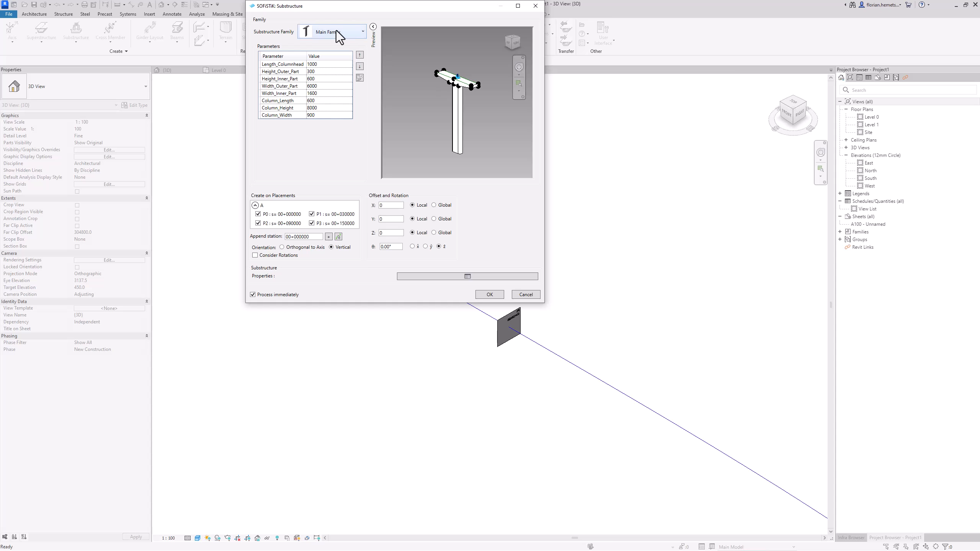
click(489, 294)
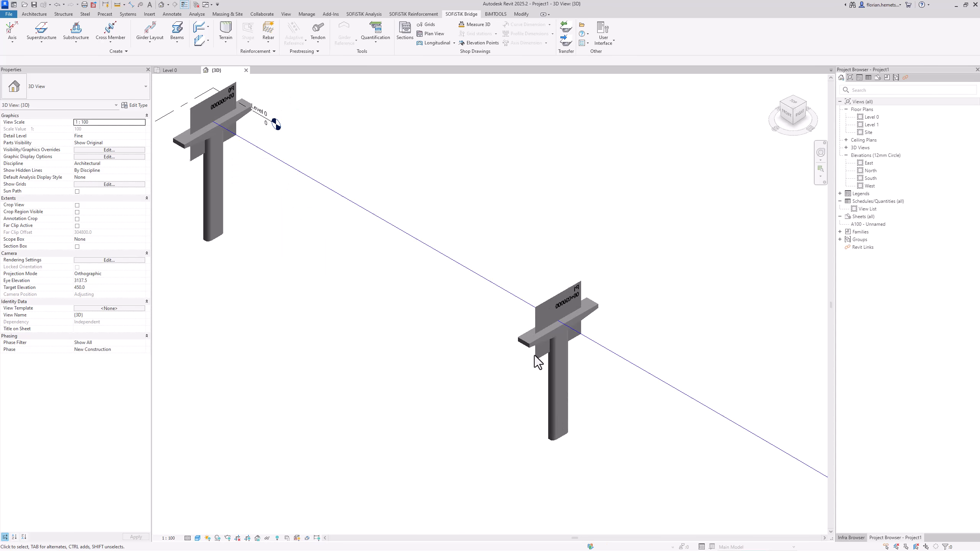
Edit the substructure at placement P1 and set its Column_Width to 150
click(539, 361)
shift+middle_drag(496, 413, 750, 409)
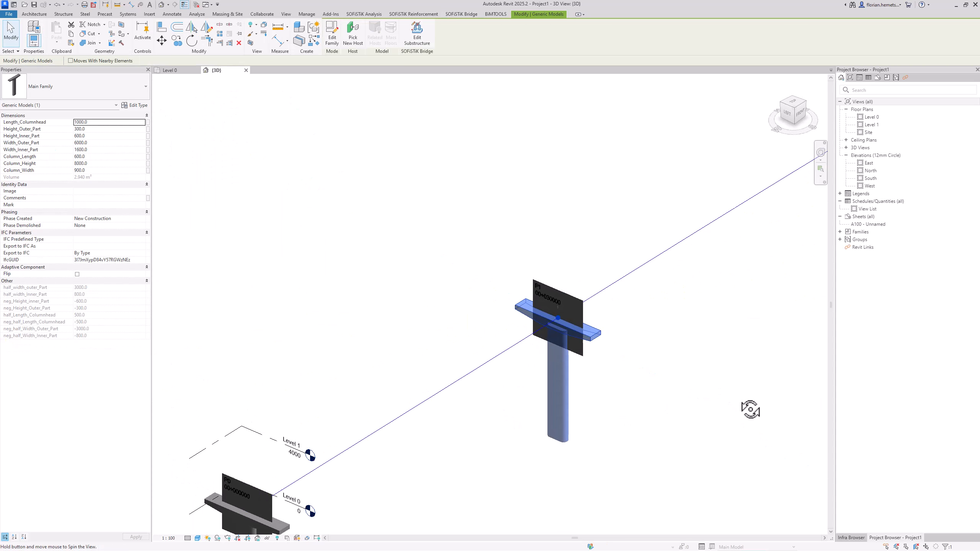
scroll(664, 365, up, 5)
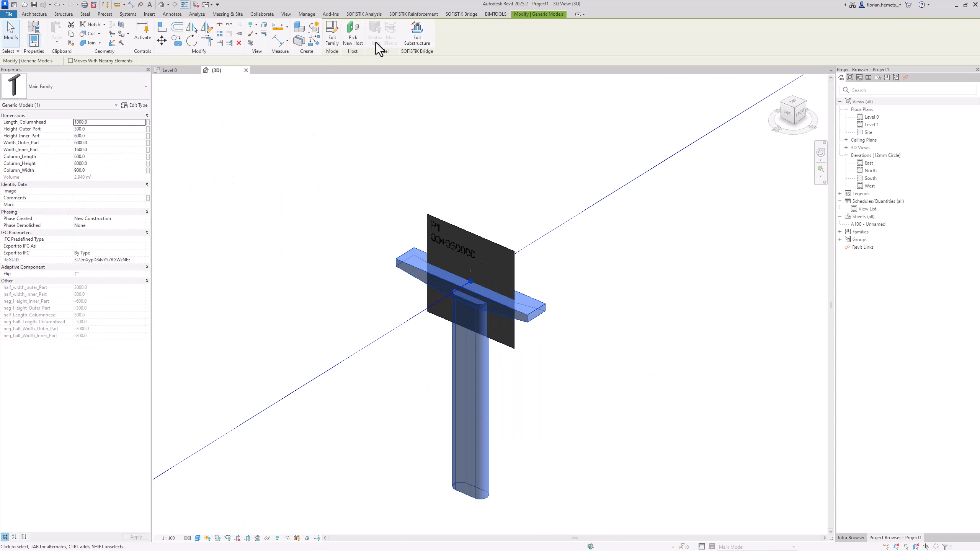
click(407, 33)
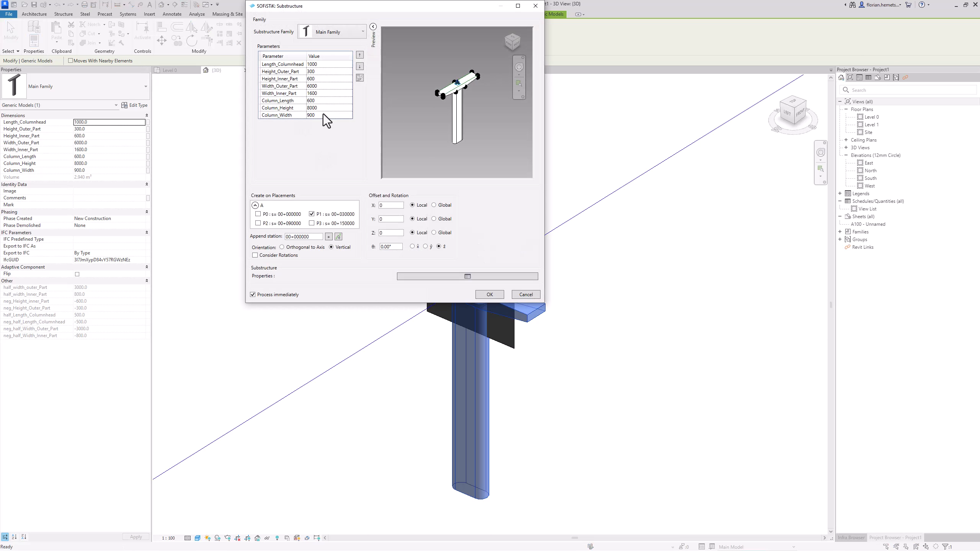
click(322, 114)
click(321, 115)
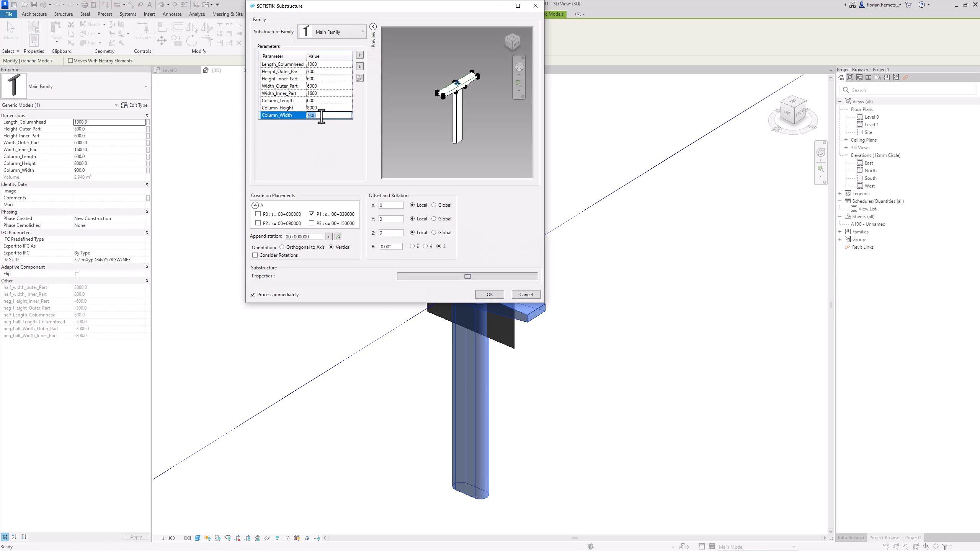
text(150)
click(488, 295)
scroll(470, 366, up, 2)
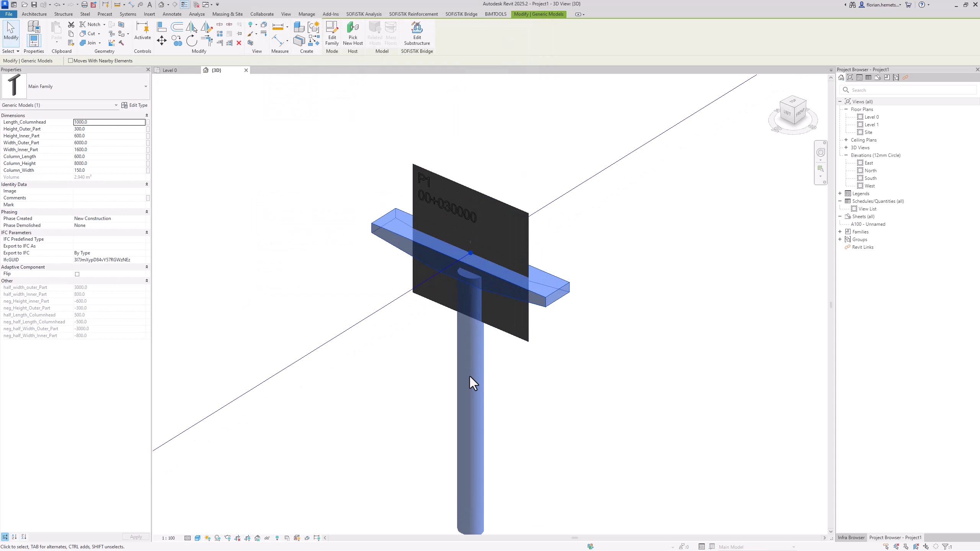
Edit the substructure at placement P1 to a Column_Width of 500 and a Column_Height of 15000
click(413, 39)
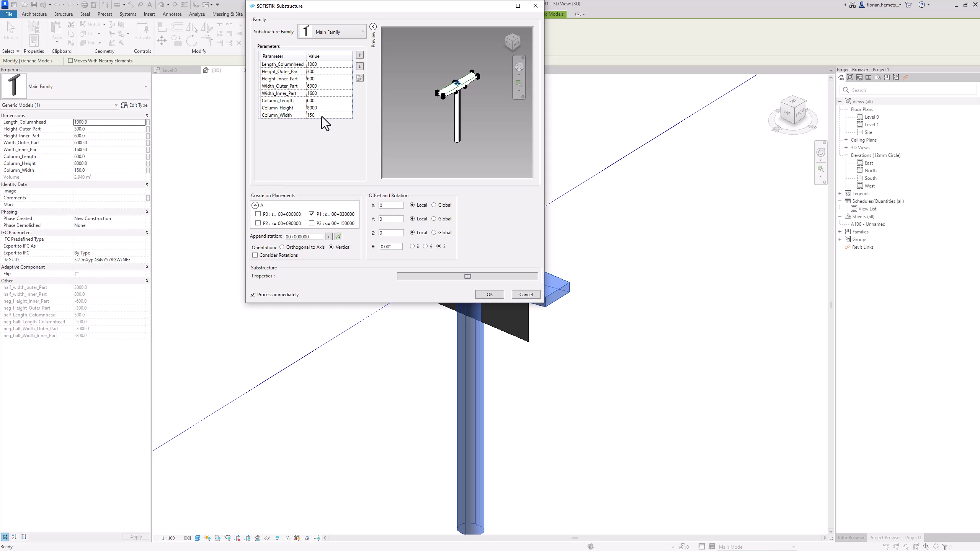
click(321, 116)
click(321, 117)
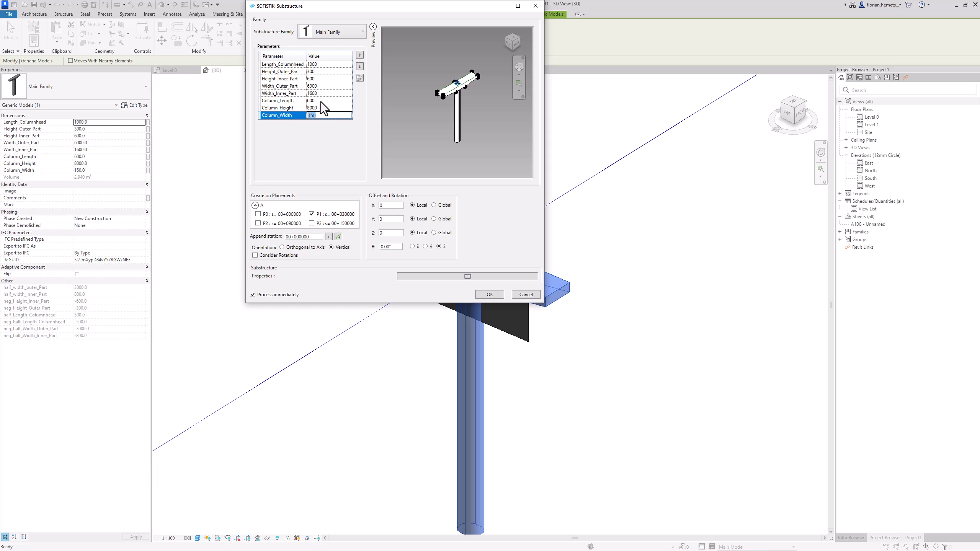
text(500)
click(323, 108)
click(324, 108)
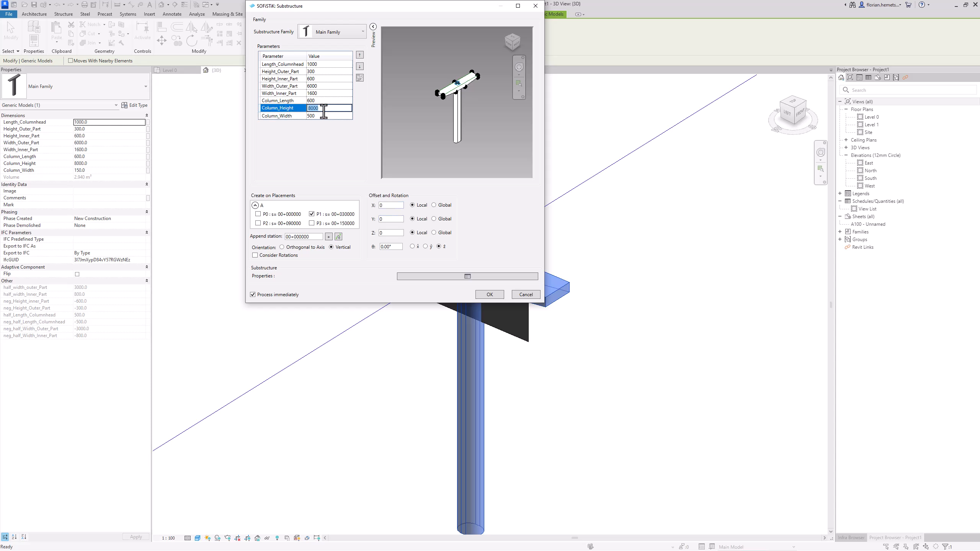
text(15000)
click(331, 117)
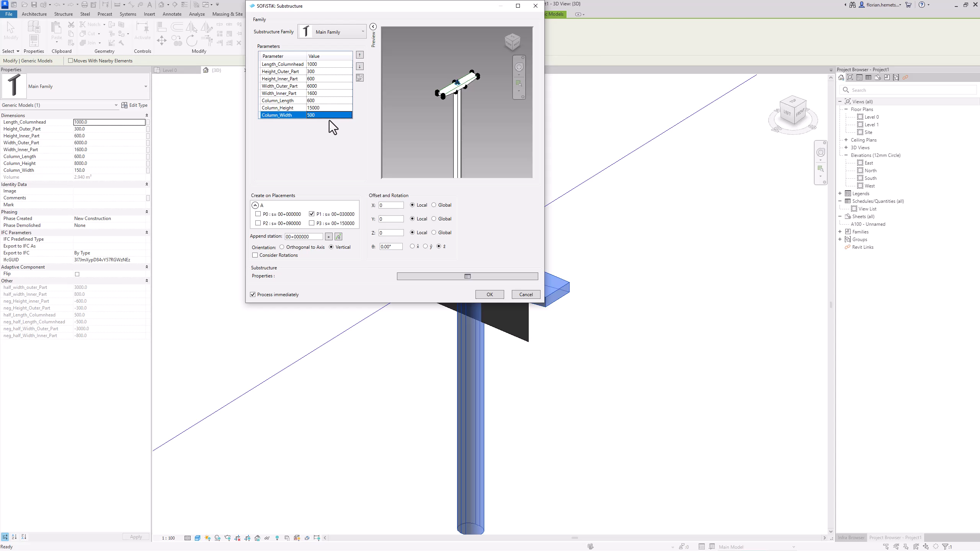
click(487, 294)
scroll(424, 163, down, 5)
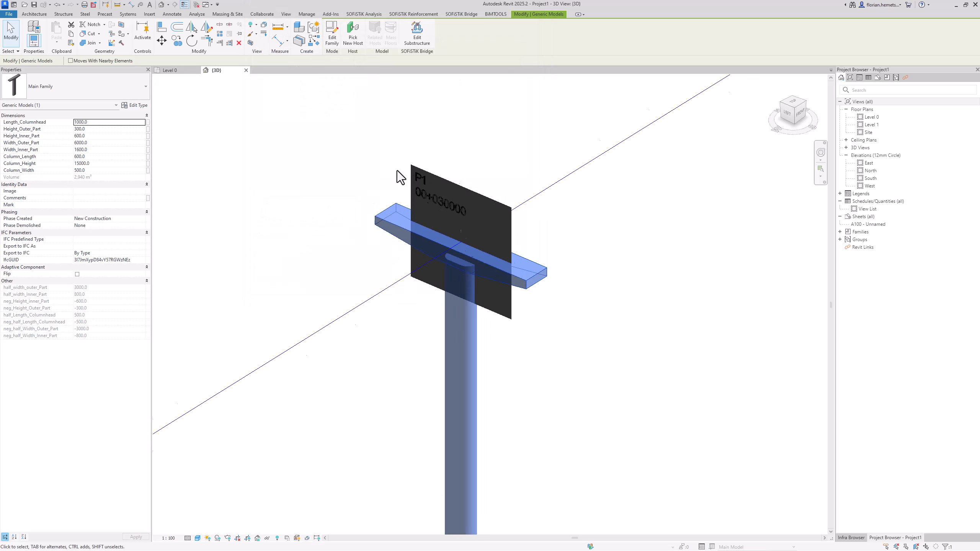
scroll(449, 139, down, 2)
shift+middle_drag(532, 276, 557, 287)
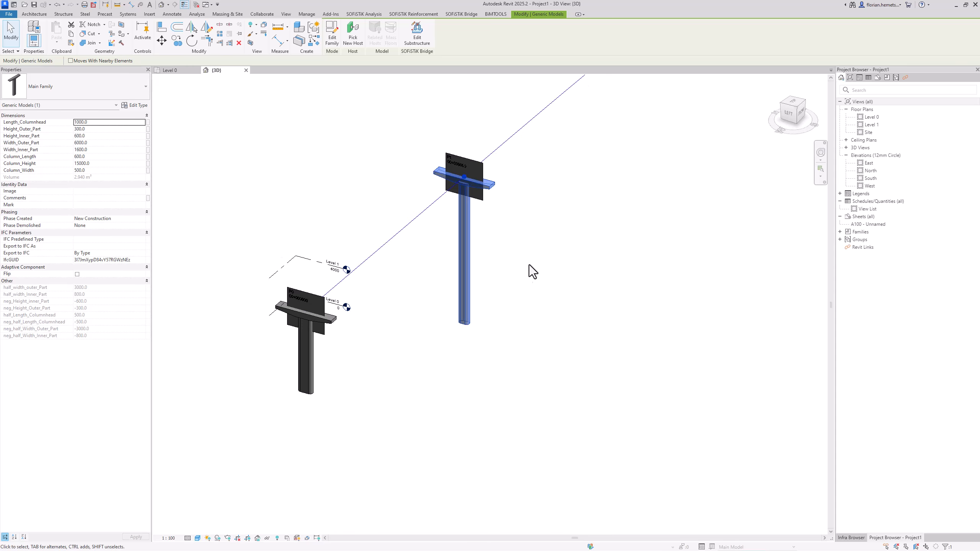
scroll(432, 139, up, 1)
scroll(432, 139, up, 2)
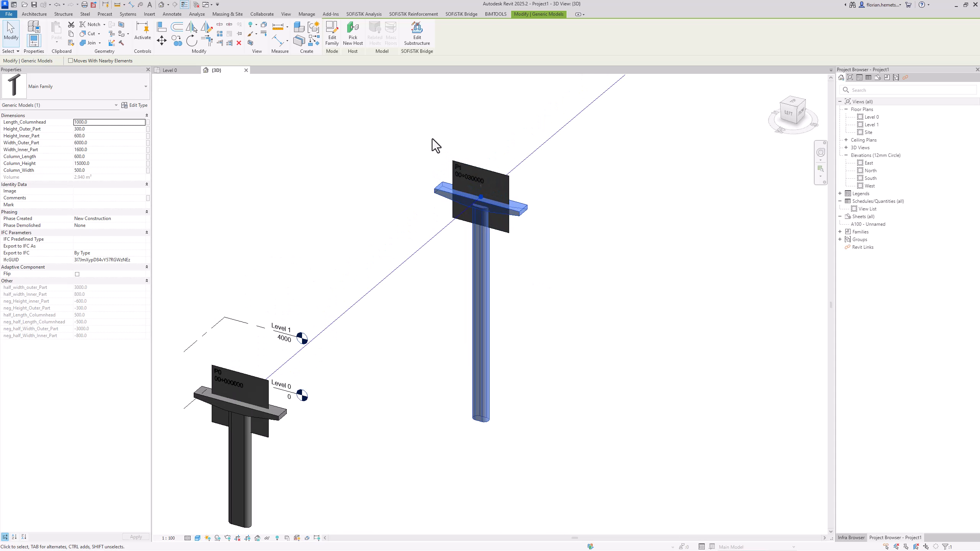